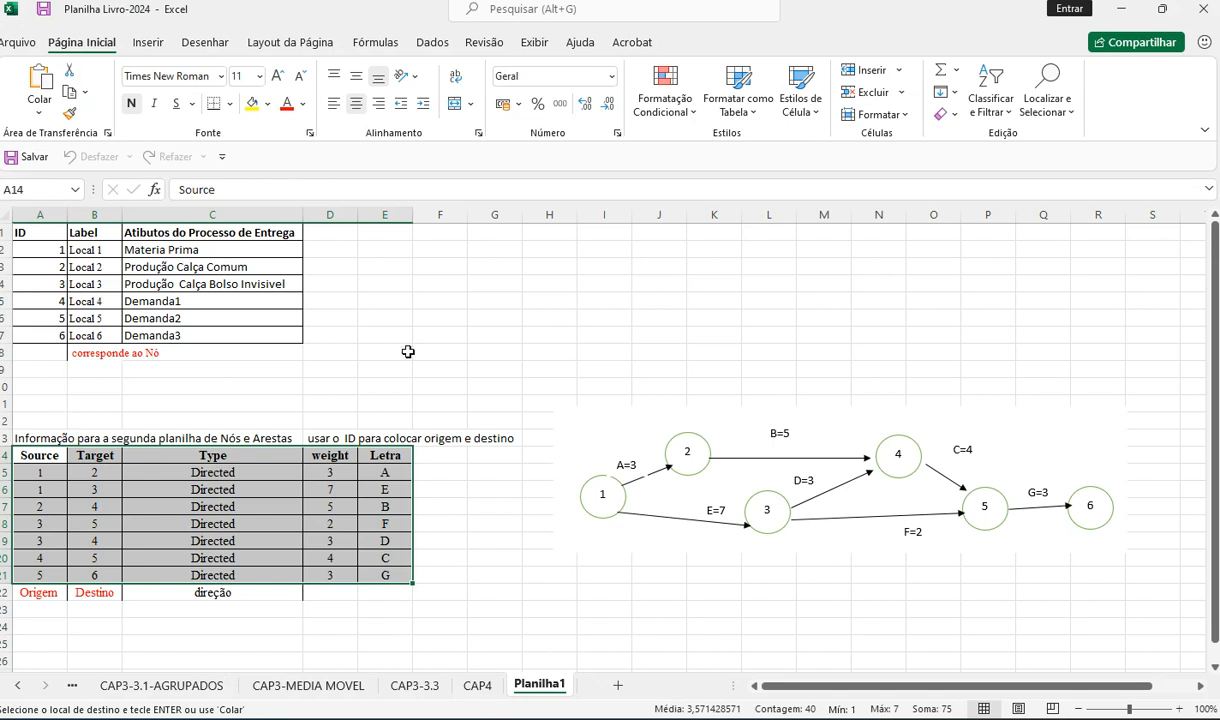
left_click(445, 351)
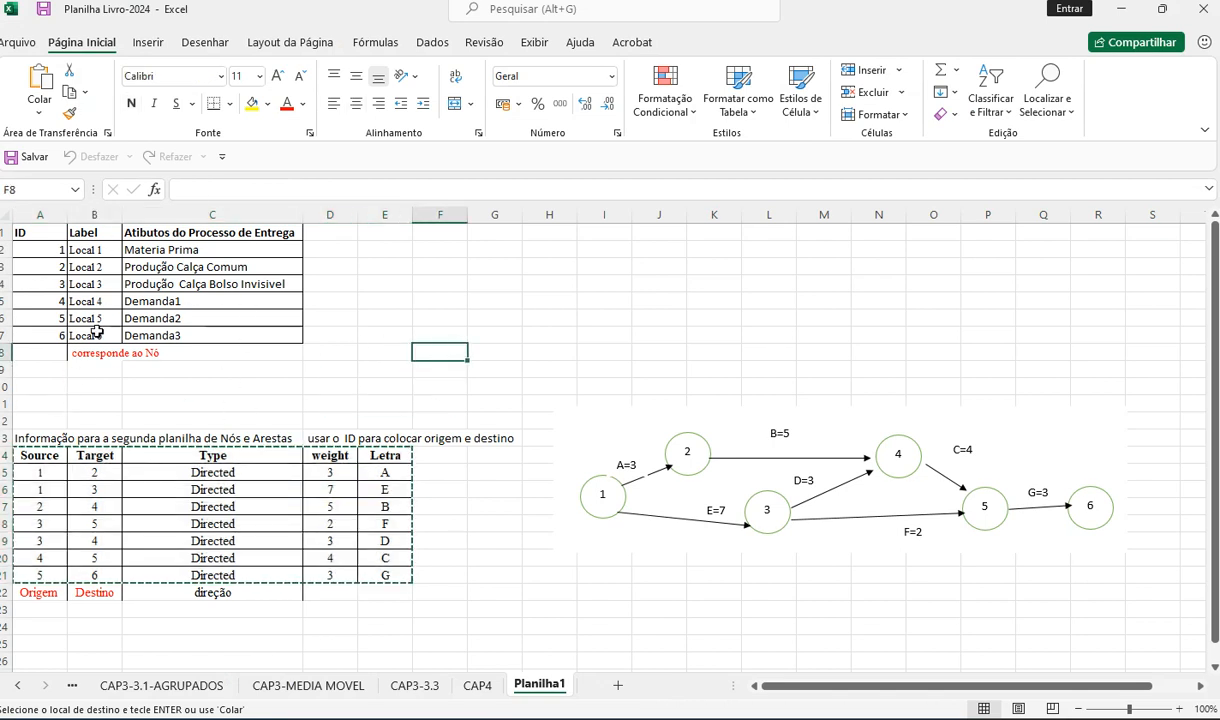
left_click_drag(45, 232, 309, 368)
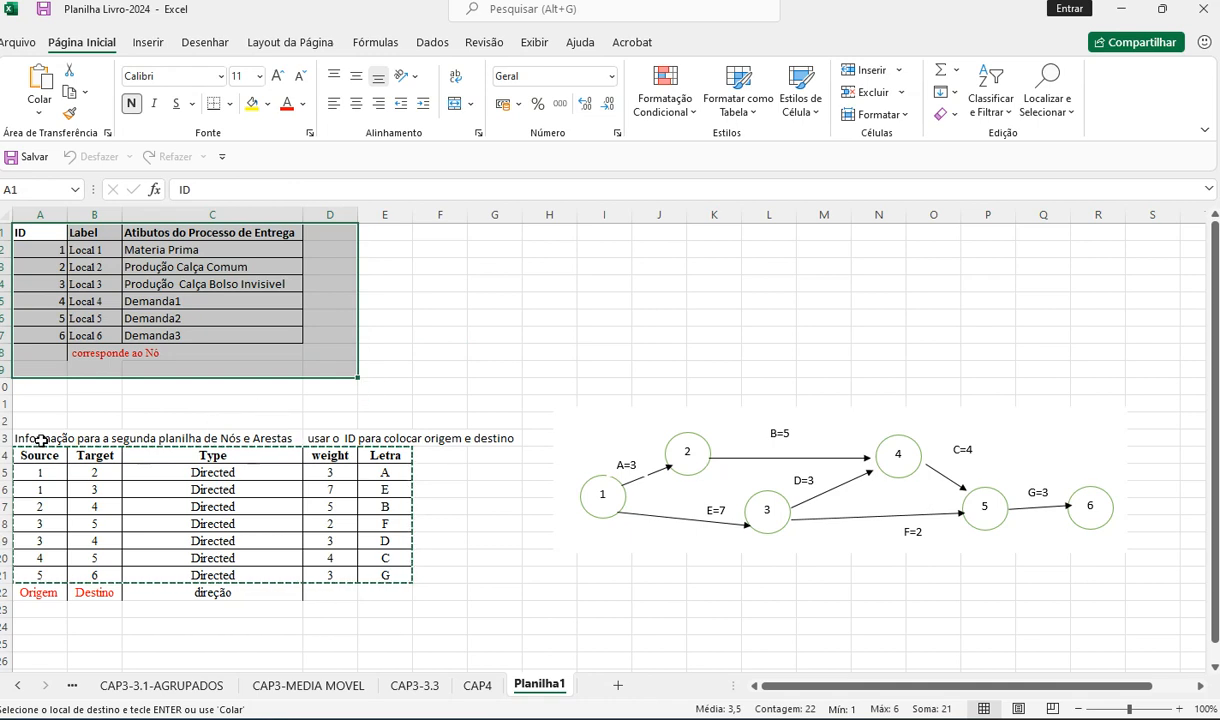
left_click_drag(40, 438, 413, 598)
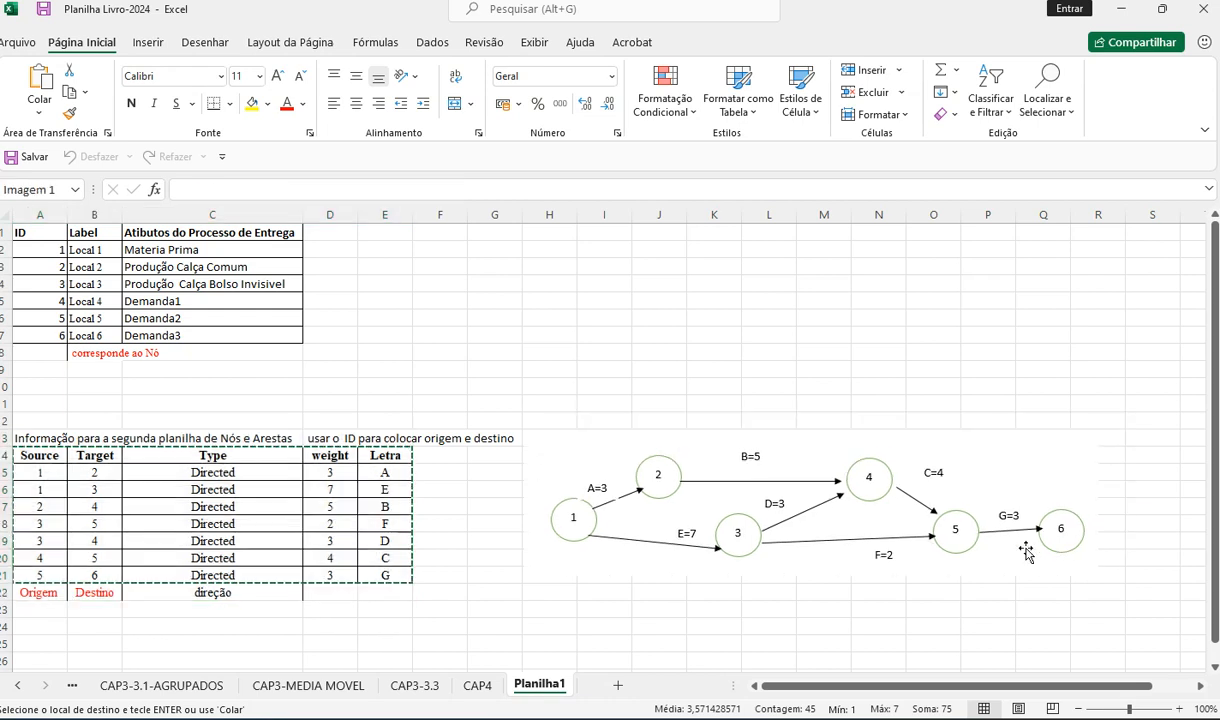
Step: Move the network diagram picture up so that it sits beside the ID and Label table, above row 13
left_click(880, 437)
left_click_drag(878, 436, 868, 295)
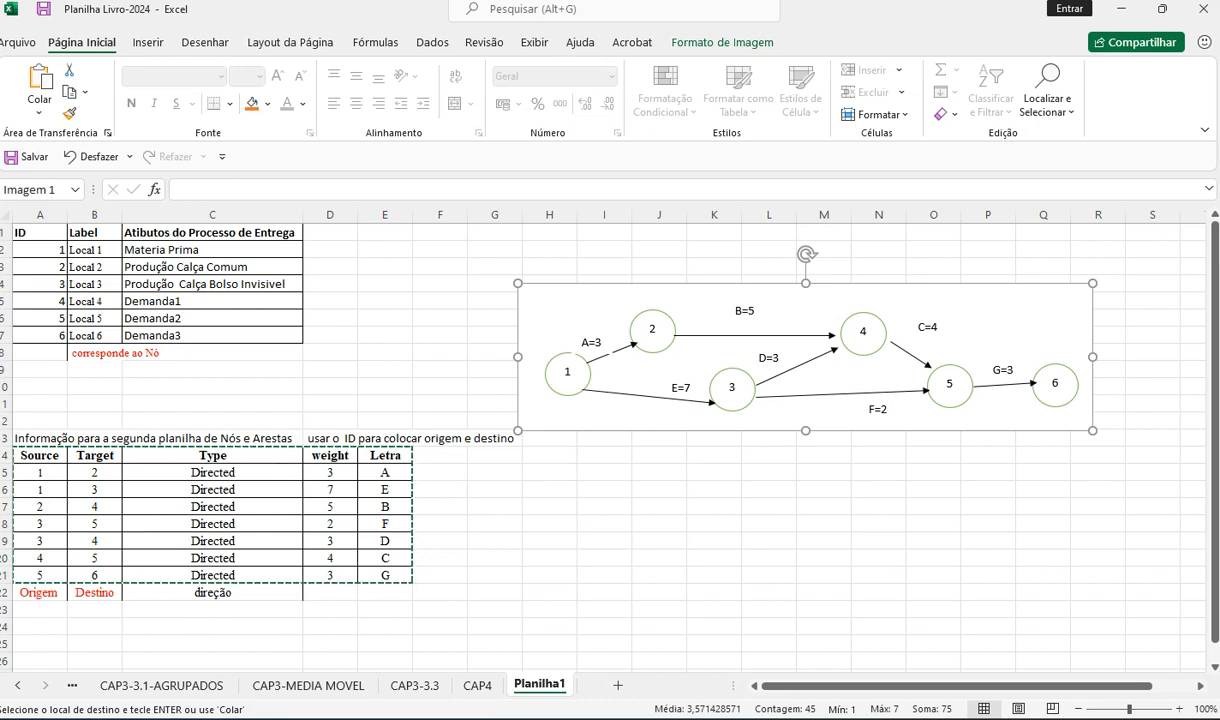
Step: Examine the ID, Label and "Atibutos do Processo de Entrega" columns of the nodes table
left_click(30, 239)
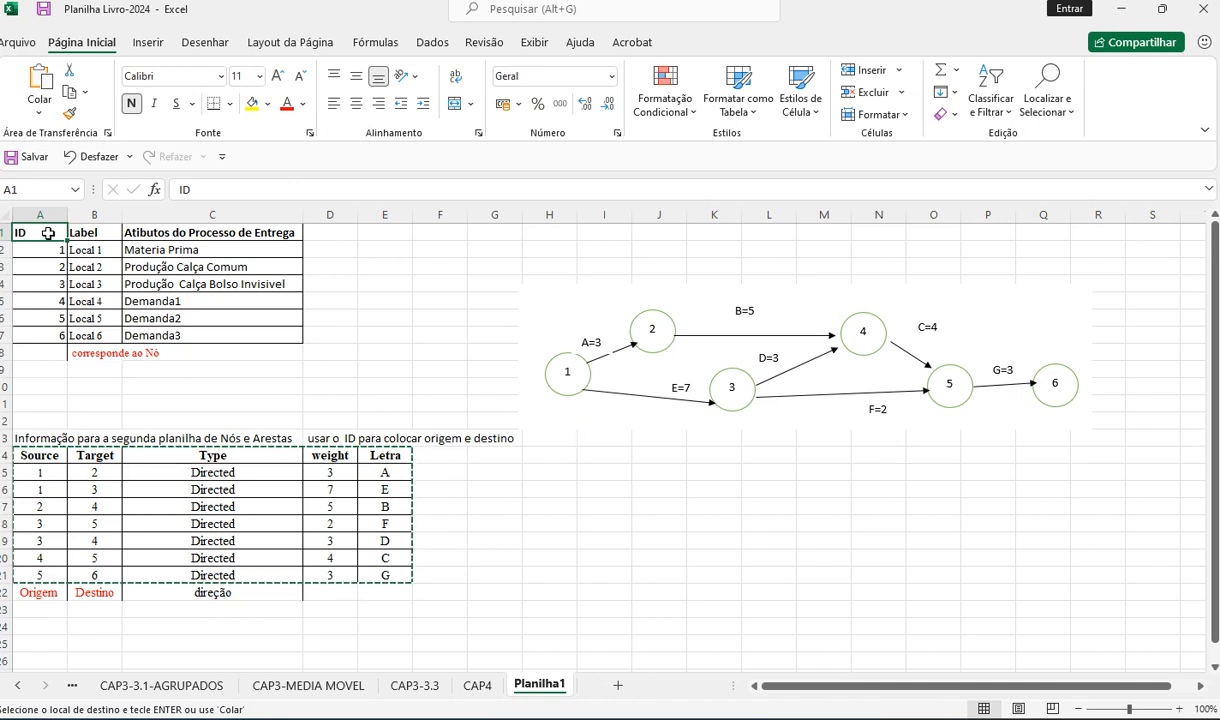
left_click_drag(47, 233, 44, 336)
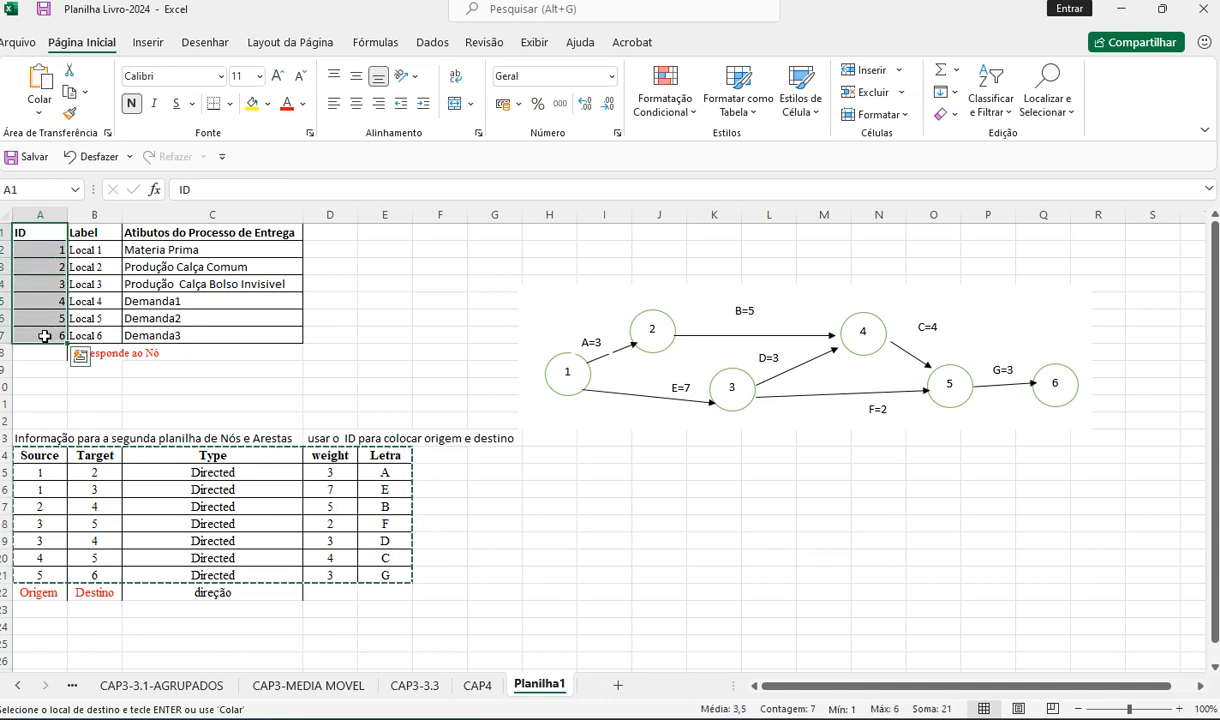
left_click(52, 249)
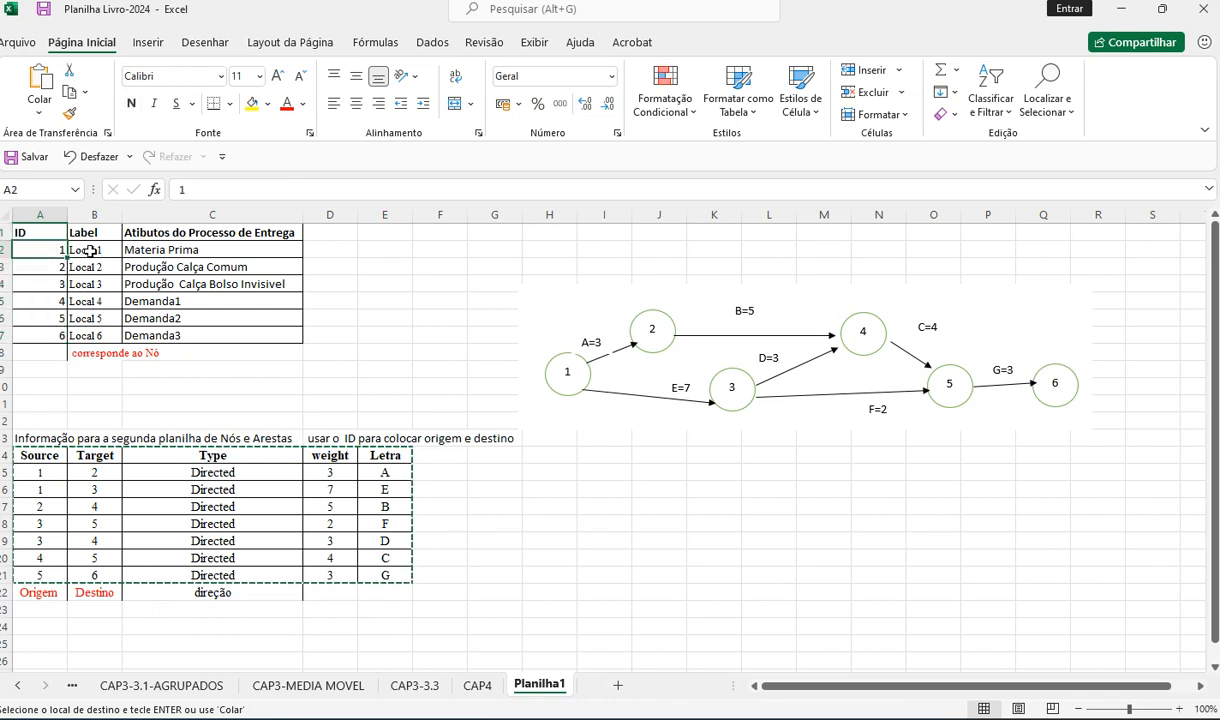
left_click(90, 251)
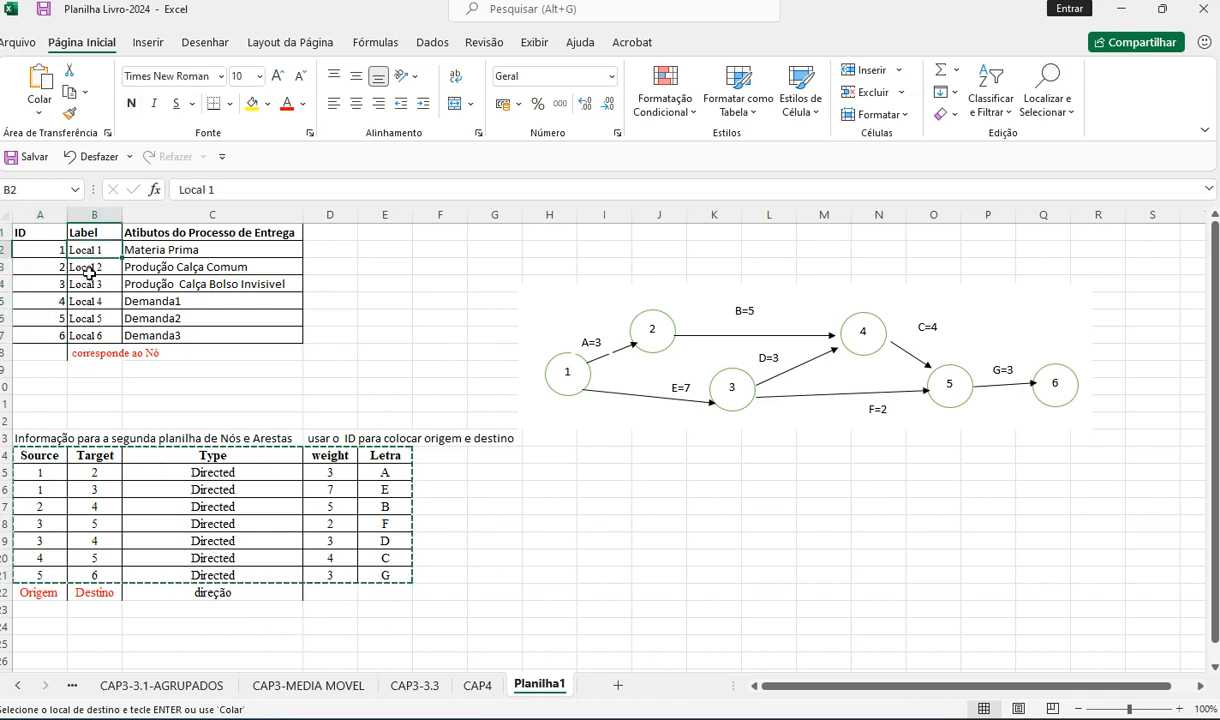
left_click(84, 233)
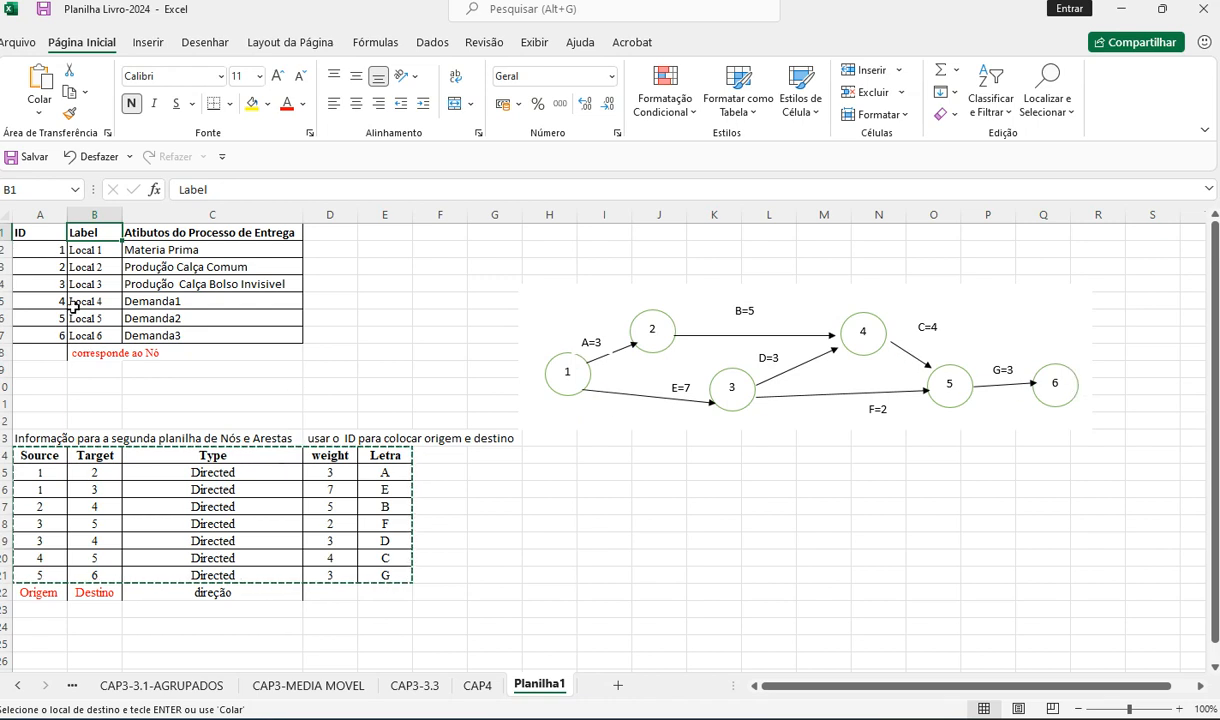
left_click(102, 249)
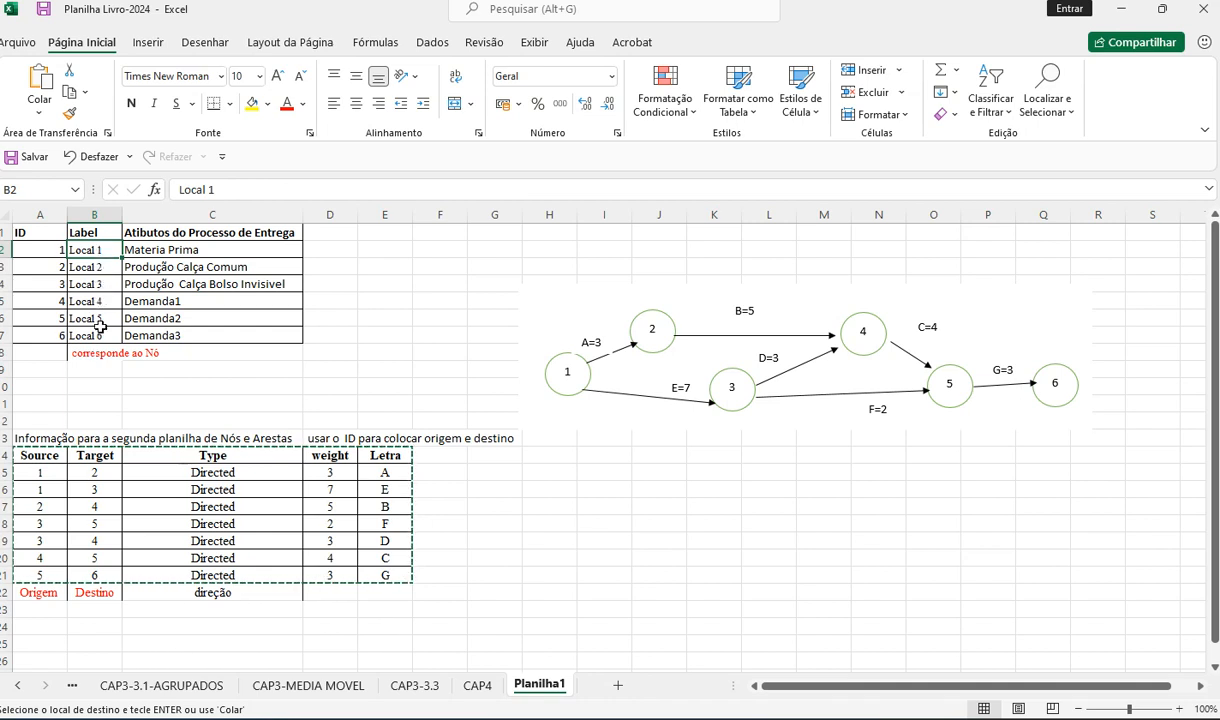
left_click(187, 238)
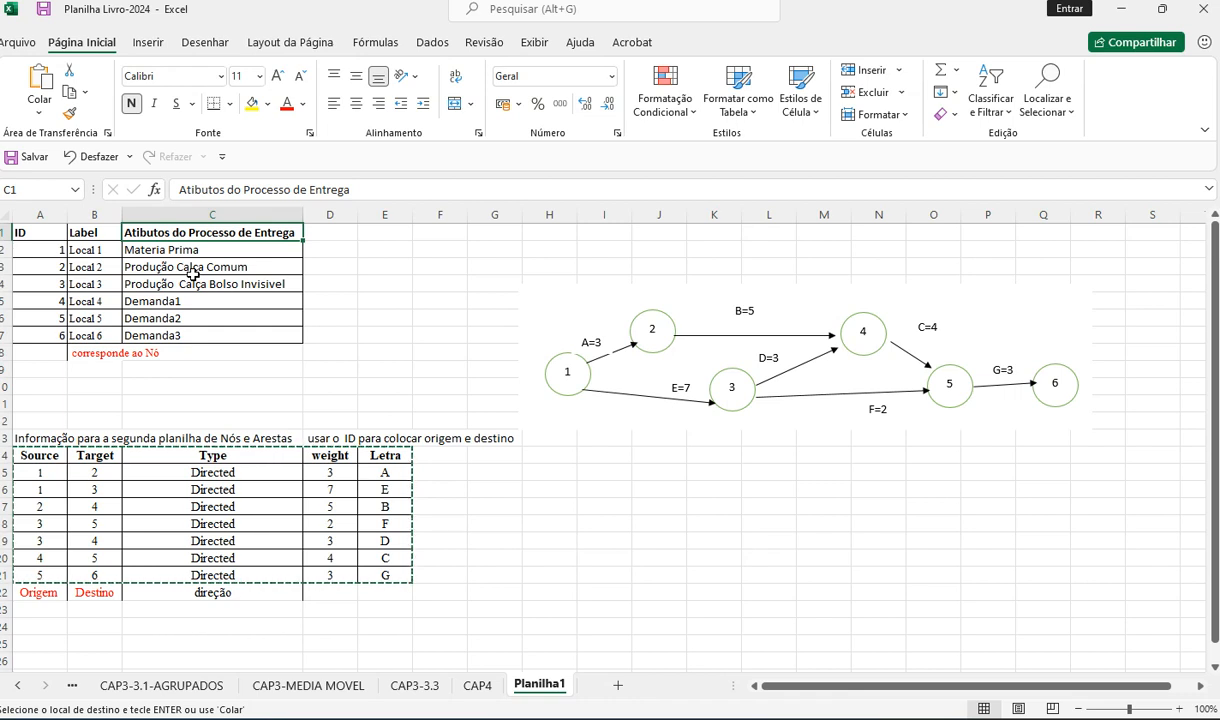
Step: Enter "1planilha" in cell A9 below the nodes table and "2 planilha" in cell A24 below the edges table
left_click(39, 370)
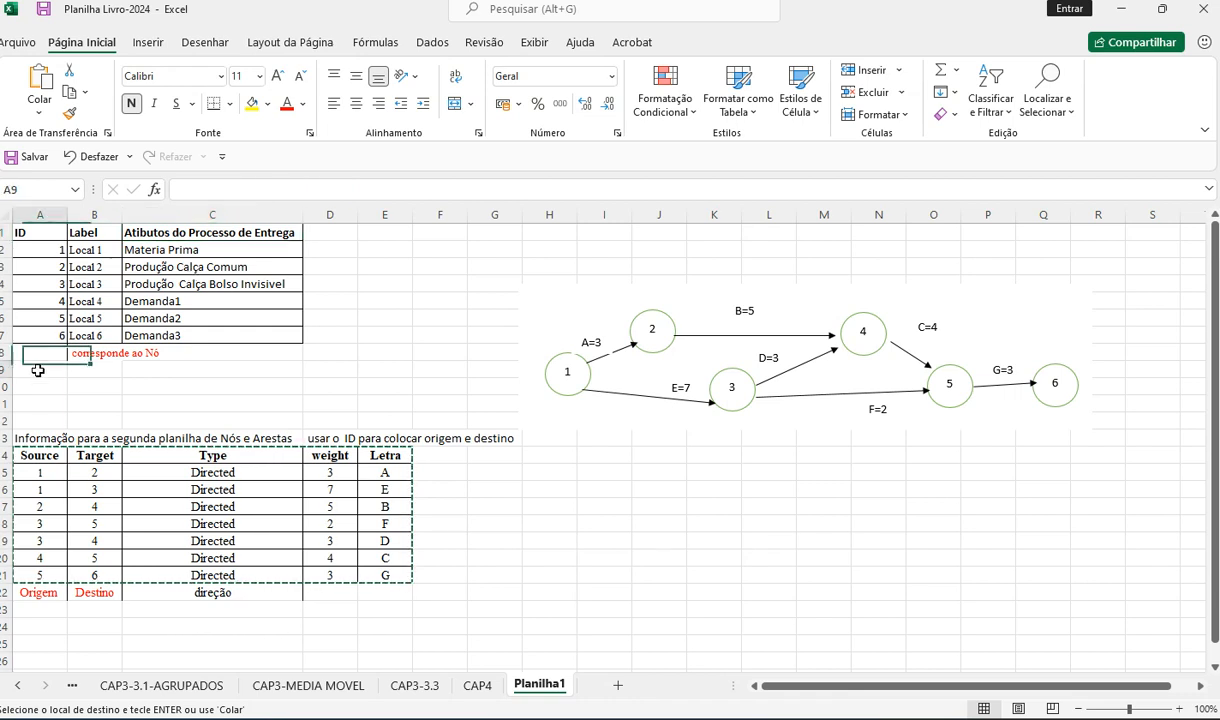
type("1planilha")
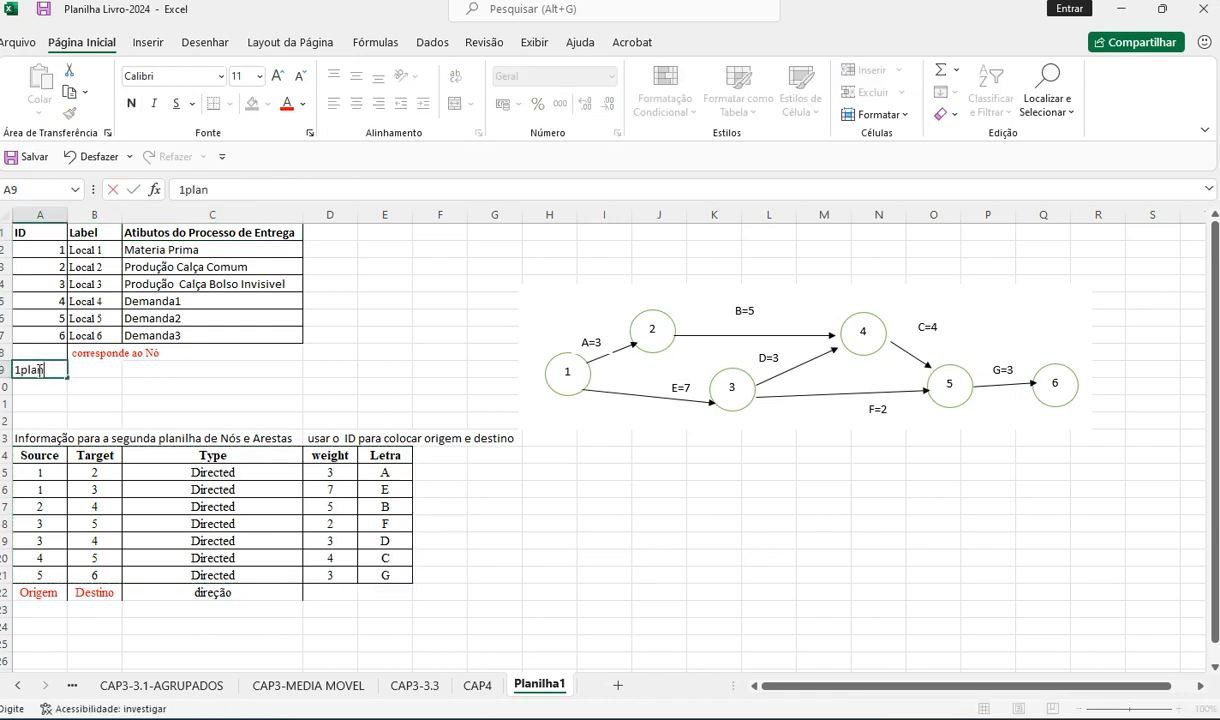
left_click(45, 625)
type("2")
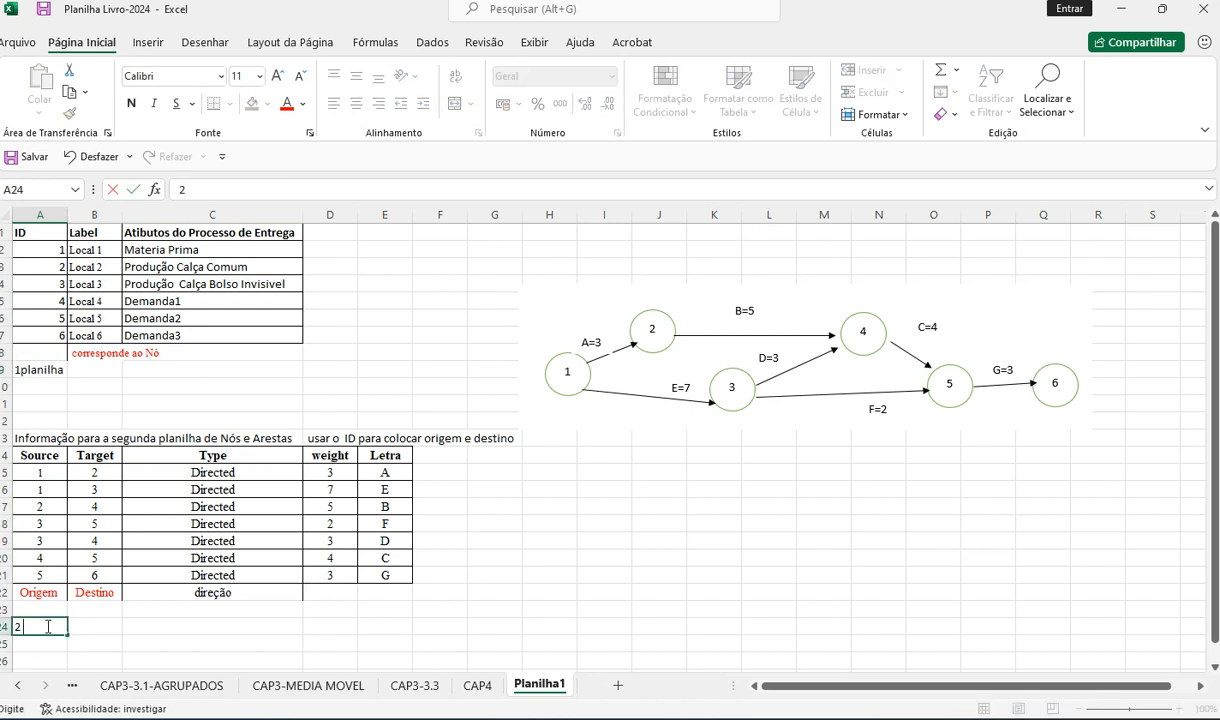
type(" planilha")
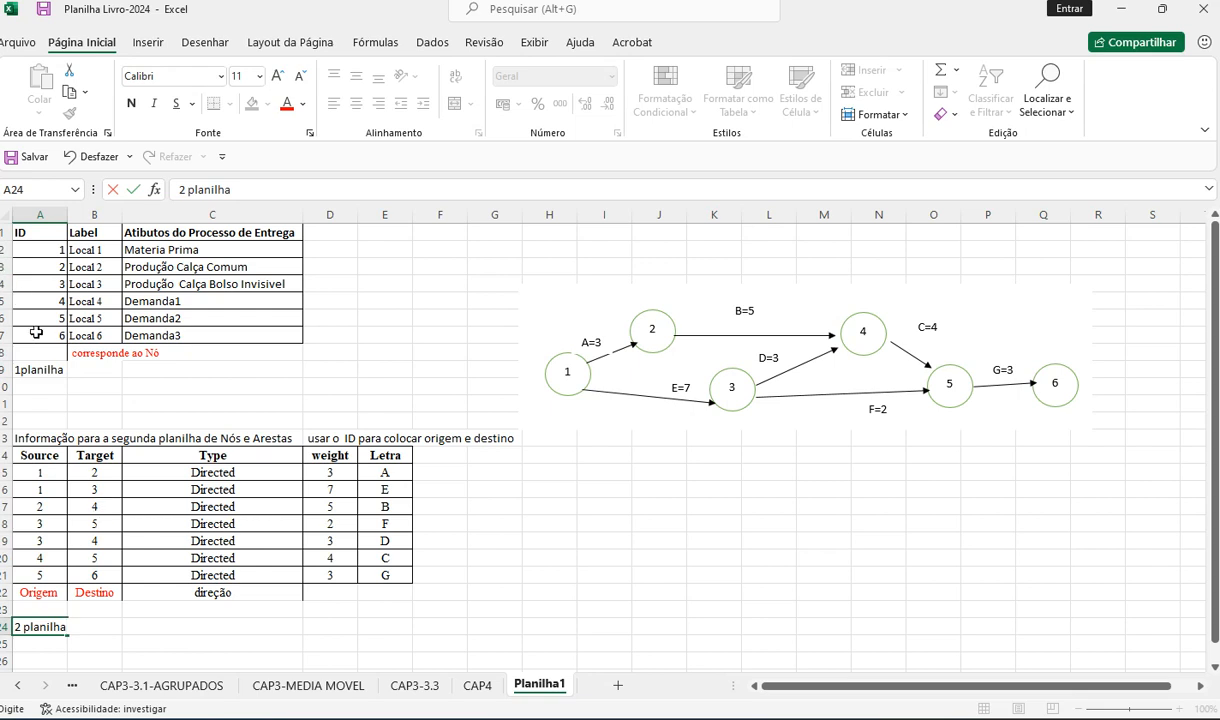
Step: Examine the Source, Target, Type and weight columns of the edges table against the network diagram
left_click(40, 472)
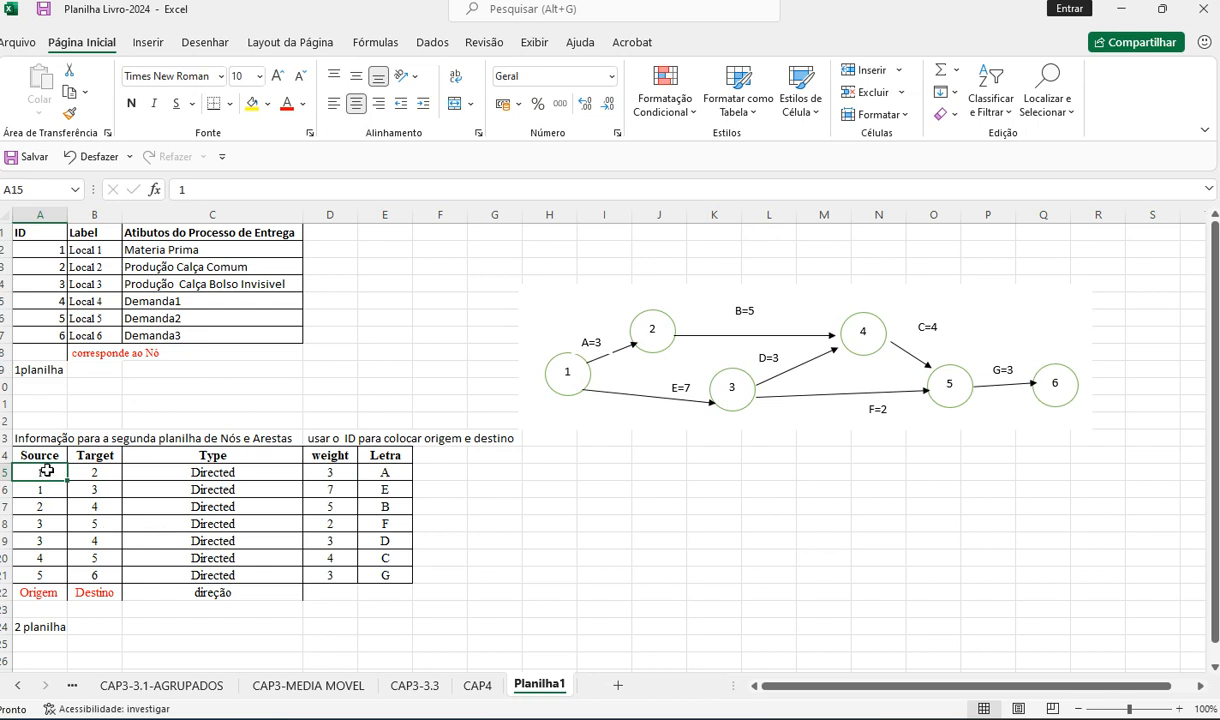
left_click_drag(47, 470, 47, 493)
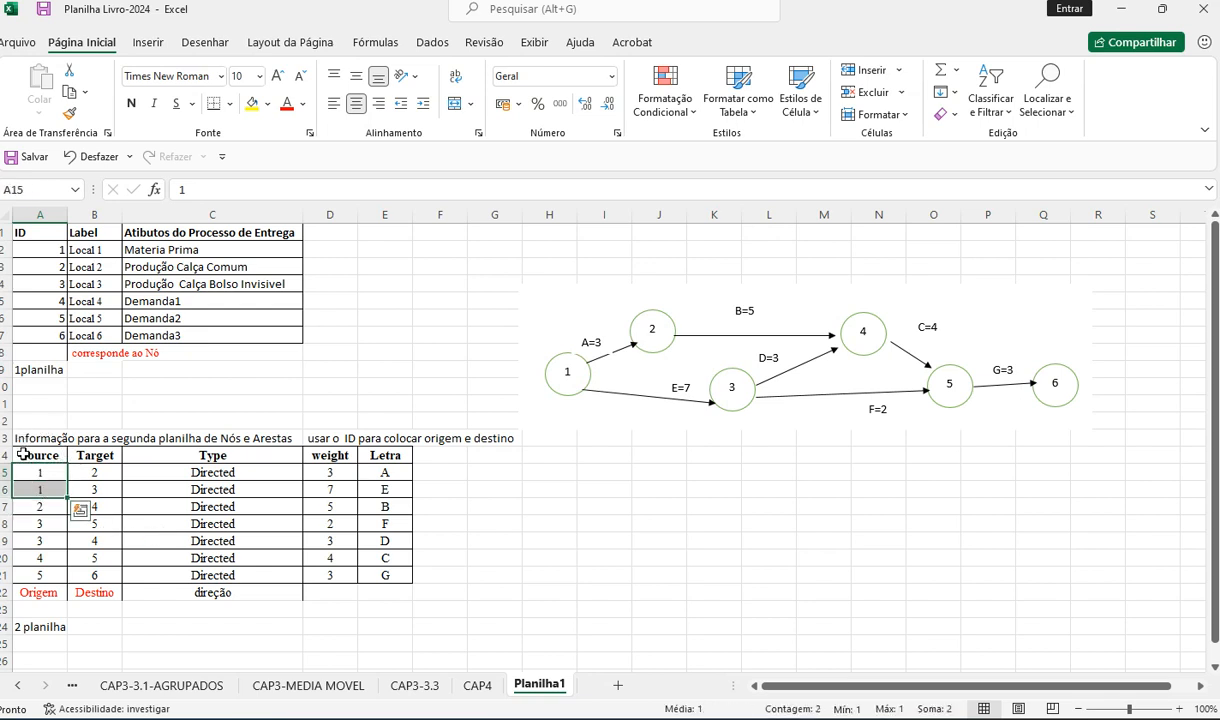
left_click(94, 489)
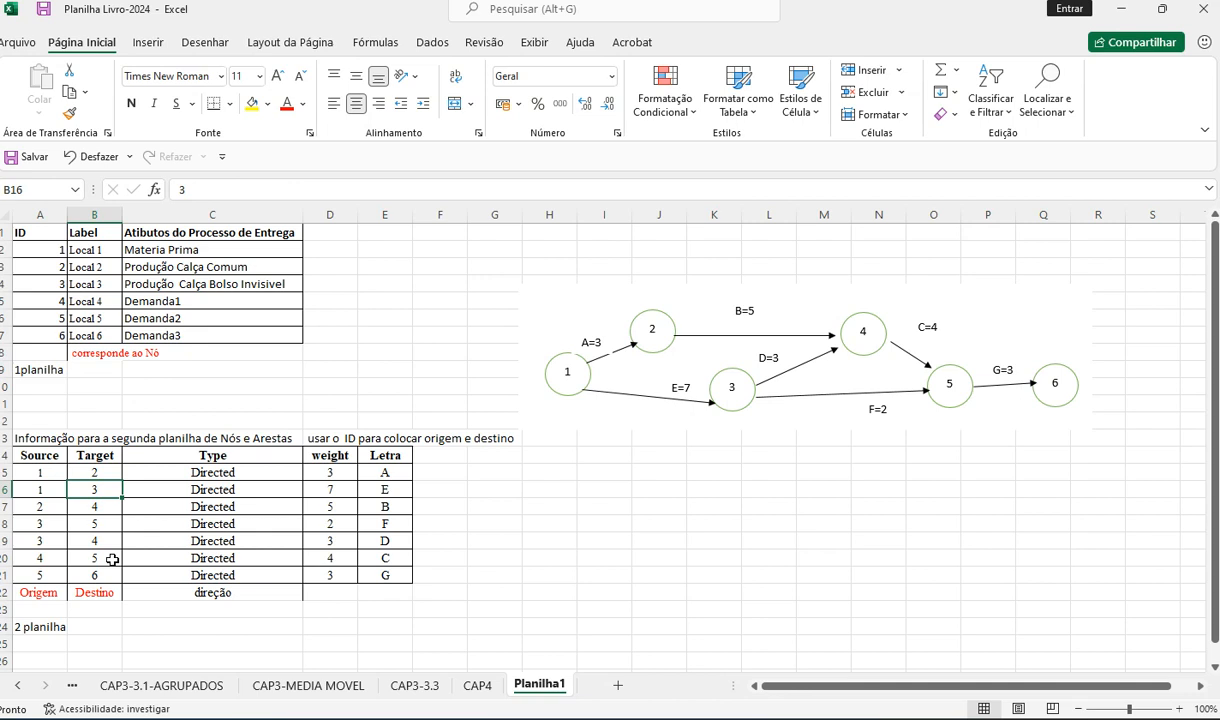
left_click(191, 459)
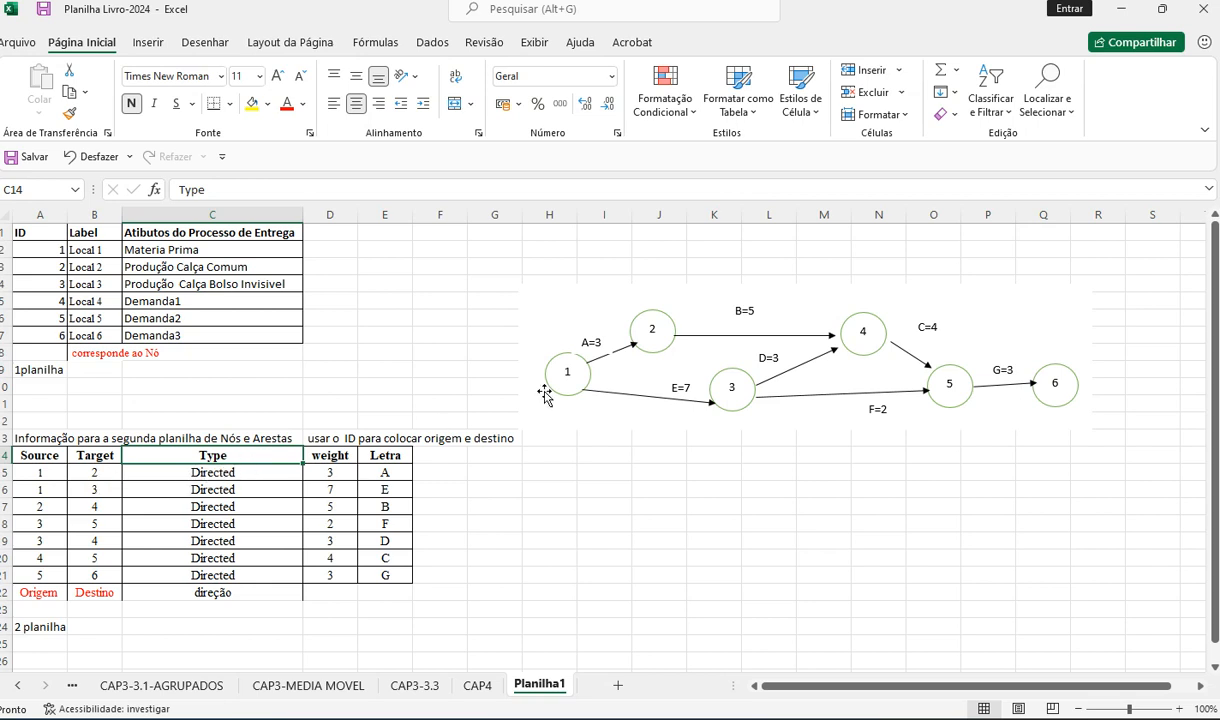
left_click(309, 452)
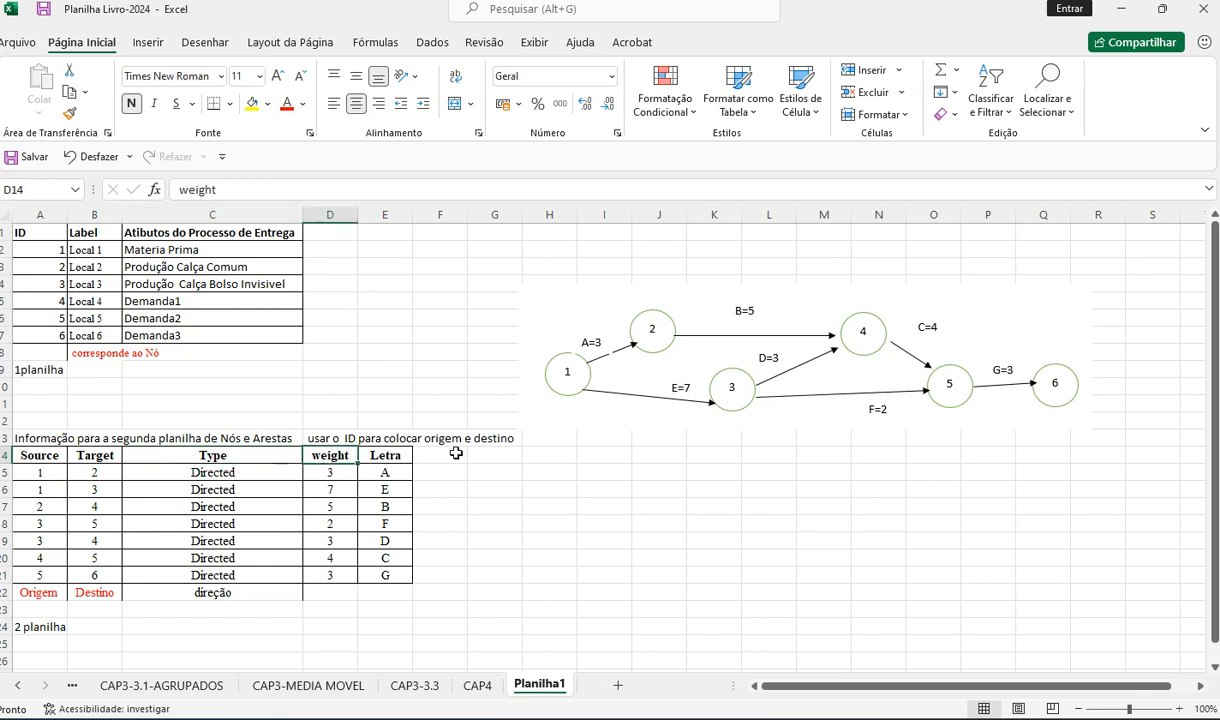
left_click(335, 472)
left_click(337, 490)
left_click(337, 507)
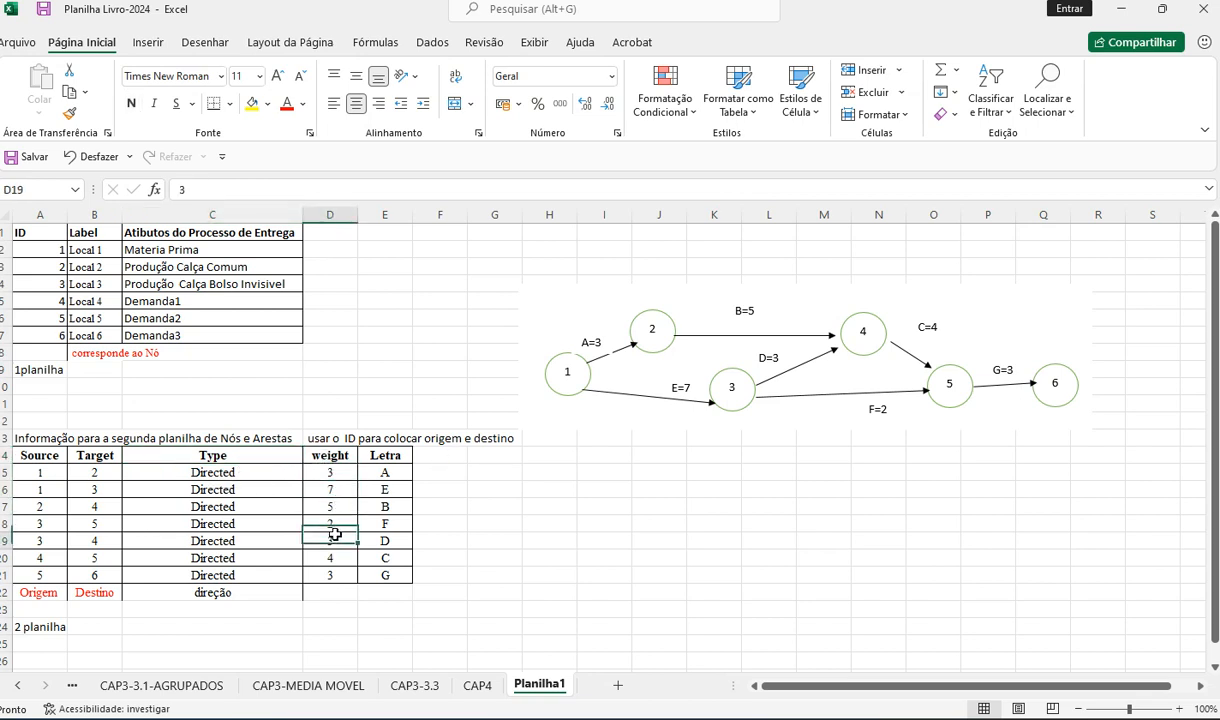
left_click(334, 525)
left_click(333, 574)
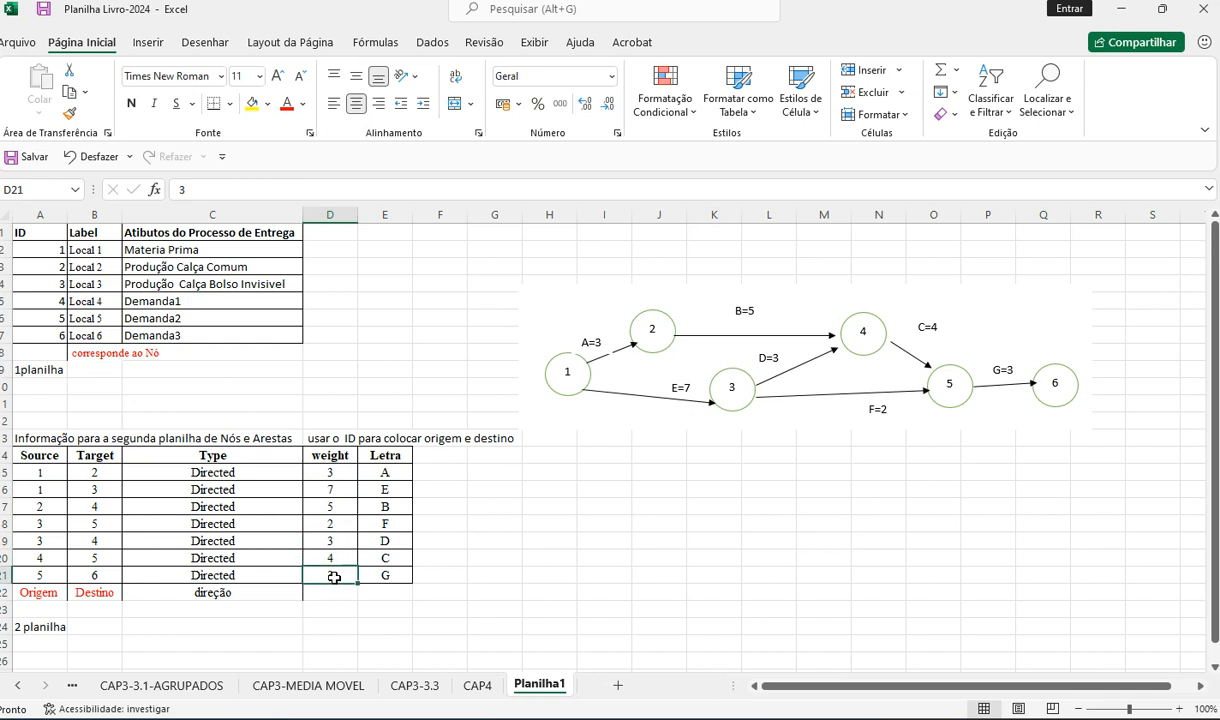
left_click(324, 489)
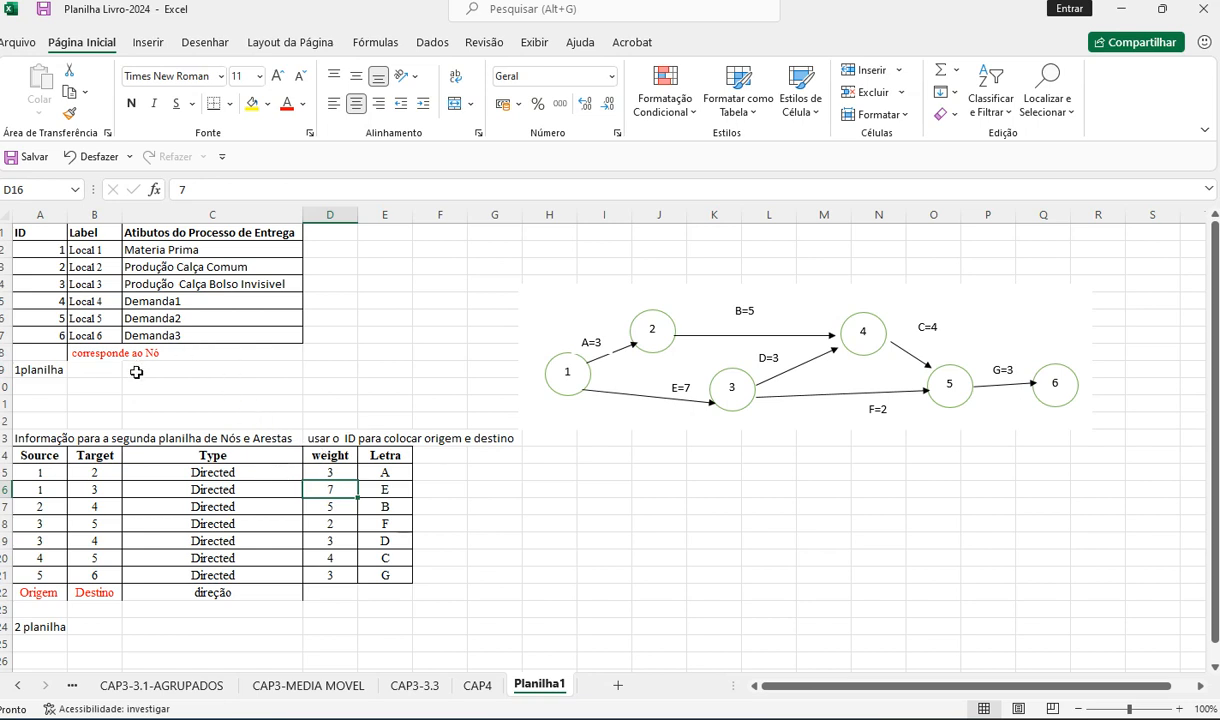
left_click_drag(38, 382, 237, 196)
left_click_drag(14, 436, 396, 577)
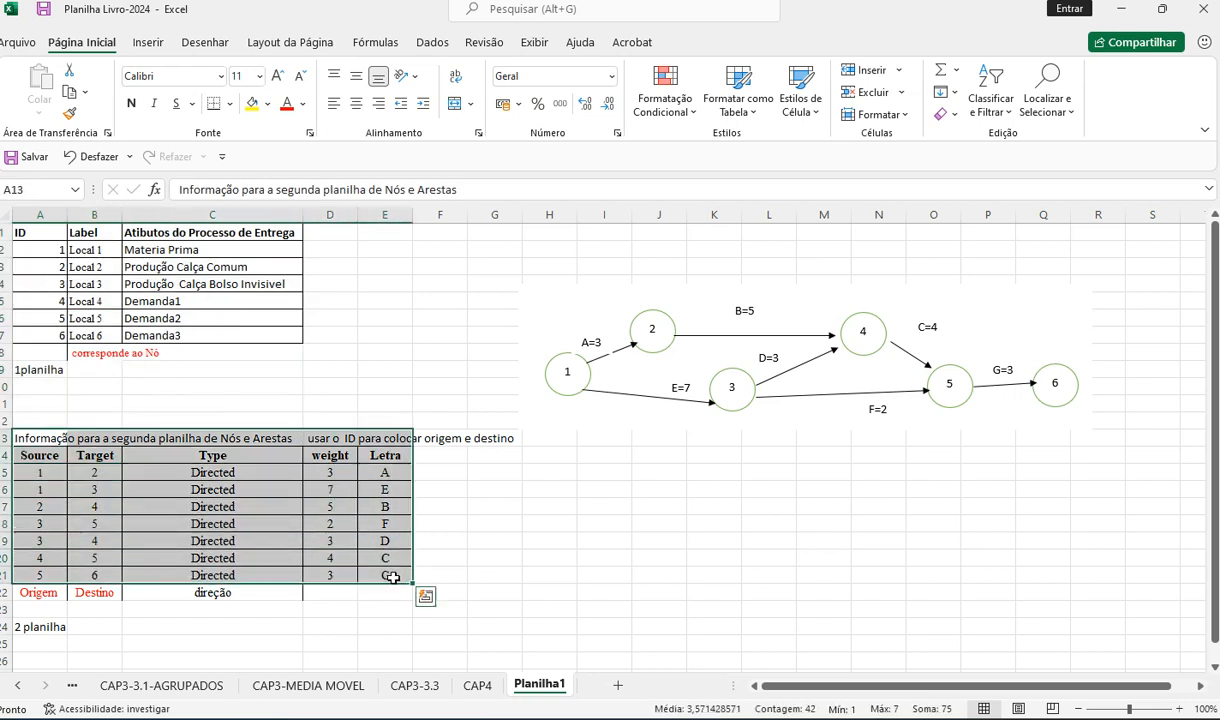
Step: Colour the "1planilha" text in A9 red and give cells A24 and A9 a yellow fill
left_click(272, 263)
left_click(55, 369)
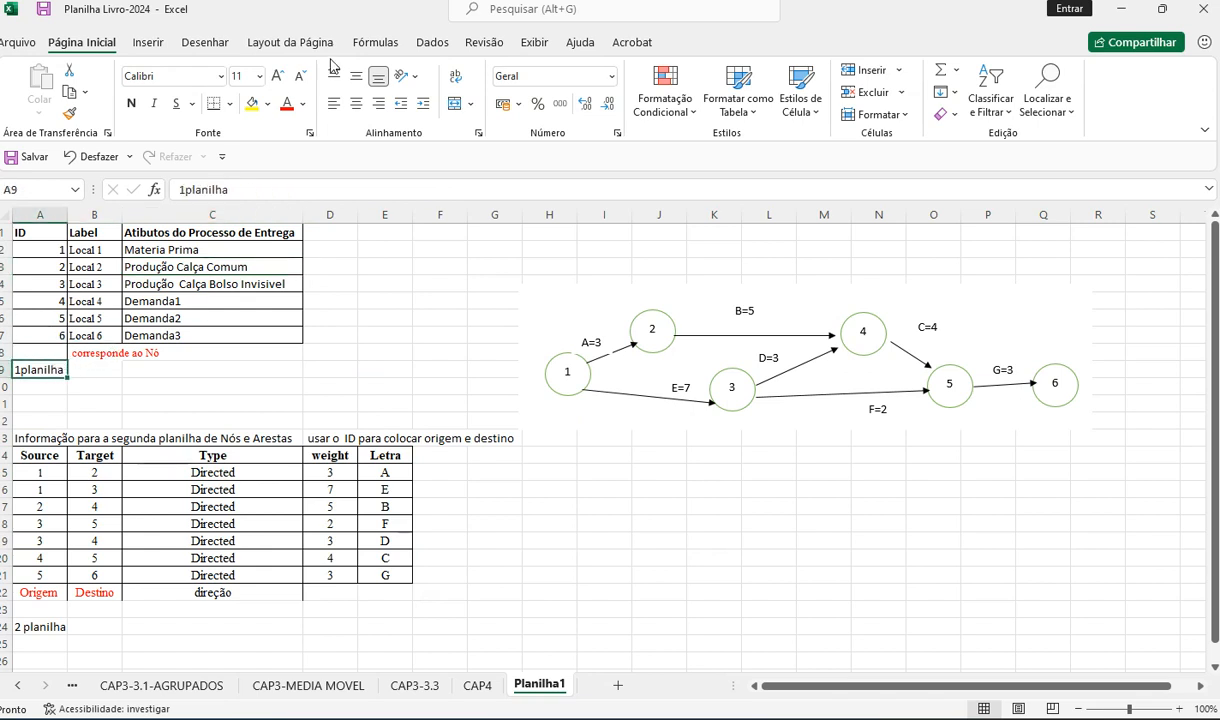
left_click(286, 104)
left_click(52, 624)
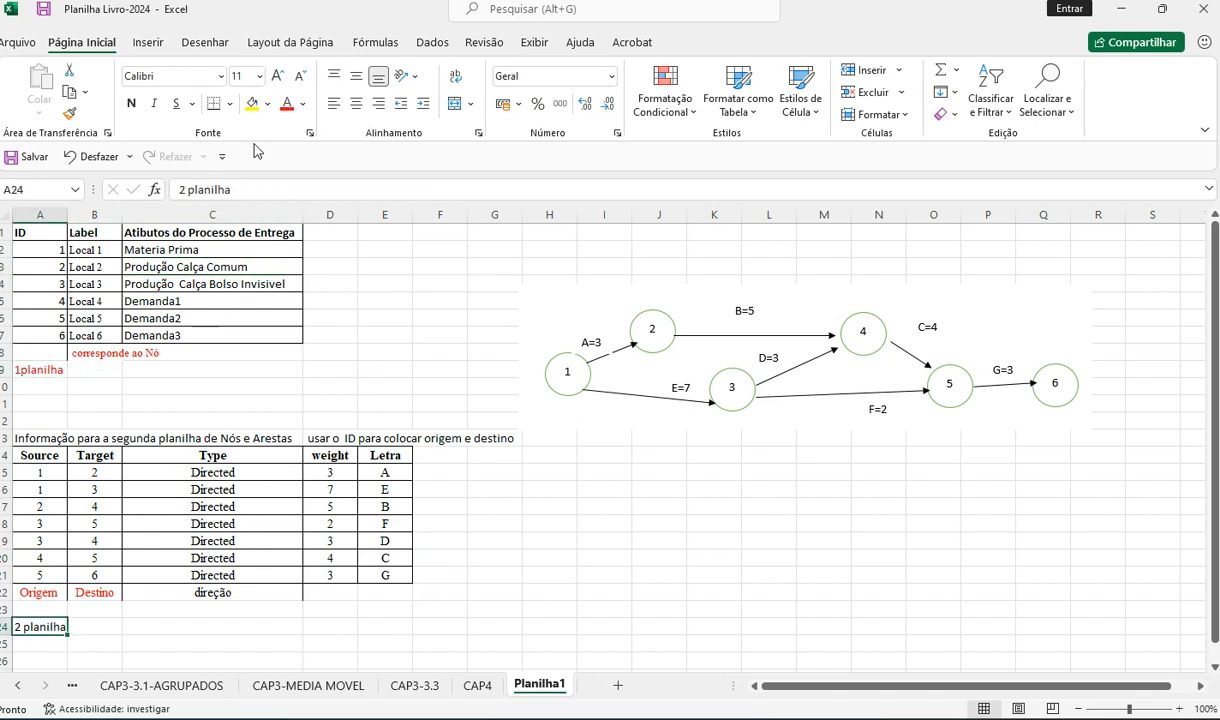
left_click(252, 104)
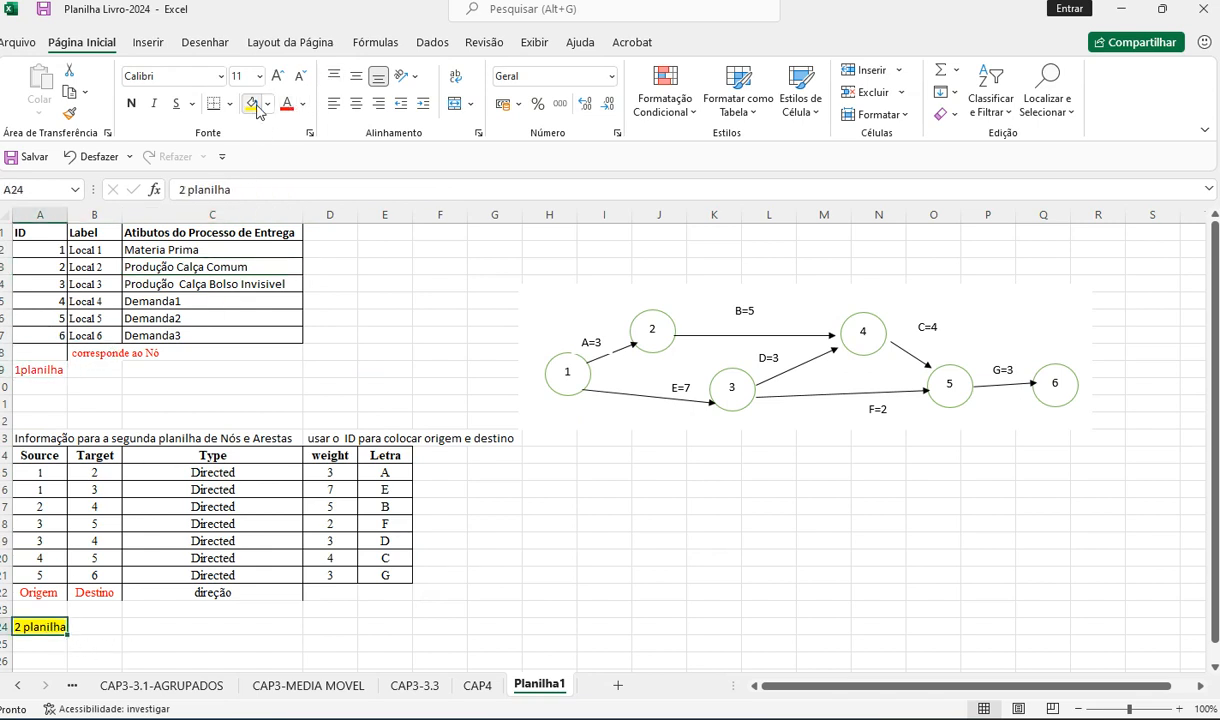
left_click(55, 367)
left_click(252, 104)
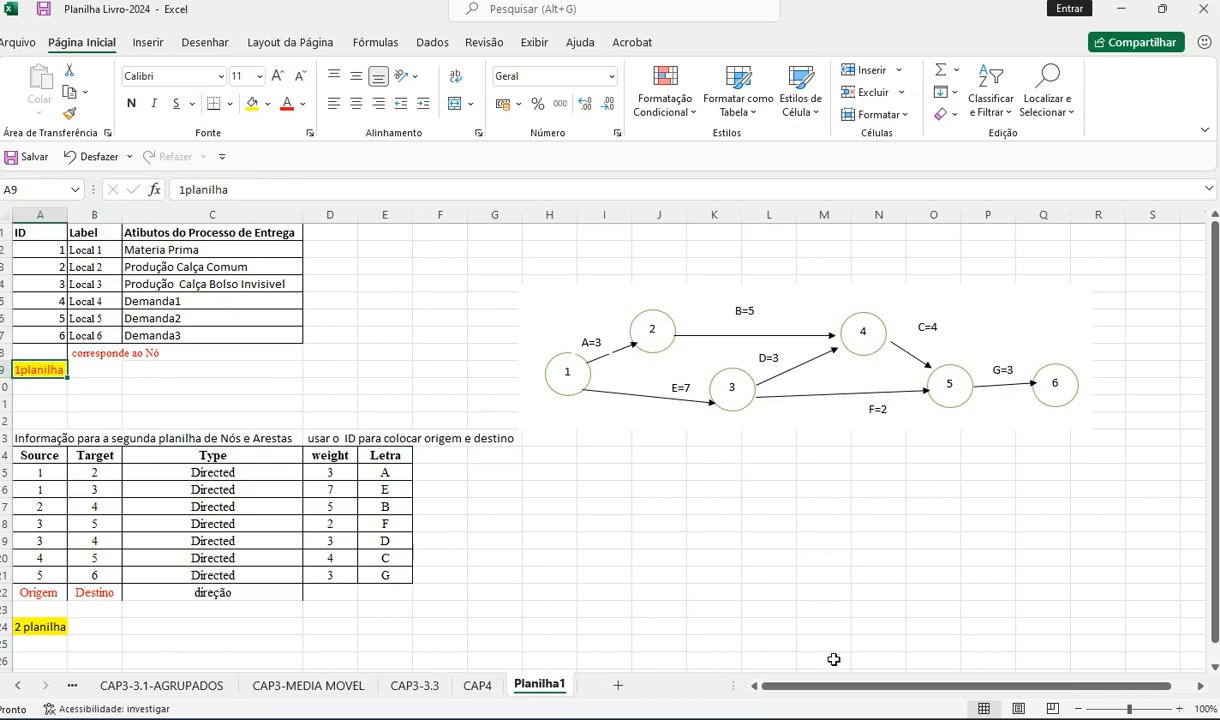
Step: Switch to Gephi and display the nodes (Nós) table in the data laboratory, checking it against the Excel sheet
left_click(808, 625)
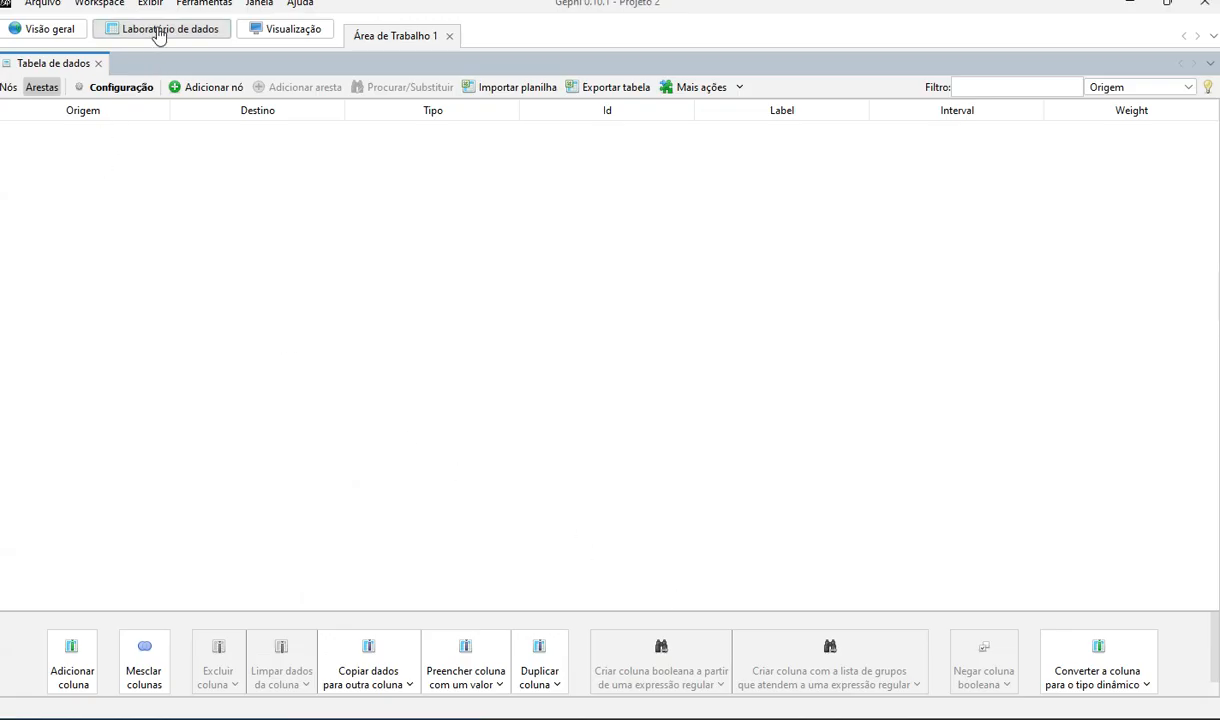
left_click(7, 88)
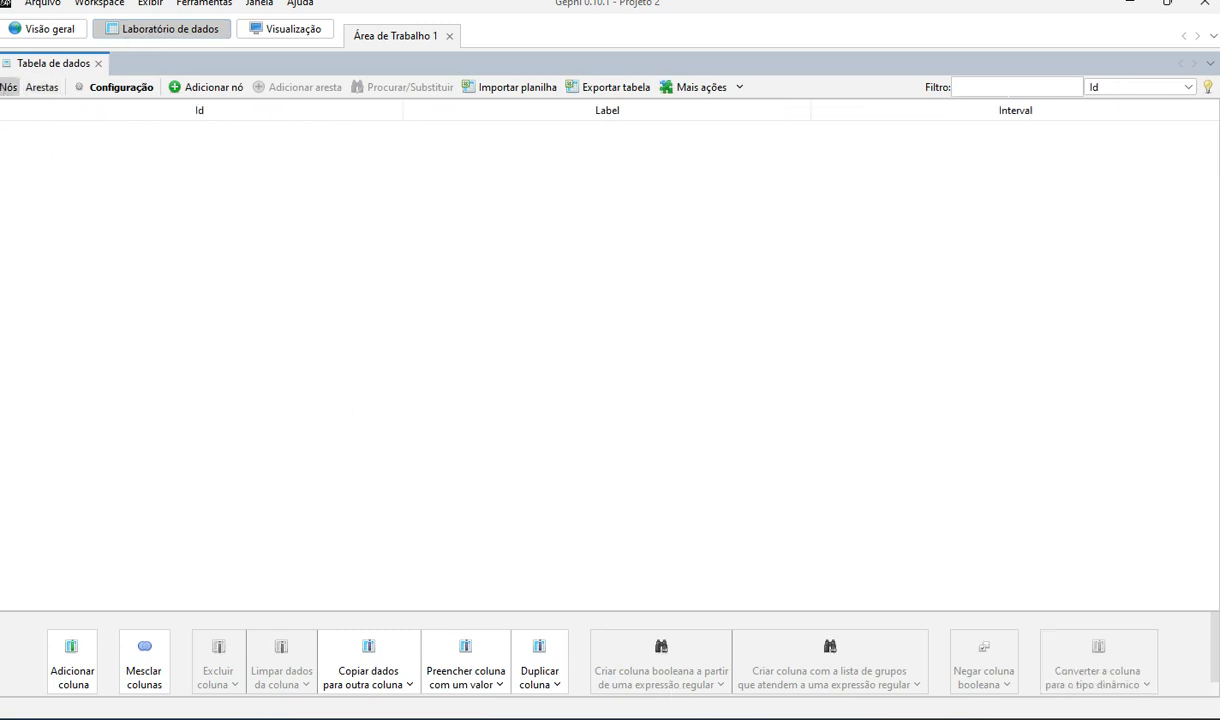
key("alt+Tab")
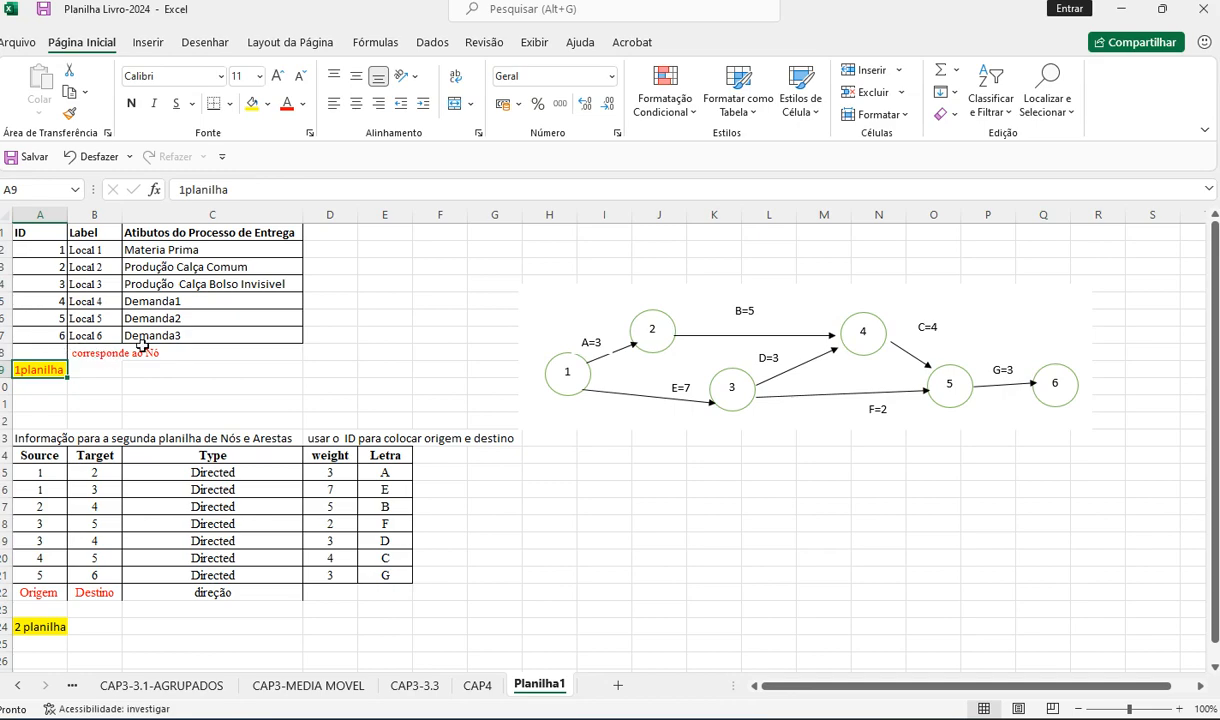
key("alt+Tab")
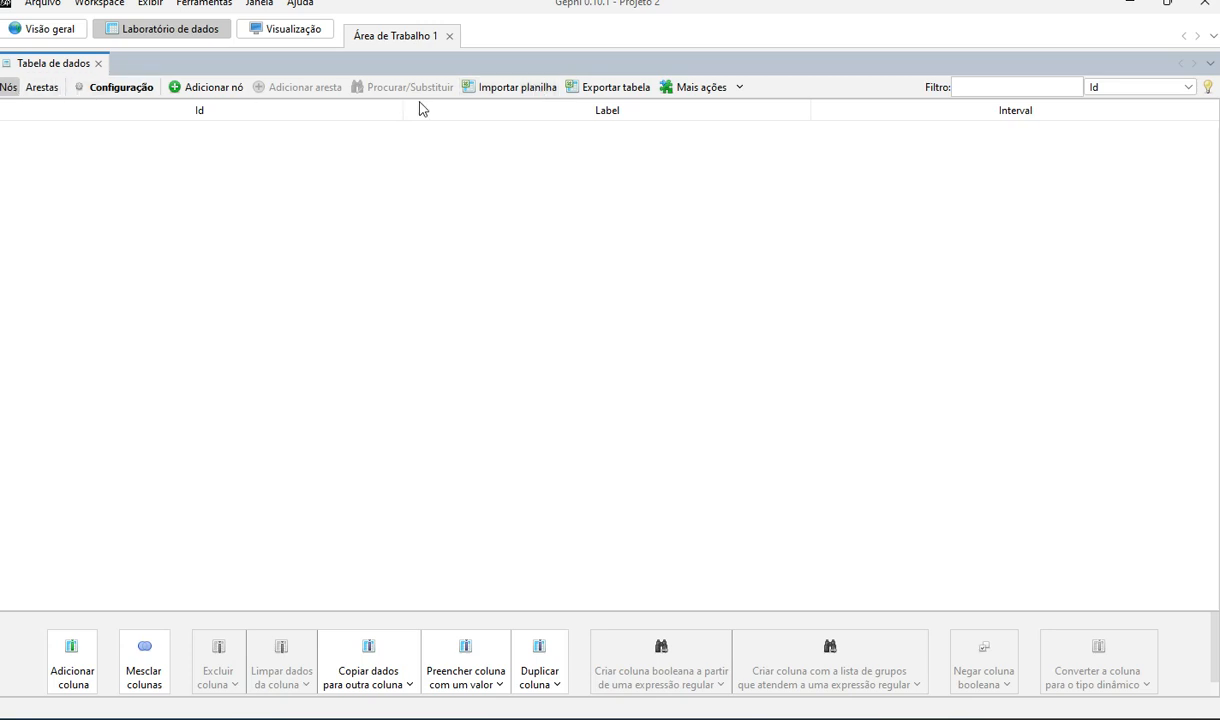
Step: Load the workbook Planilha 1 Gephi.xlsx into the spreadsheet import as a nodes table, using sheet Planilha1
left_click(511, 90)
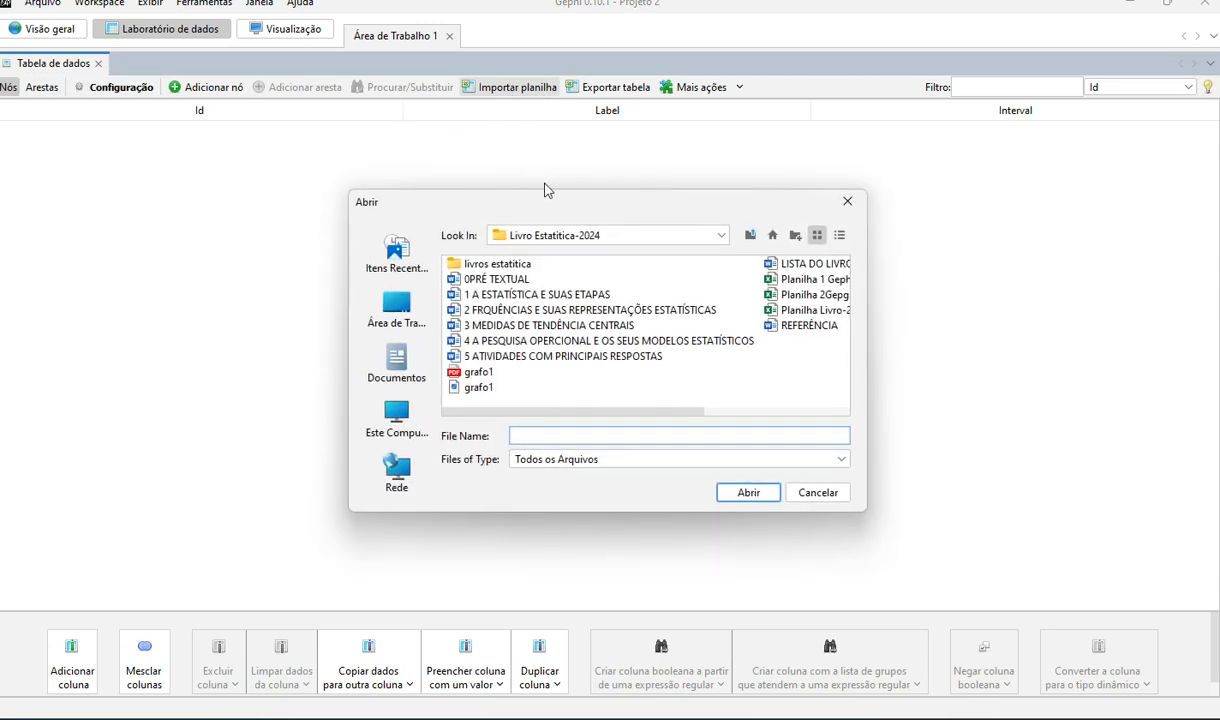
left_click(816, 280)
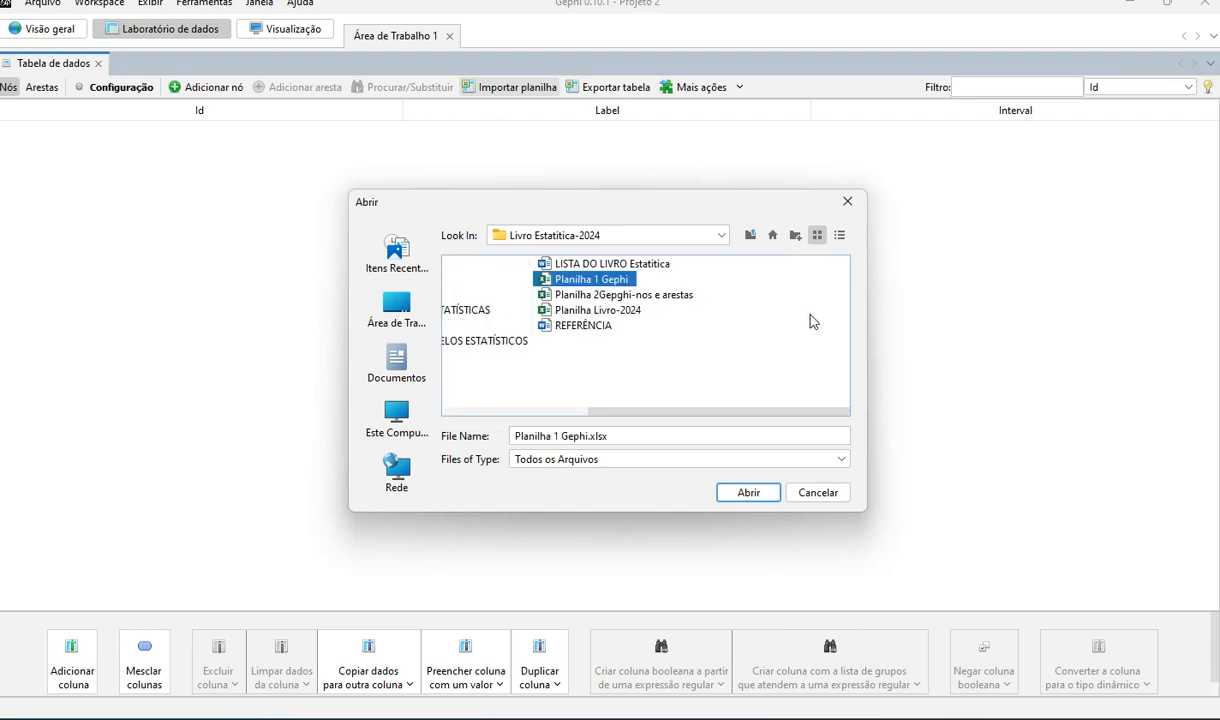
left_click(745, 492)
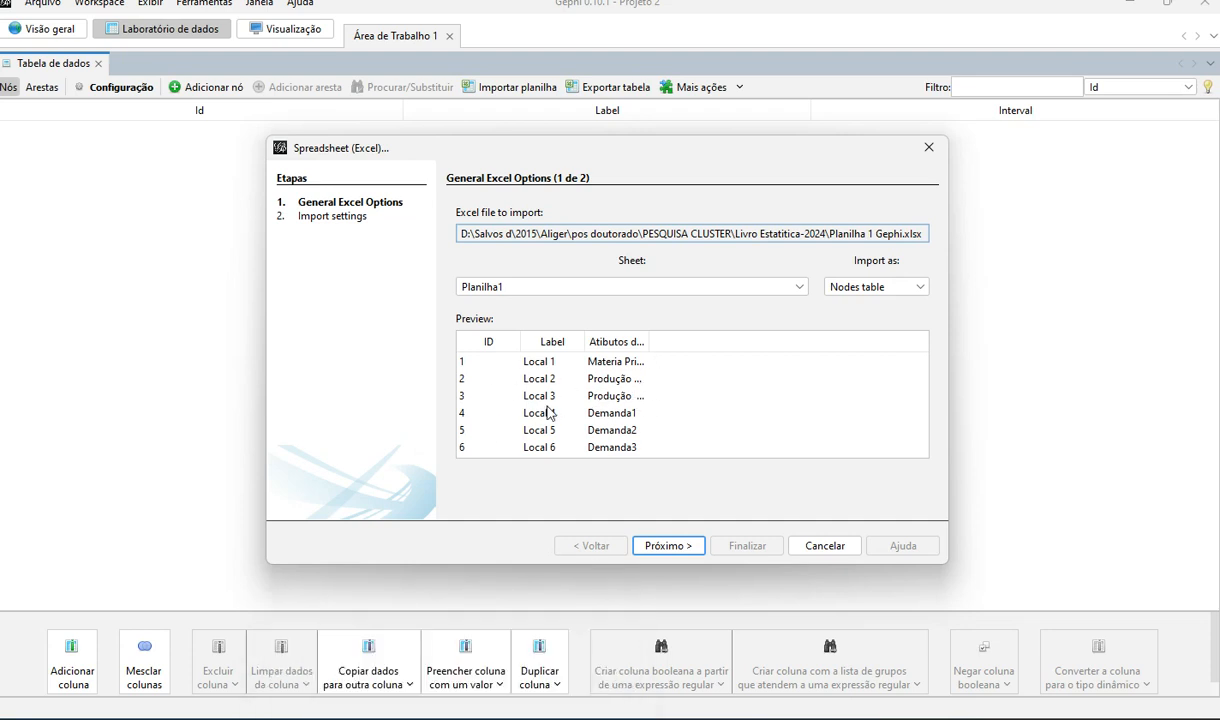
left_click(680, 550)
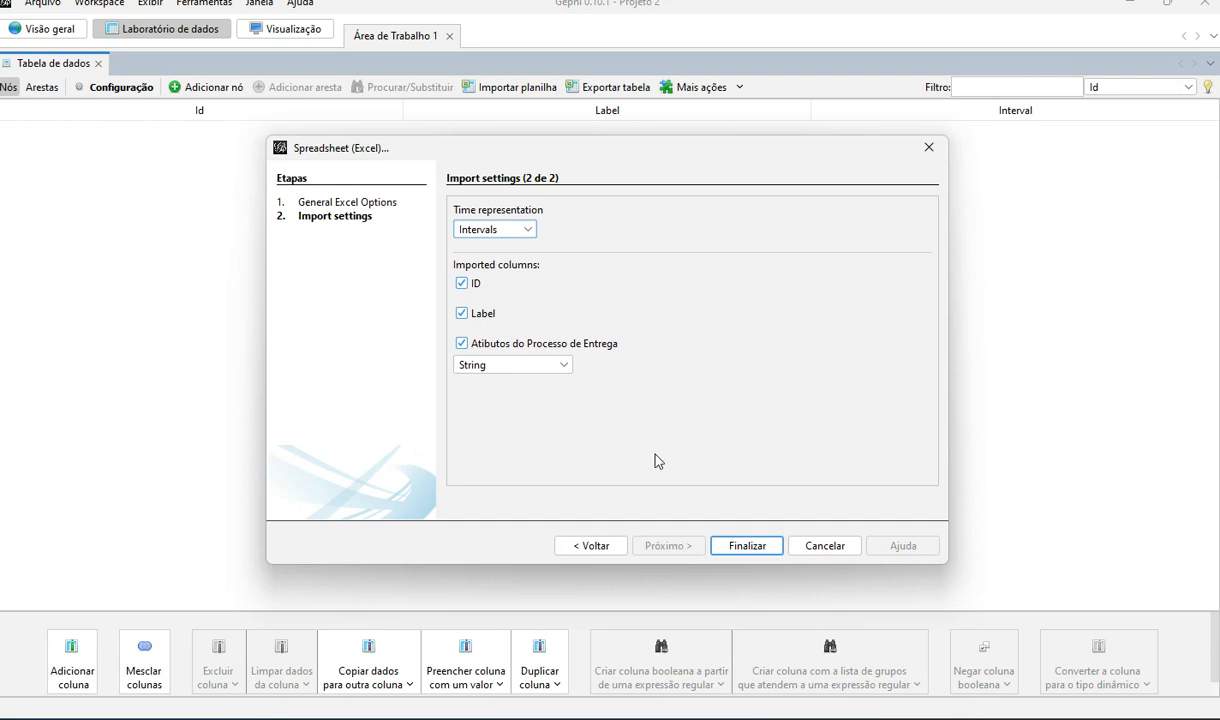
Step: Keep the Atibutos do Processo de Entrega column as String and append the imported nodes to the existing workspace
left_click(566, 364)
left_click(566, 364)
left_click(563, 371)
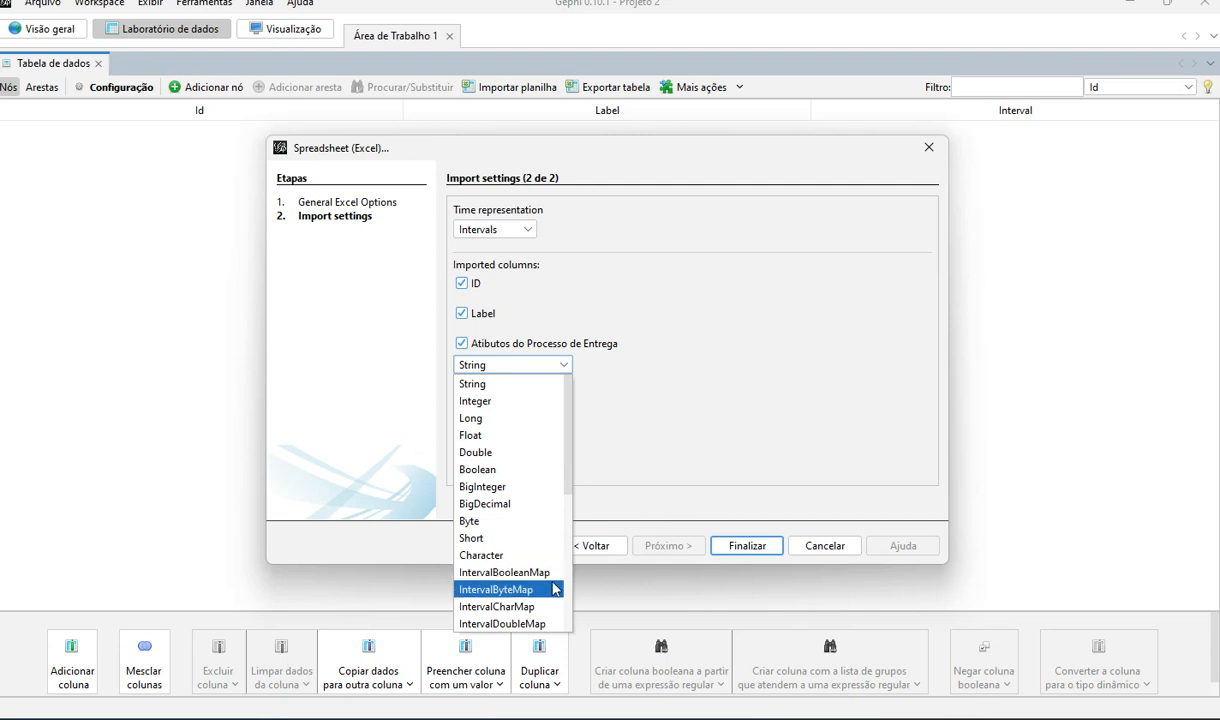
left_click(592, 393)
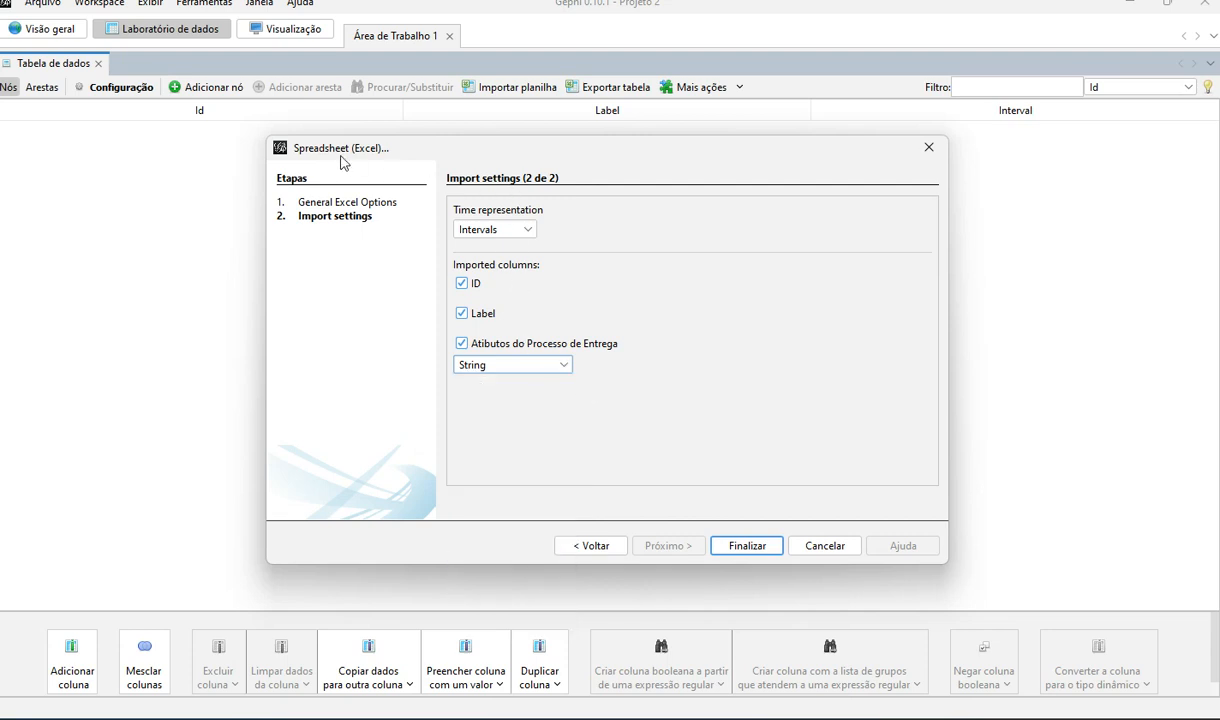
left_click(758, 546)
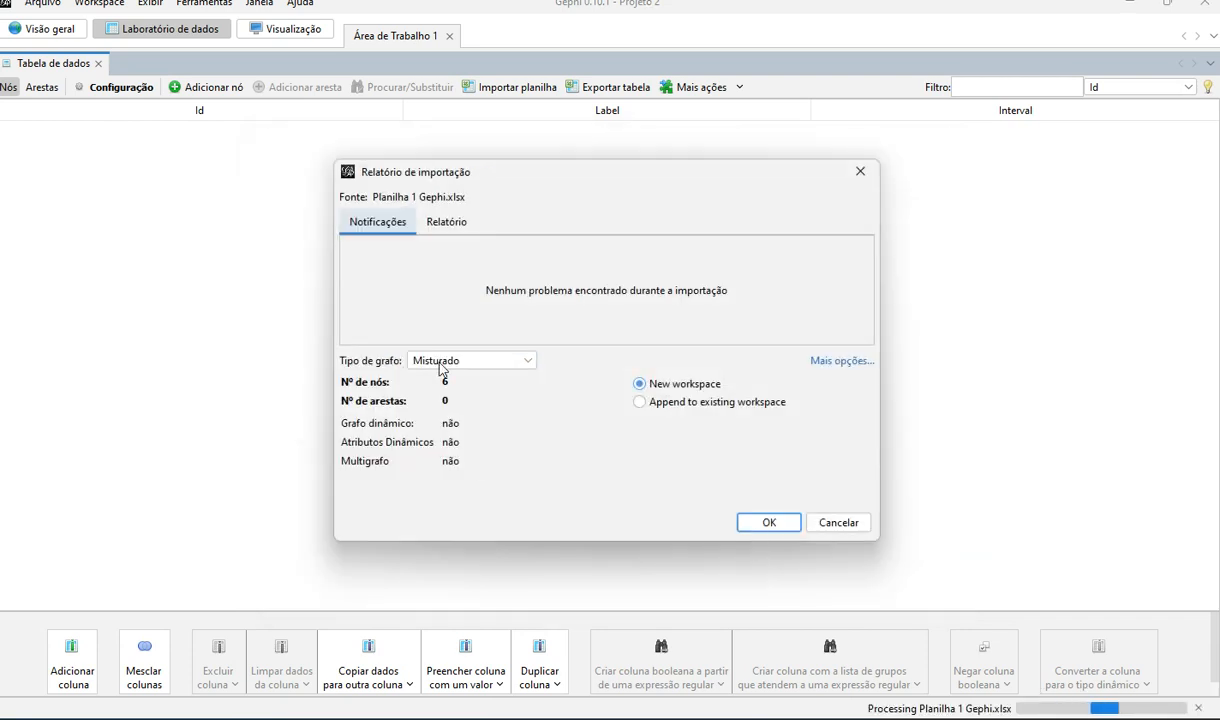
left_click(640, 402)
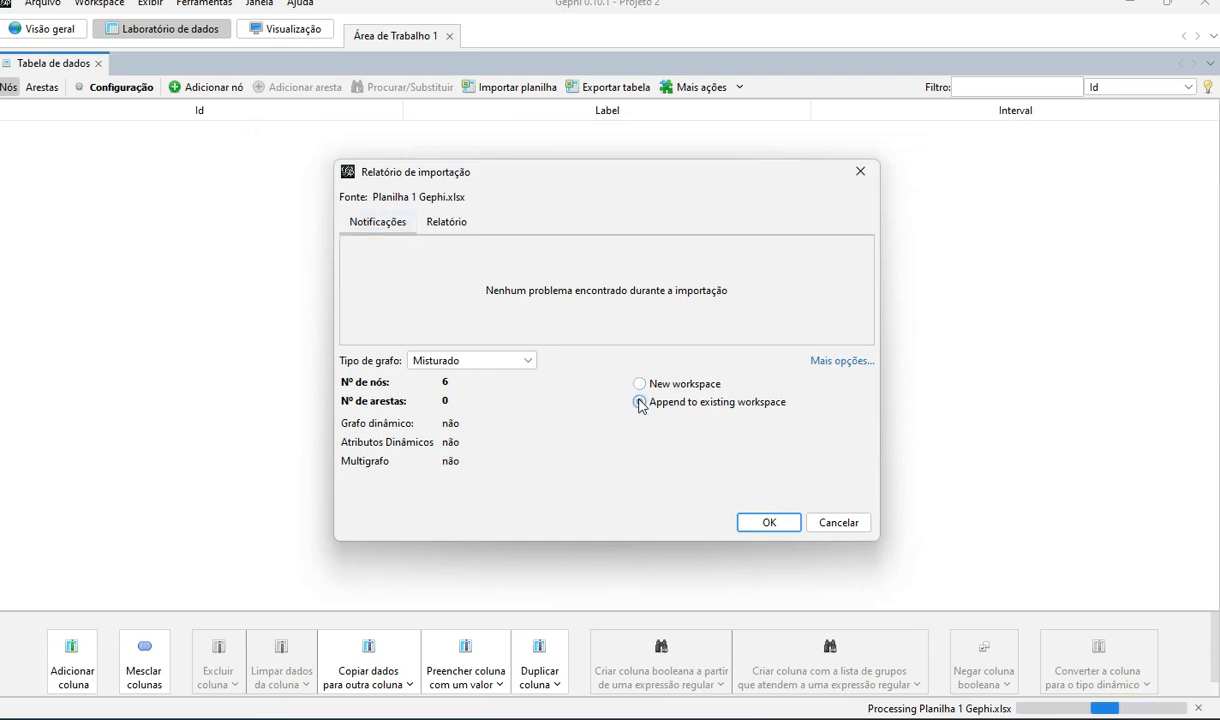
left_click(758, 530)
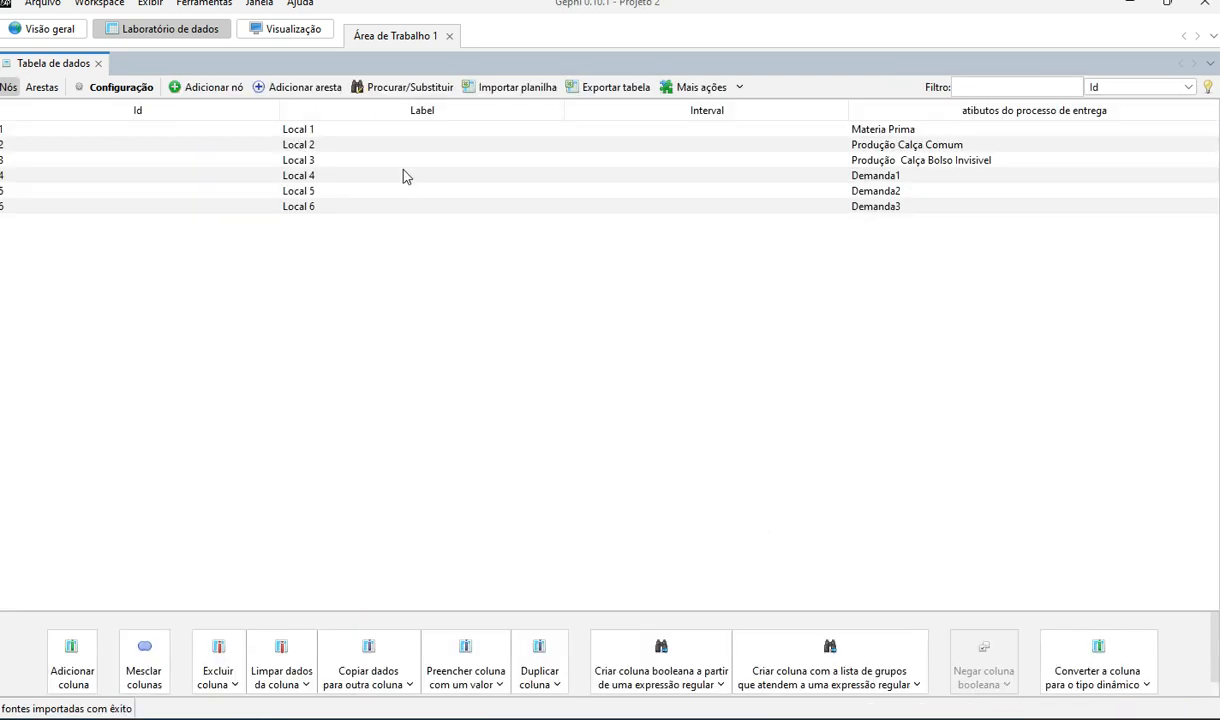
left_click(873, 131)
double_click(873, 131)
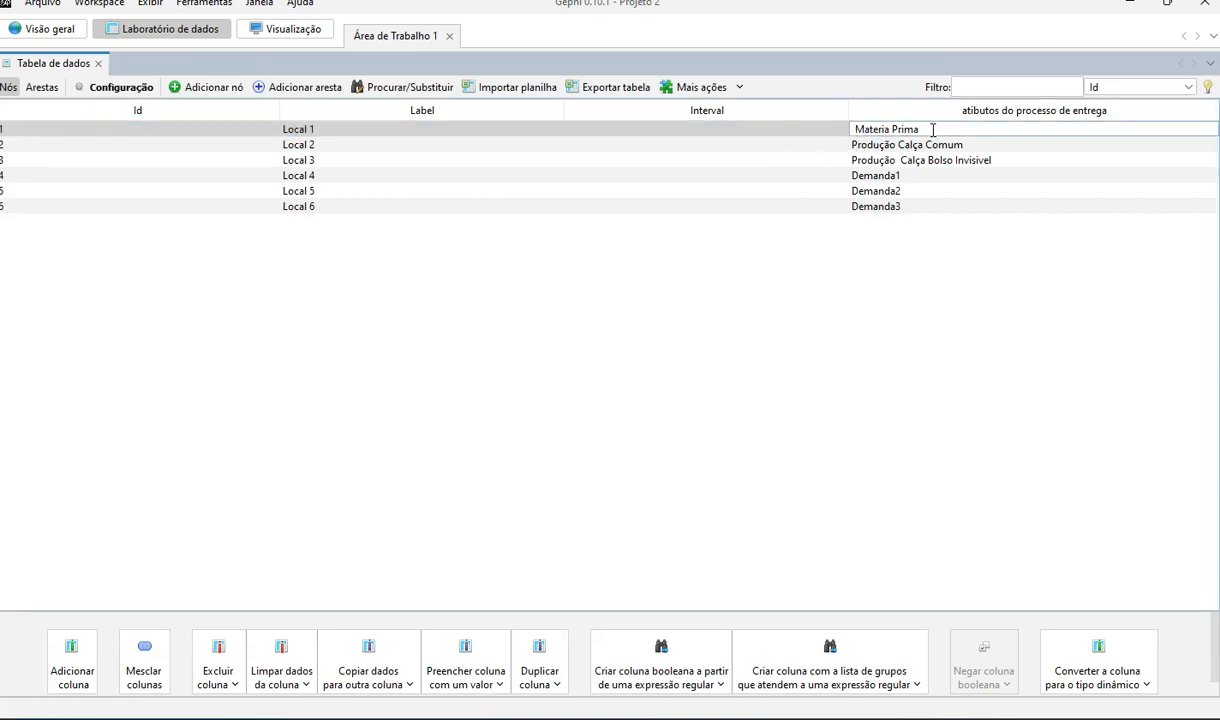
key("Return")
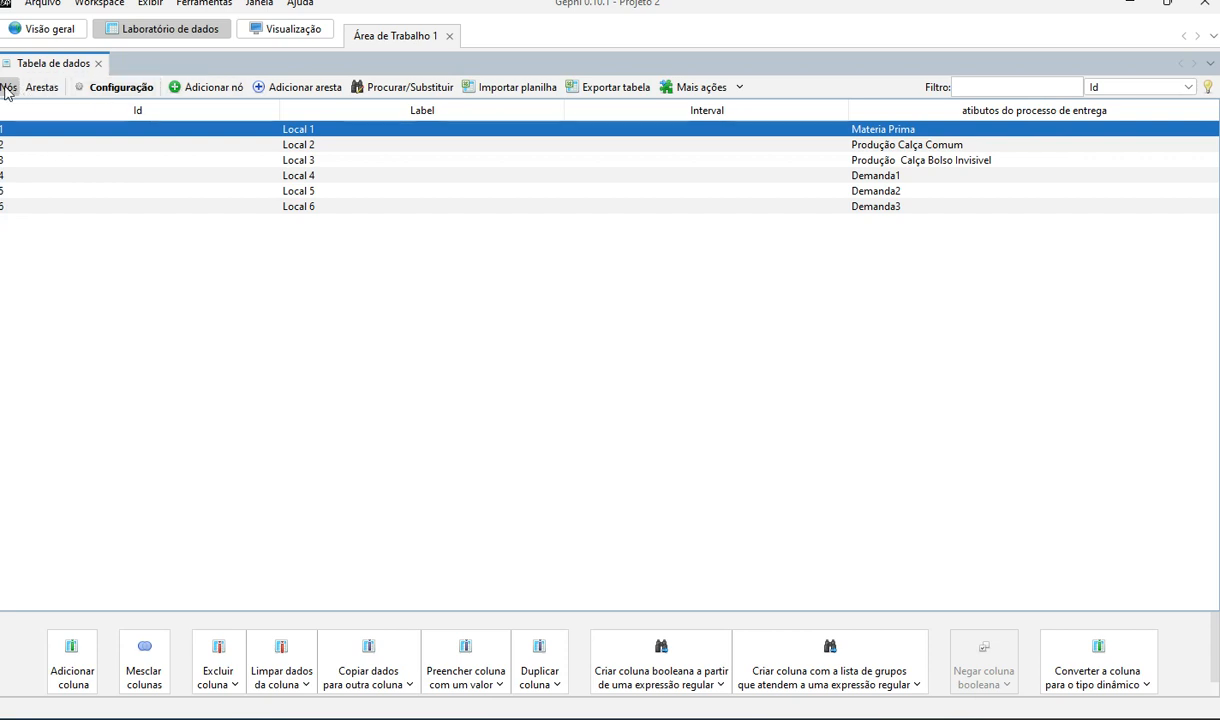
left_click(136, 40)
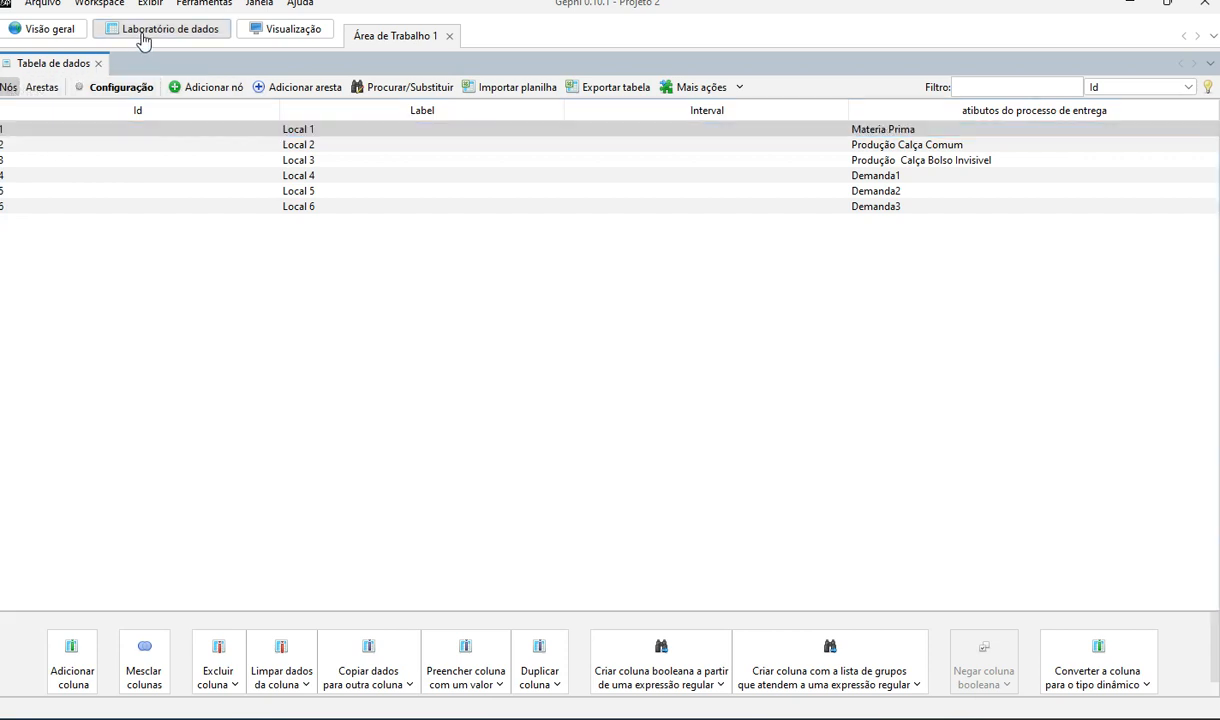
Step: Switch to the edges (Arestas) table and load Planilha 2Gepghi-nos e arestas.xlsx into the spreadsheet import as an edges table
left_click(40, 90)
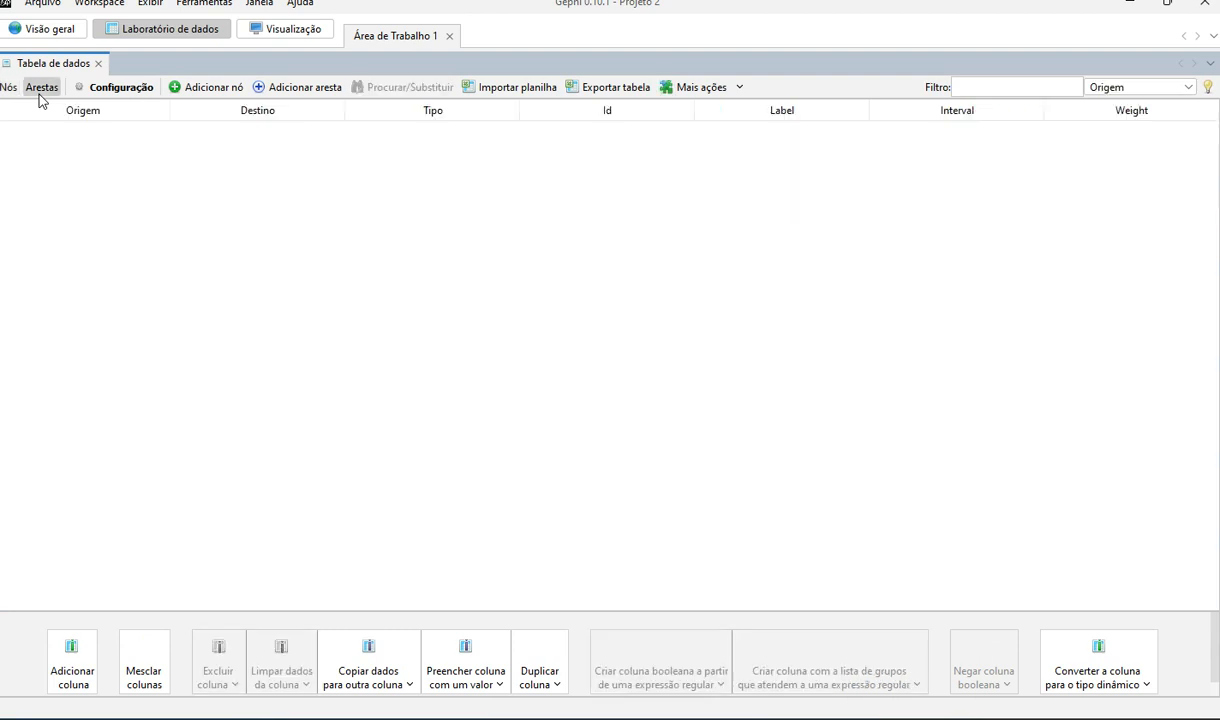
left_click(506, 90)
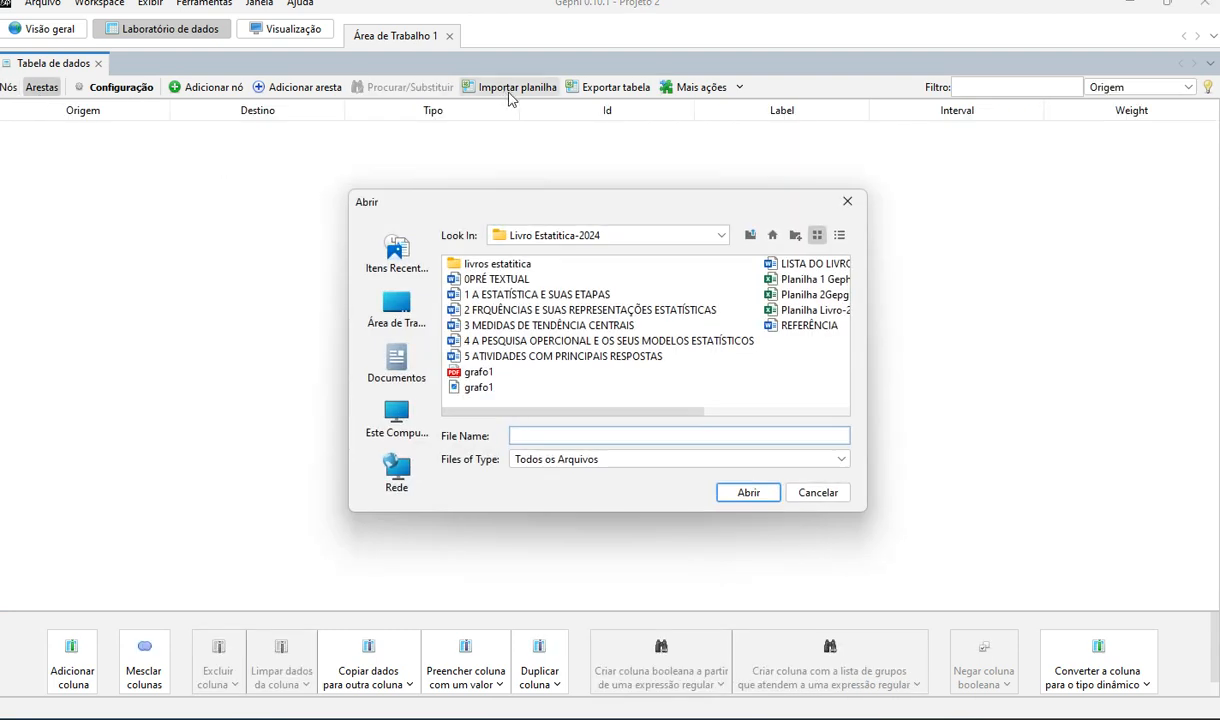
left_click(812, 296)
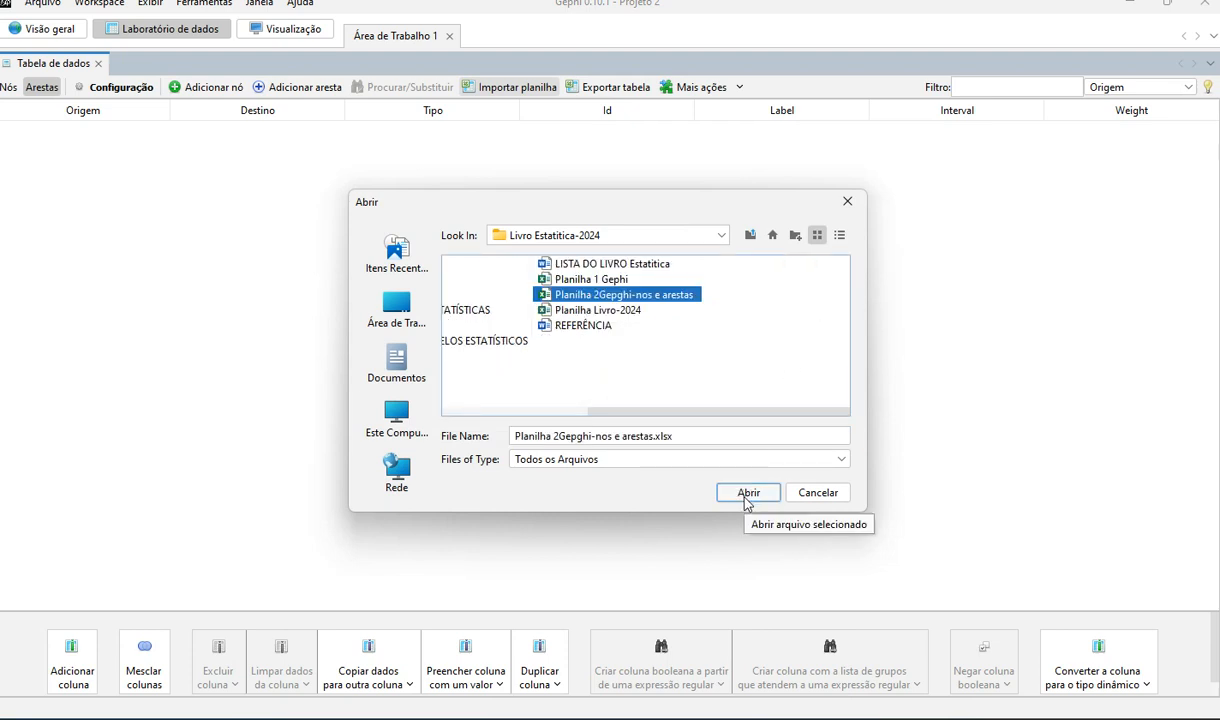
left_click(748, 493)
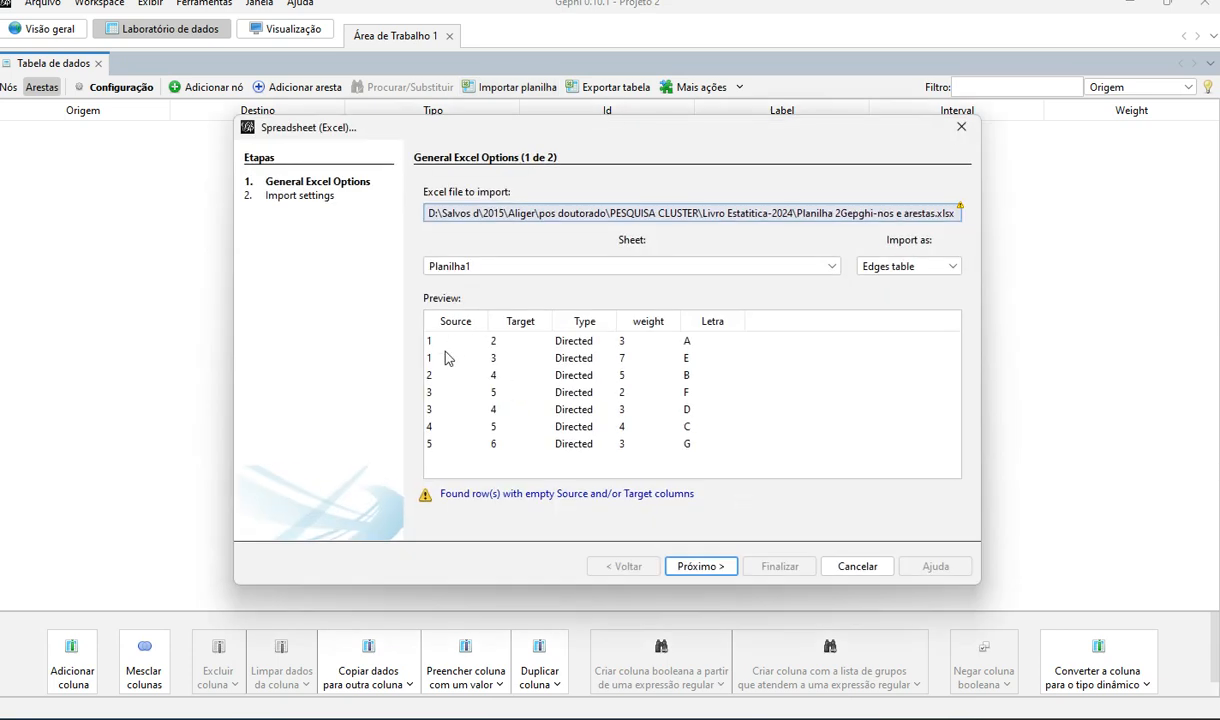
left_click(731, 567)
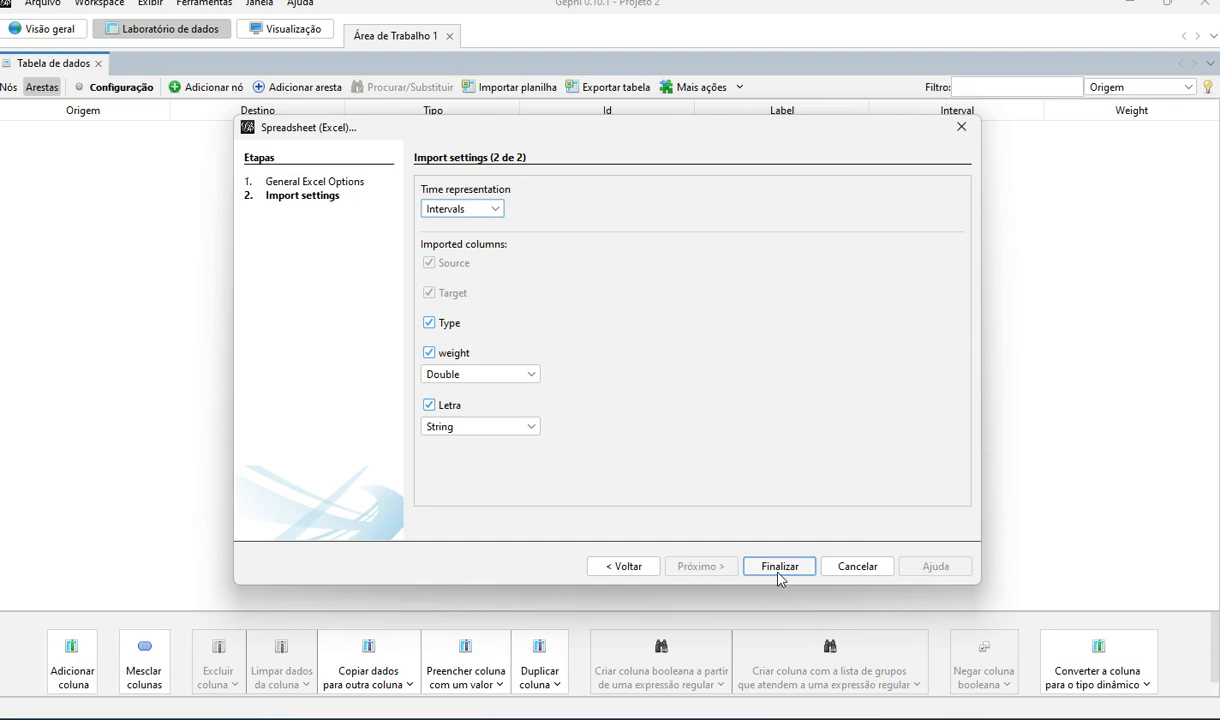
Step: Set the weight column's data type to Character, leave Letra as String, and finish the edge import settings
left_click(529, 375)
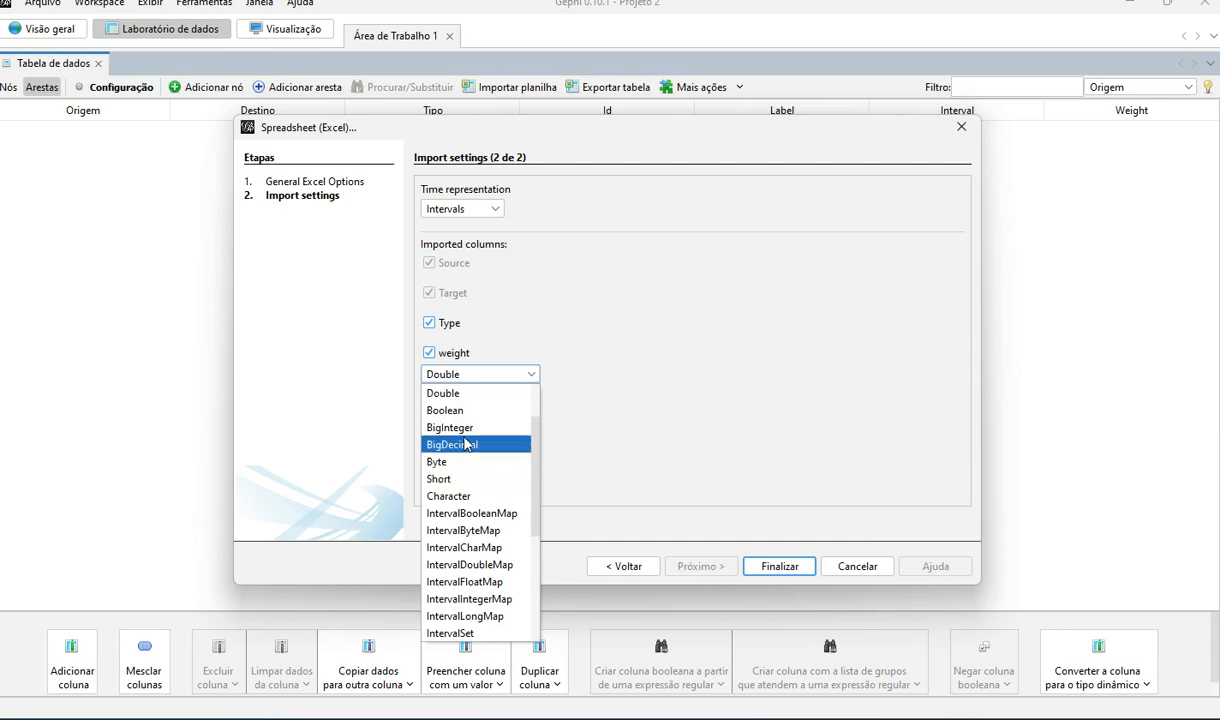
left_click(624, 366)
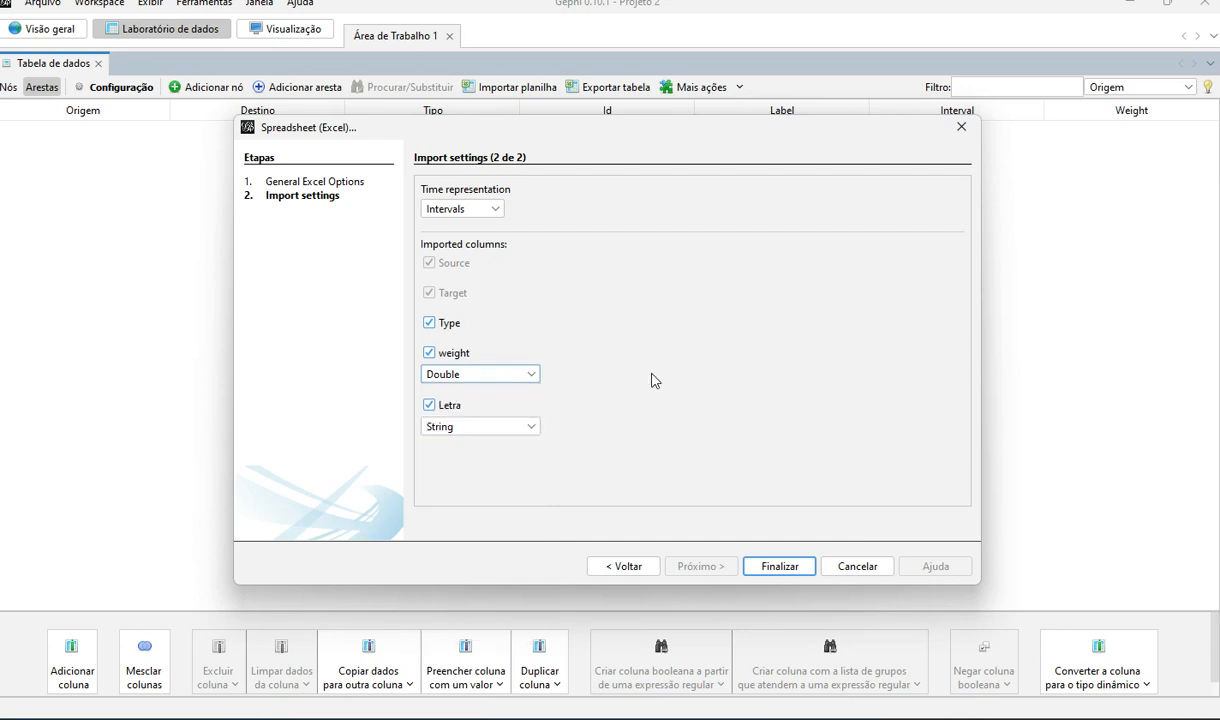
left_click(501, 376)
scroll(490, 480, "down", 4)
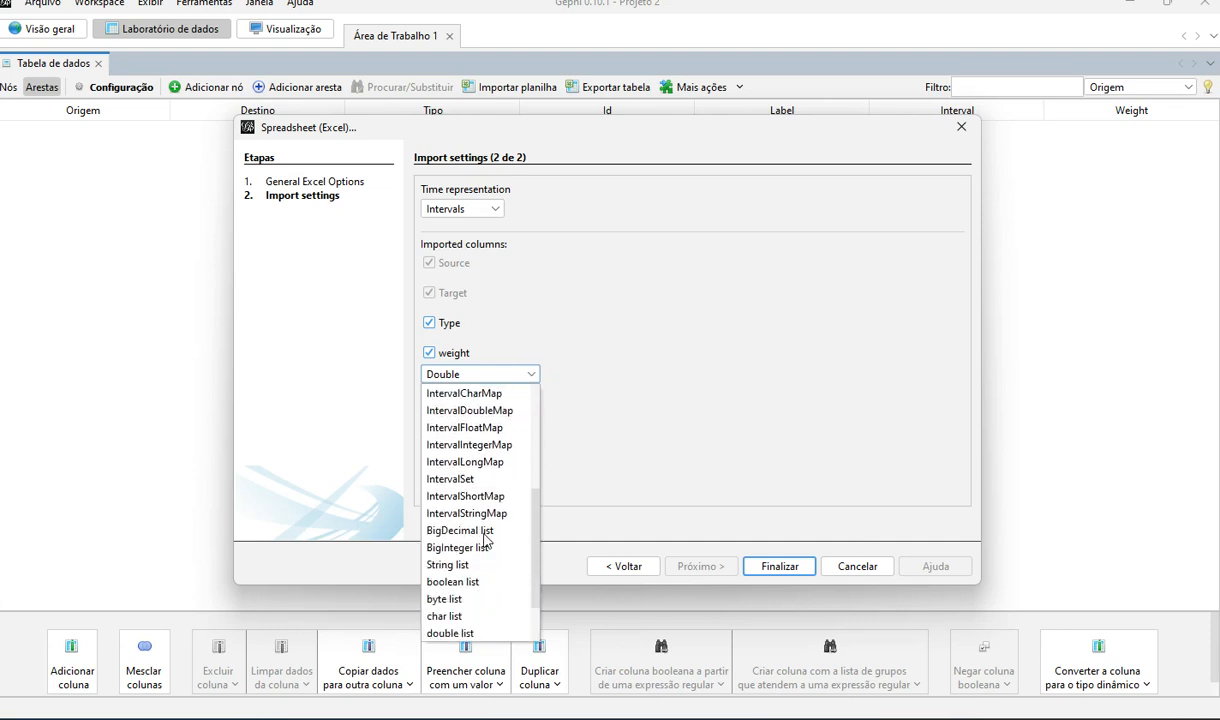
scroll(486, 540, "down", 2)
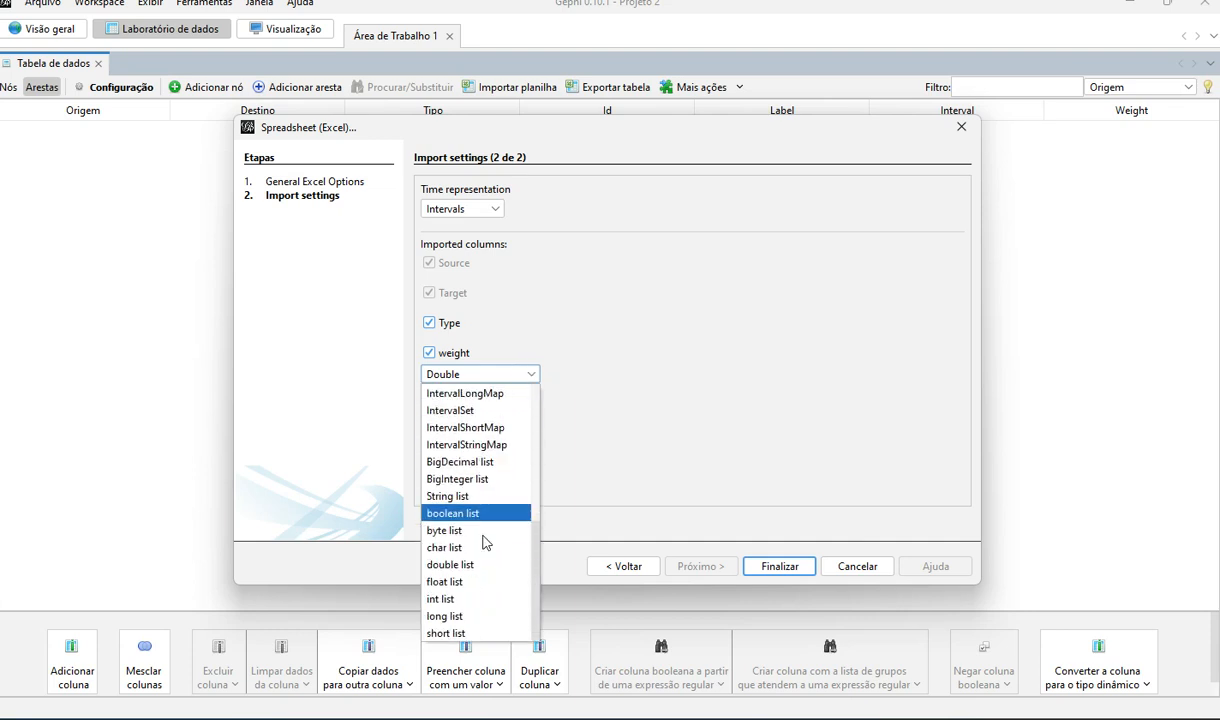
scroll(484, 541, "up", 3)
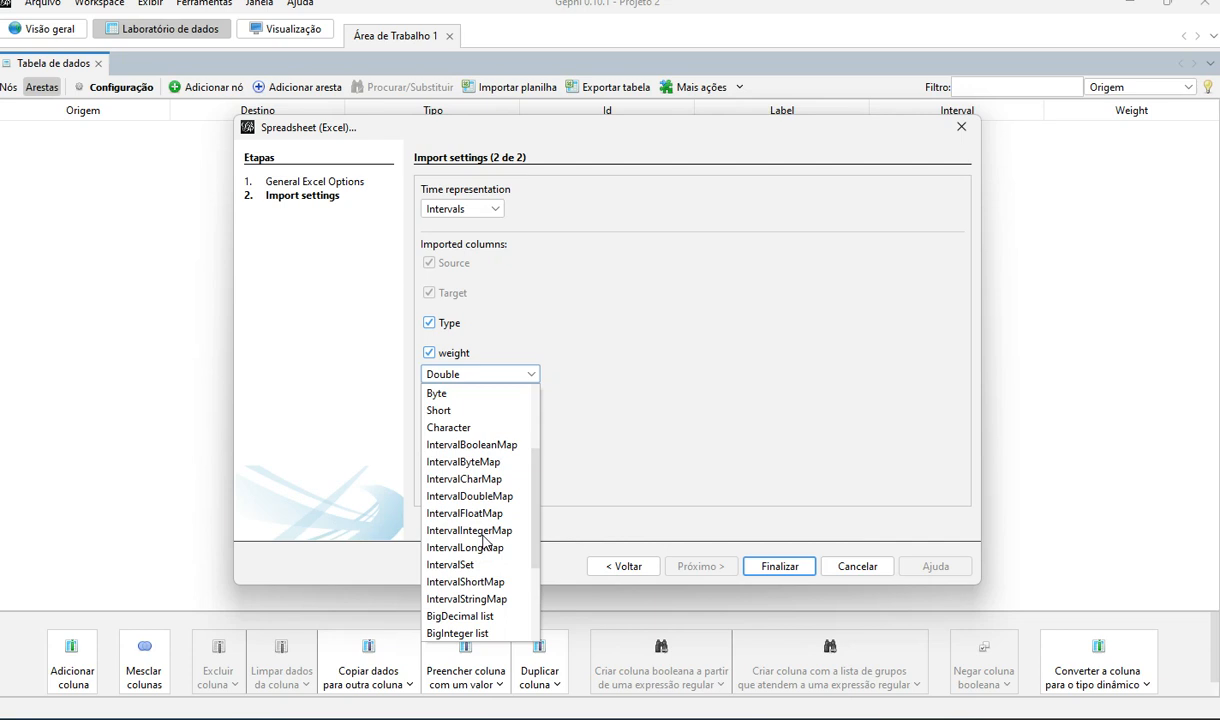
left_click(452, 430)
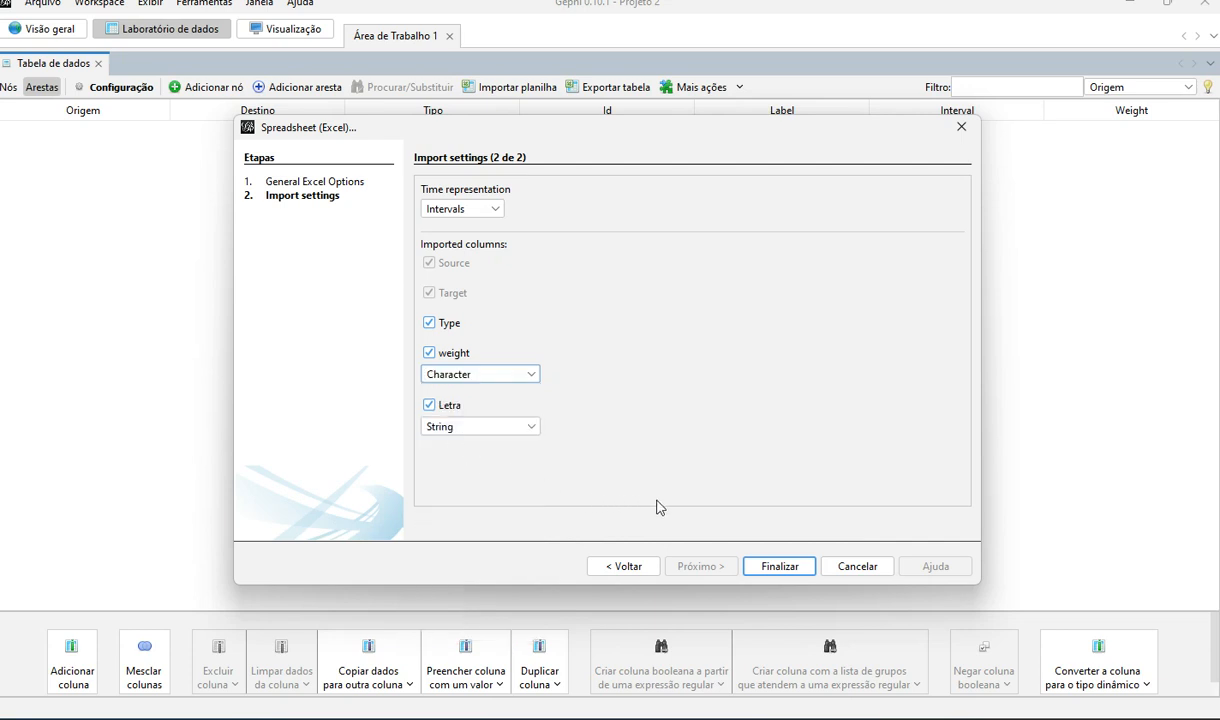
left_click(785, 568)
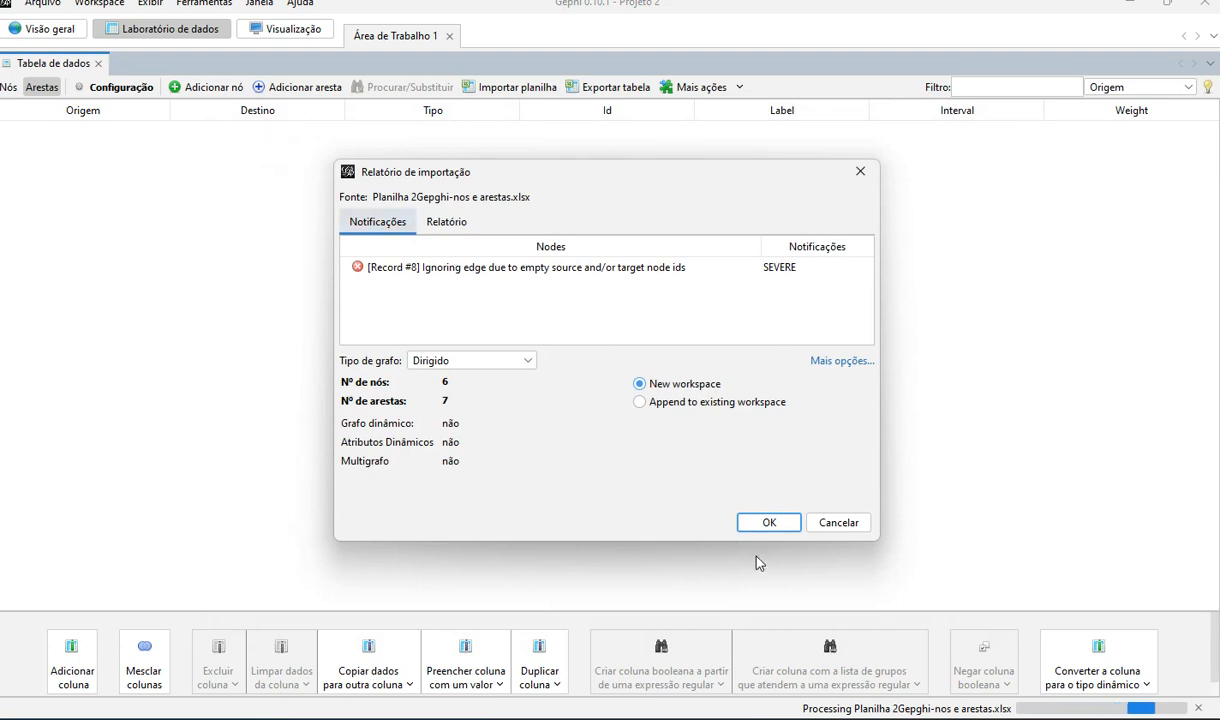
Step: Append the imported edges to the existing workspace with the graph type set to Misturado
left_click(640, 402)
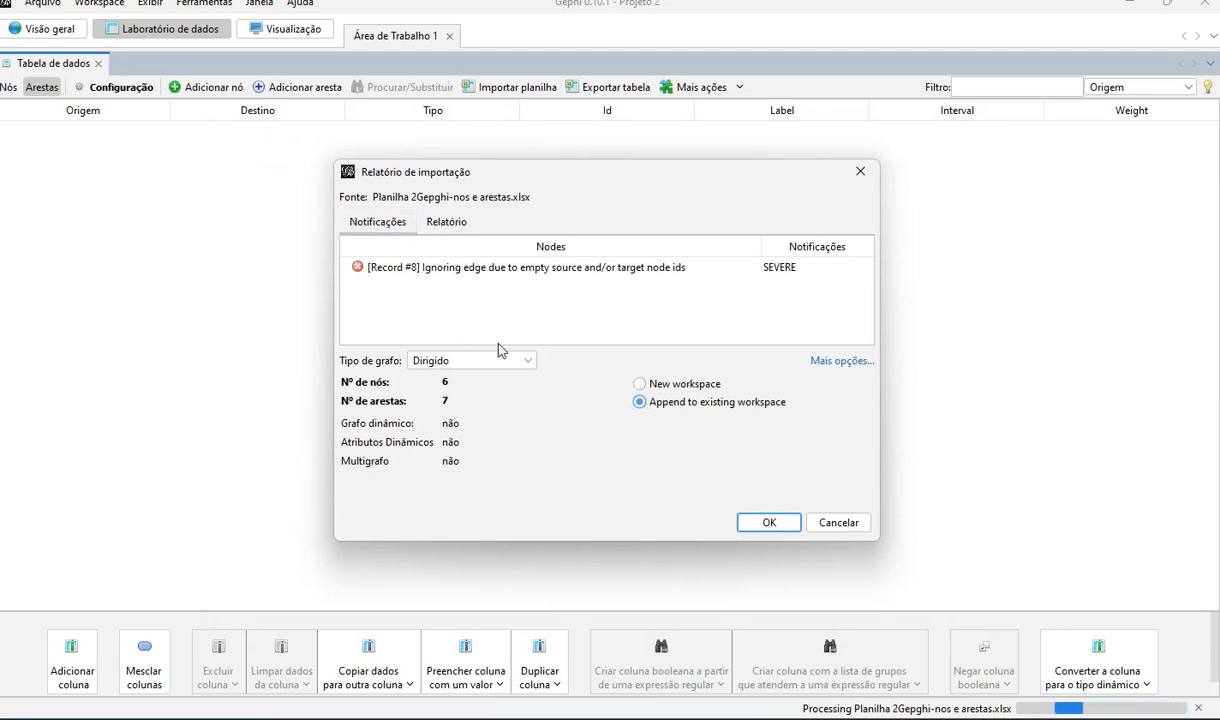
left_click(472, 360)
left_click(445, 413)
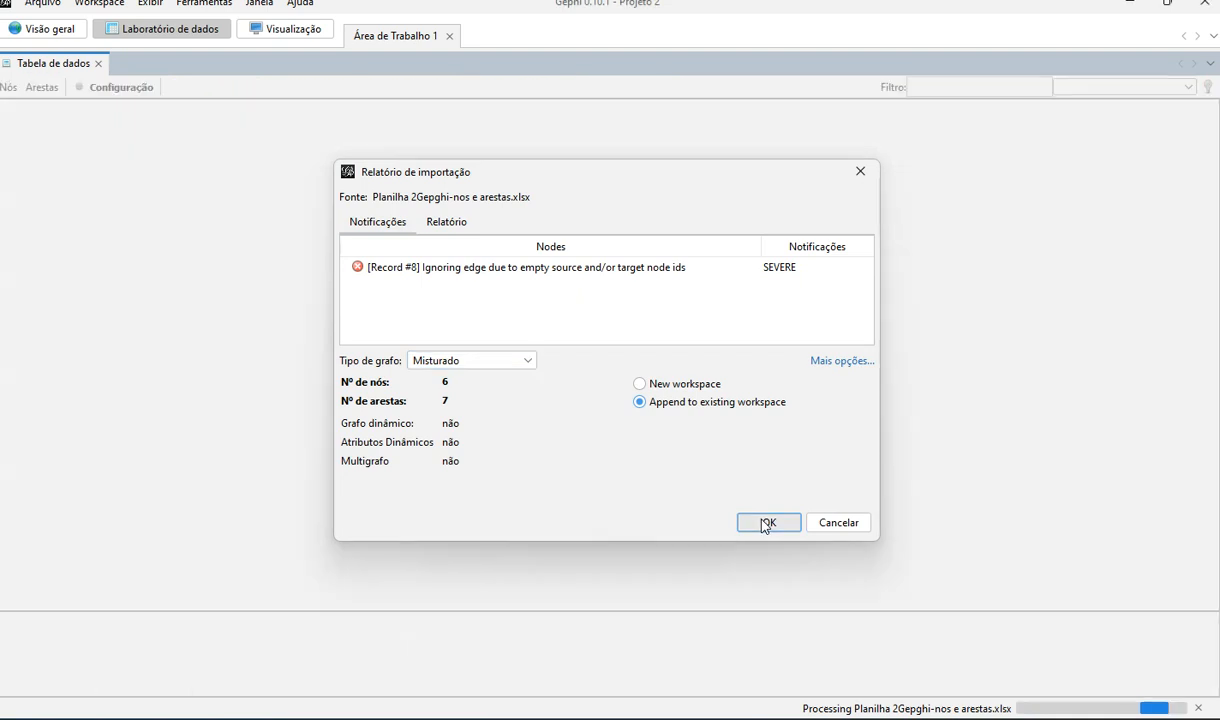
left_click(767, 523)
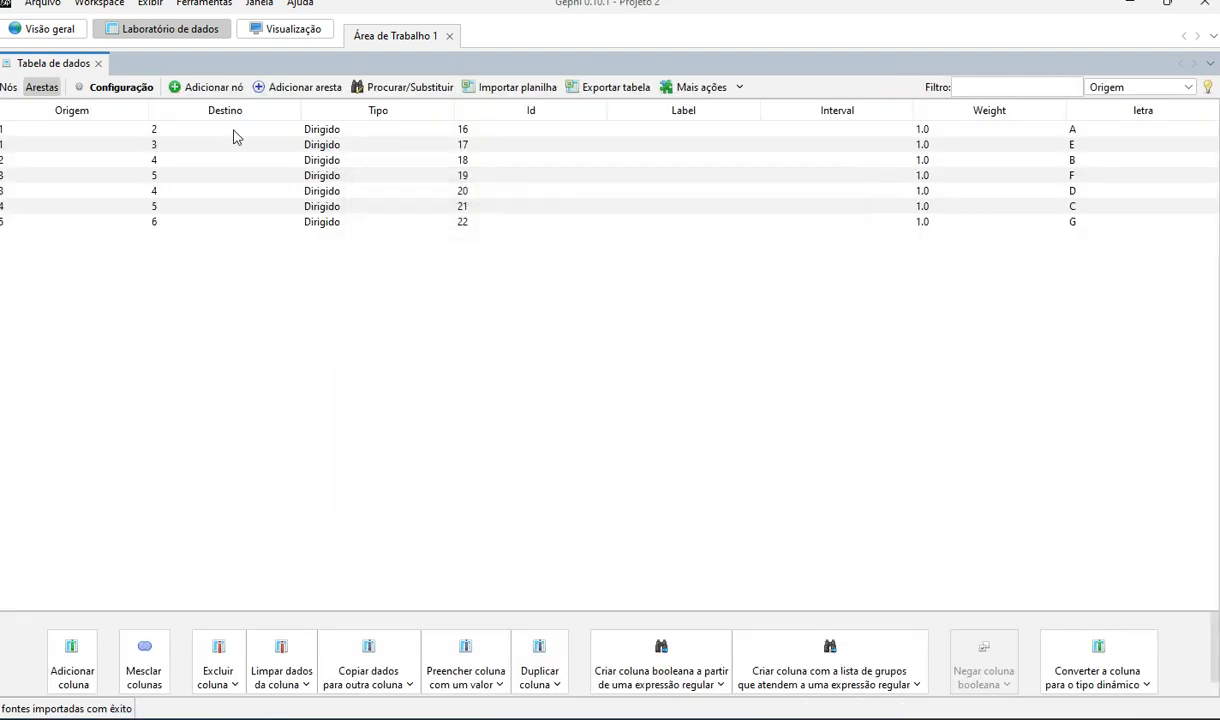
Step: Compare the imported nodes and edges tables with the Planilha Livro-2024 sheet in Excel, and view the graph in Gephi's overview
left_click(8, 87)
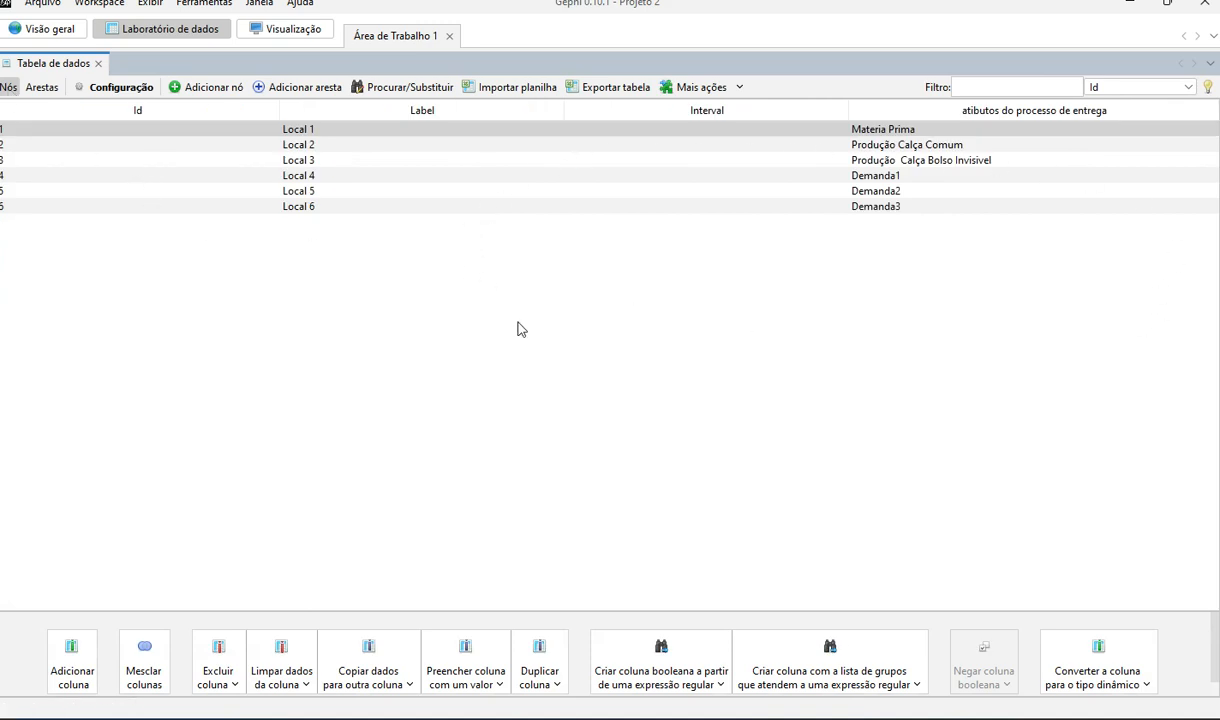
mouse_move(451, 716)
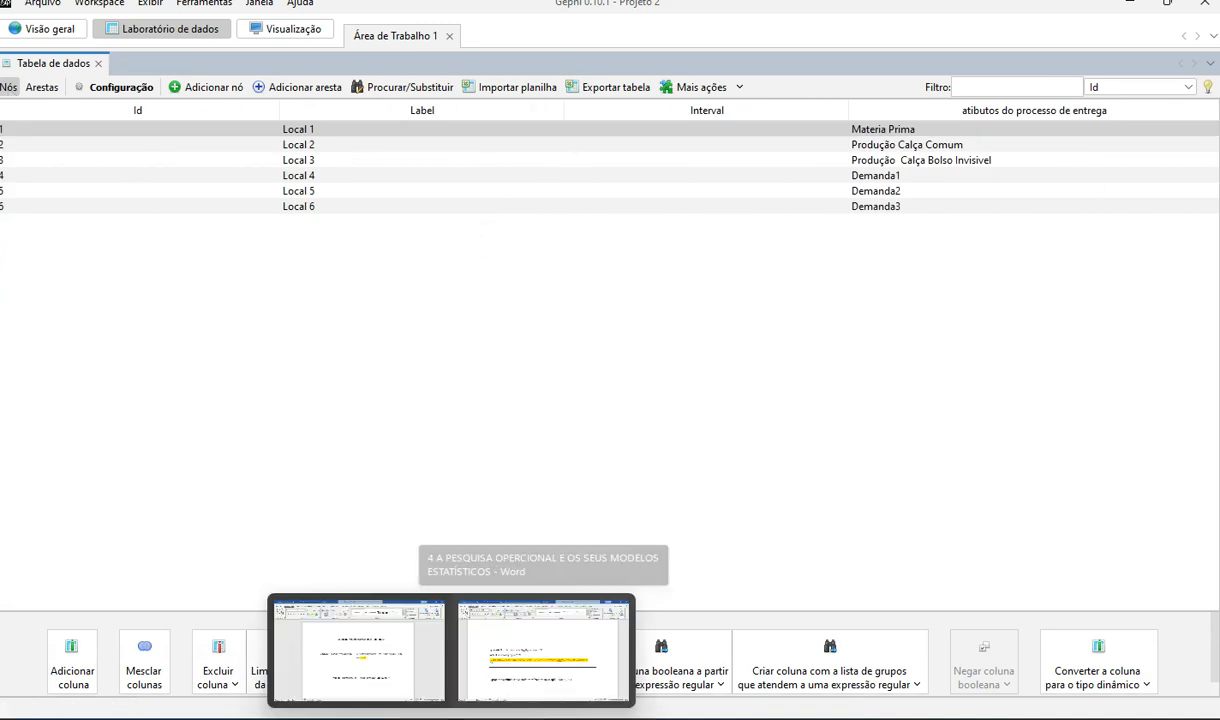
left_click(735, 650)
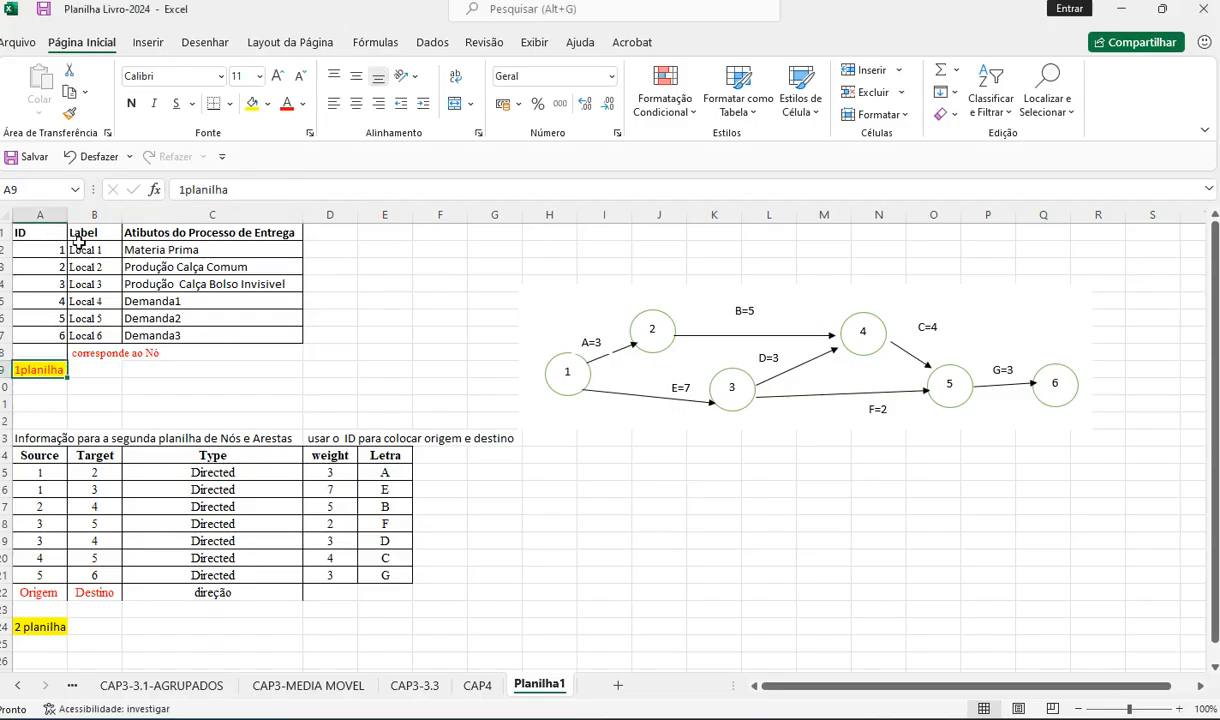
left_click(850, 650)
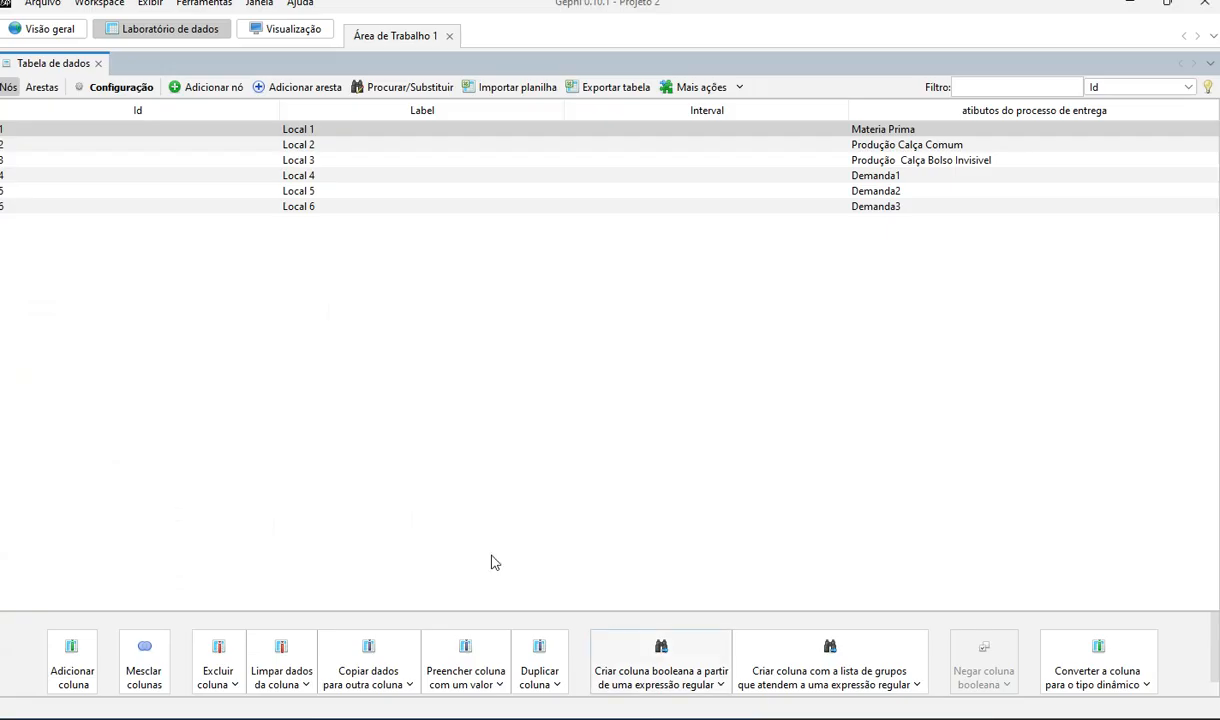
left_click(43, 88)
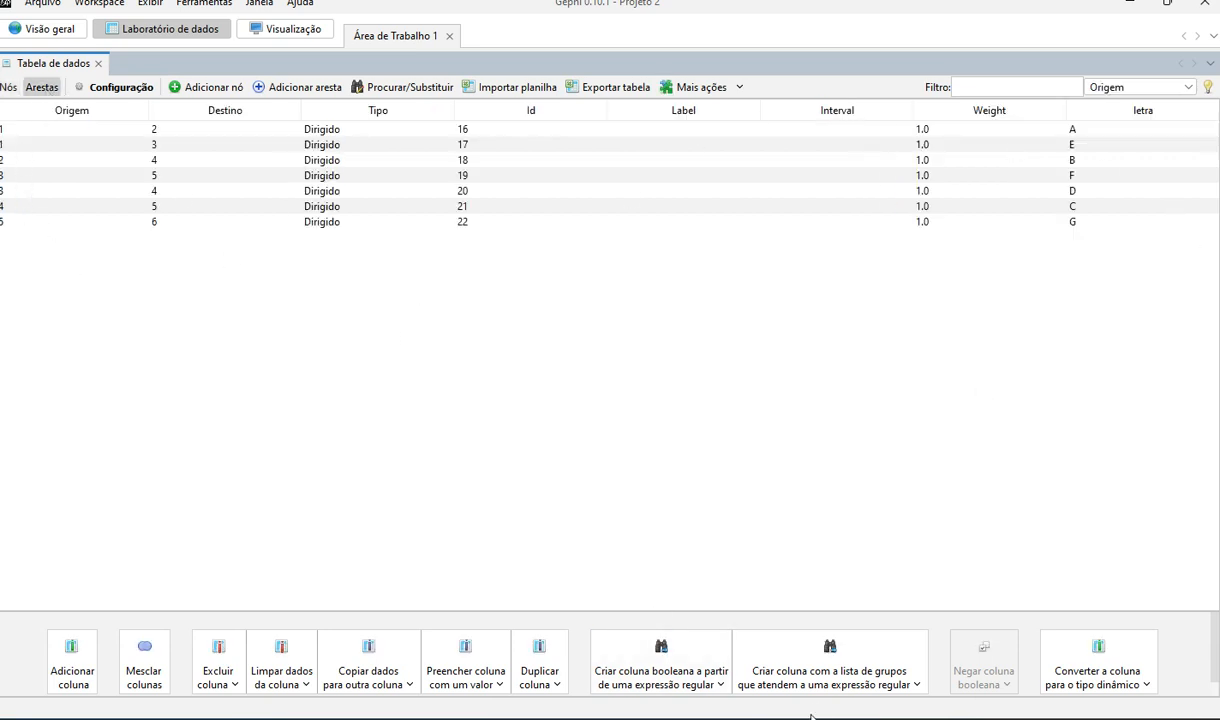
key("alt+Tab")
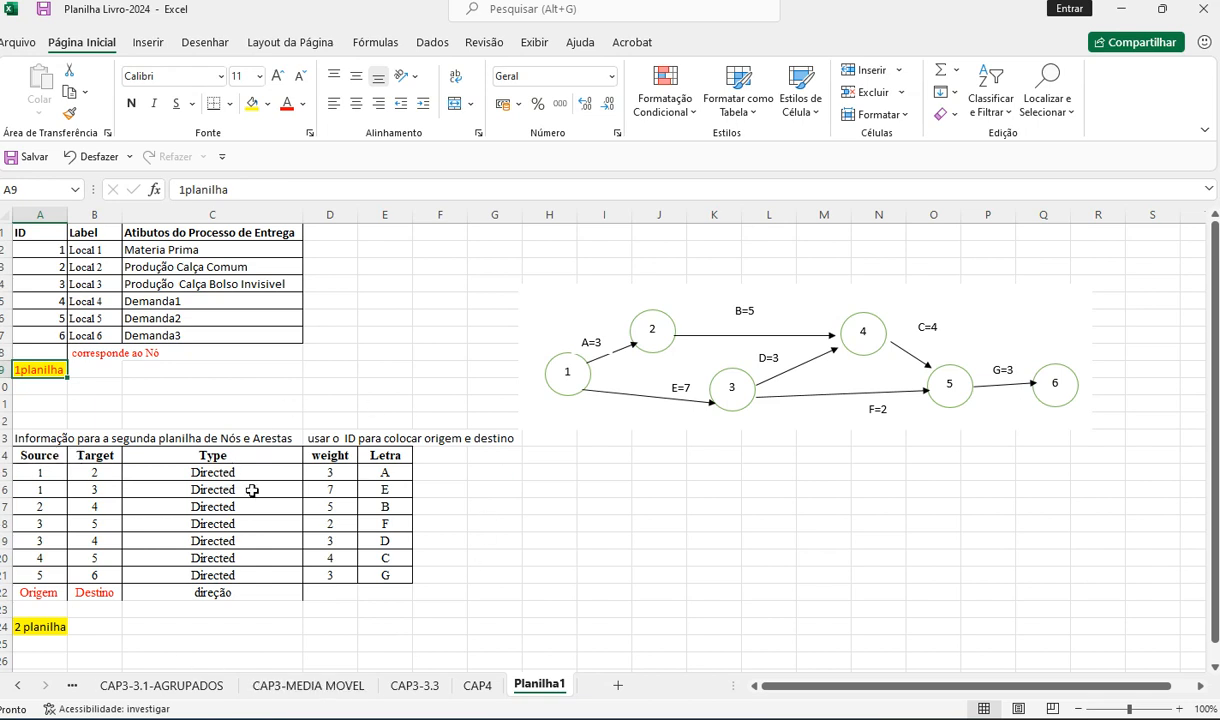
key("alt+Tab")
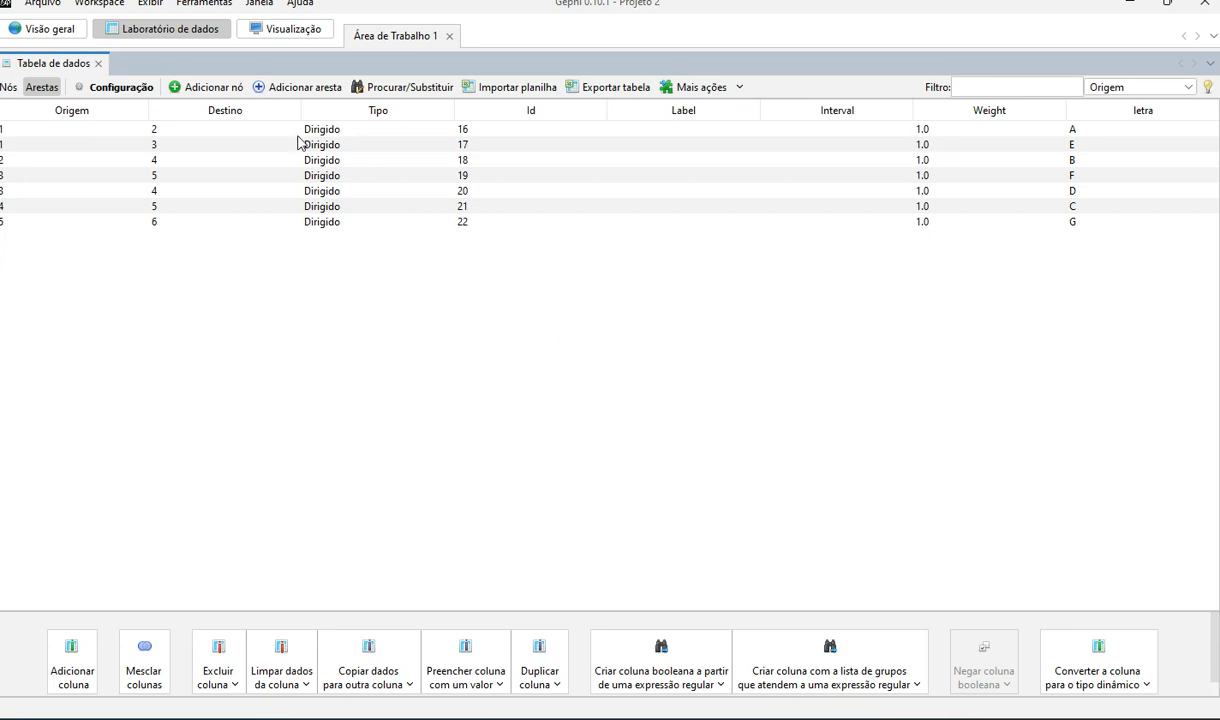
left_click(64, 34)
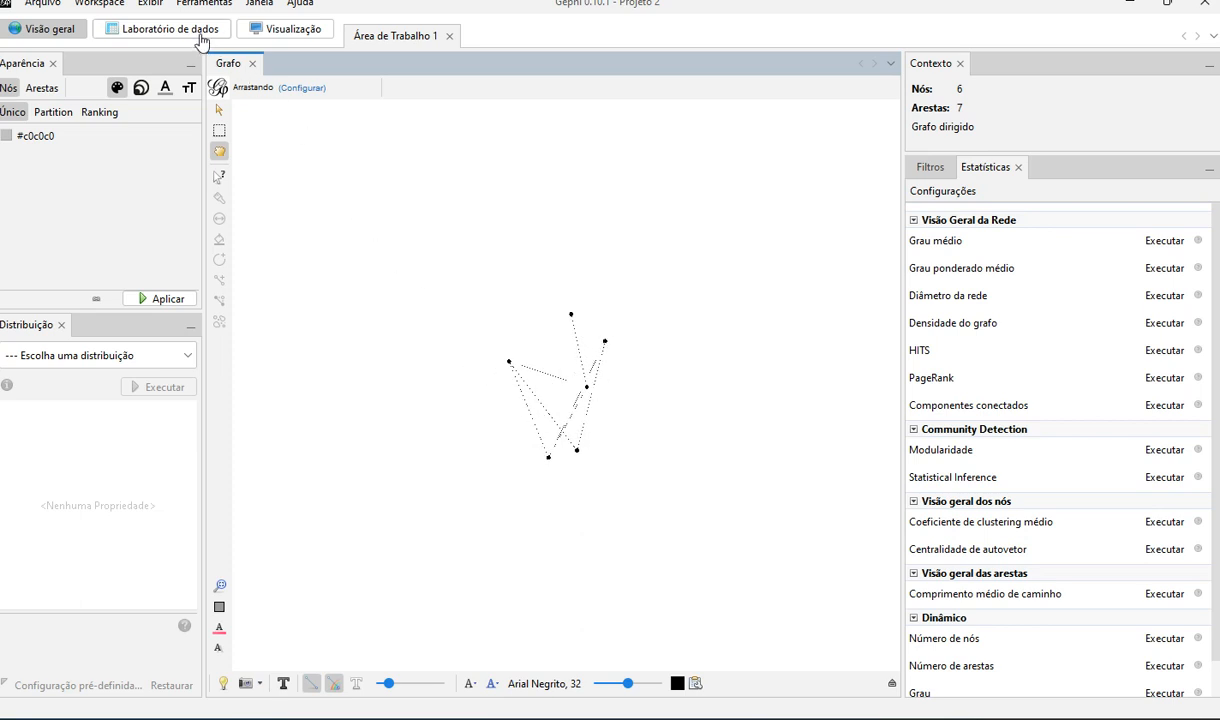
Step: Check the edges table in the data laboratory and return to the graph overview
left_click(186, 31)
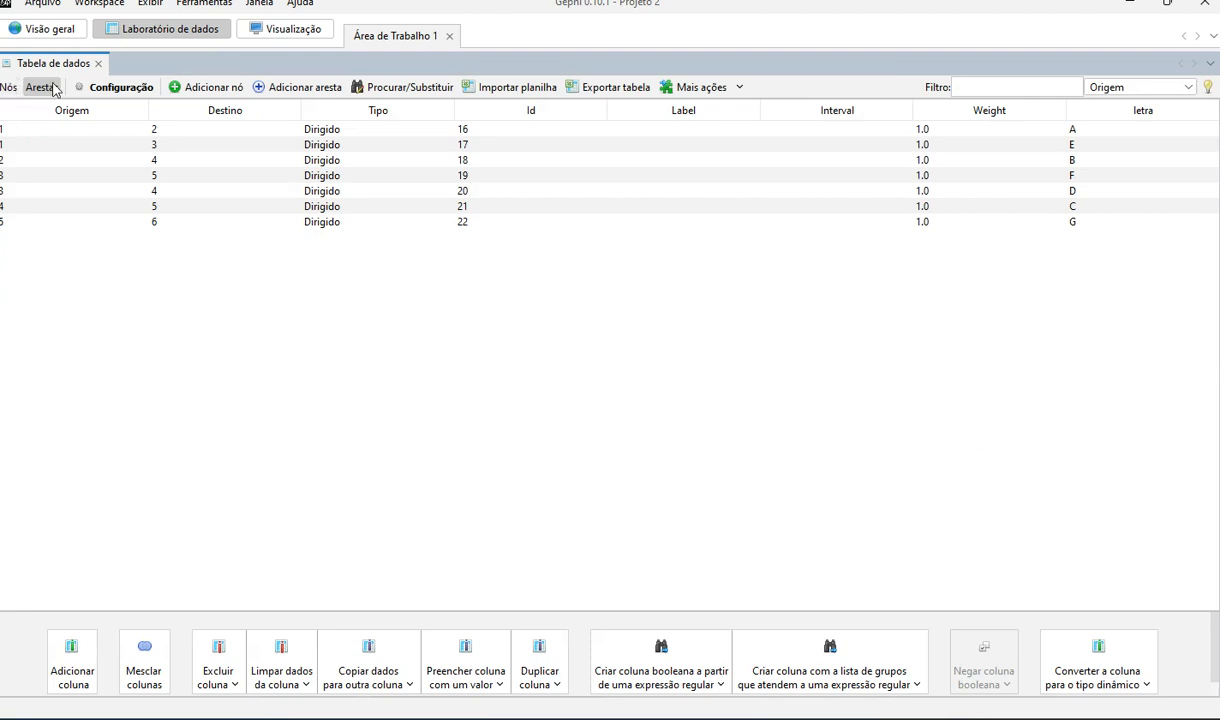
left_click(48, 32)
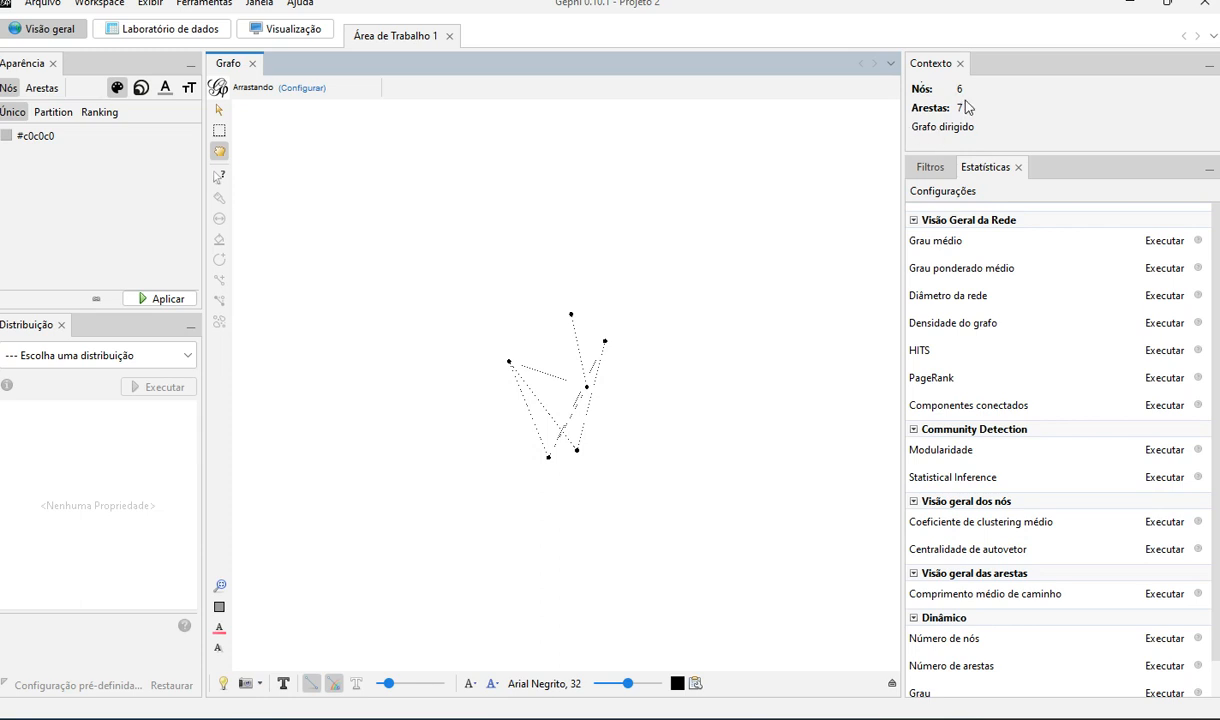
Step: Color the nodes by partition on the attribute "atibutos do processo de entrega" and apply it to the graph
left_click(10, 106)
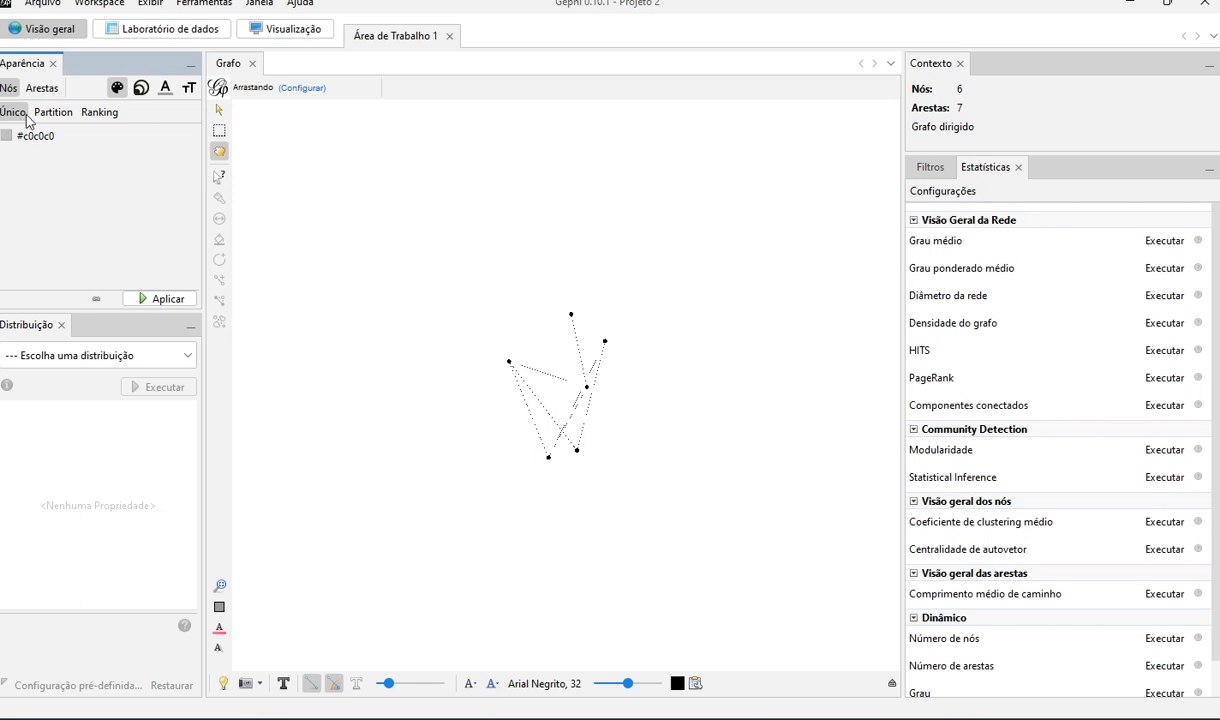
left_click(50, 120)
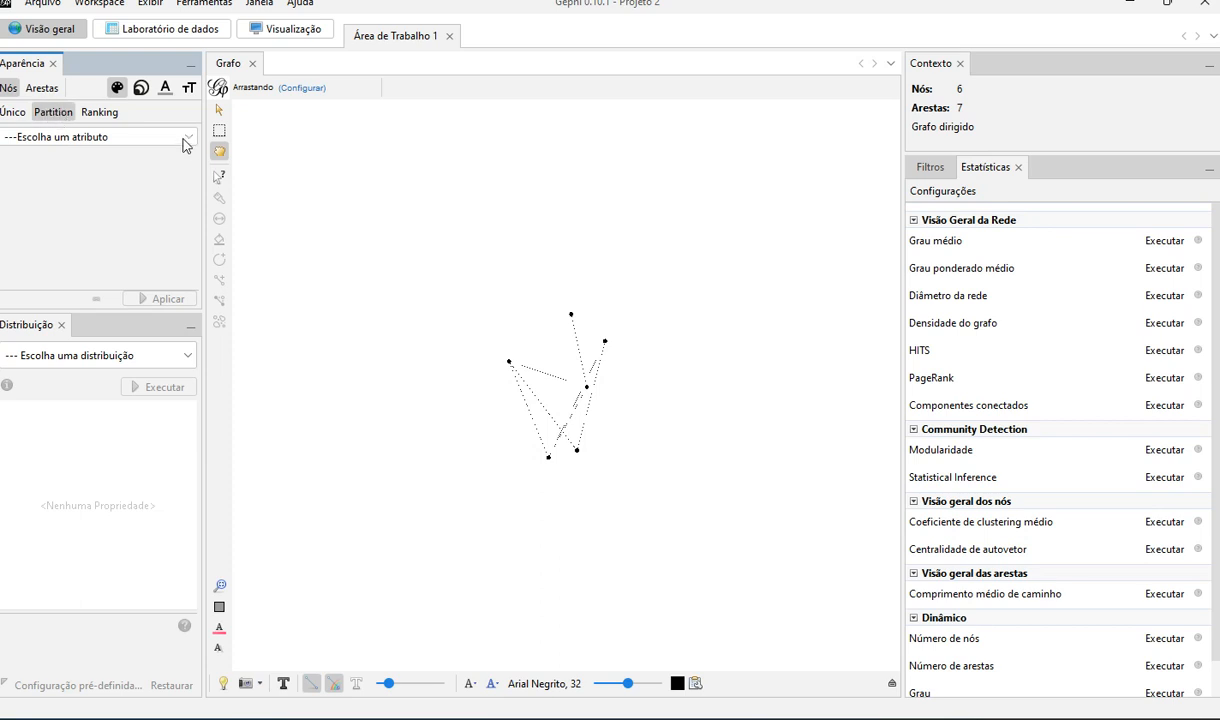
left_click(183, 140)
left_click(157, 172)
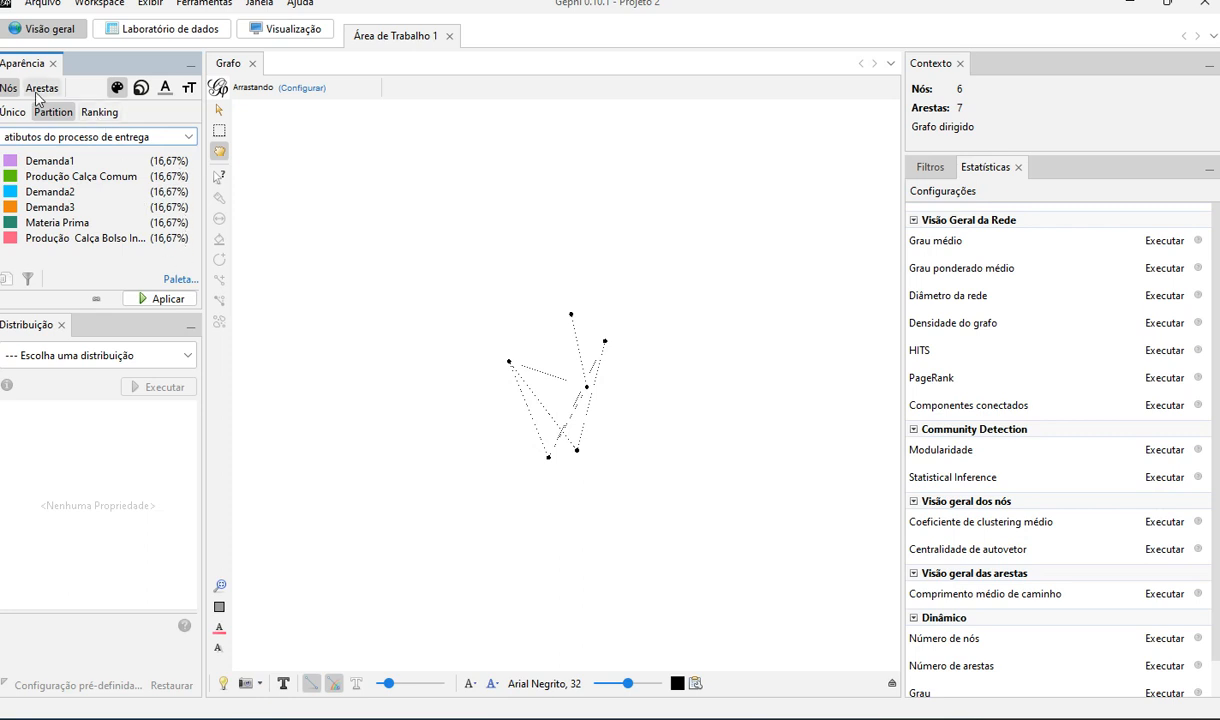
left_click(166, 299)
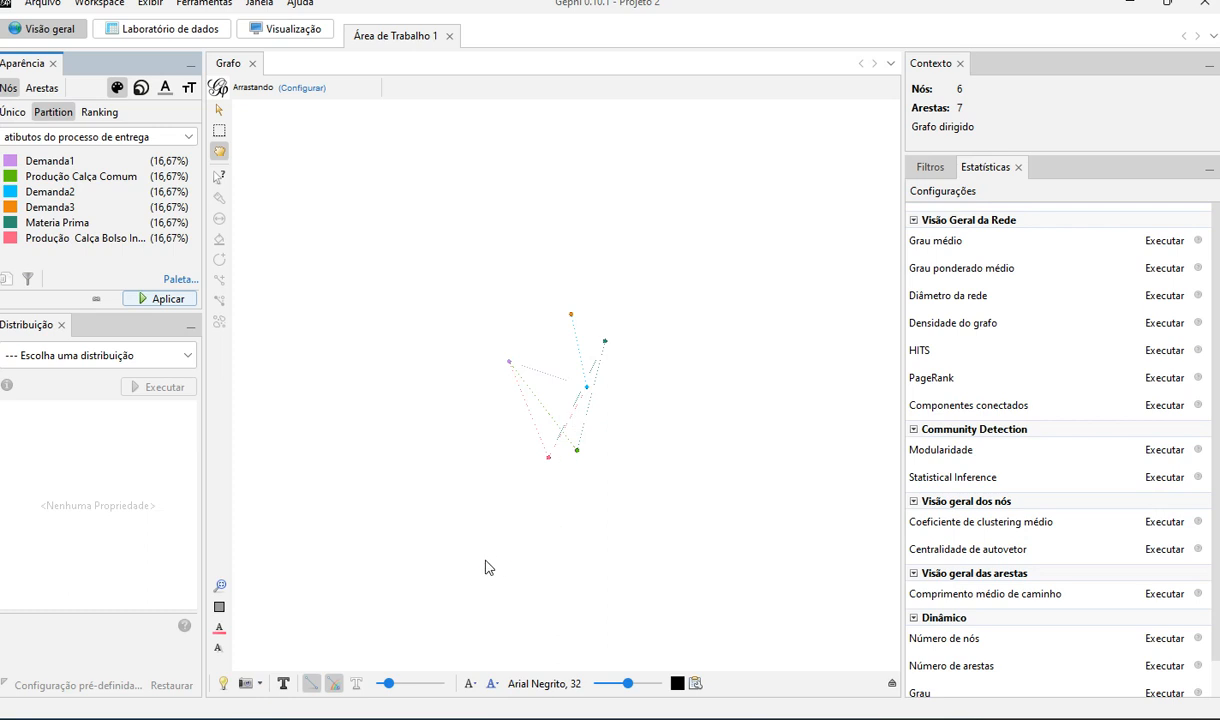
Step: Center the graph, add Id to the node label attributes alongside Label and atibutos do processo de entrega, and show the node labels
left_click(220, 587)
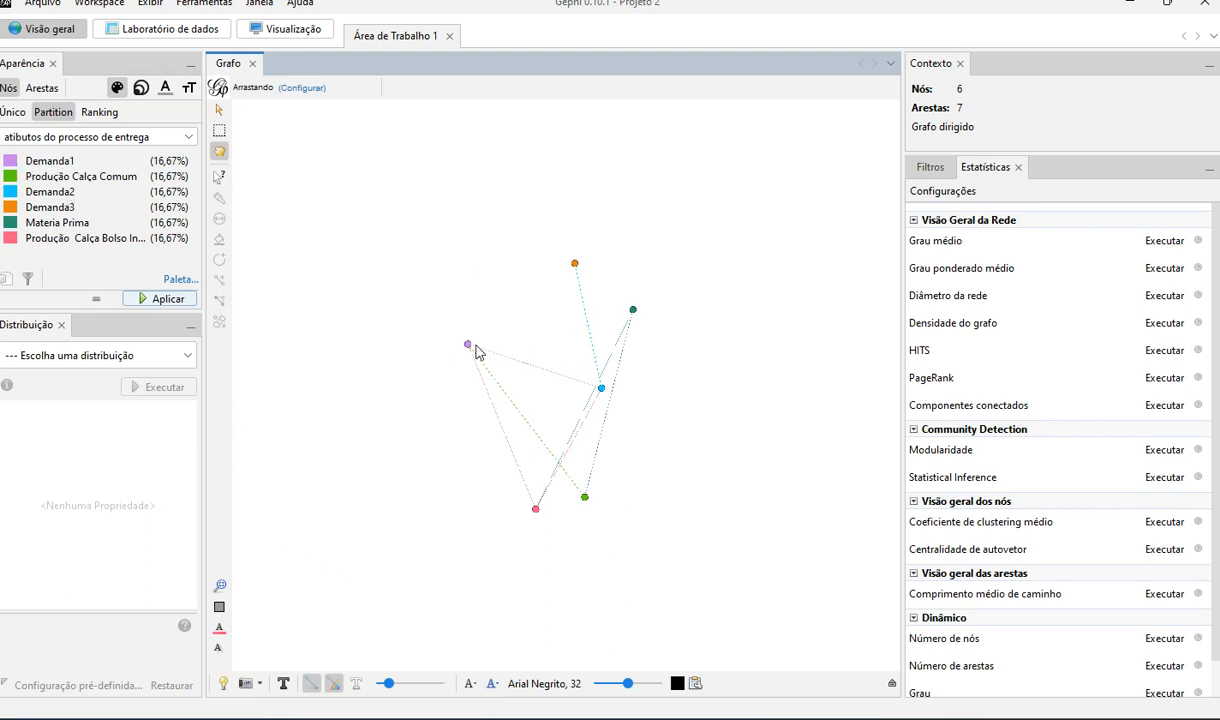
left_click(695, 684)
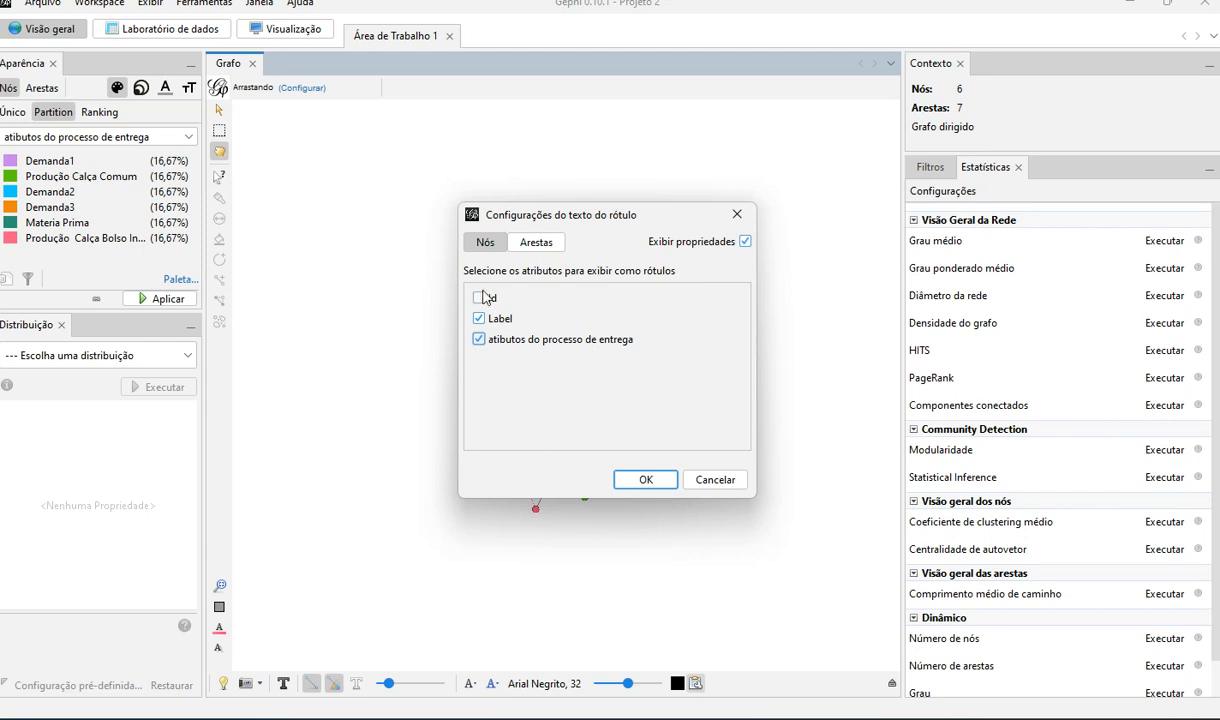
left_click(480, 298)
left_click(642, 480)
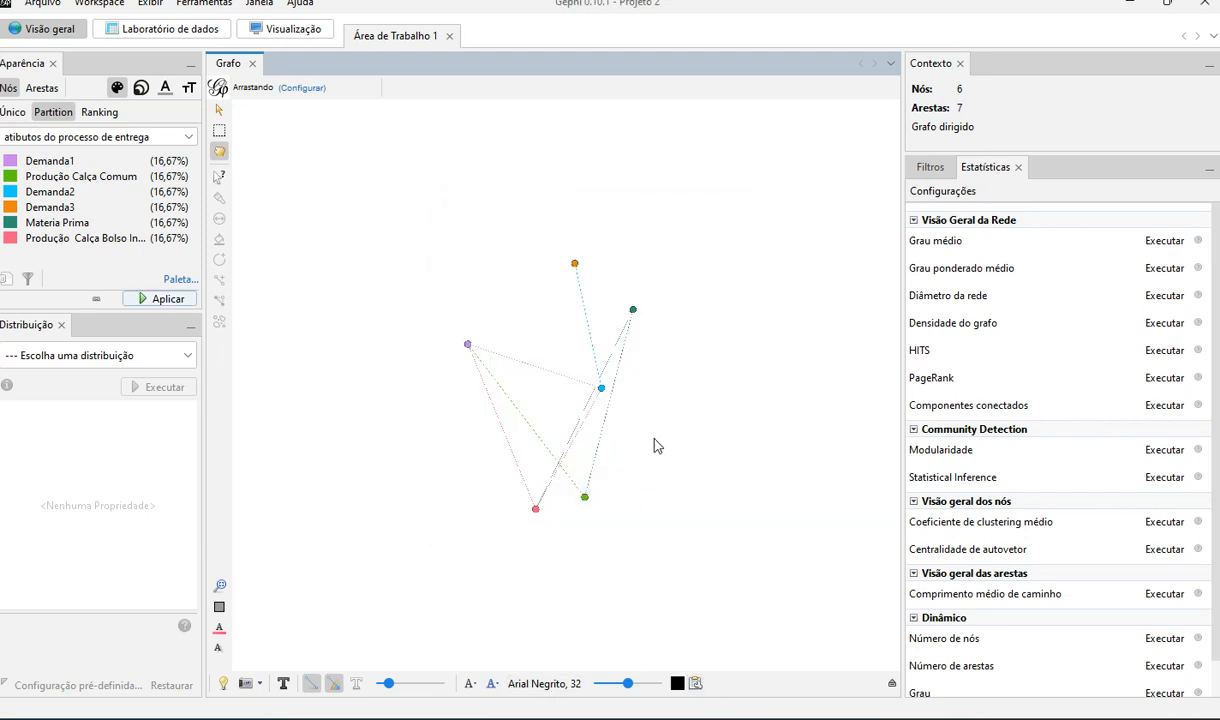
left_click(284, 686)
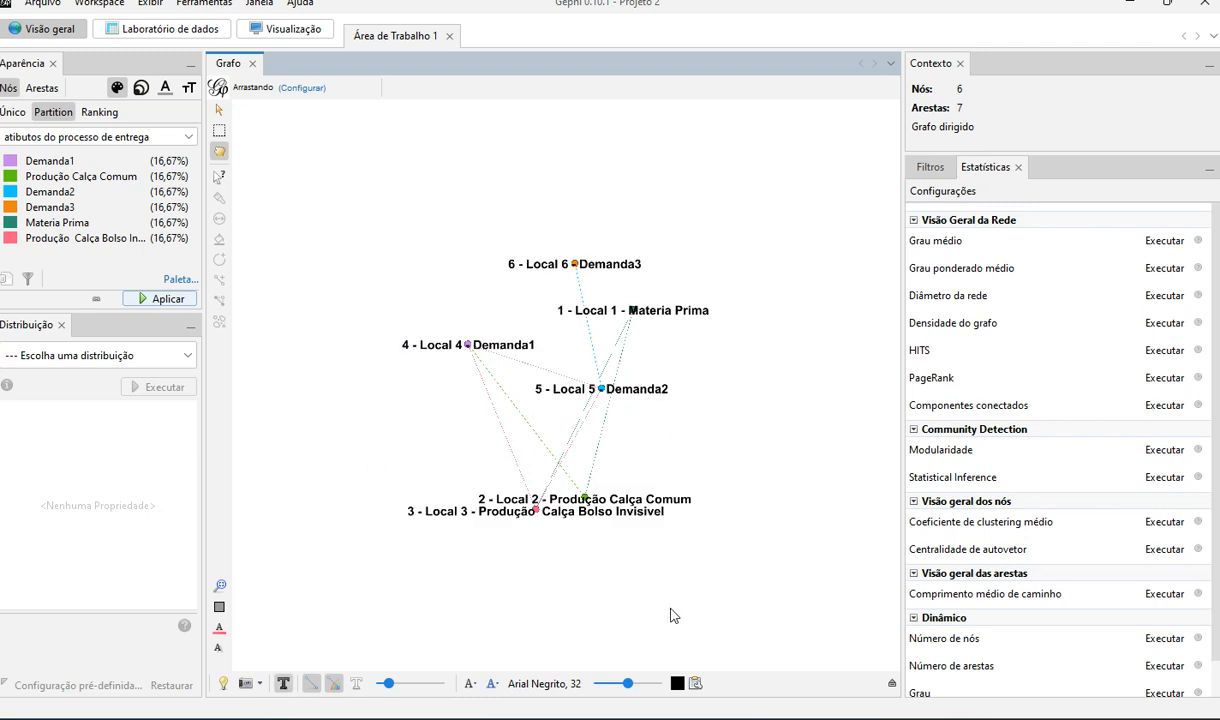
Step: Set the label font size to 20, keeping Arial Bold
left_click(545, 685)
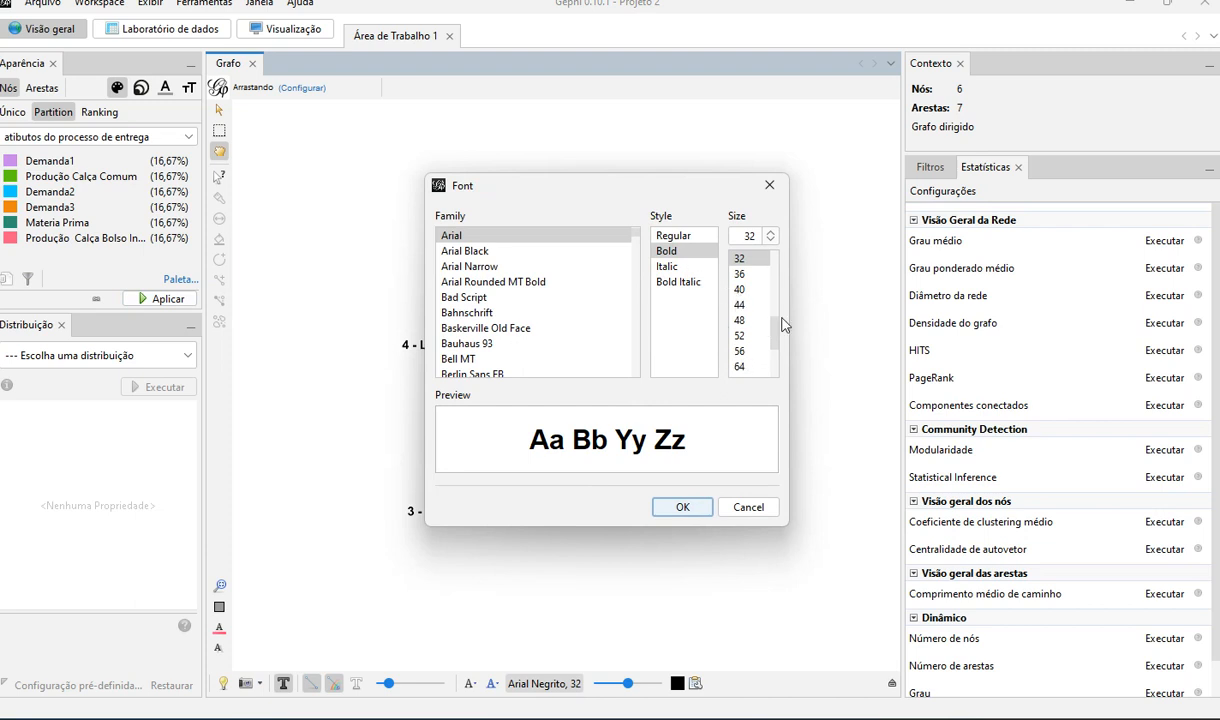
left_click_drag(776, 327, 777, 293)
left_click(745, 351)
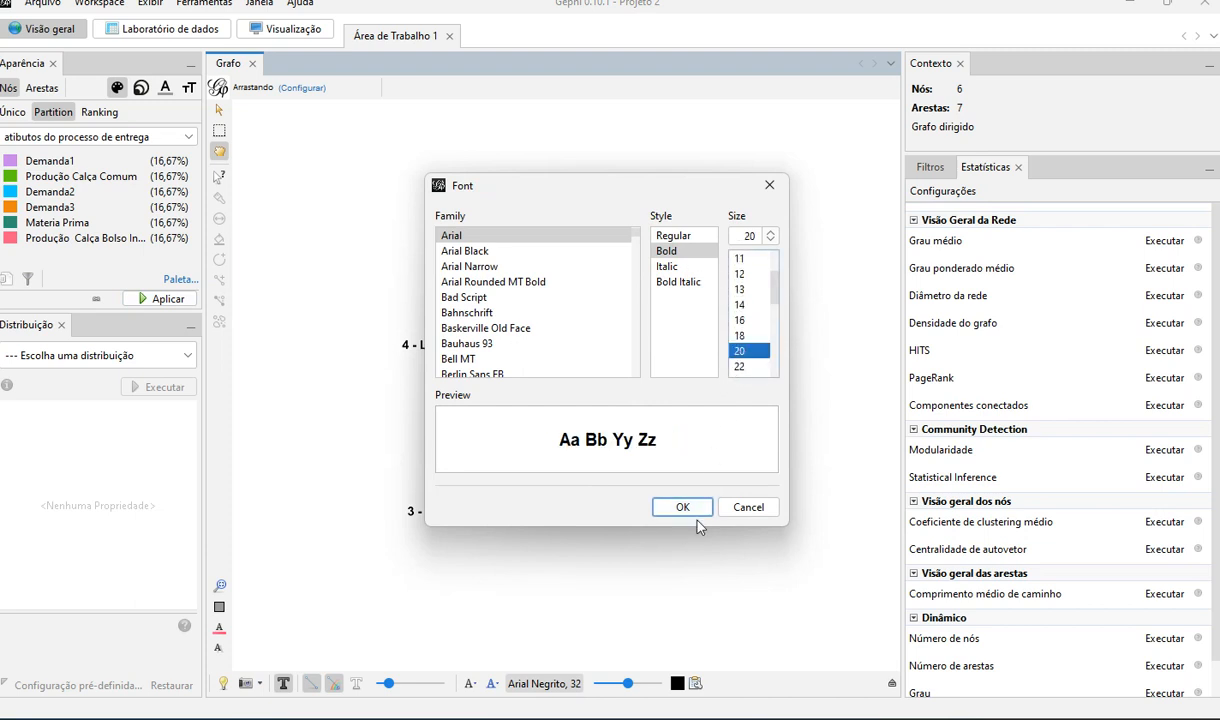
left_click(680, 507)
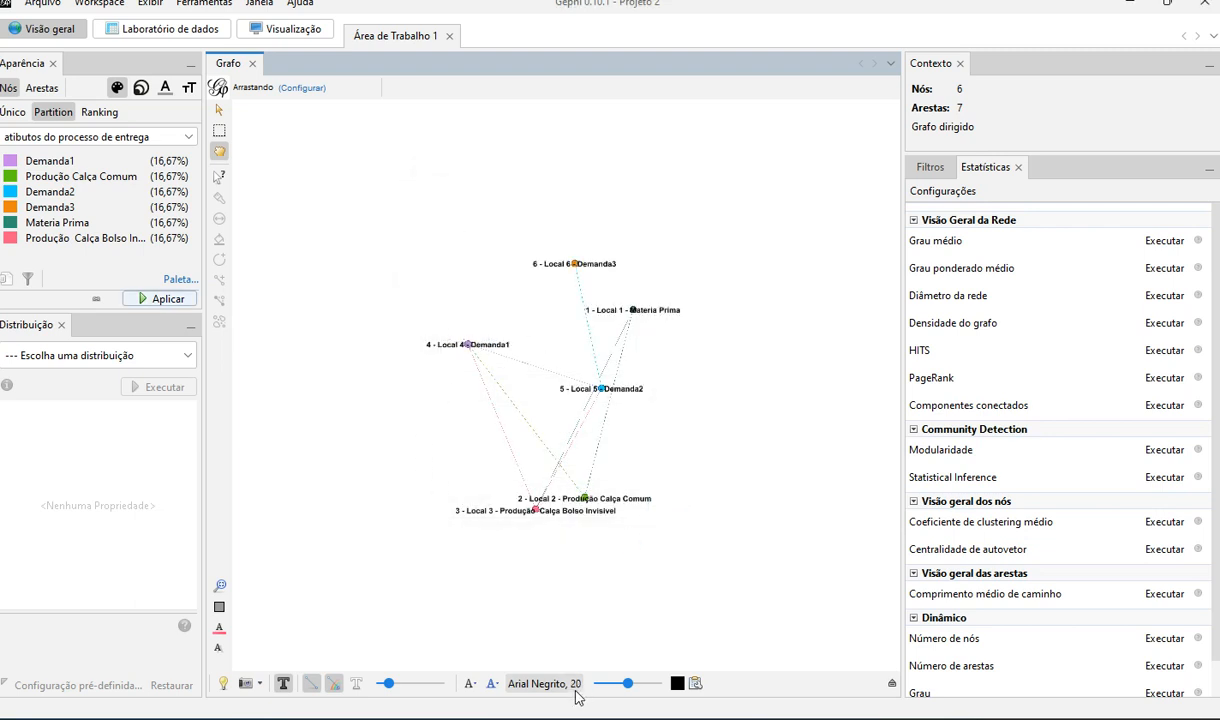
Step: Set the label color mode to Unique and the label size mode to Fixed
left_click(493, 684)
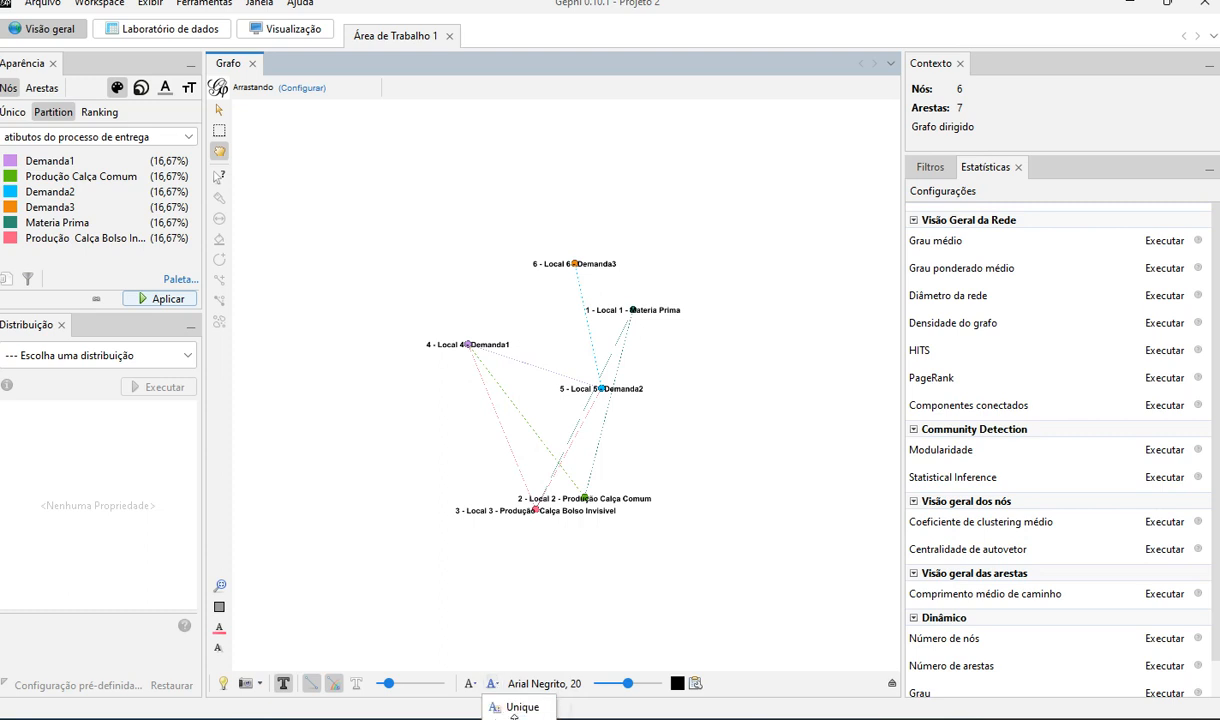
left_click(515, 707)
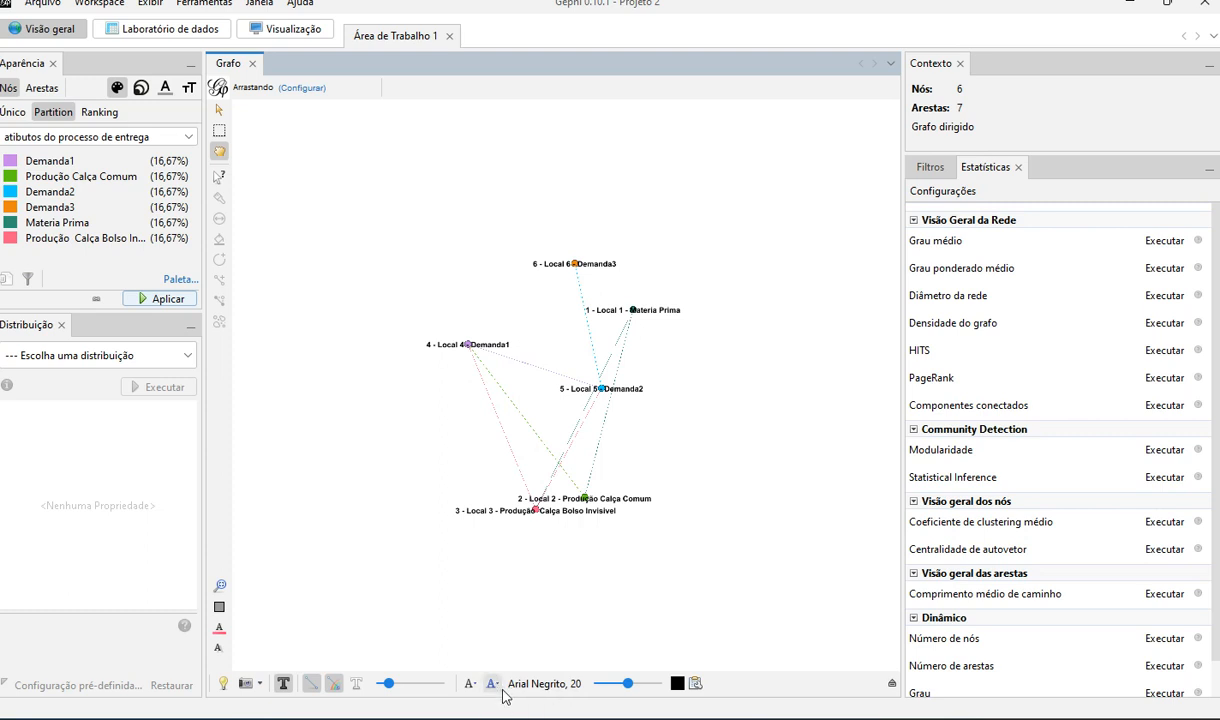
left_click(472, 688)
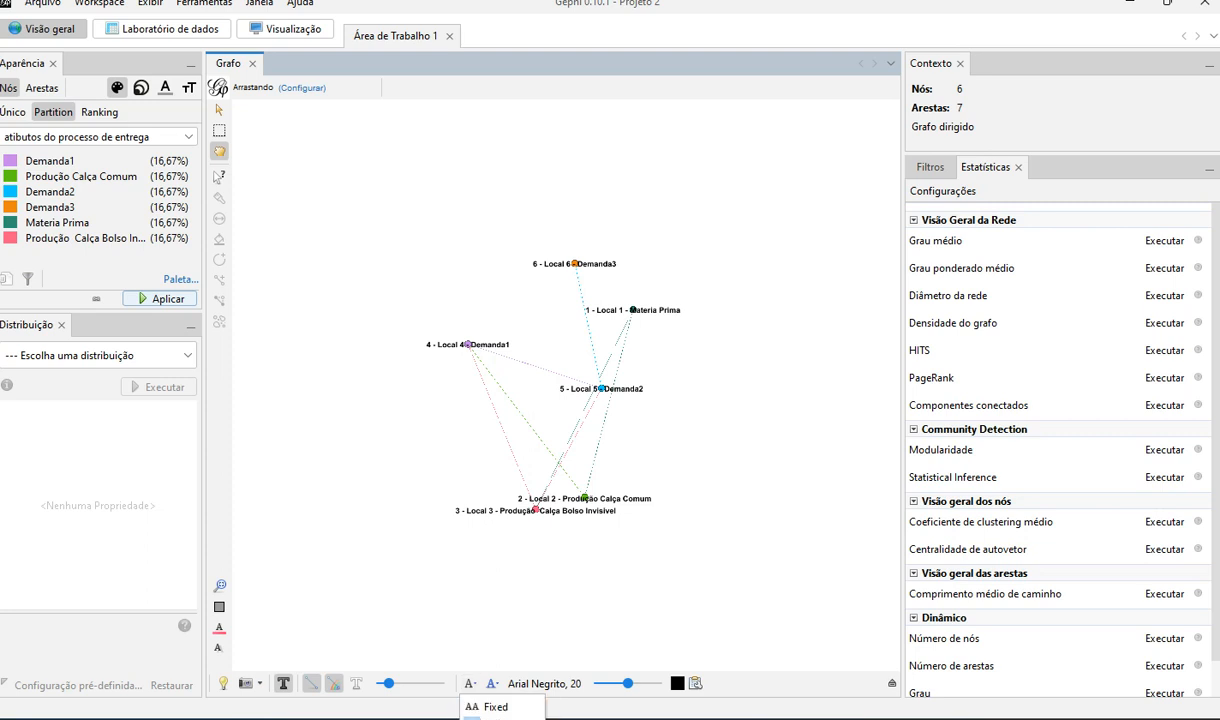
left_click(492, 707)
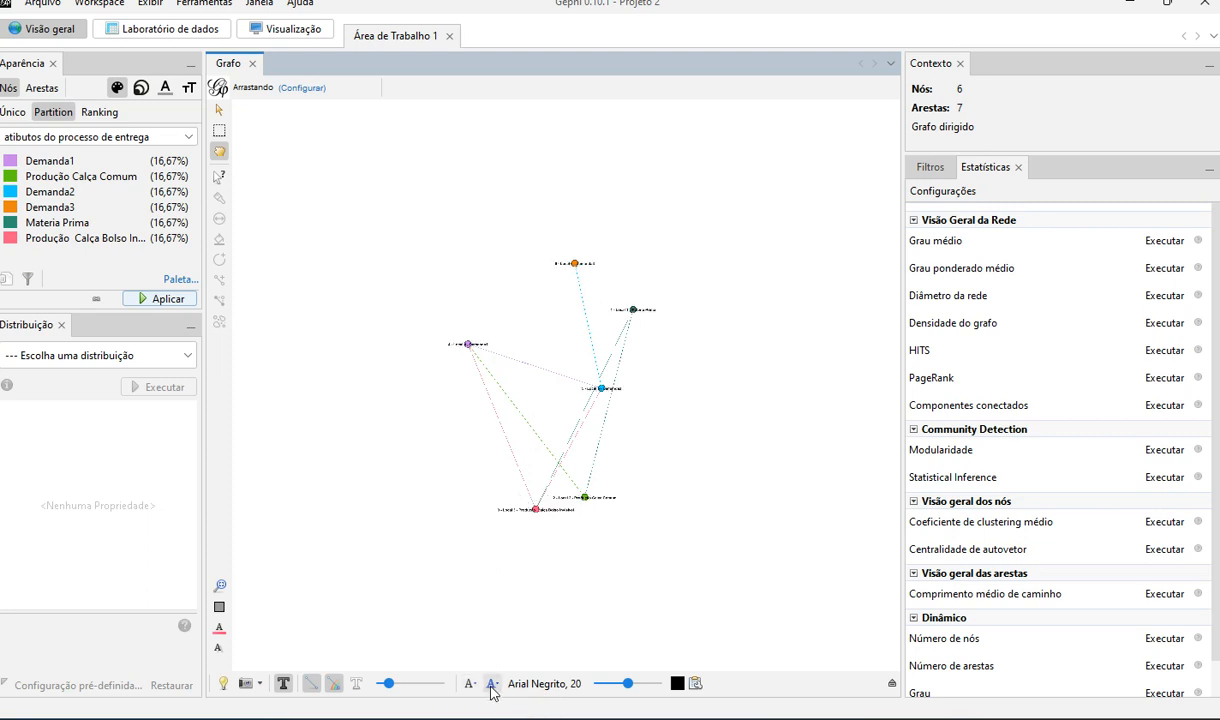
Step: Set the label font size to 24
left_click(572, 690)
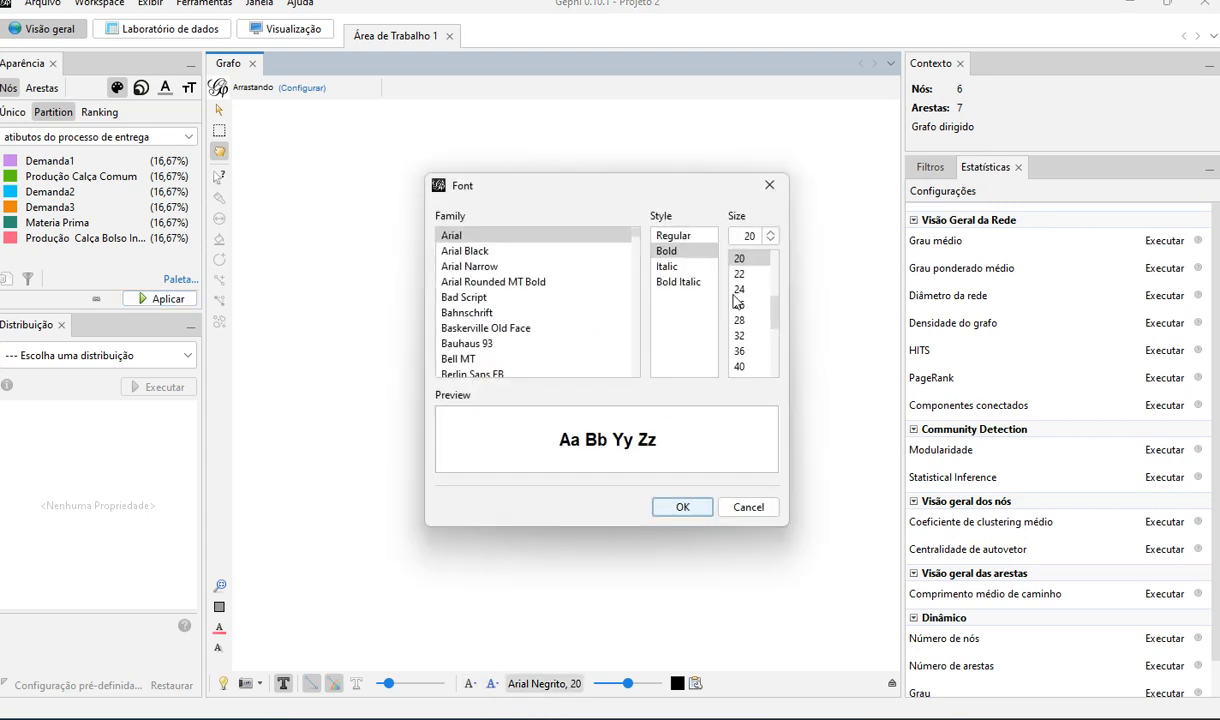
left_click(739, 290)
left_click(697, 506)
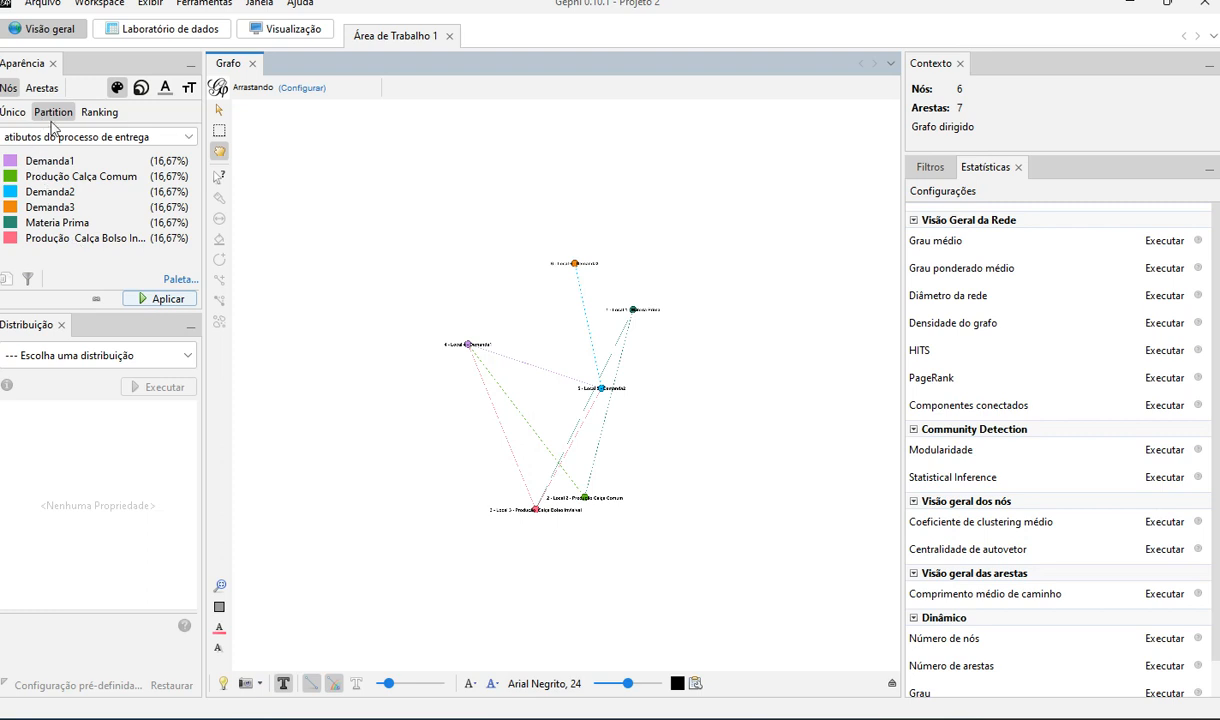
Step: Set the edge color partition to the letra attribute
left_click(45, 88)
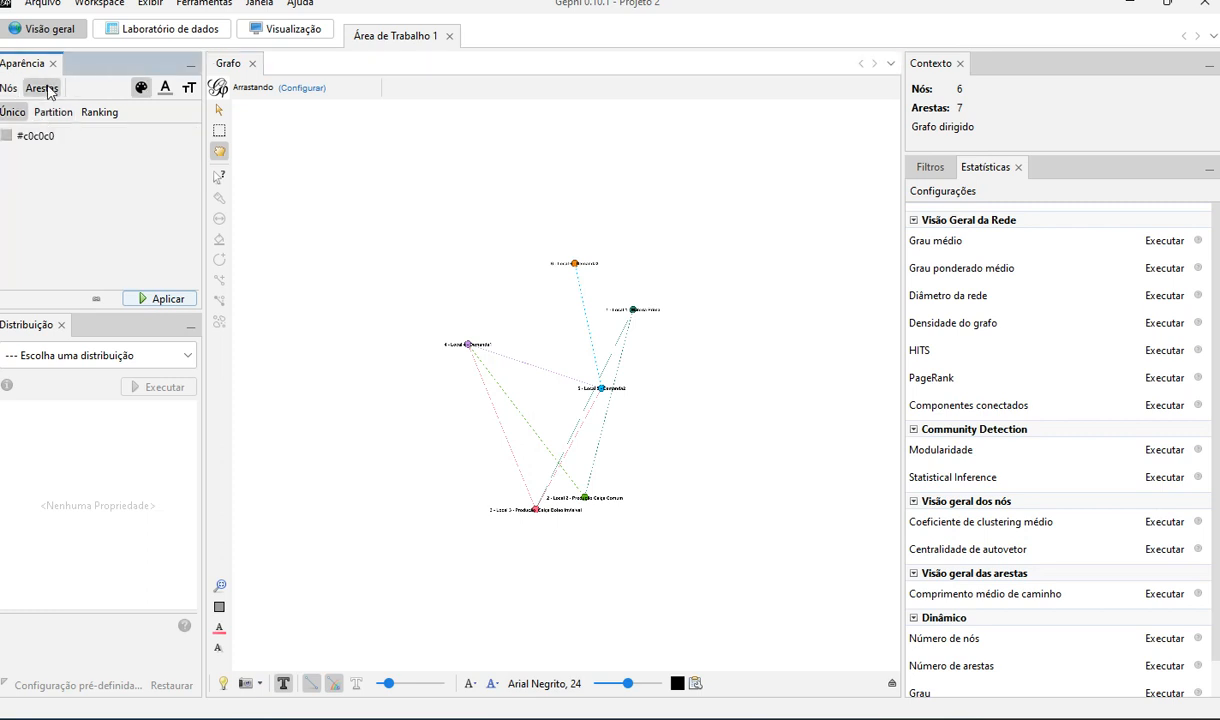
left_click(53, 112)
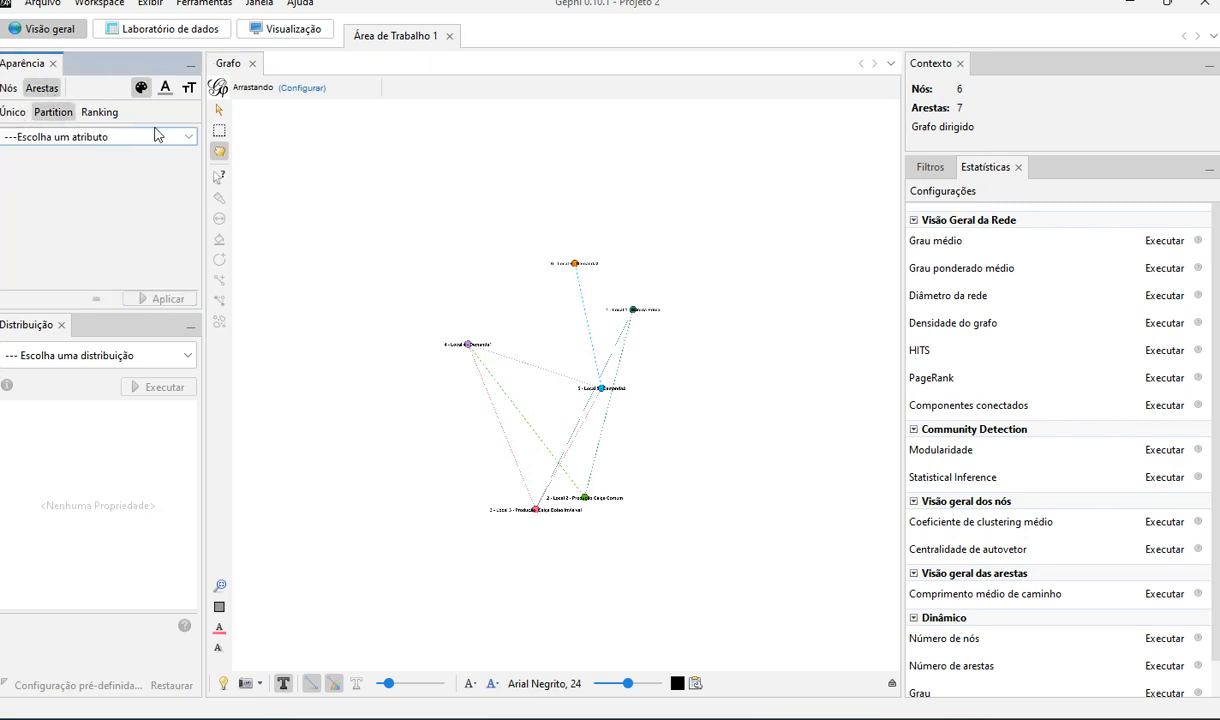
left_click(155, 136)
left_click(60, 177)
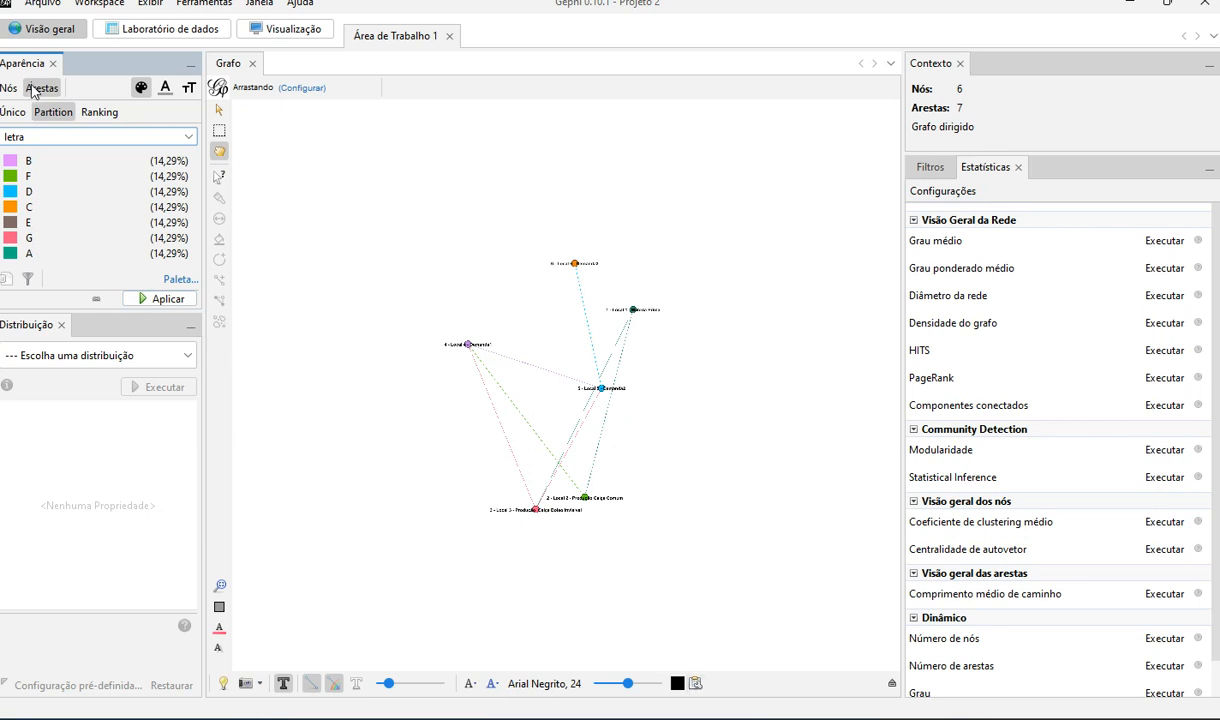
Step: Choose letra as the only attribute to use for the edge labels and accept the label text settings
left_click(695, 683)
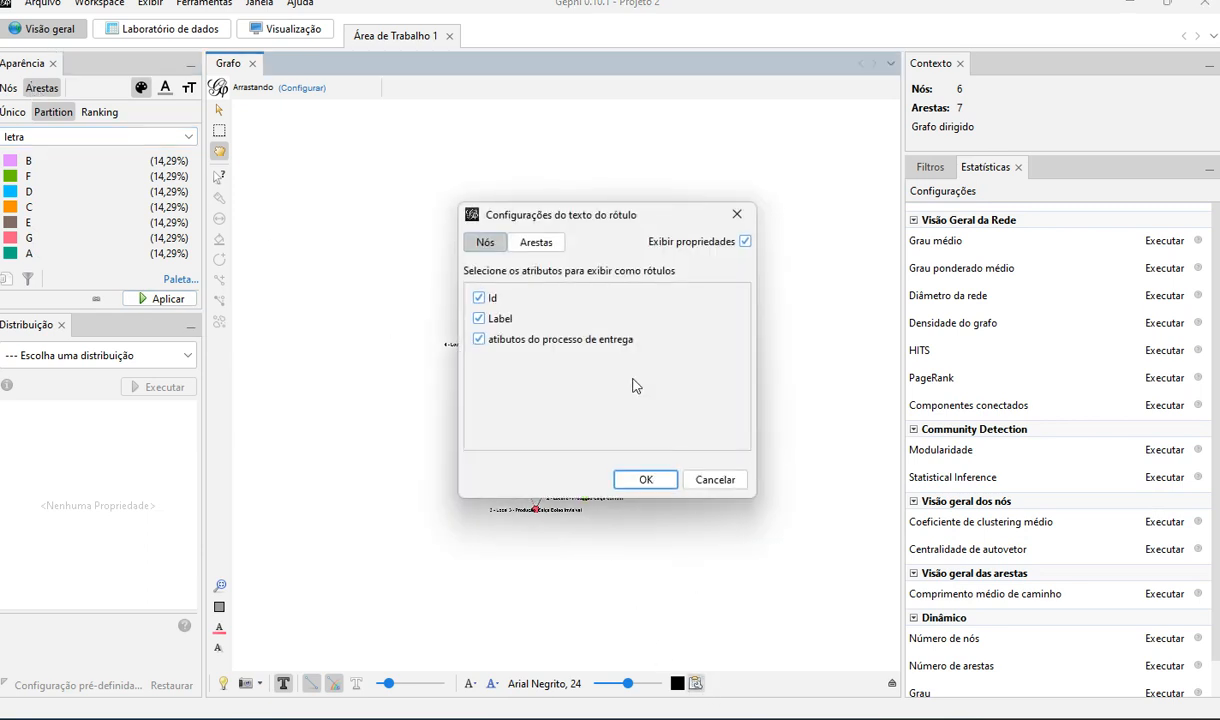
left_click(543, 246)
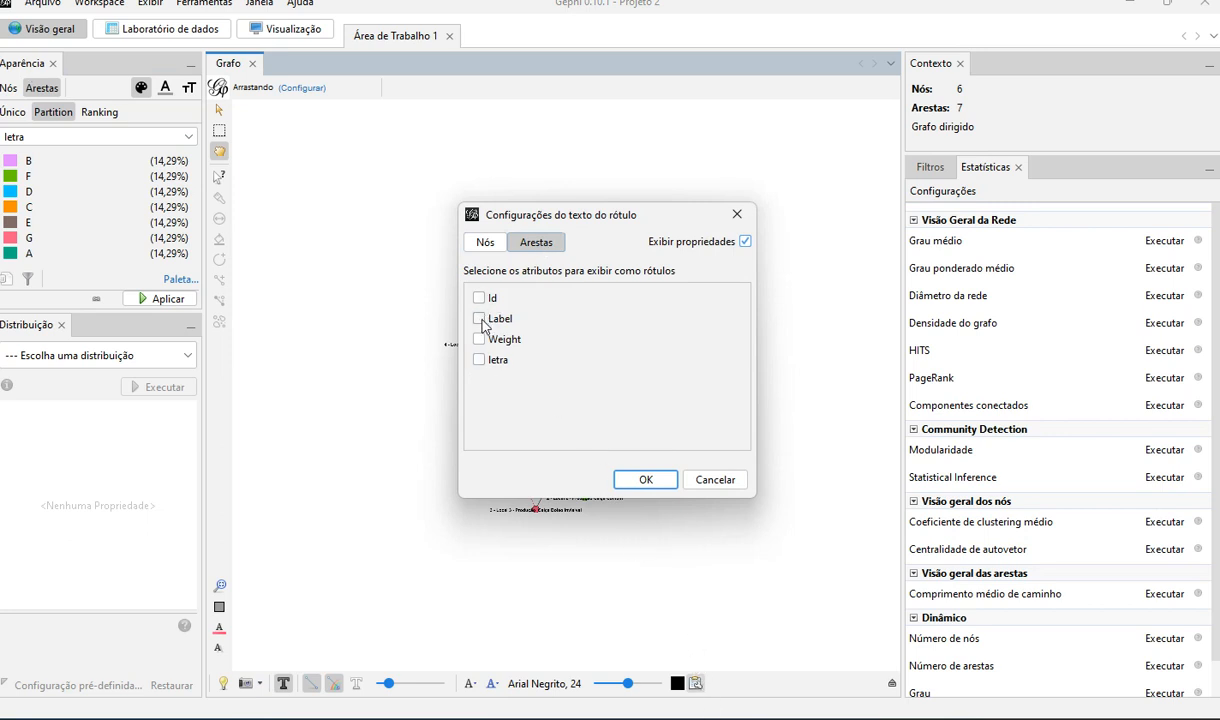
left_click(479, 319)
left_click(480, 360)
left_click(479, 319)
left_click(644, 480)
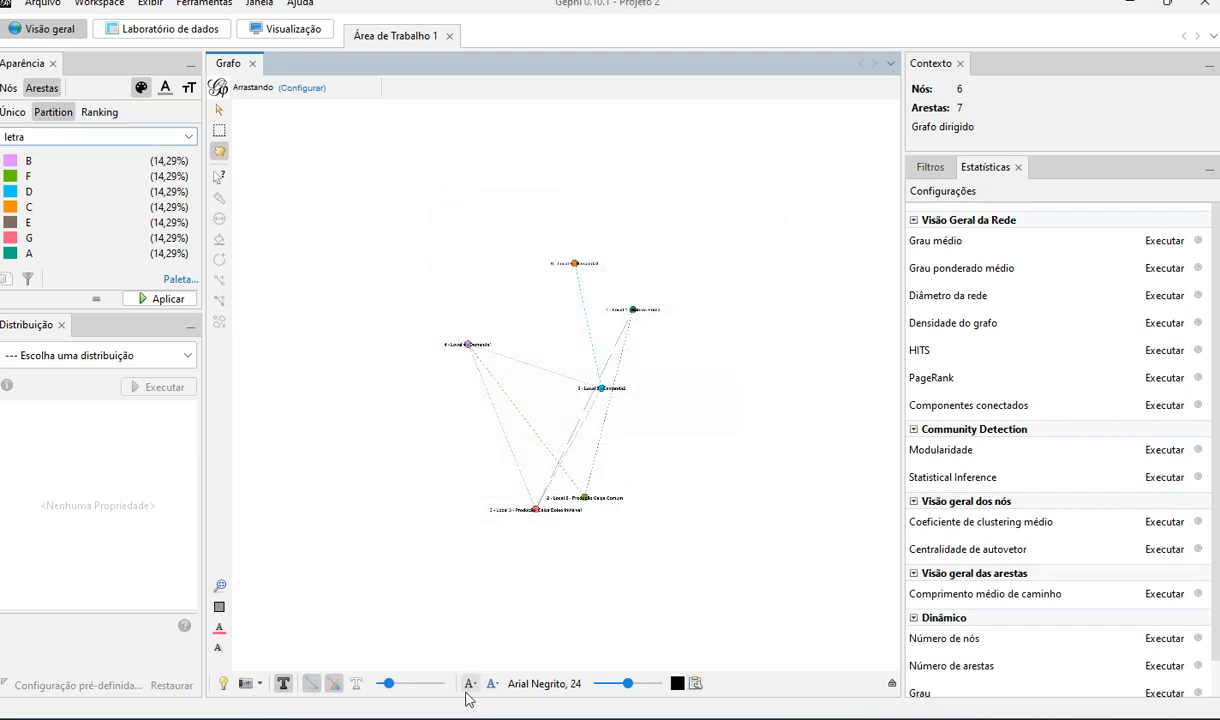
Step: Set the label font size to 28 and switch the label size mode back to the setting that displays larger text
left_click(284, 683)
left_click(284, 683)
left_click(555, 685)
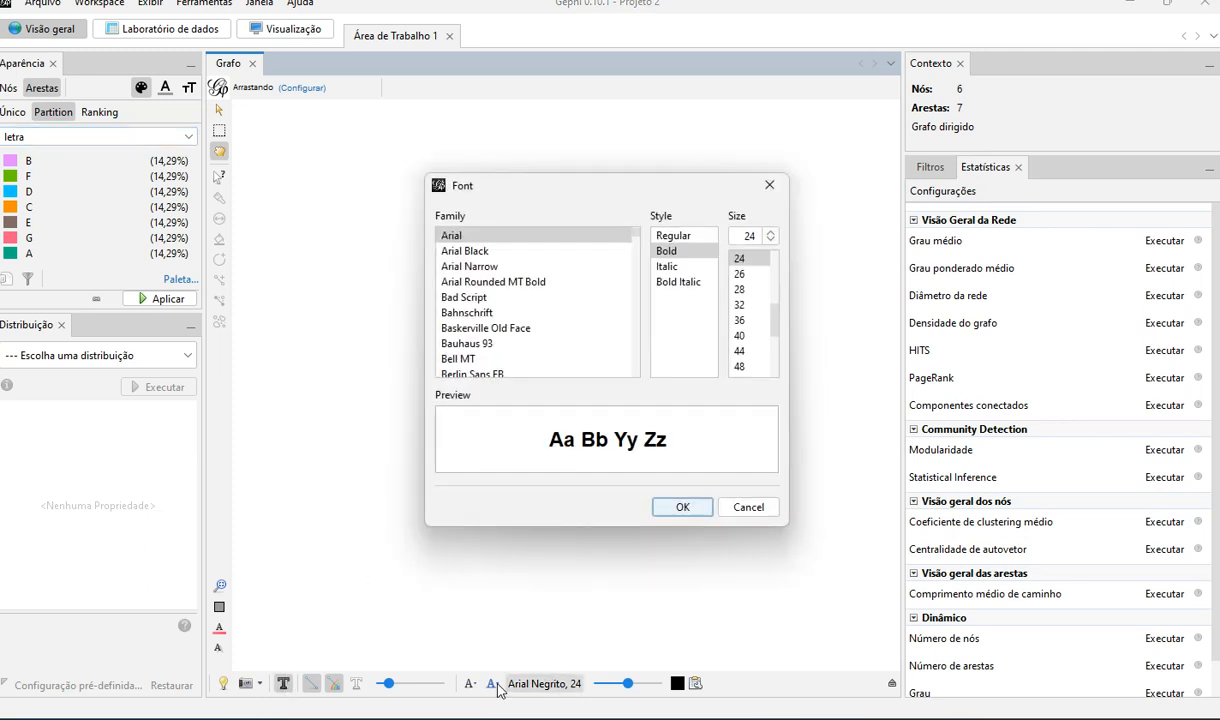
left_click(688, 508)
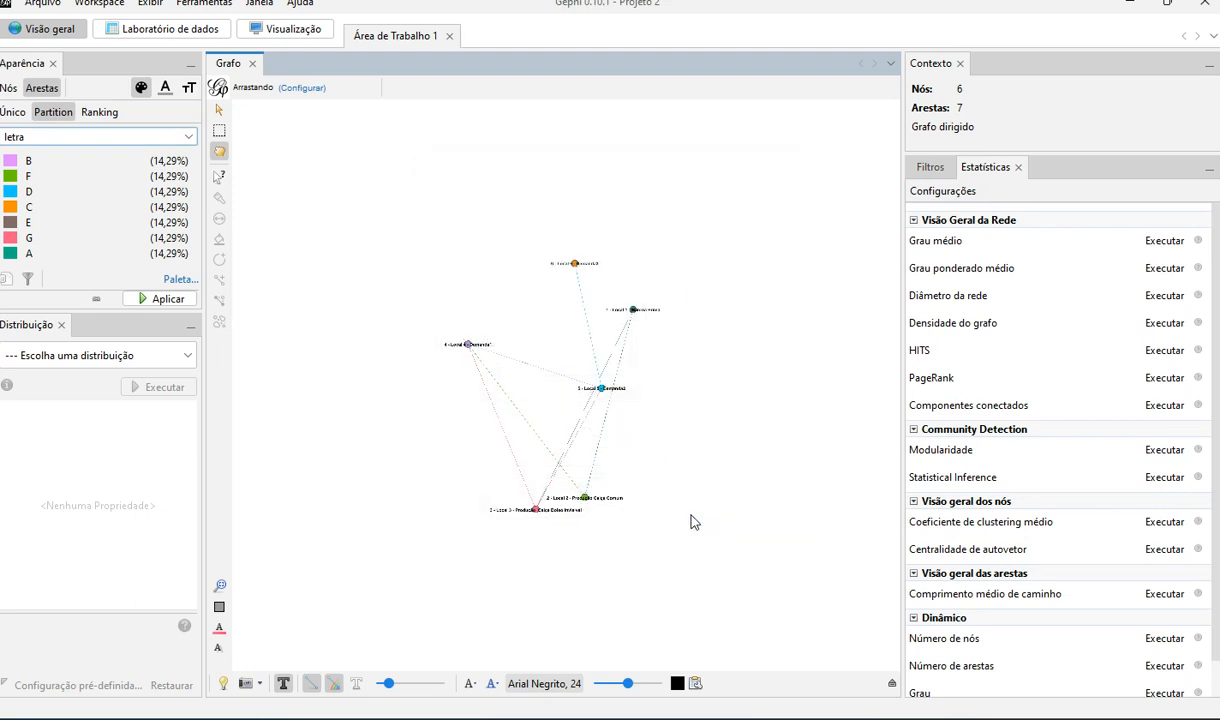
left_click(533, 685)
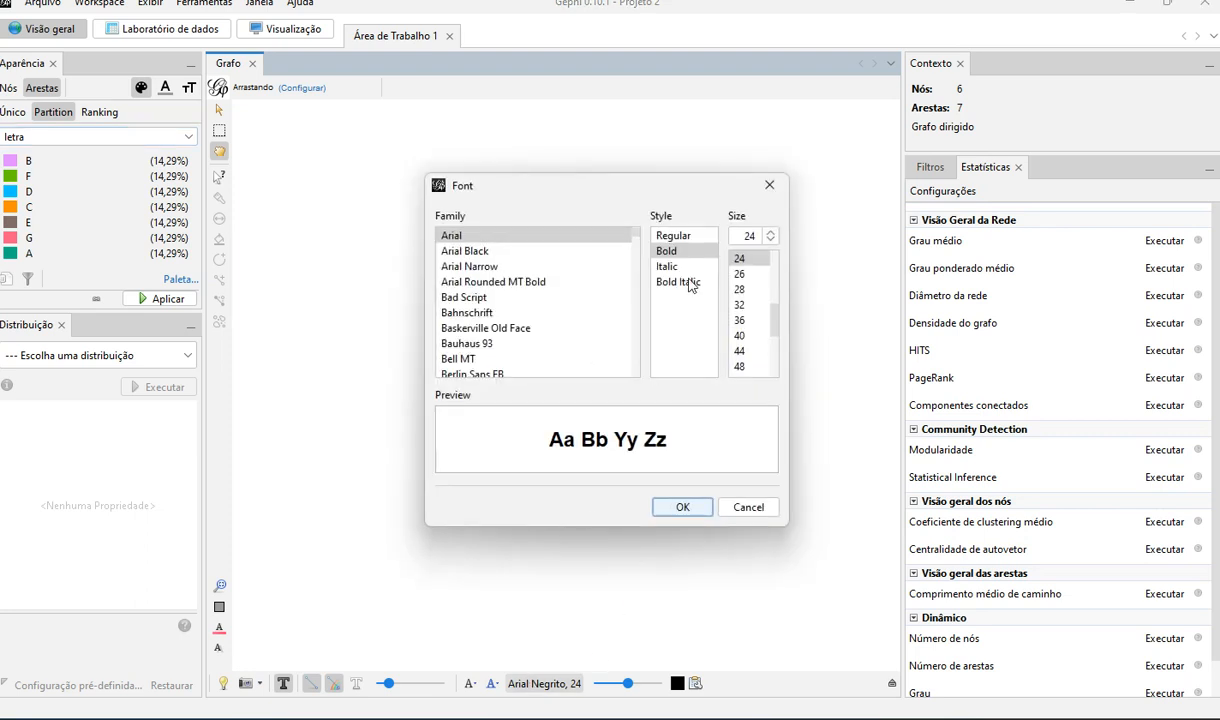
left_click(740, 289)
left_click(688, 508)
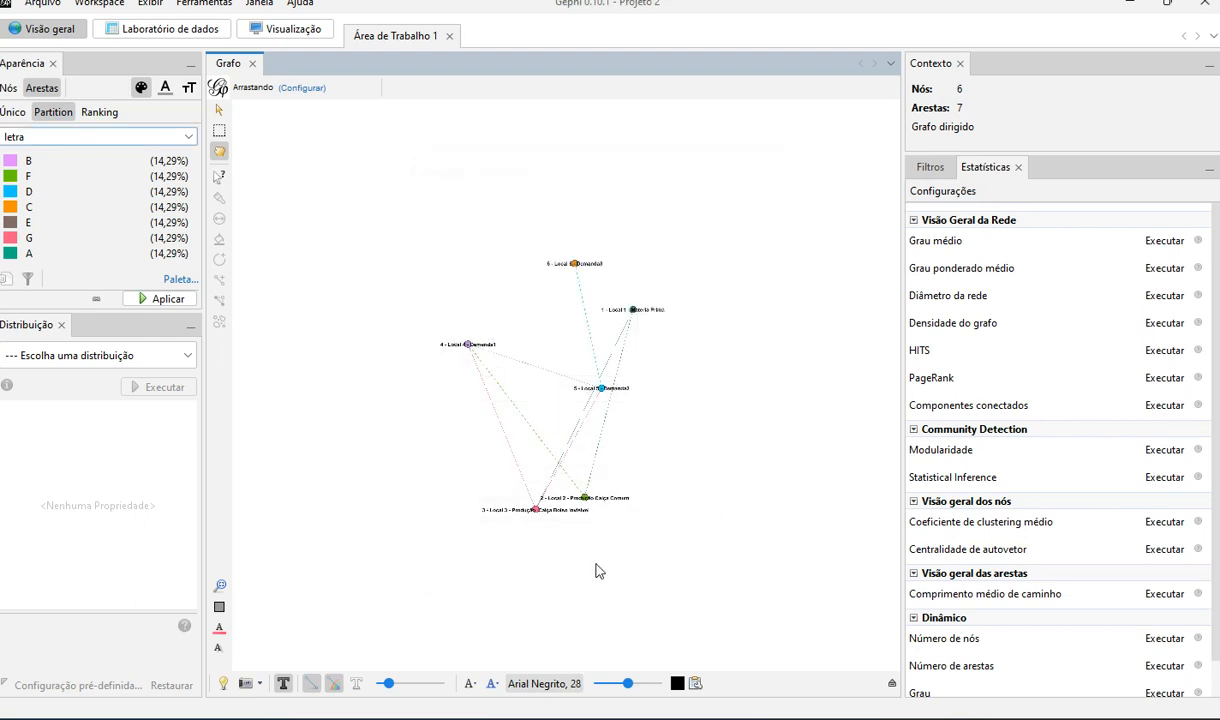
left_click(470, 683)
left_click(495, 707)
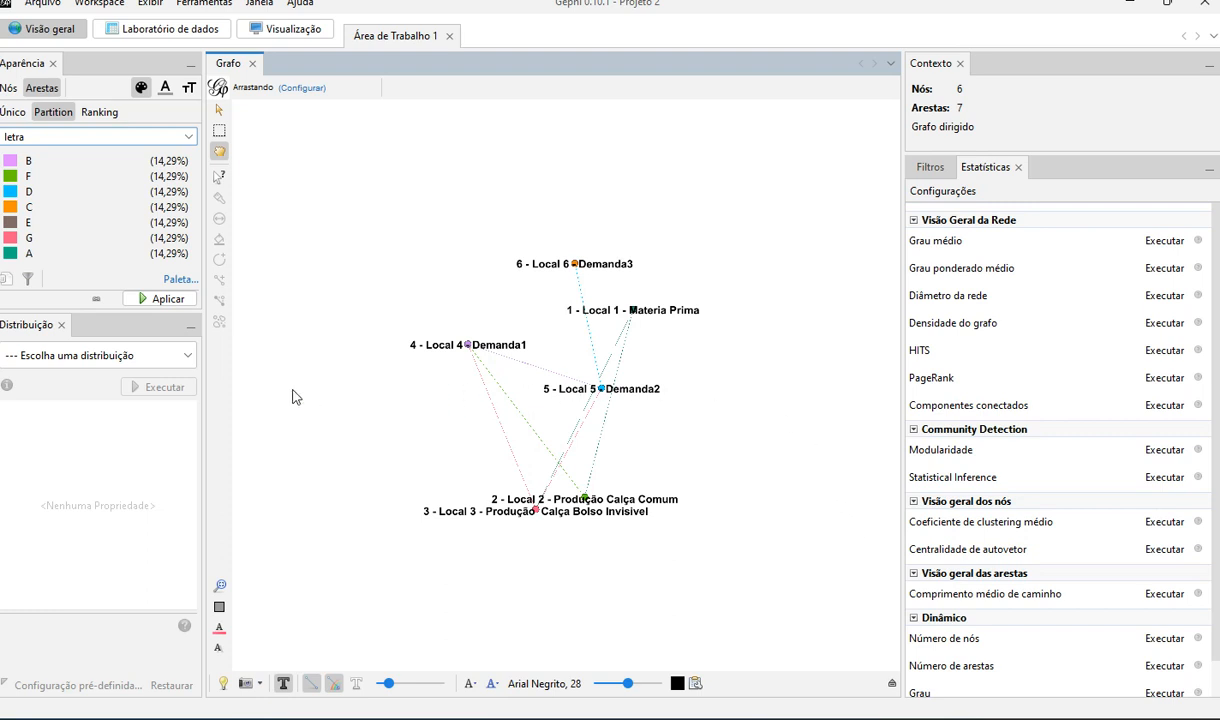
Step: Apply the letra partition colors to the edges and return to the appearance settings for nodes
left_click(150, 306)
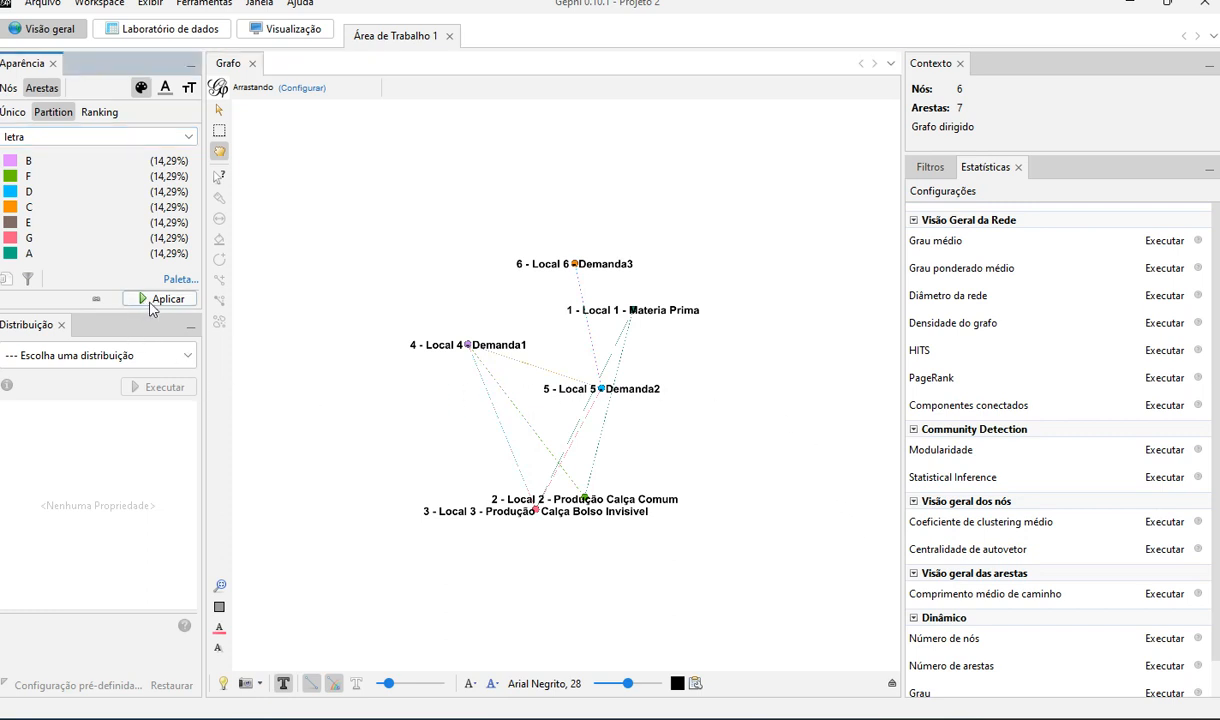
left_click(8, 88)
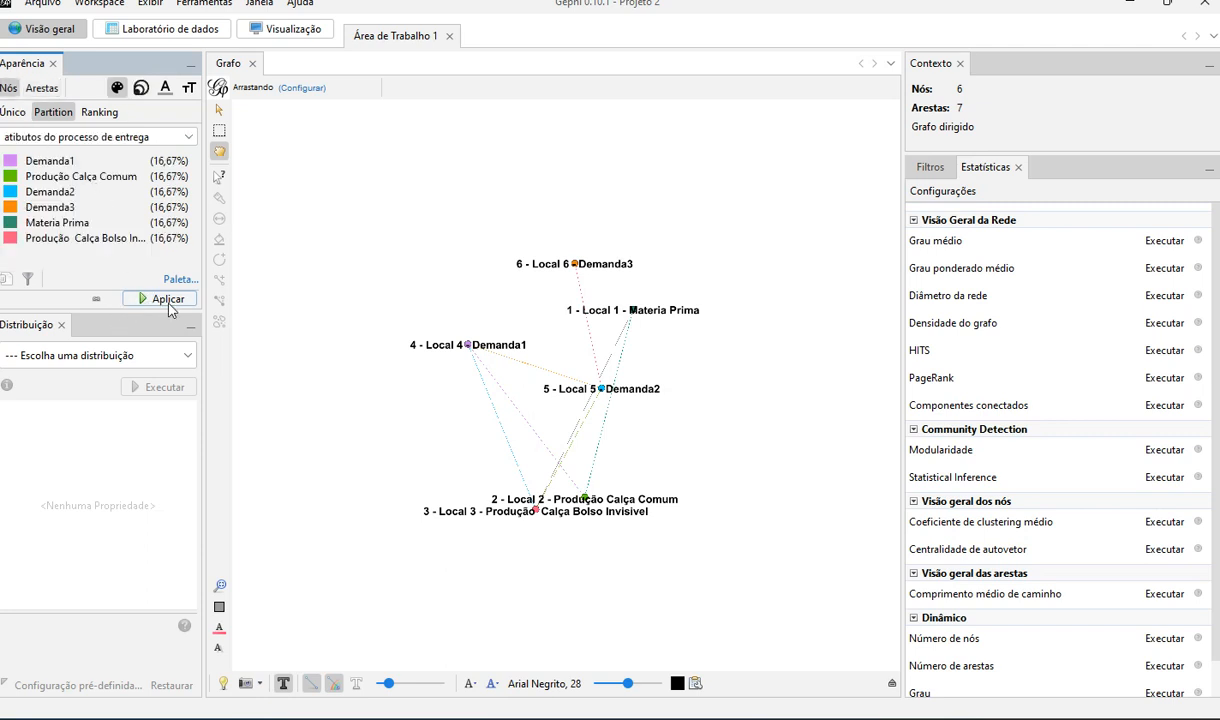
Step: Choose the ForceAtlas 2 layout and enable Dissuadir hubs, Modo LinLog, Normalize edge weights, Inverted edge weights and Gravidade mais forte
left_click(128, 357)
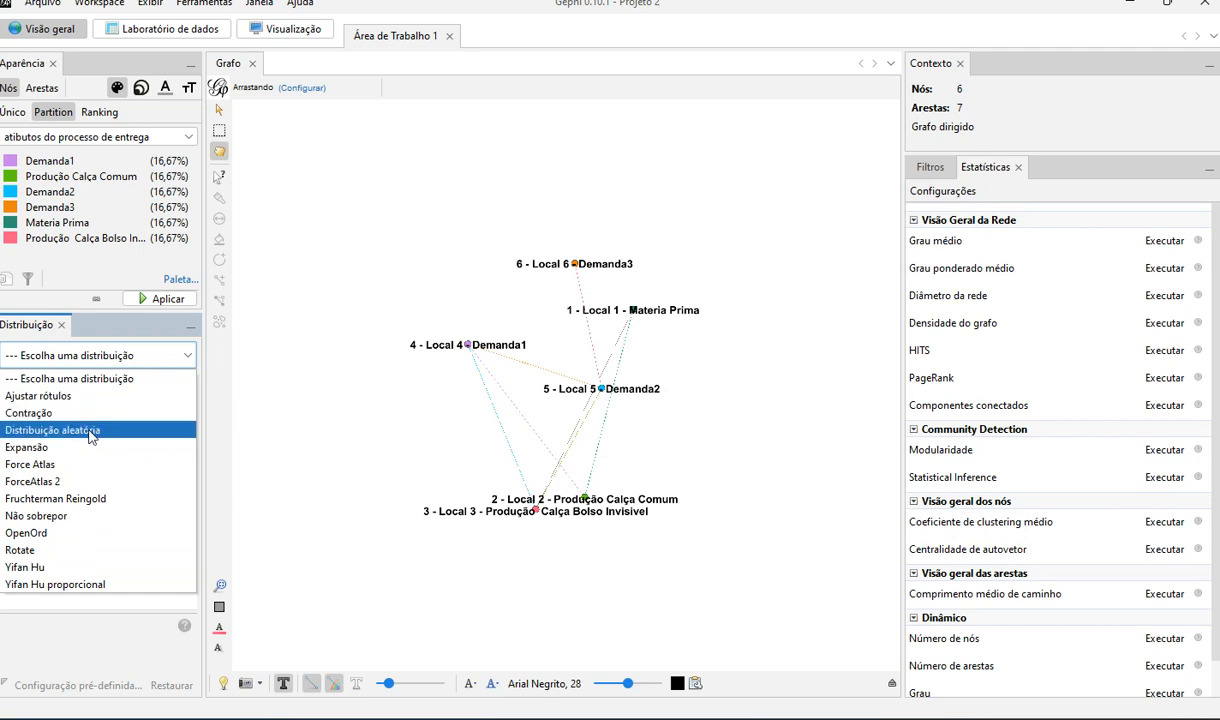
left_click(75, 484)
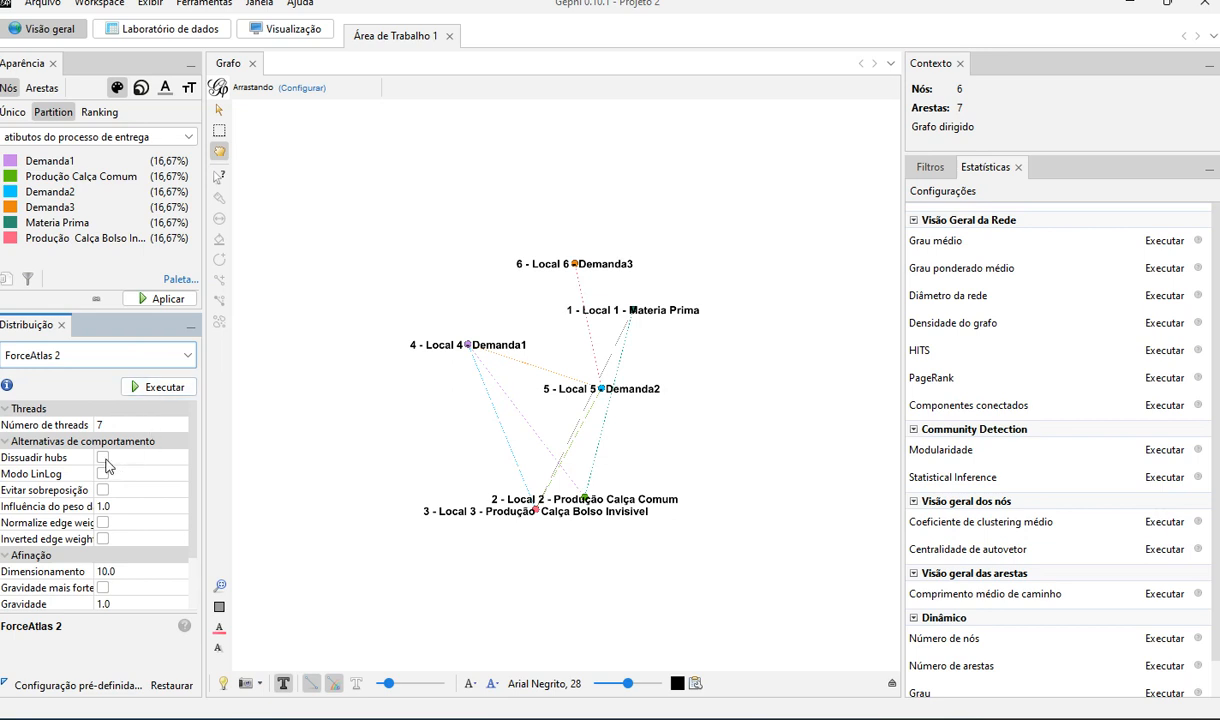
left_click(103, 458)
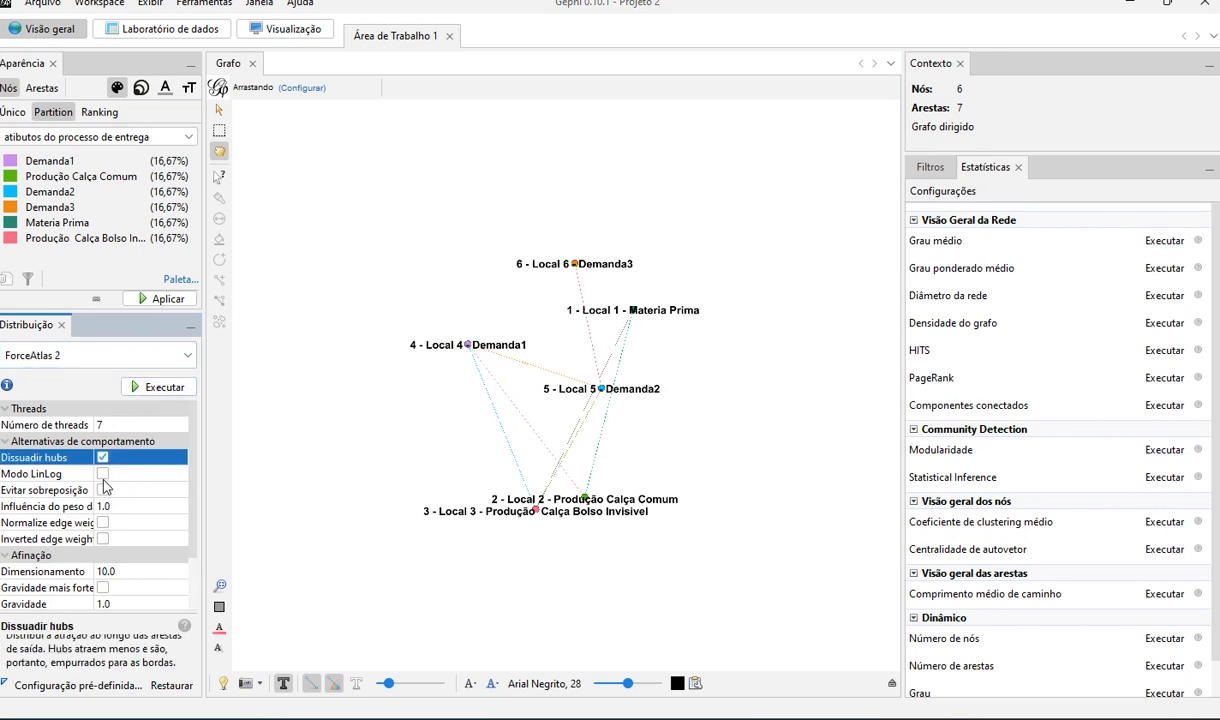
left_click(103, 475)
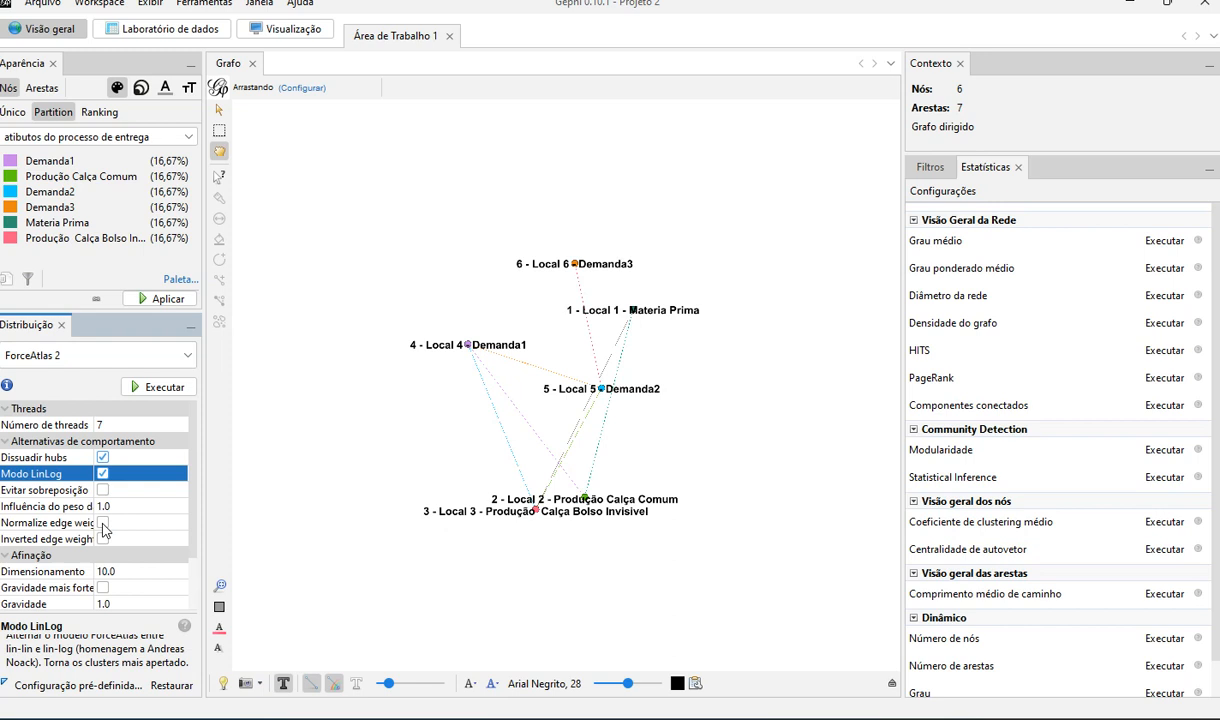
left_click(103, 524)
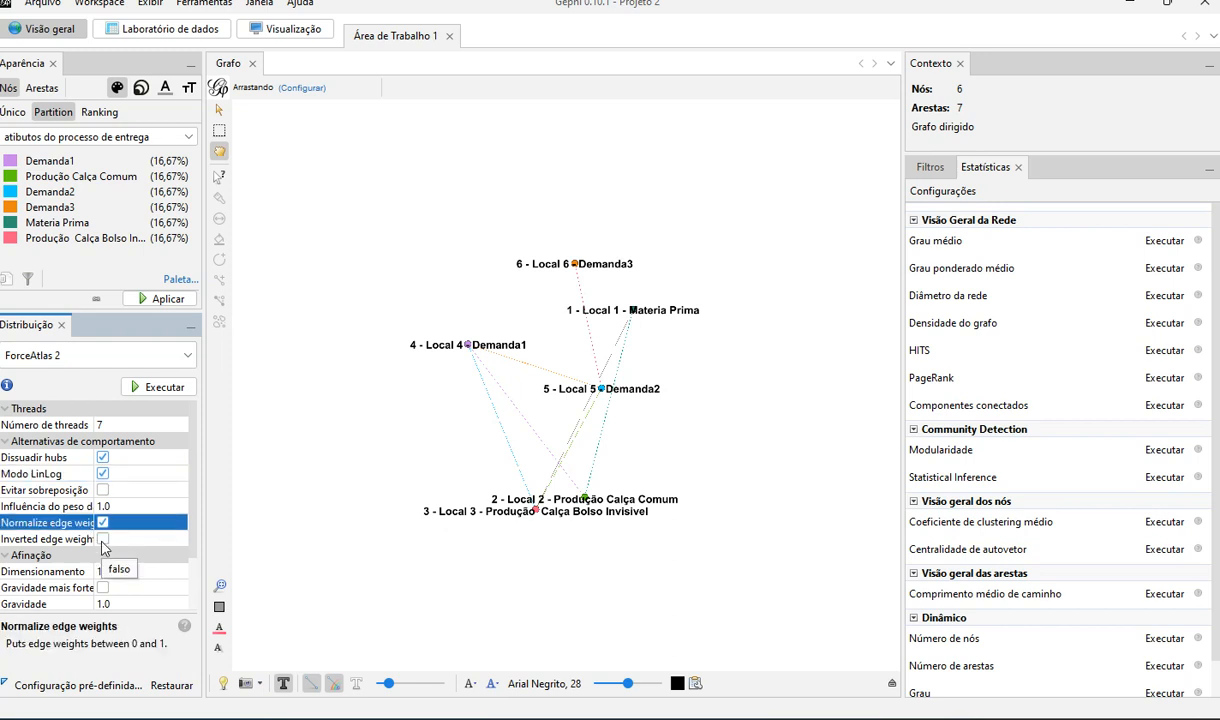
left_click(103, 540)
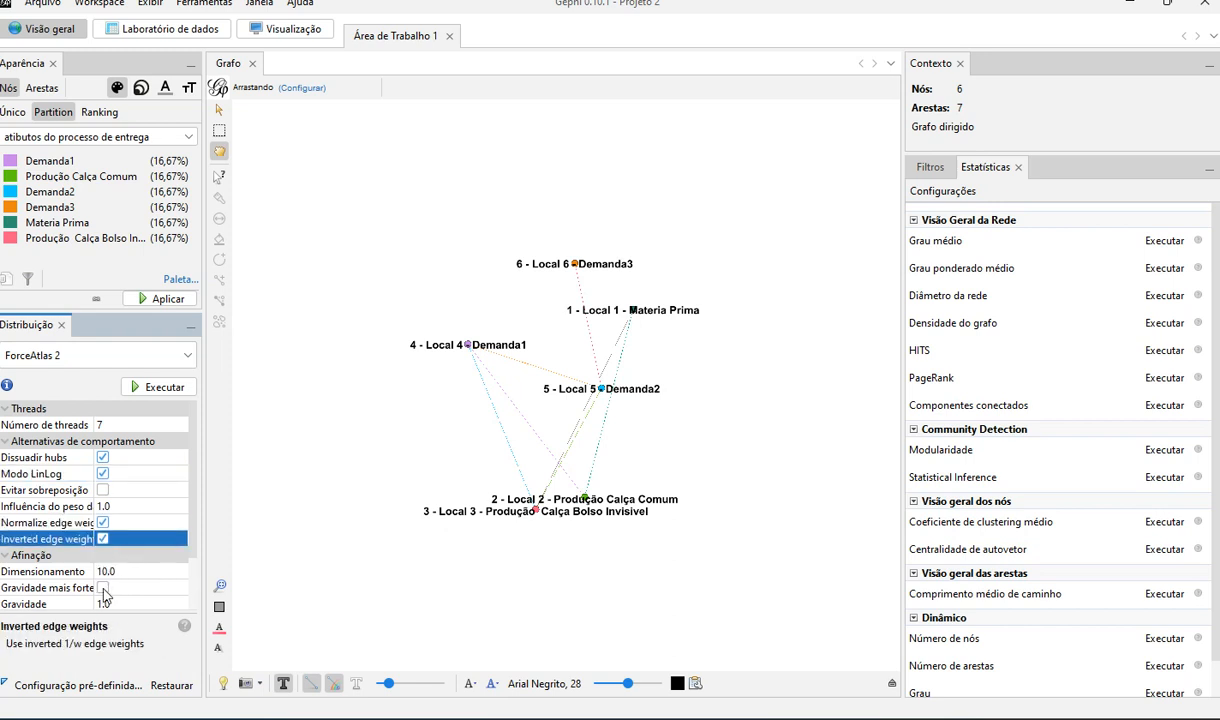
left_click(103, 589)
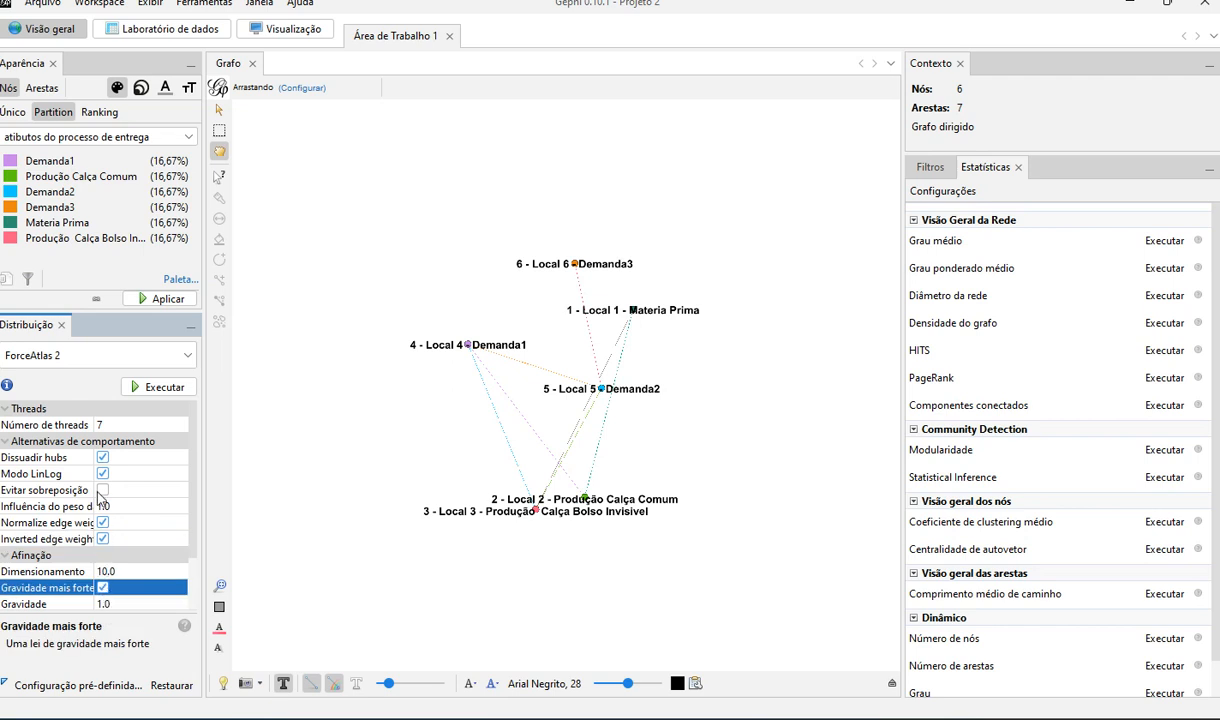
Step: Run the ForceAtlas 2 layout with the enabled options and stop it once the nodes have moved
scroll(120, 595, "down", 2)
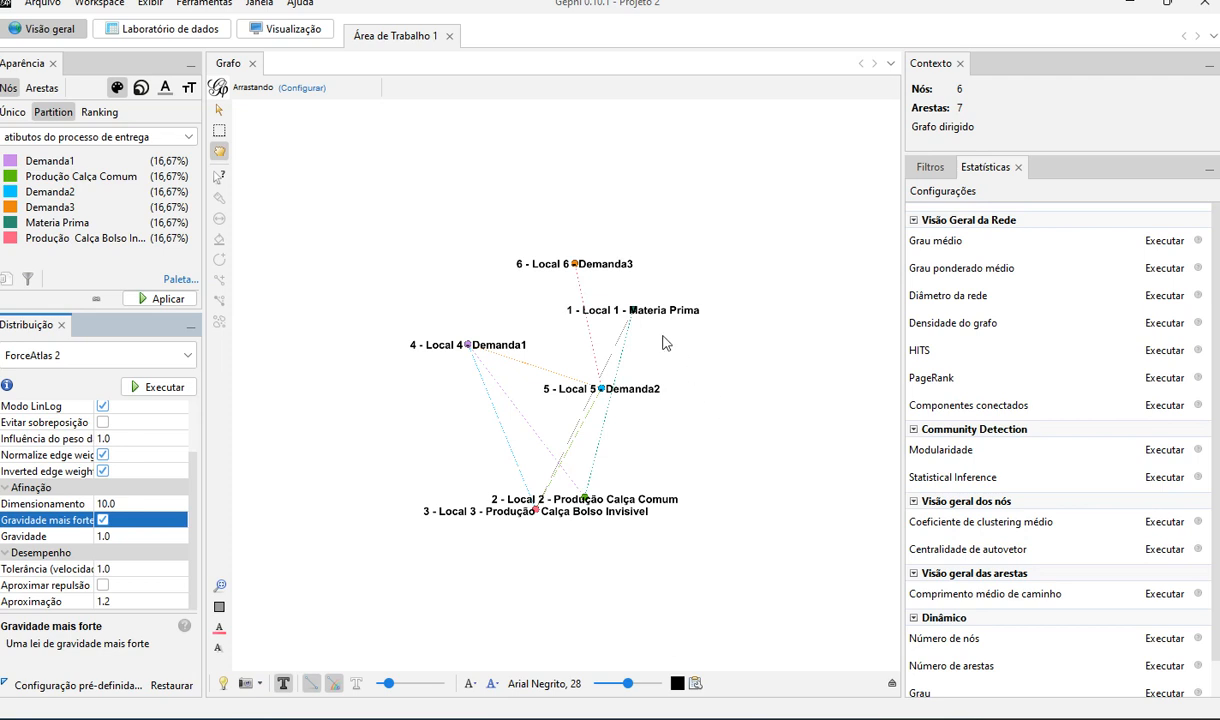
left_click(147, 390)
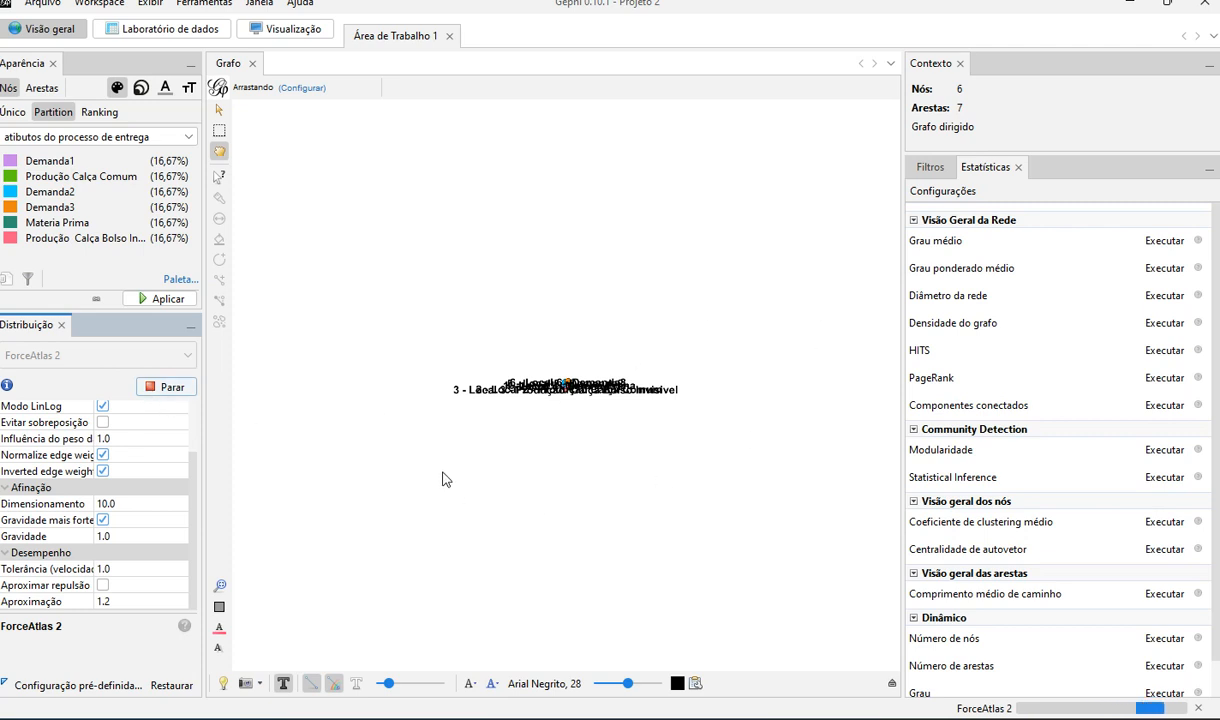
left_click(166, 386)
Step: Run the Ajustar rótulos layout on the graph, followed by the Contração layout with a scale factor of 0.8
left_click(176, 358)
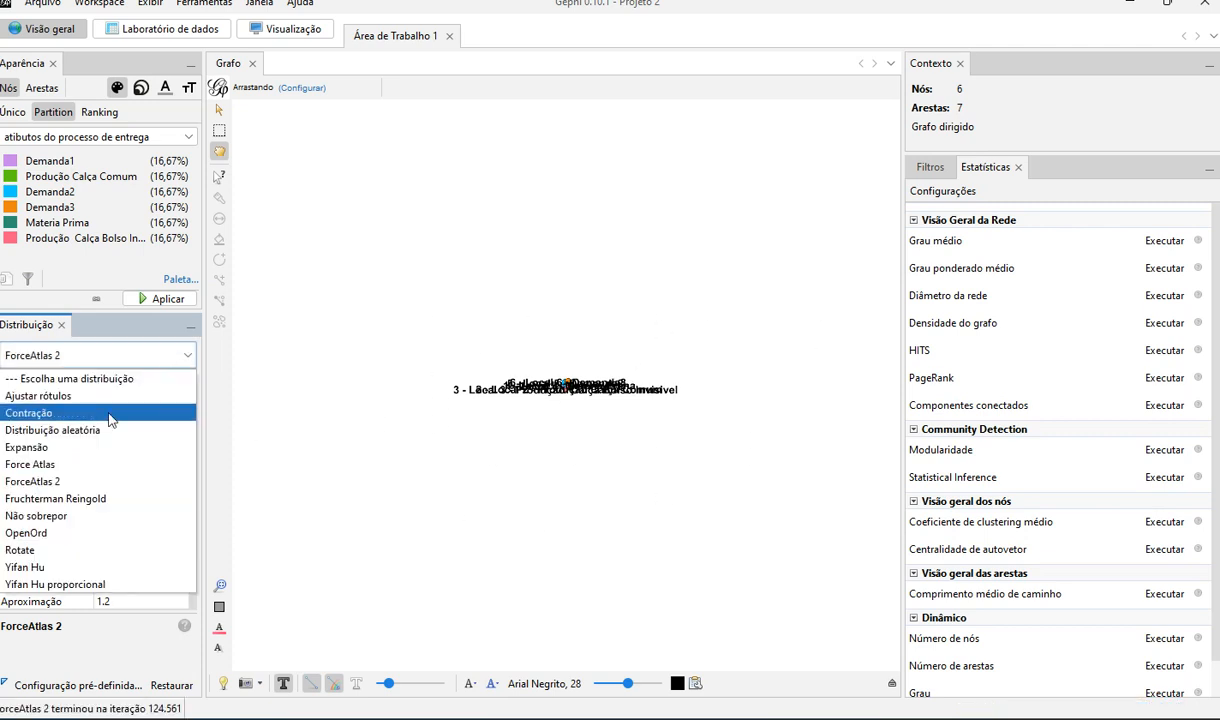
left_click(65, 400)
left_click(151, 390)
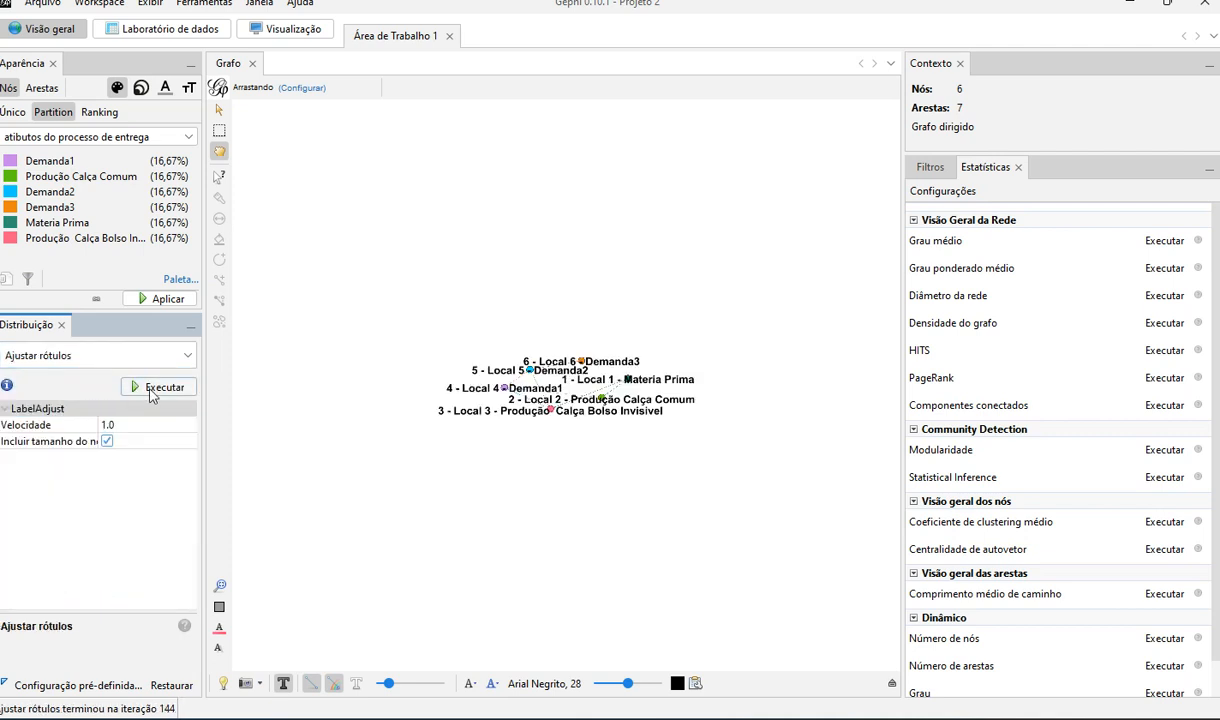
left_click(129, 360)
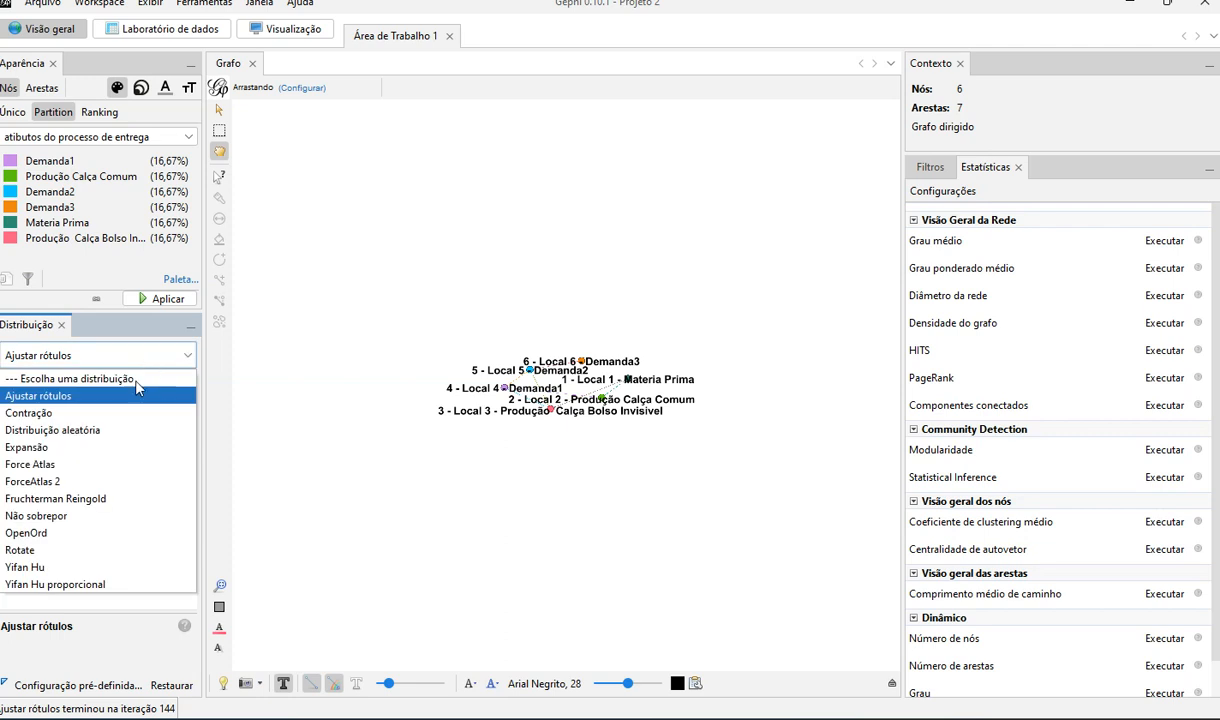
left_click(127, 407)
left_click(156, 386)
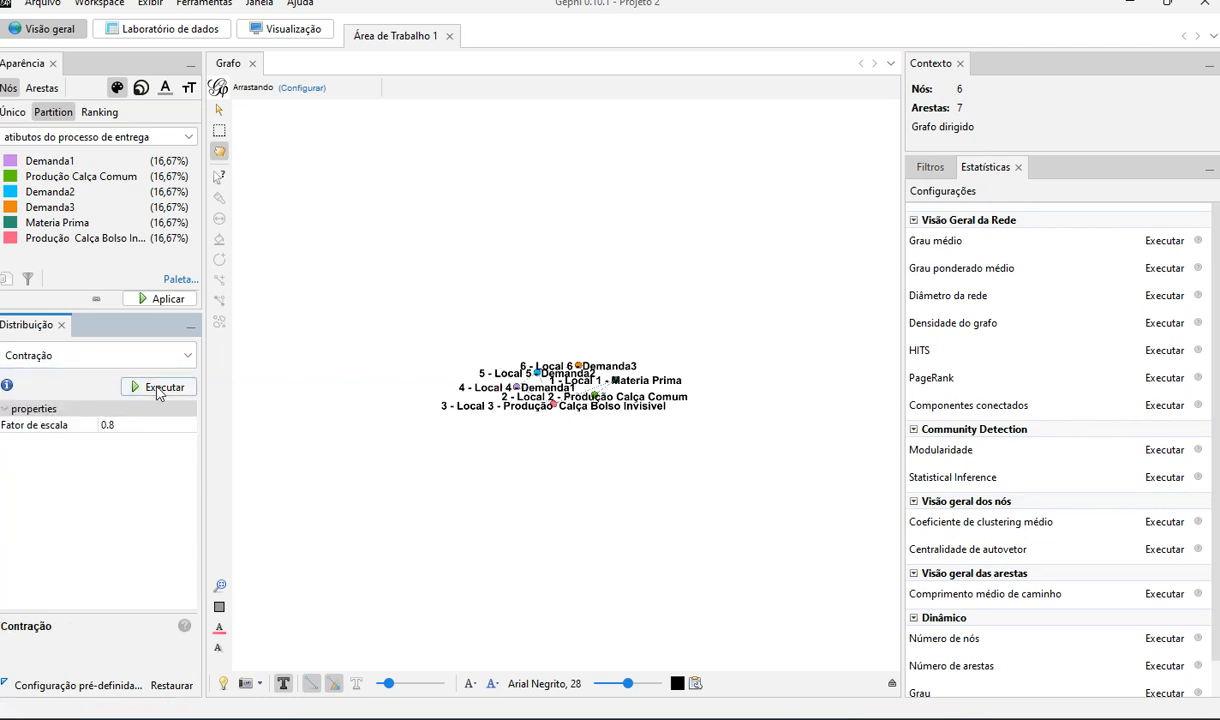
Step: Run the Distribuição aleatória layout with a space size of 50.0, followed by Expansão with a scale factor of 1.2
left_click(173, 366)
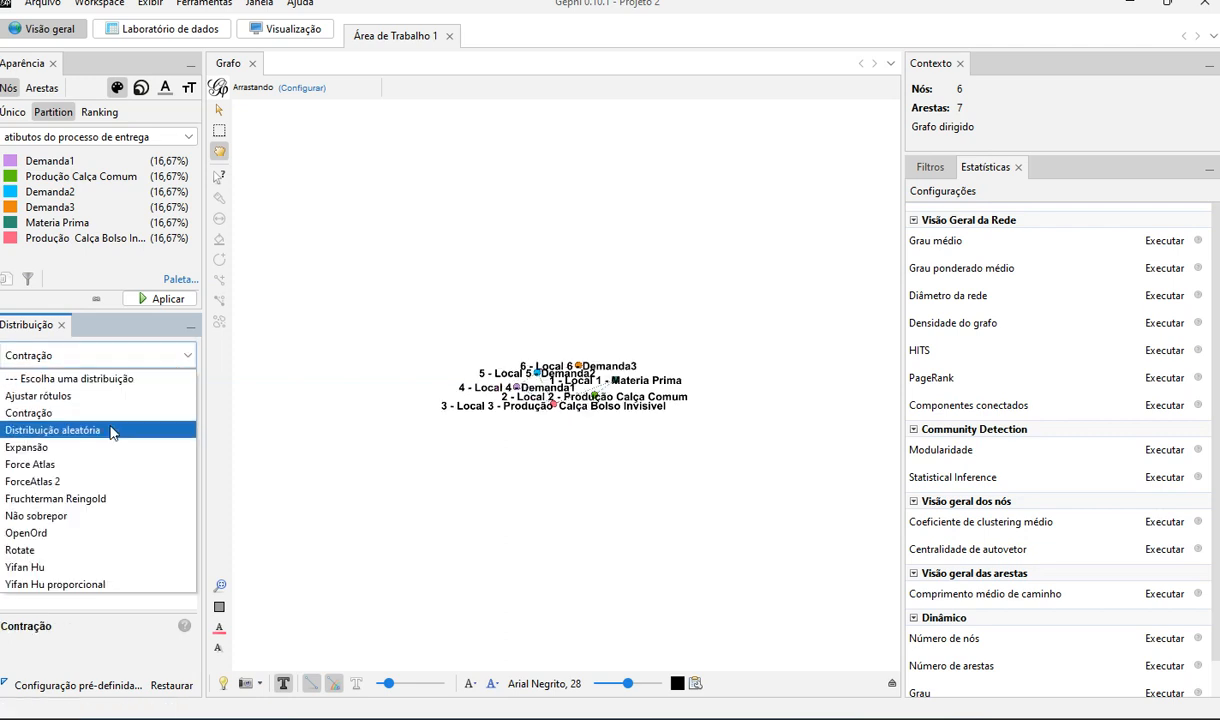
left_click(112, 428)
left_click(163, 387)
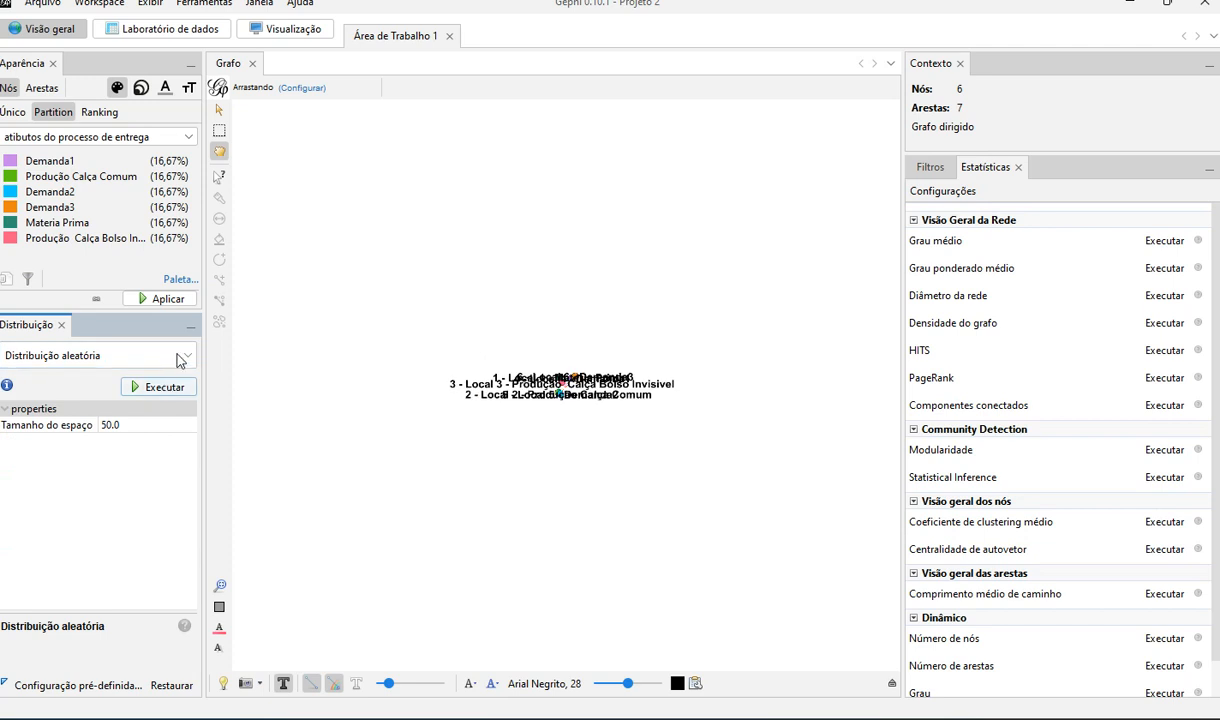
left_click(173, 352)
left_click(60, 447)
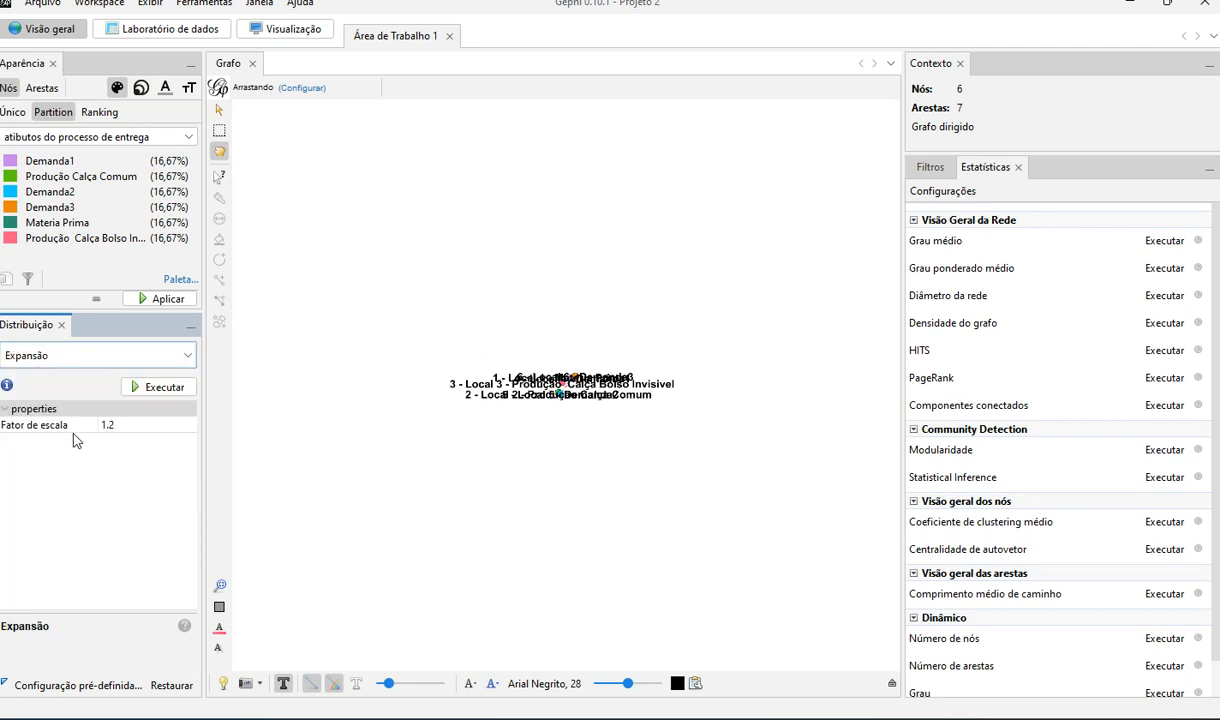
left_click(183, 390)
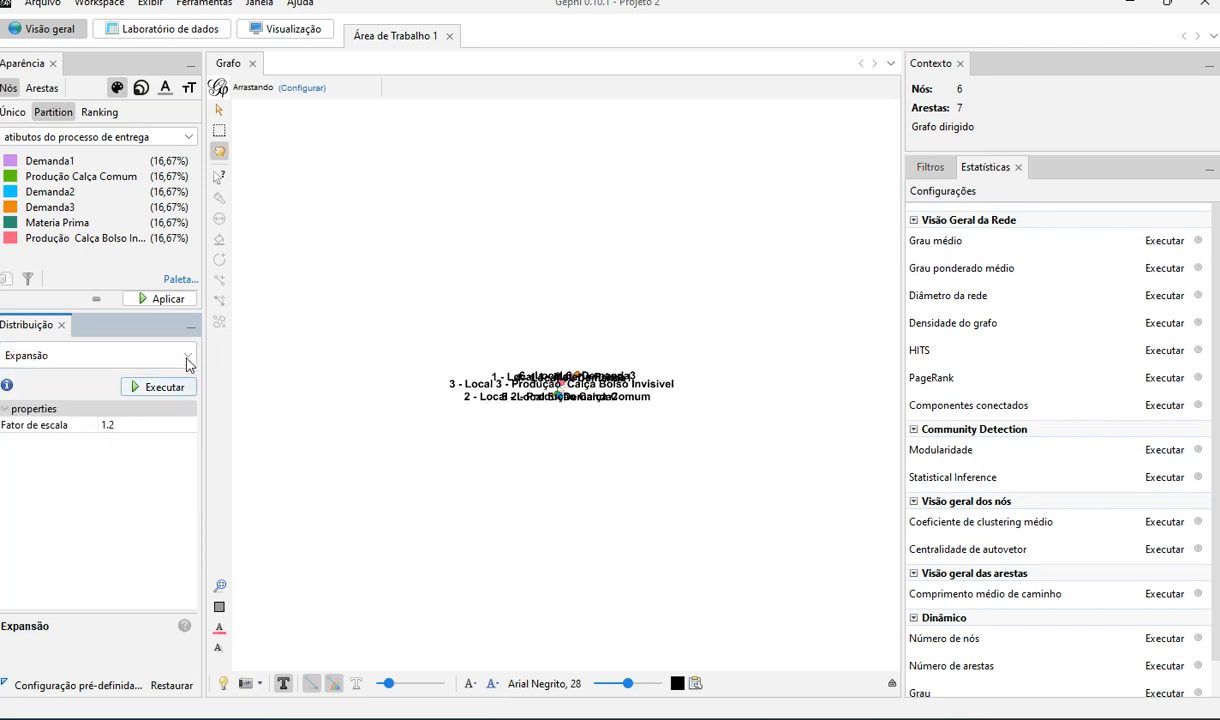
Step: Run the Fruchterman Reingold layout with area 10000.0, gravity 10.0 and speed 1.0, and stop it once the nodes spread out
left_click(185, 355)
left_click(114, 476)
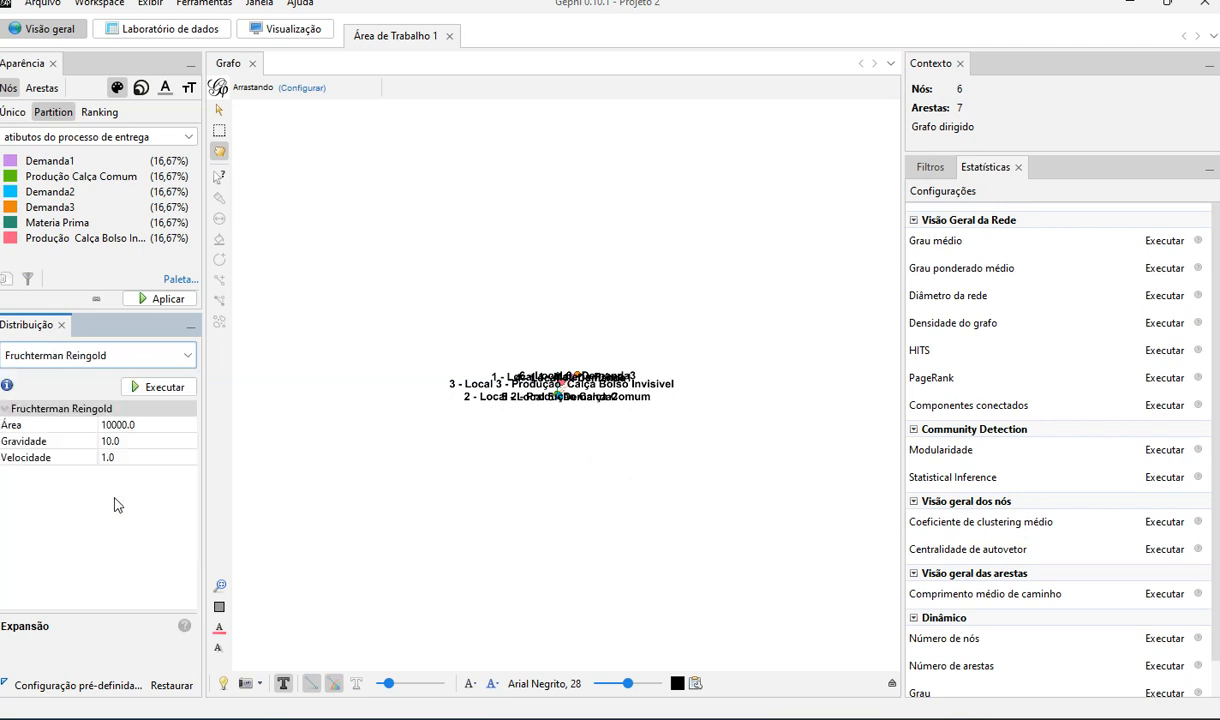
left_click(160, 387)
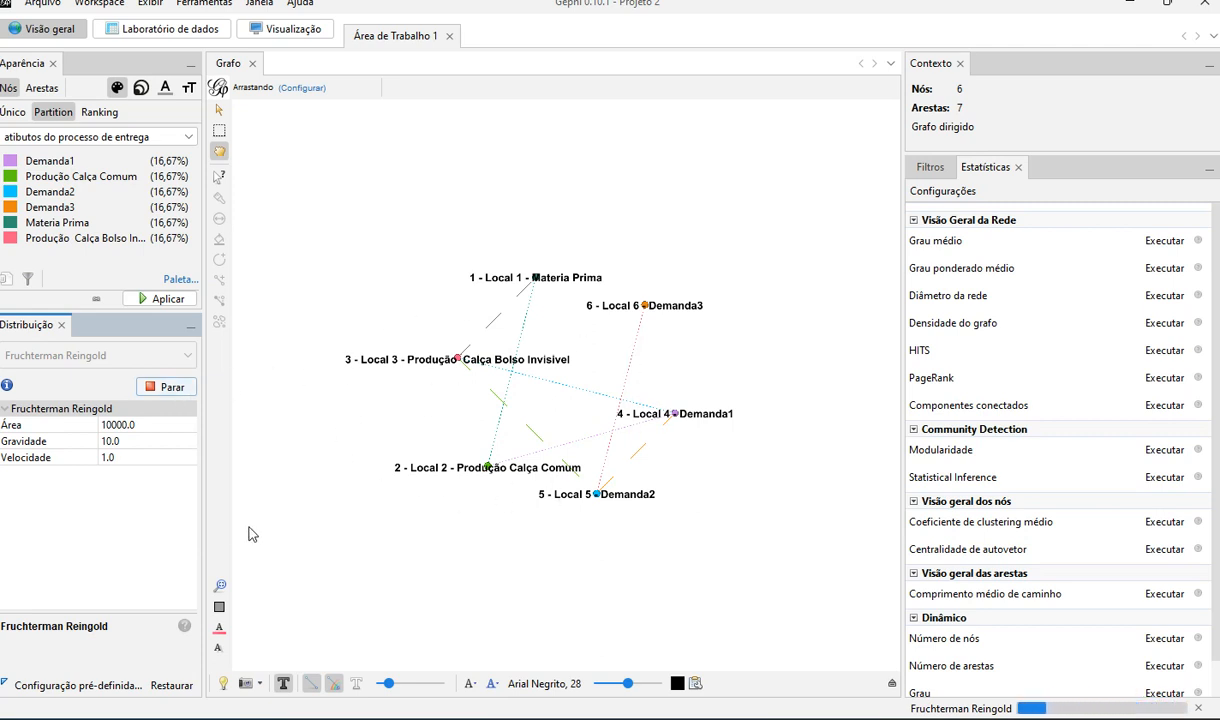
left_click(172, 388)
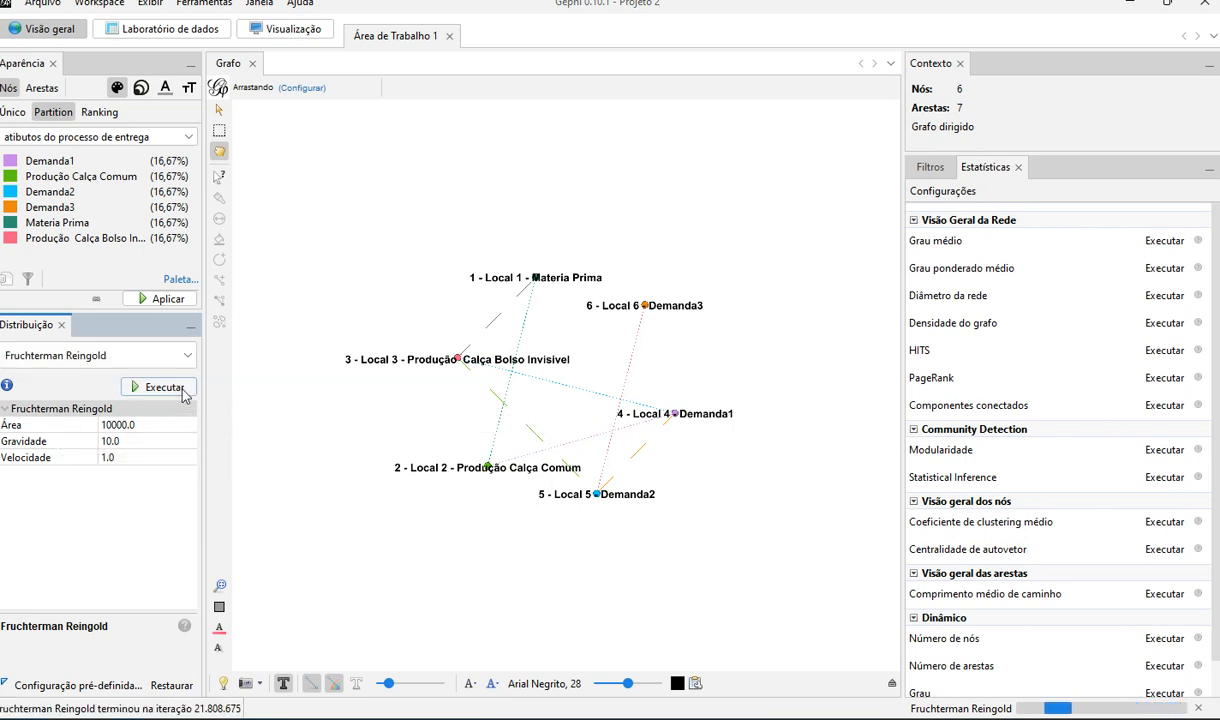
Step: Disable Gravidade mais forte, Dissuadir hubs, Modo LinLog, Normalize edge weights and Inverted edge weights in ForceAtlas 2, then run and stop the layout
left_click(110, 355)
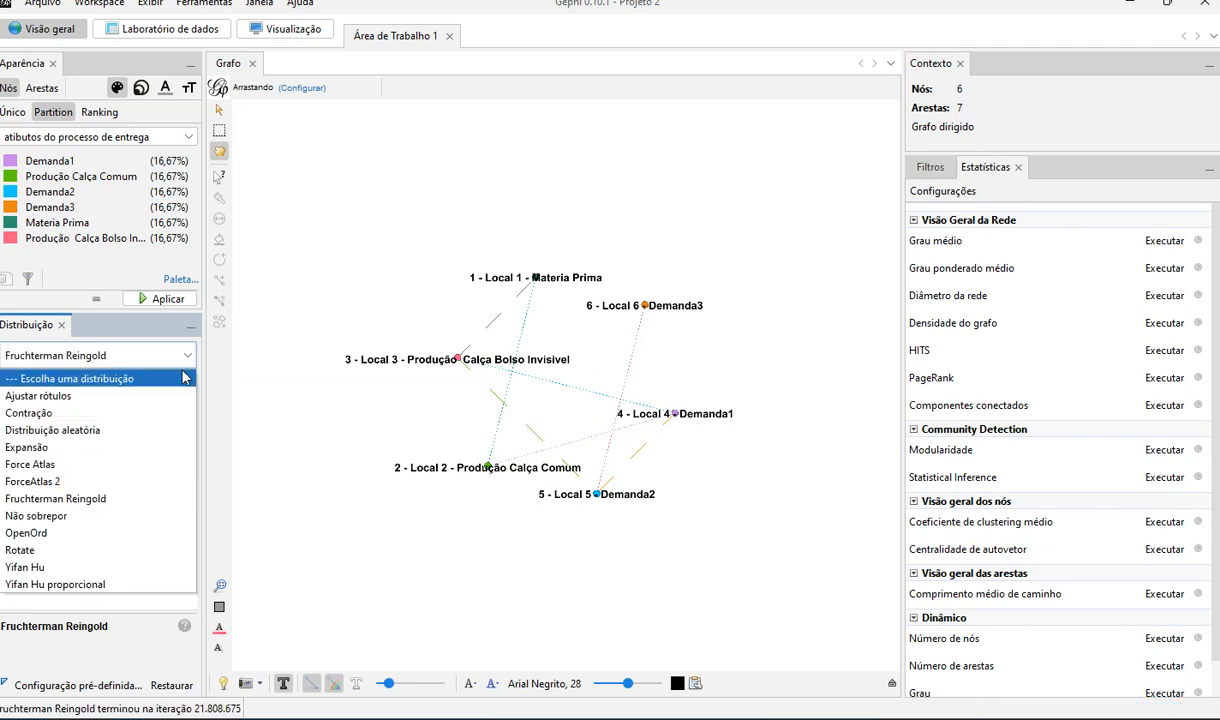
left_click(104, 481)
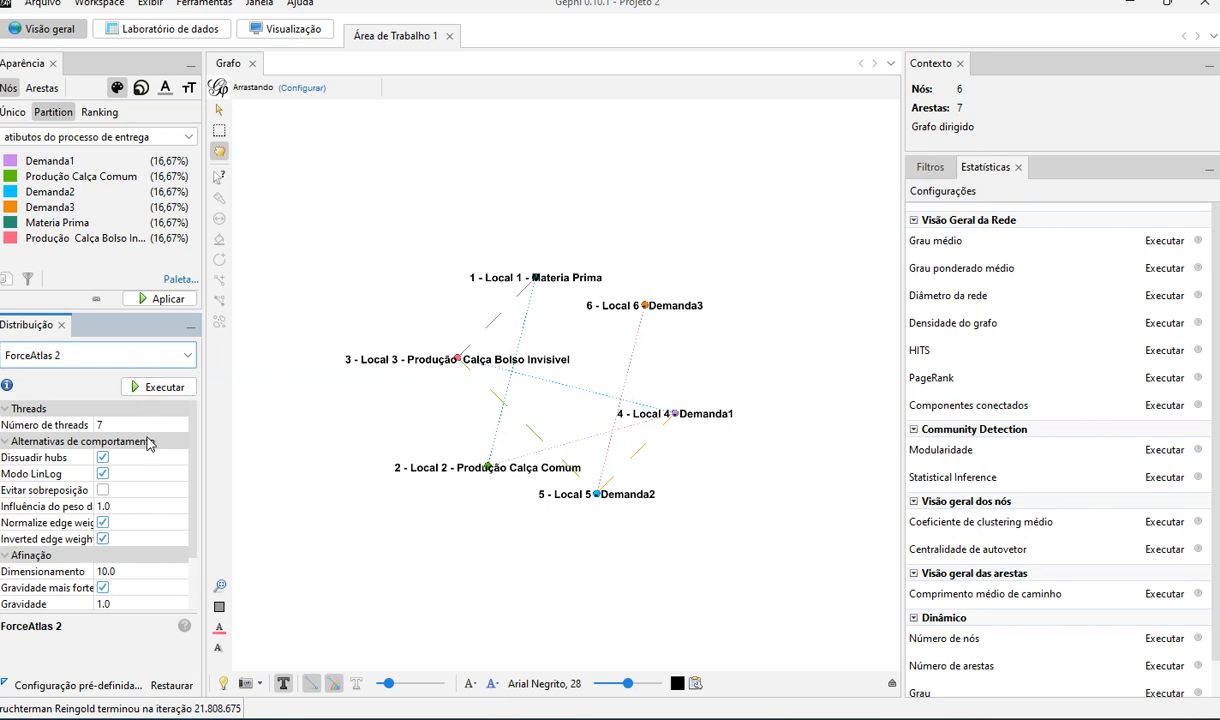
left_click(103, 588)
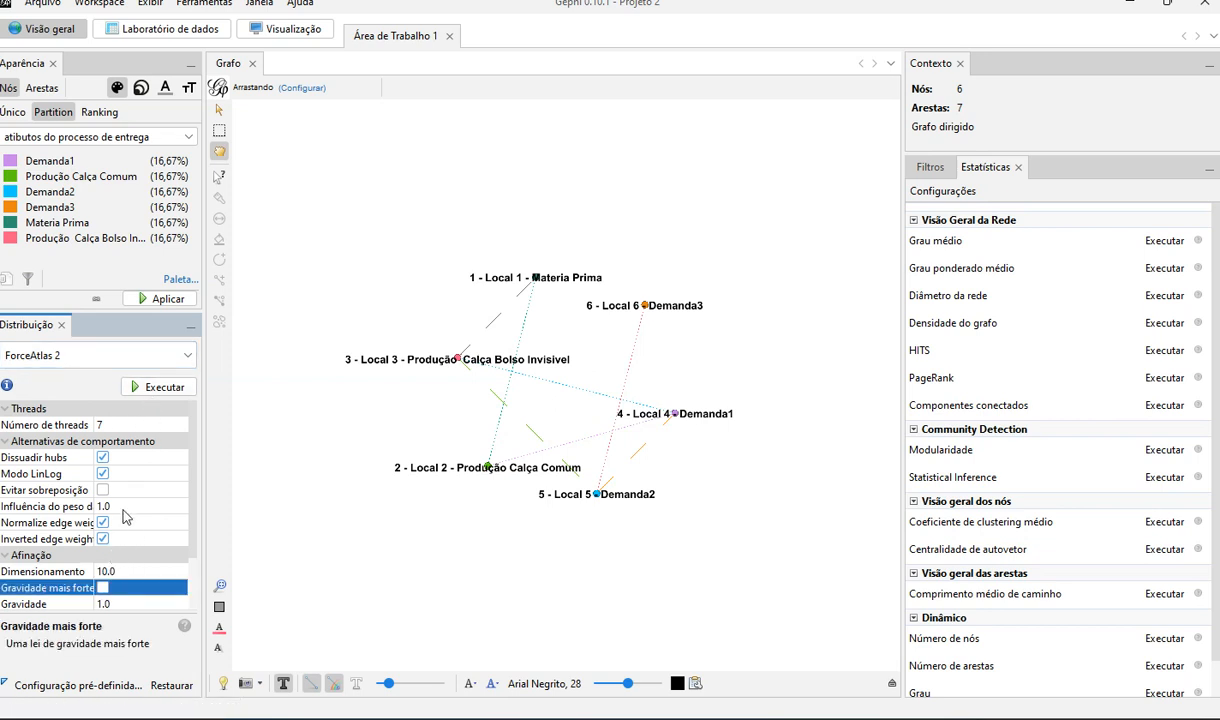
left_click(103, 457)
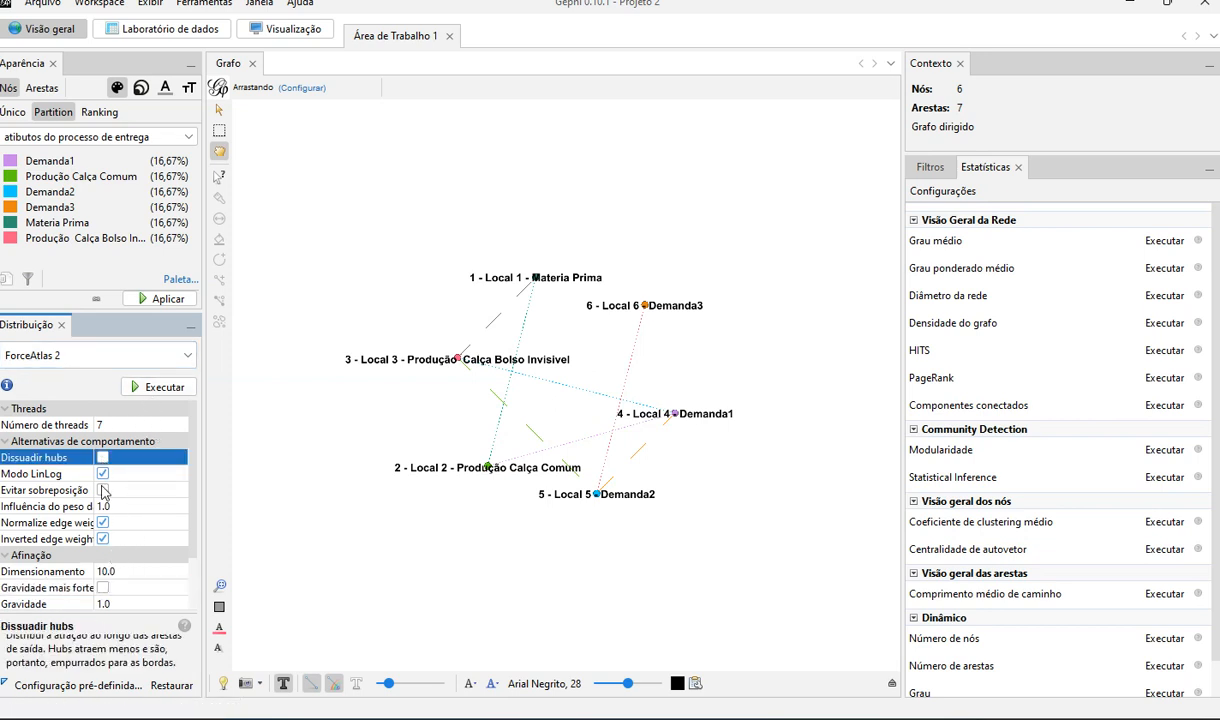
left_click(103, 473)
left_click(103, 522)
left_click(103, 539)
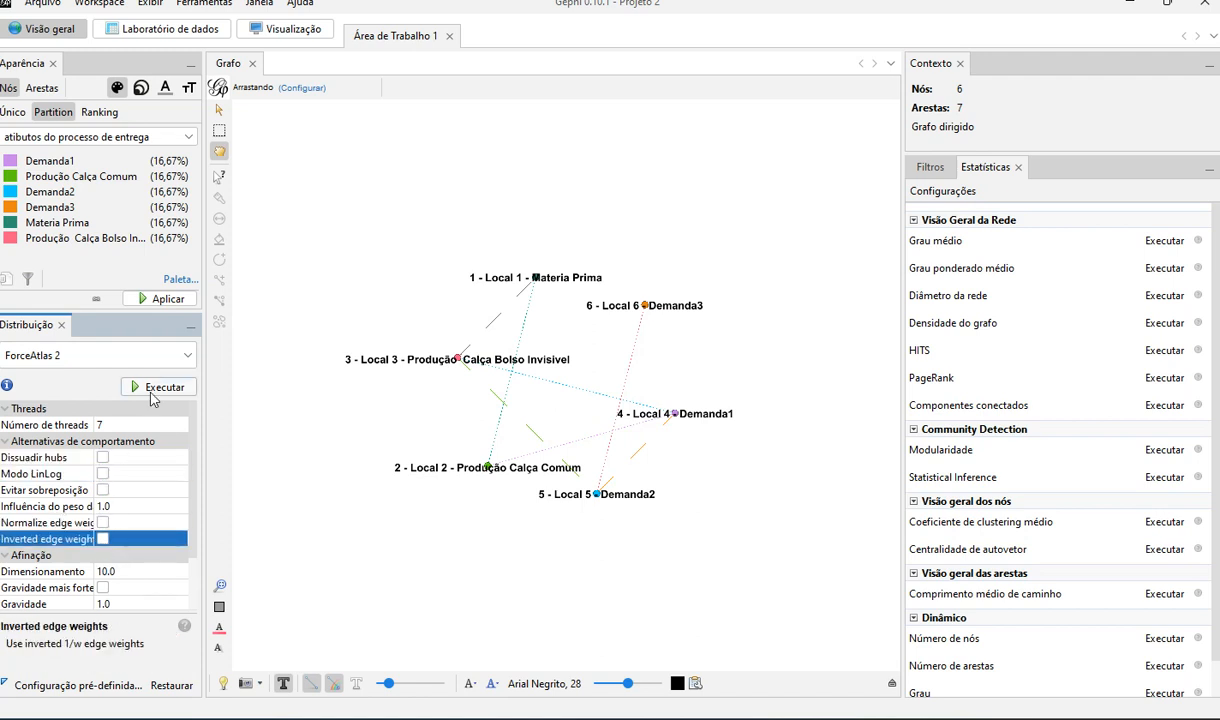
left_click(155, 389)
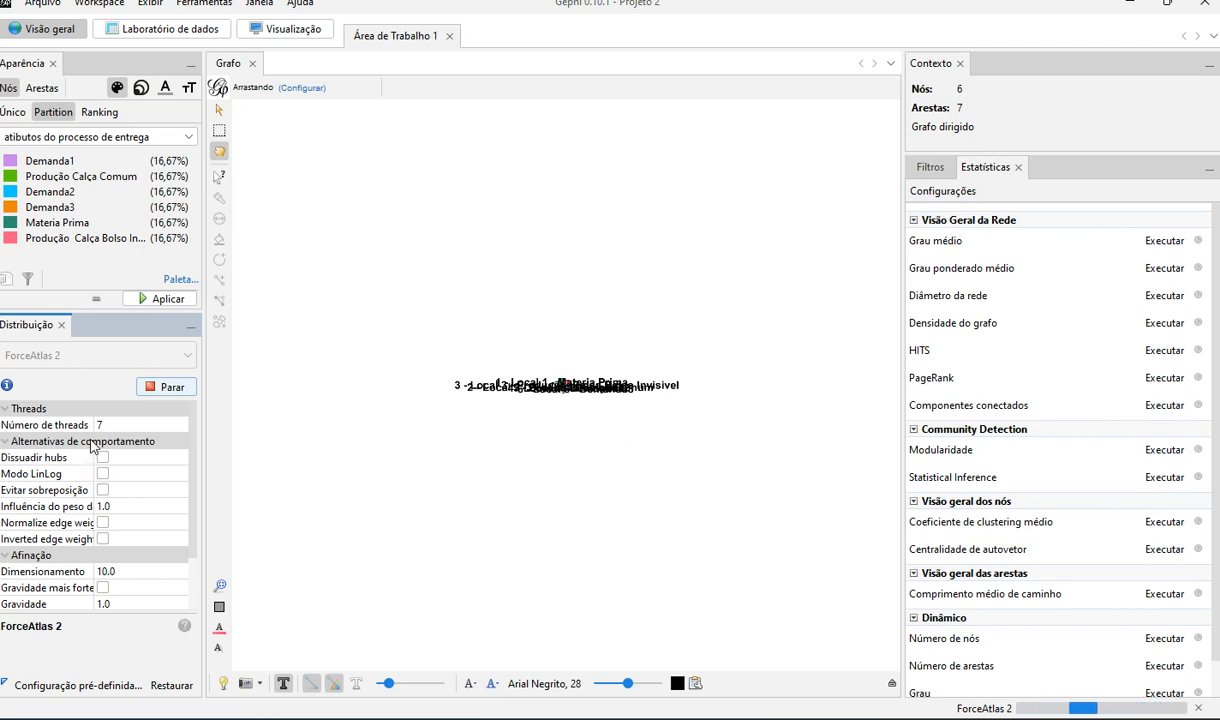
left_click(180, 386)
Step: Spread the collapsed nodes apart again by running and stopping the Fruchterman Reingold layout
left_click(188, 356)
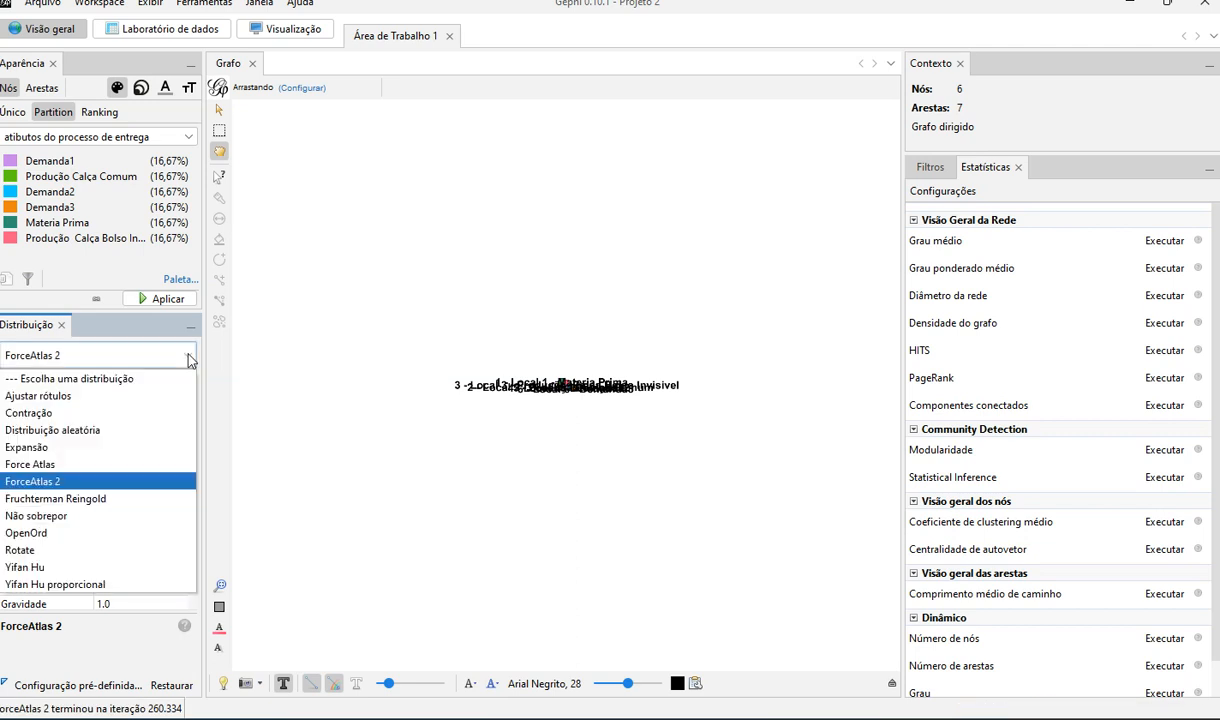
left_click(82, 507)
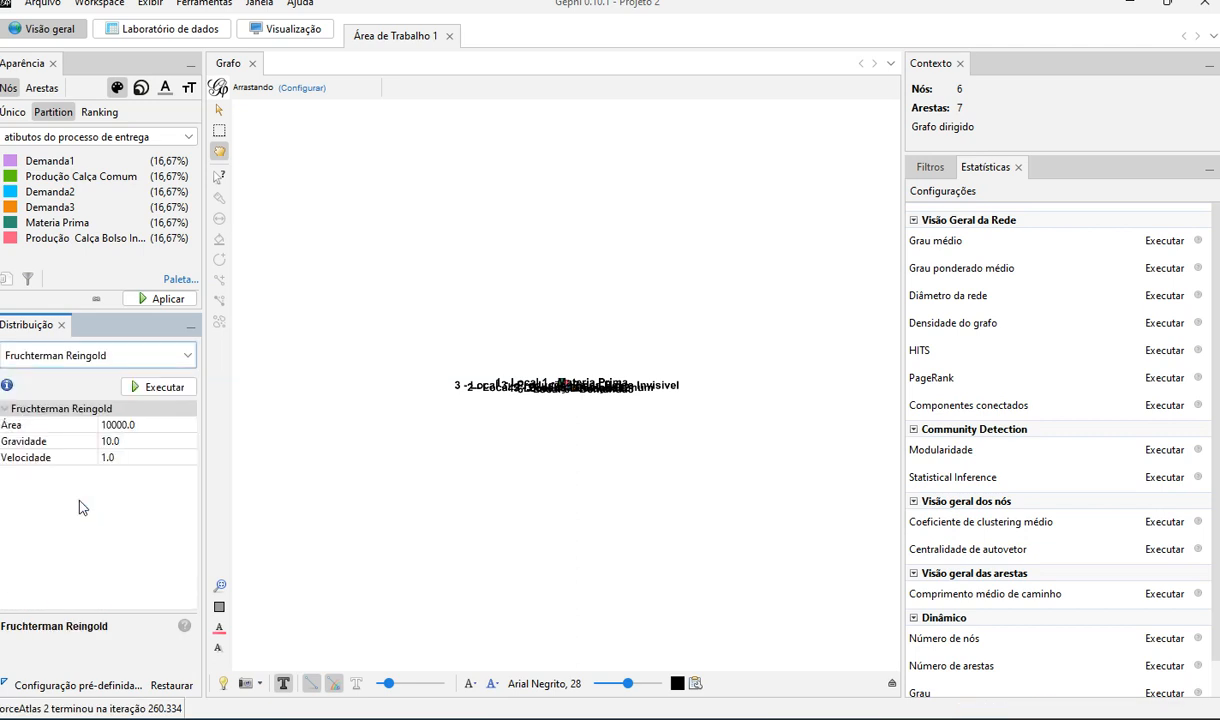
left_click(157, 386)
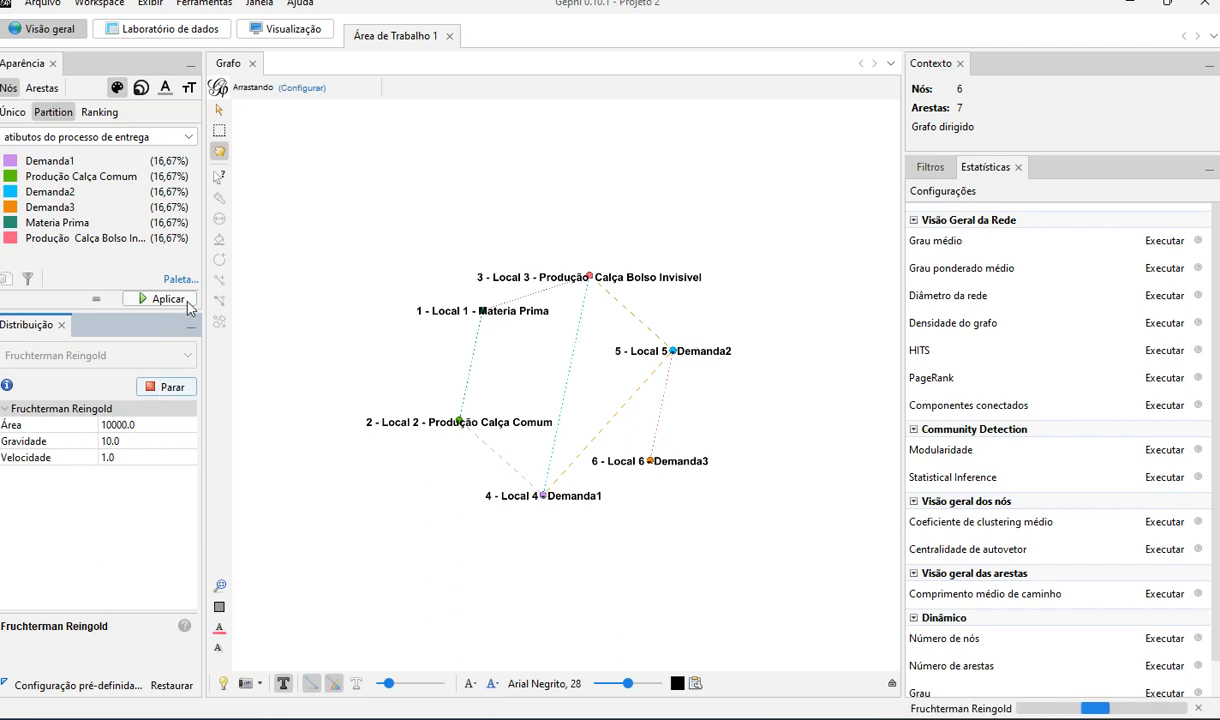
left_click(163, 387)
Step: Run the Yifan Hu proporcional layout on the graph with its default properties
left_click(169, 350)
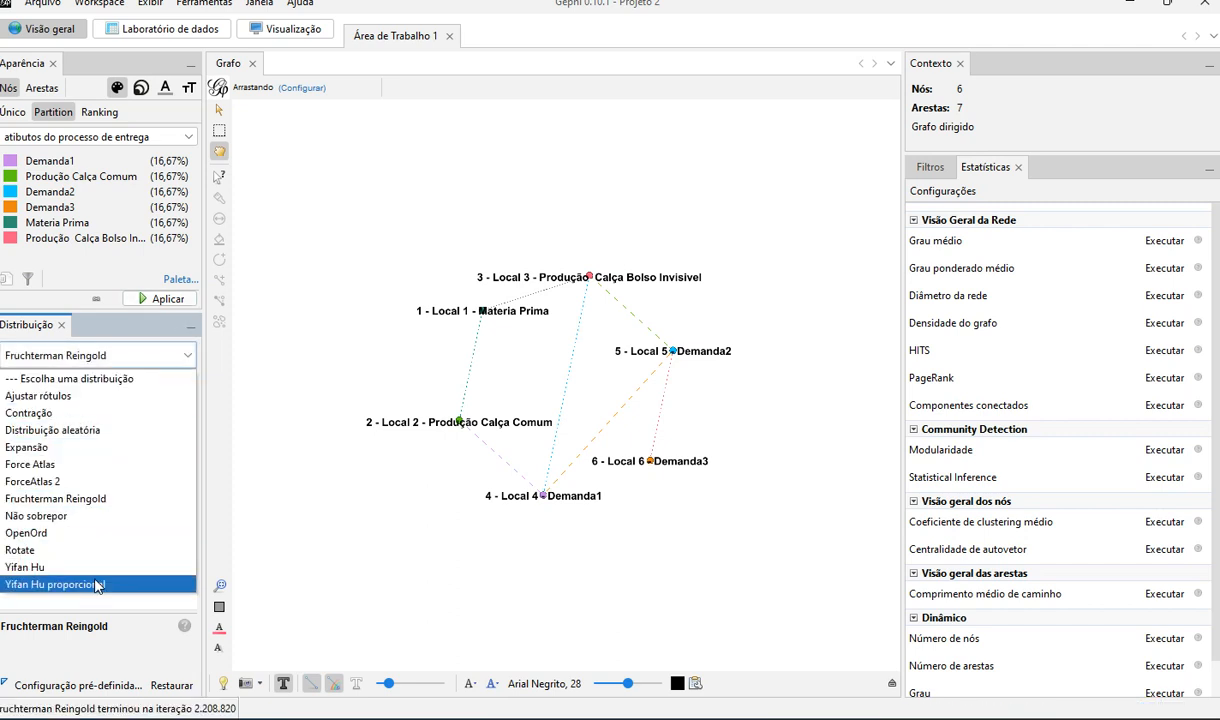
left_click(100, 584)
left_click(162, 388)
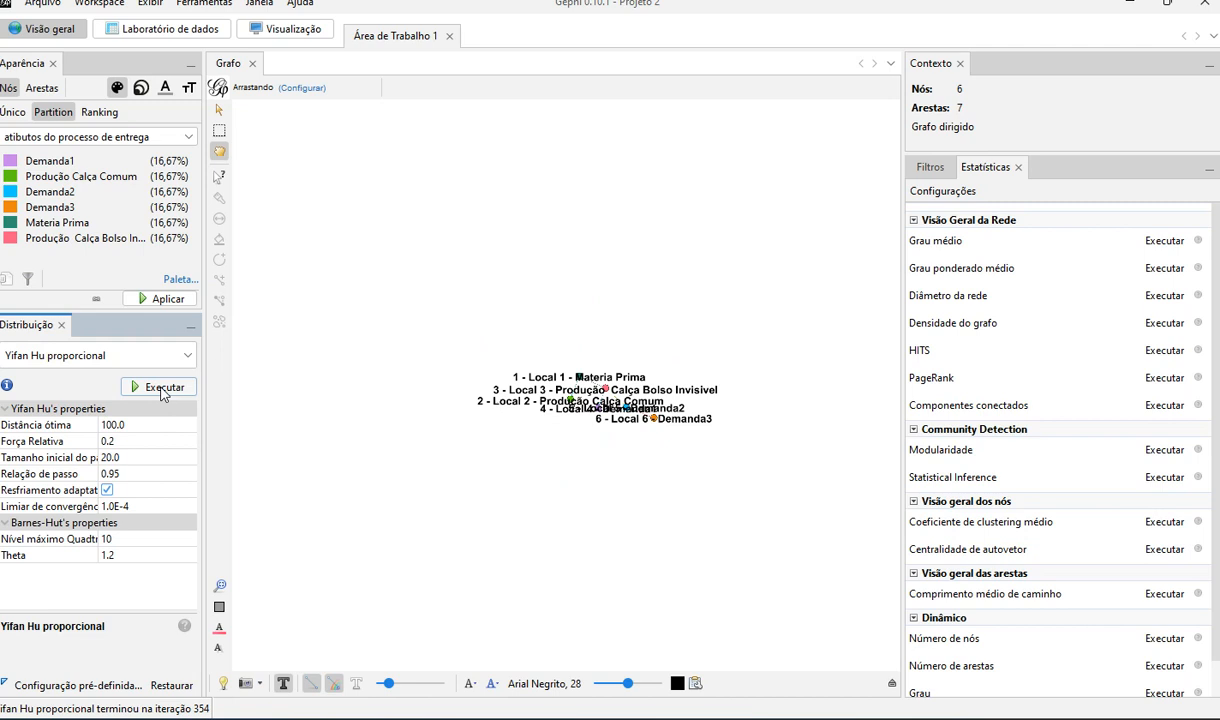
Step: Return to the Fruchterman Reingold layout, run it with area 10000.0, gravity 10.0 and speed 1.0, and stop it
left_click(184, 356)
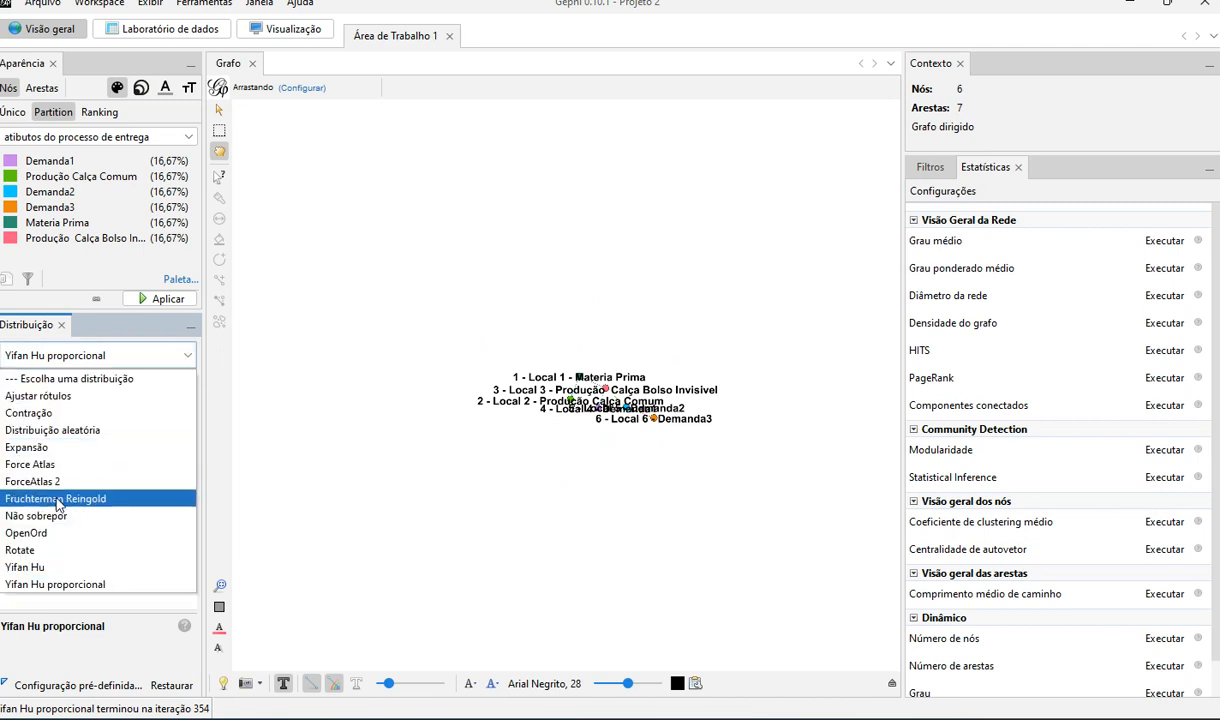
left_click(57, 499)
left_click(165, 388)
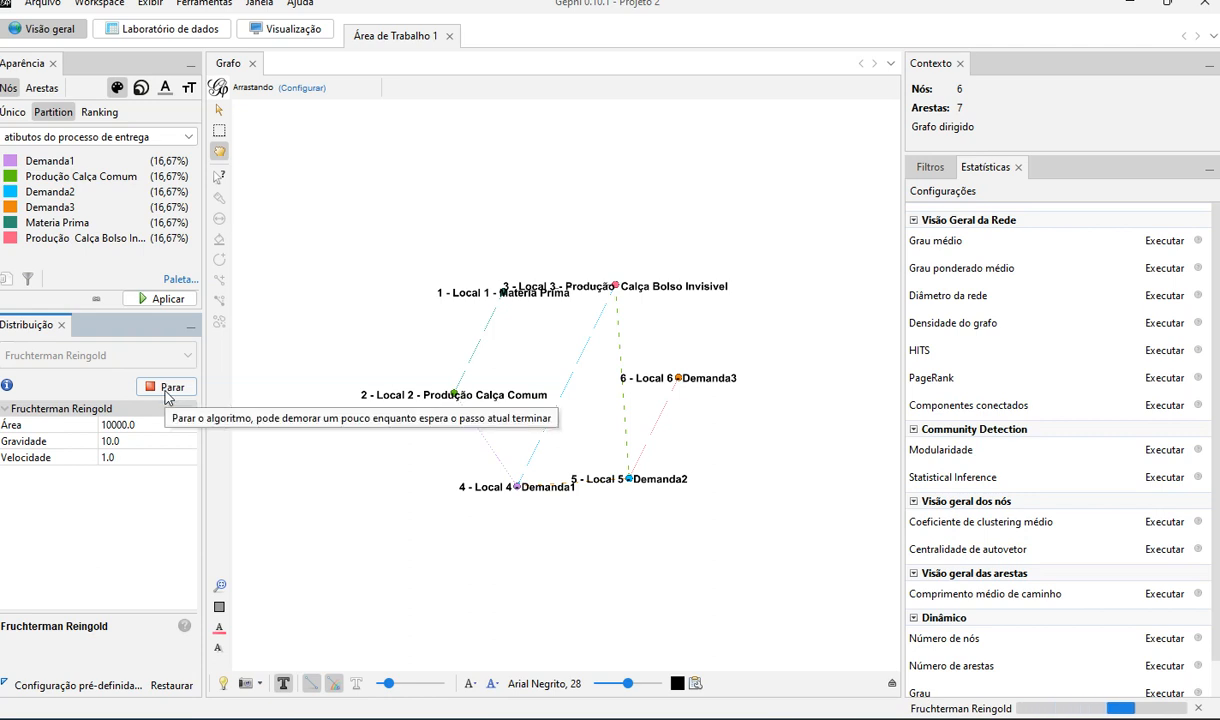
left_click(166, 390)
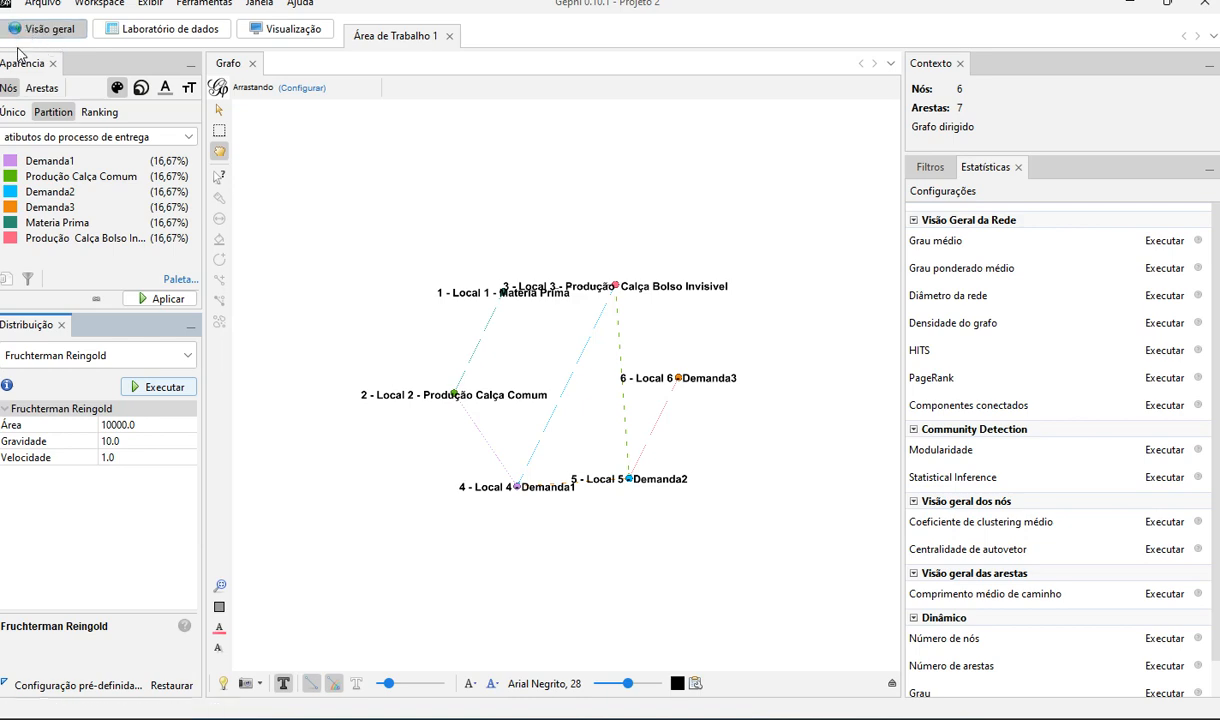
Step: Open the preview settings, try the Padrão com arestas curvas preset, switch to Padrão com arestas retas and refresh the preview
left_click(293, 30)
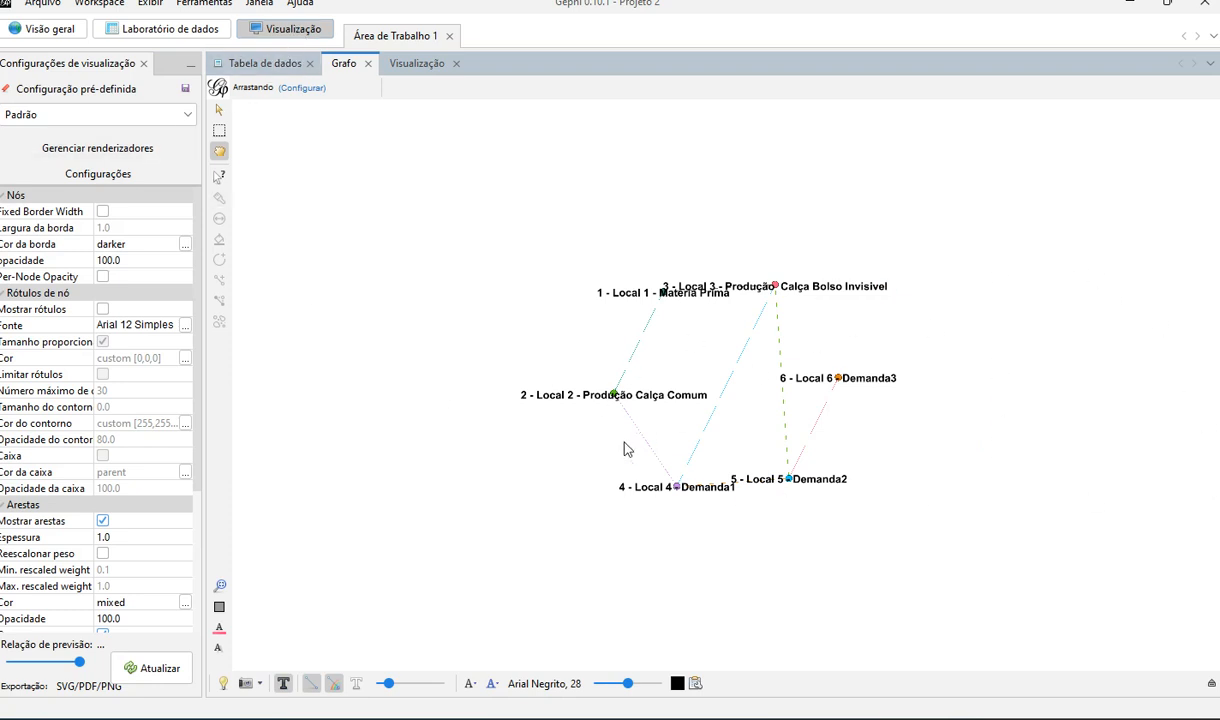
left_click(186, 115)
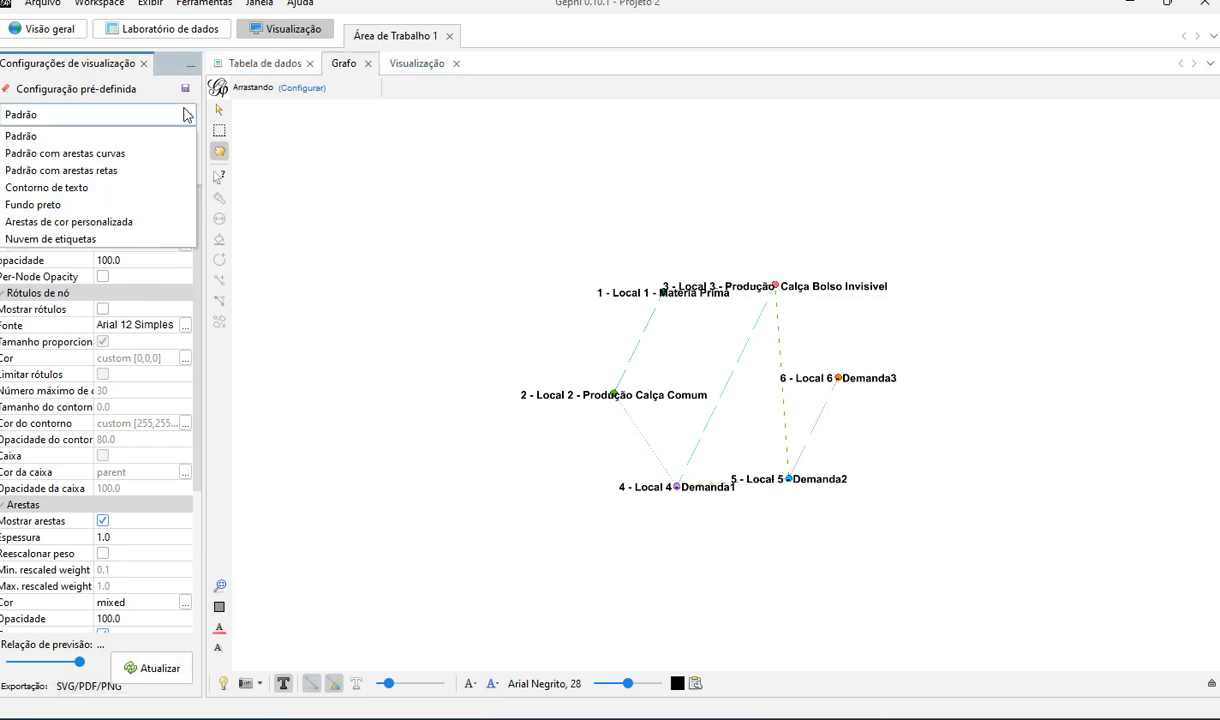
left_click(93, 155)
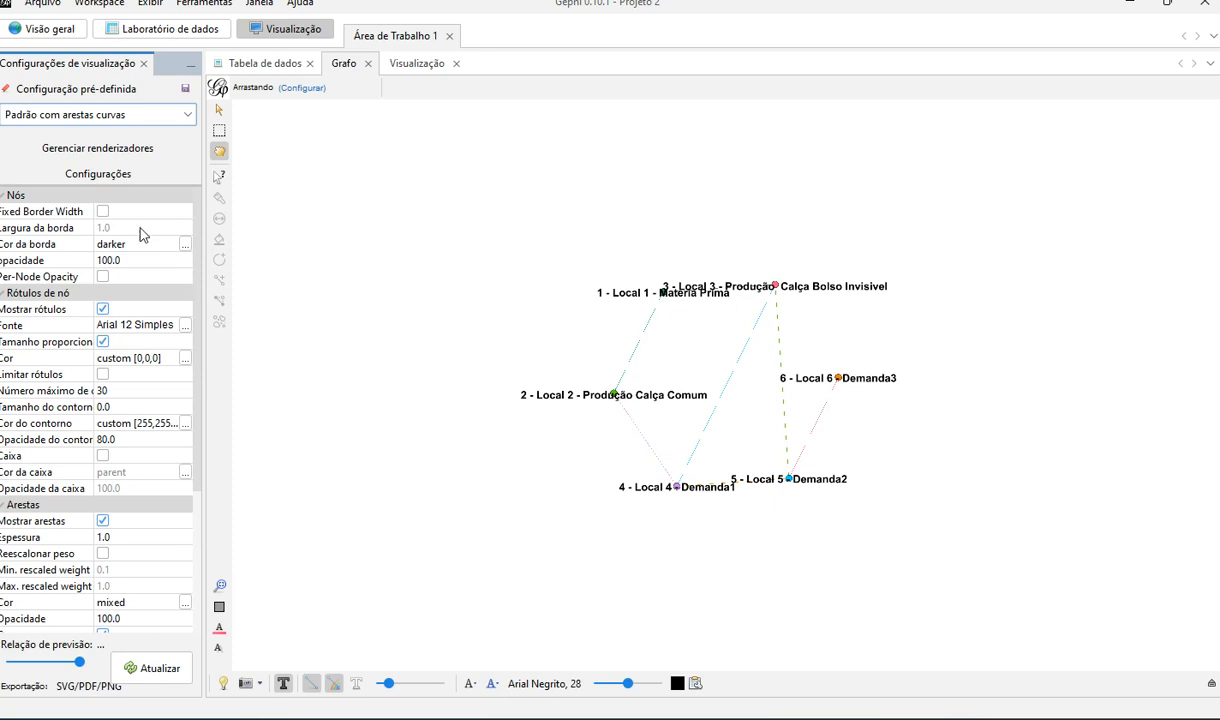
left_click(184, 117)
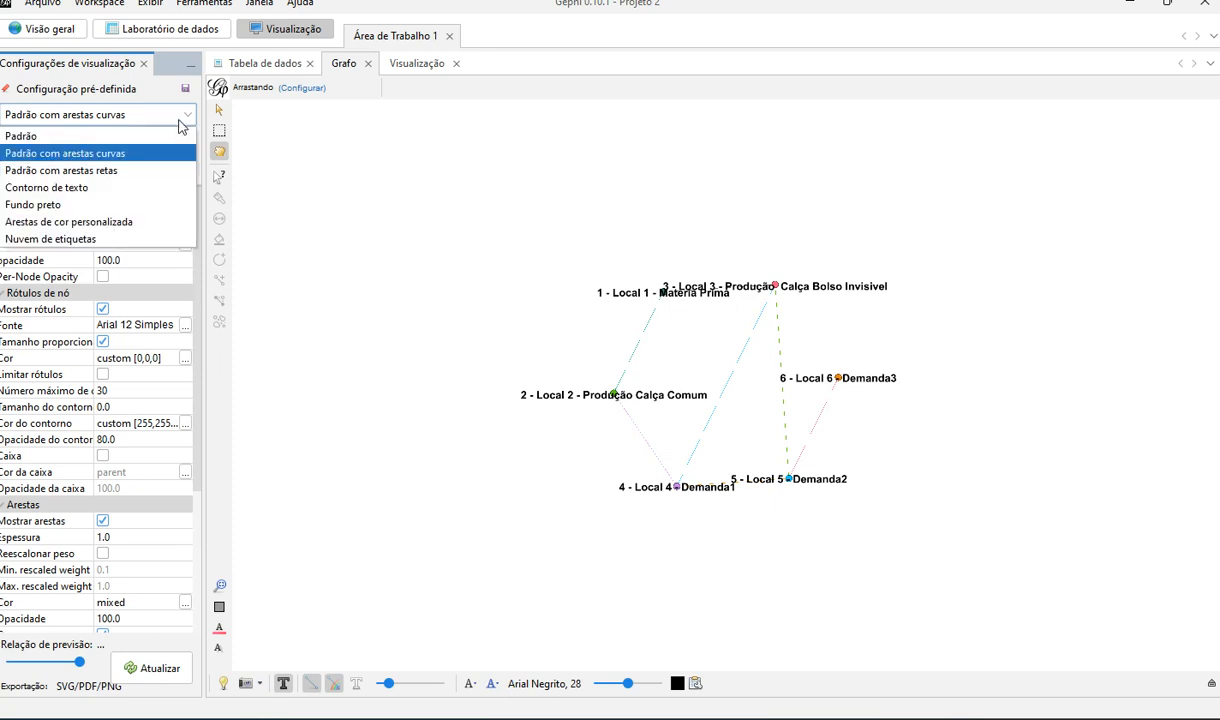
left_click(100, 170)
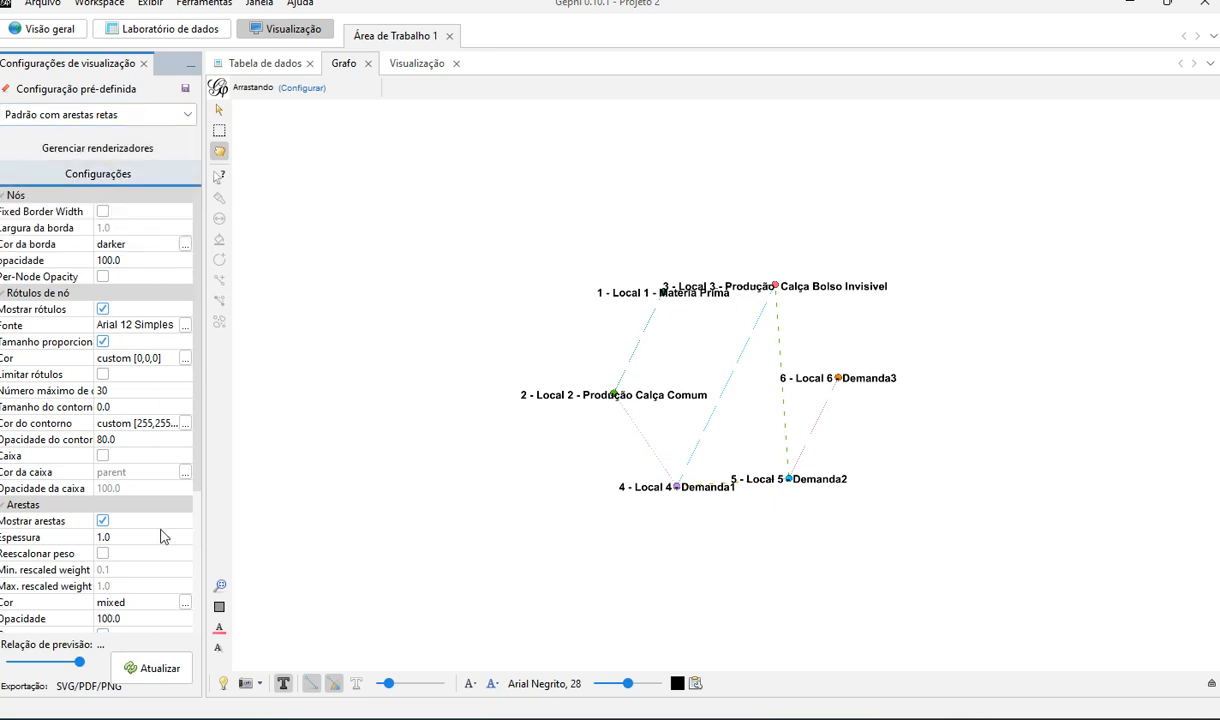
left_click(150, 667)
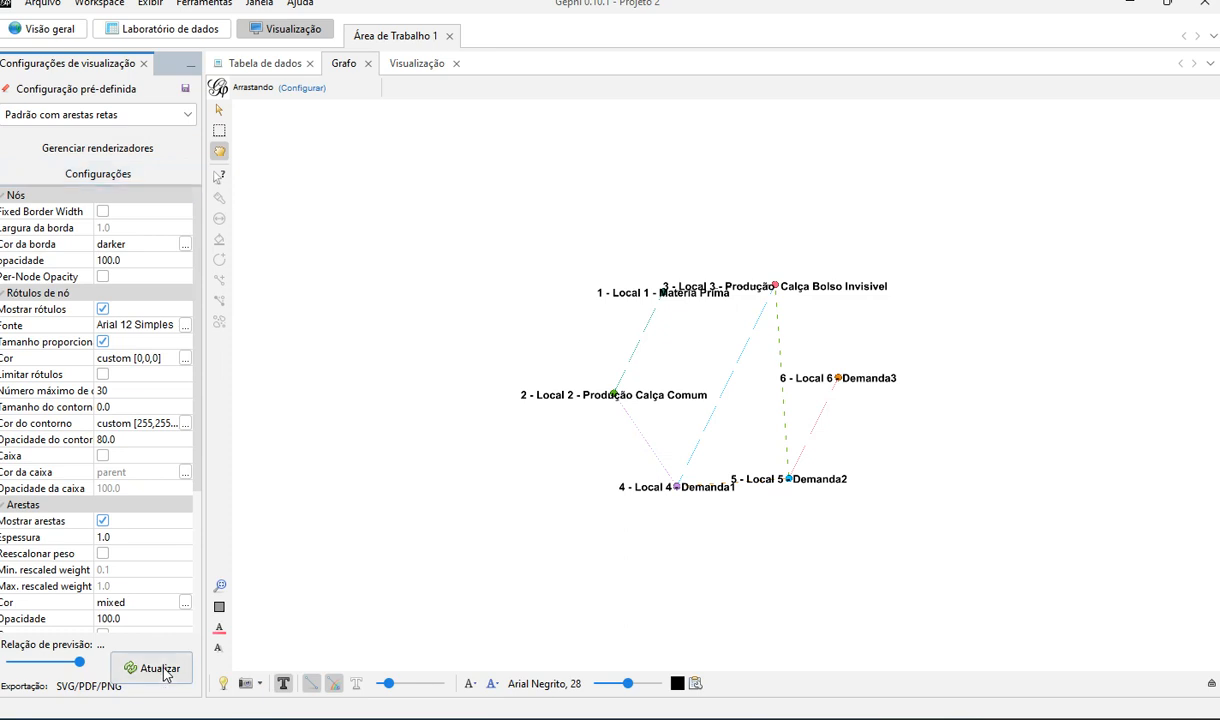
Step: Enable Fixed Border Width, the Caixa option for node labels and Reescalonar peso for edges, and refresh the preview
left_click(102, 212)
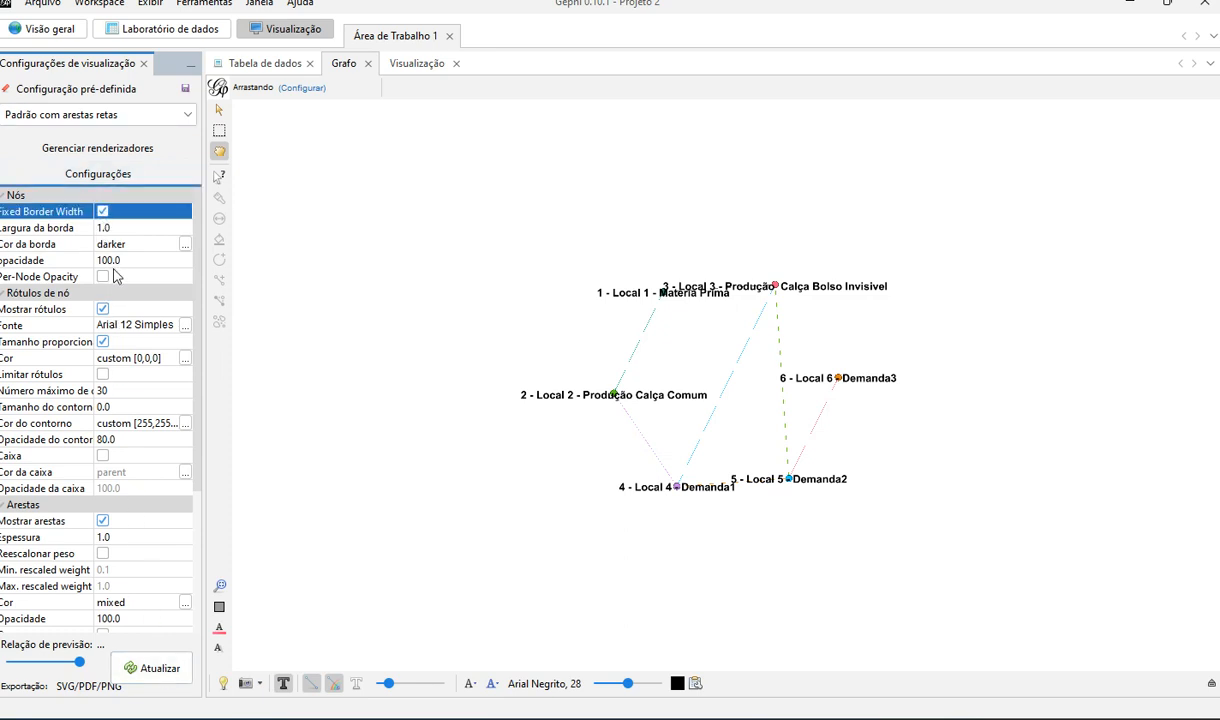
left_click(102, 457)
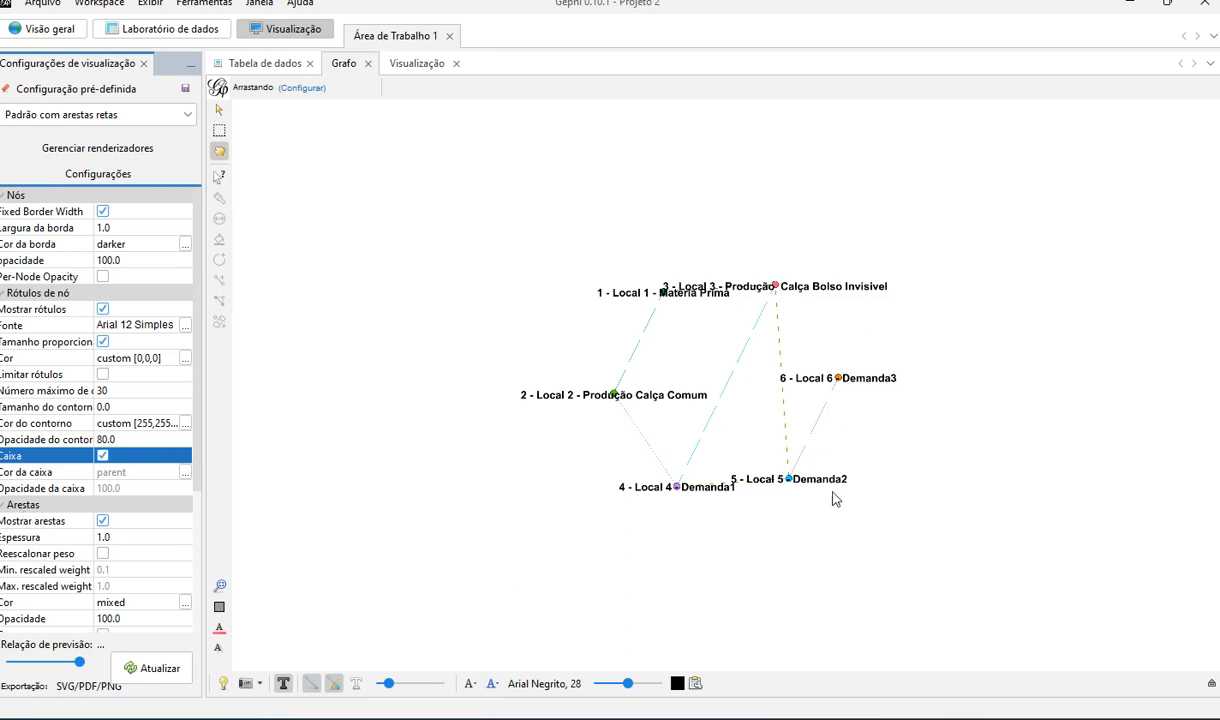
left_click(103, 554)
left_click(129, 671)
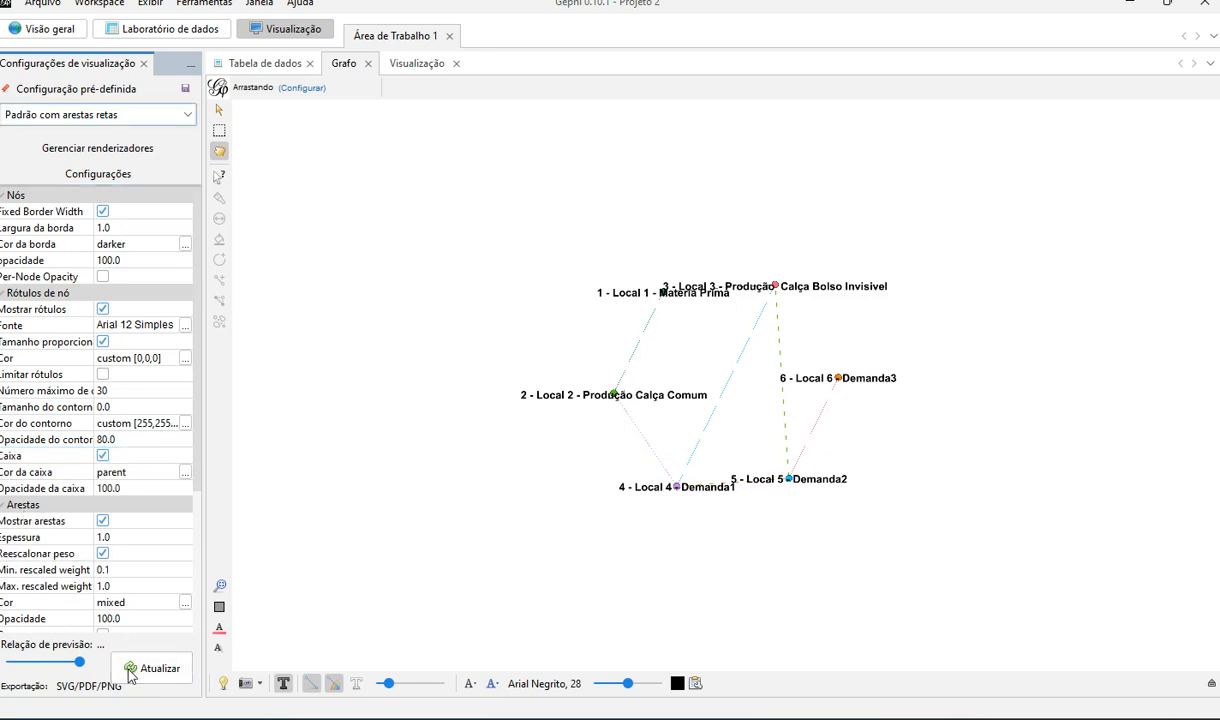
Step: Apply the Contorno de texto preview preset, refresh it, and look through the data table, graph and preview views
left_click(162, 114)
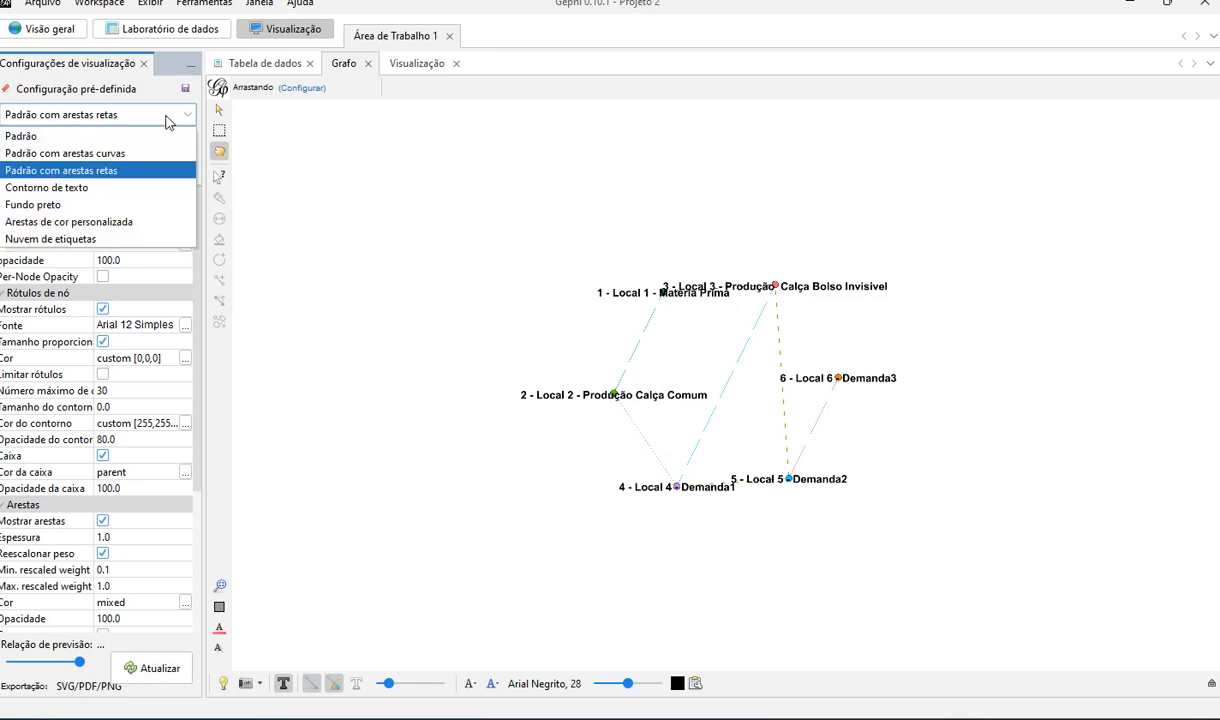
left_click(45, 188)
left_click(155, 669)
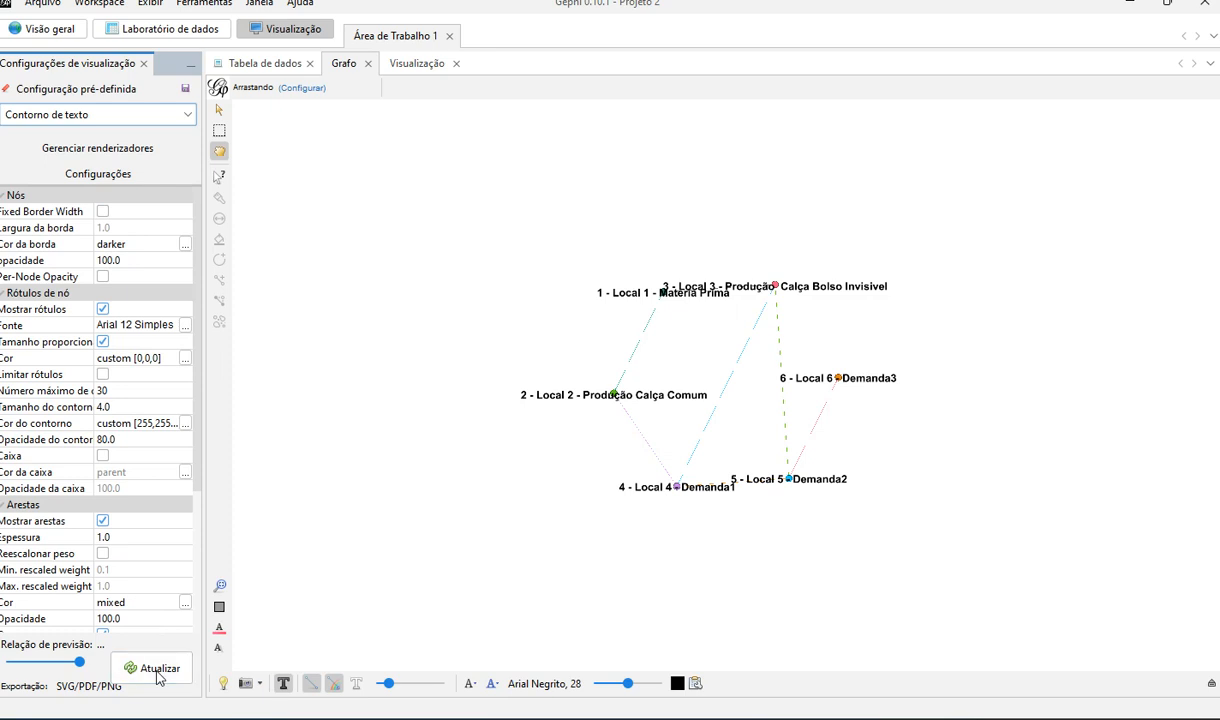
left_click(275, 66)
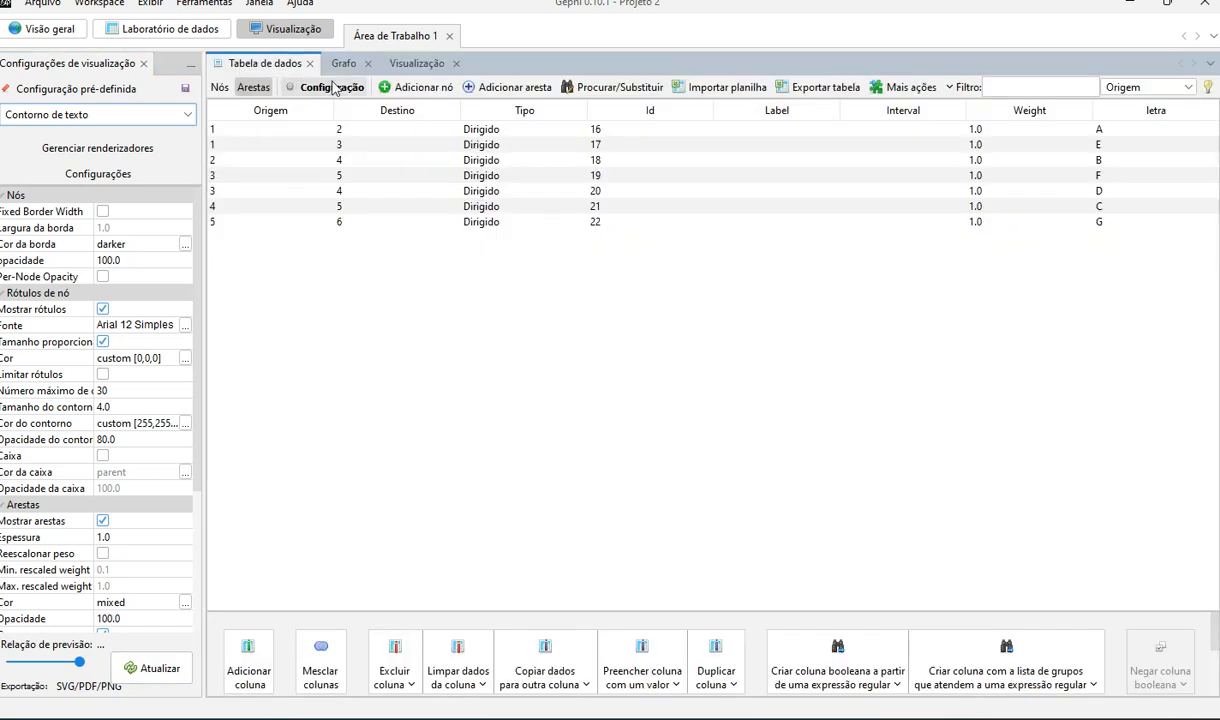
left_click(339, 66)
left_click(428, 68)
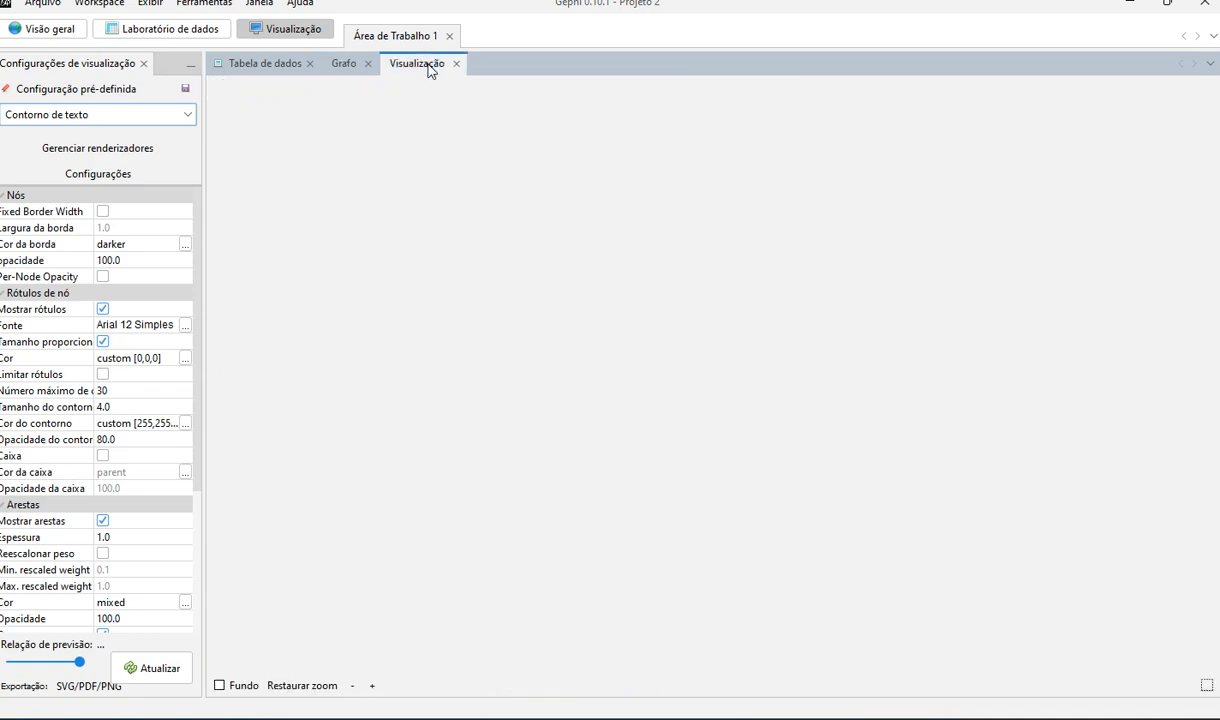
Step: Return to the graph overview, run the Grau médio statistic and close its report
left_click(37, 36)
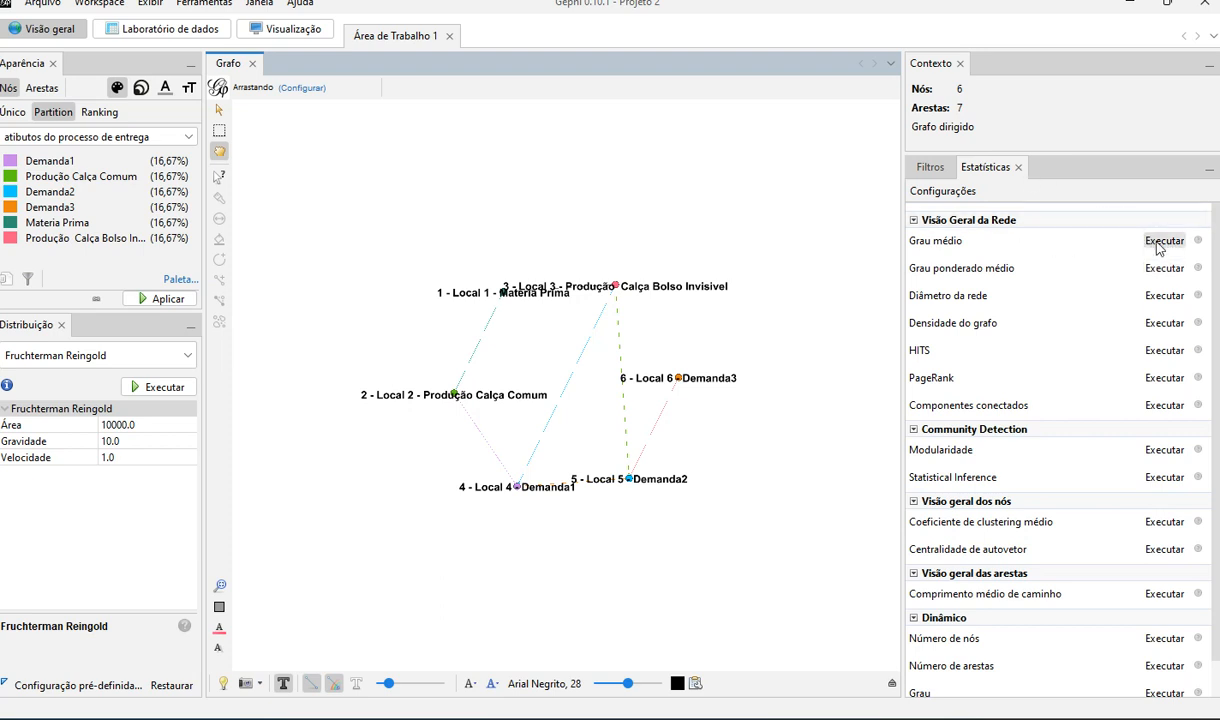
left_click(1162, 244)
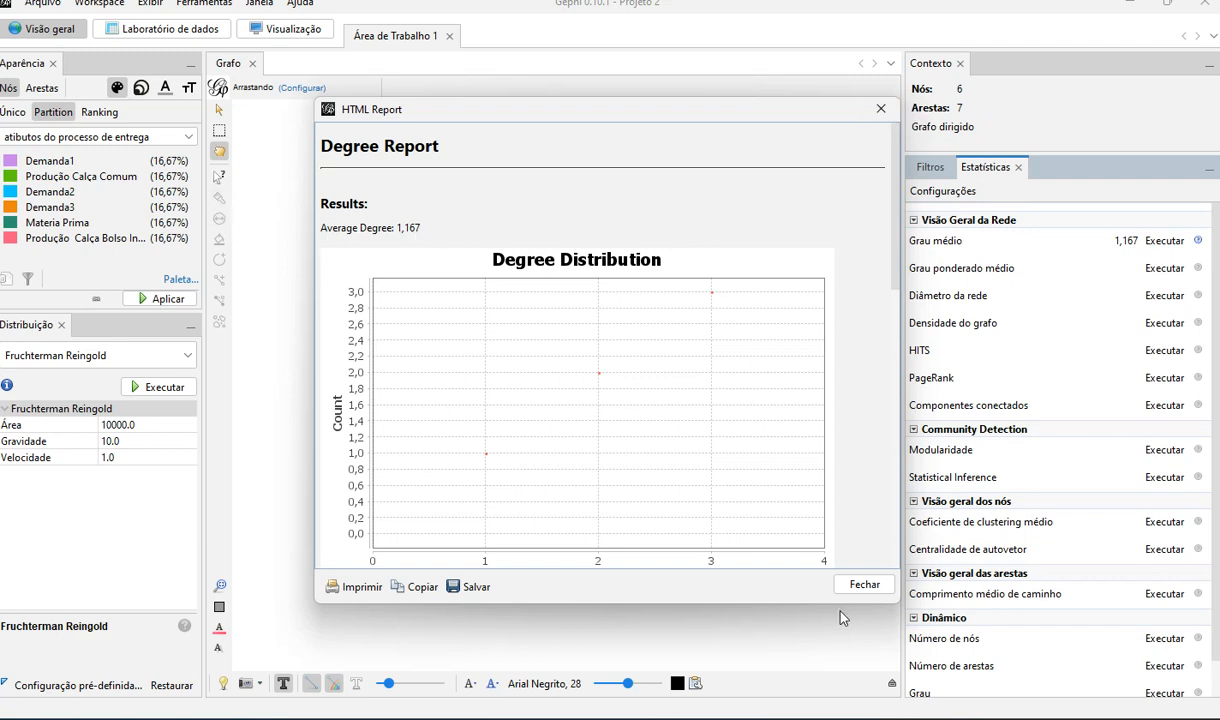
left_click(864, 584)
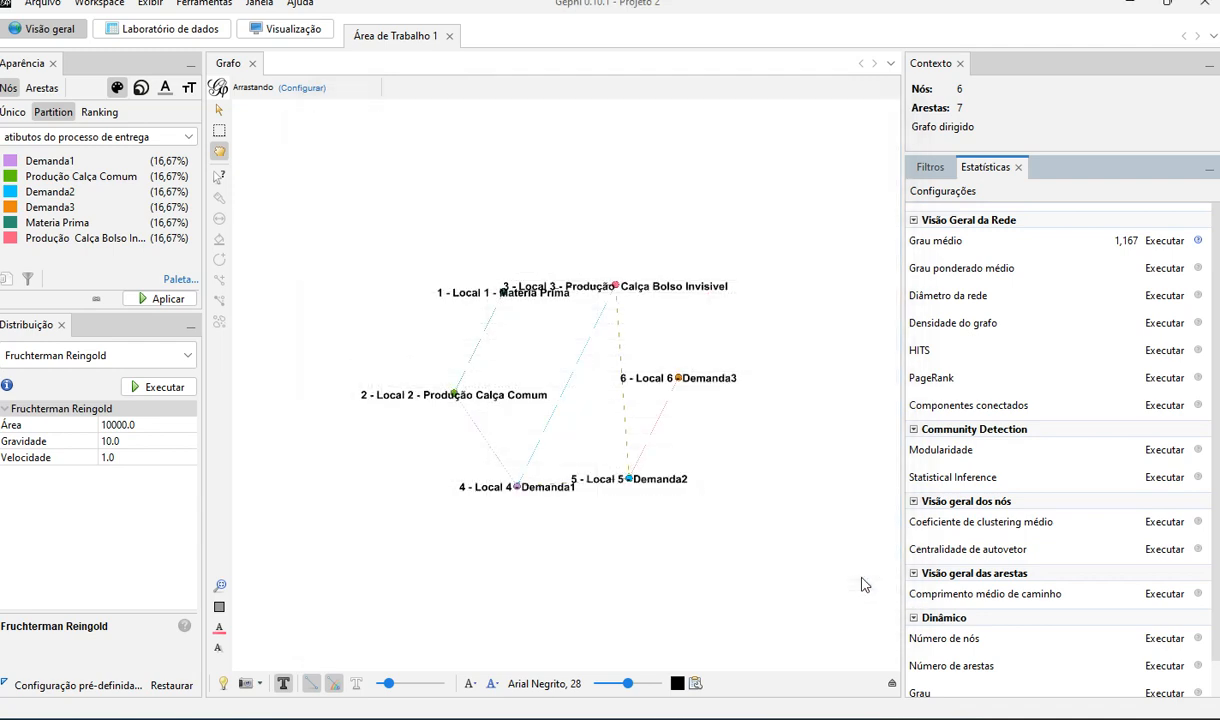
Step: Run the Grau ponderado médio statistic on the network and close its report without saving it
left_click(1155, 274)
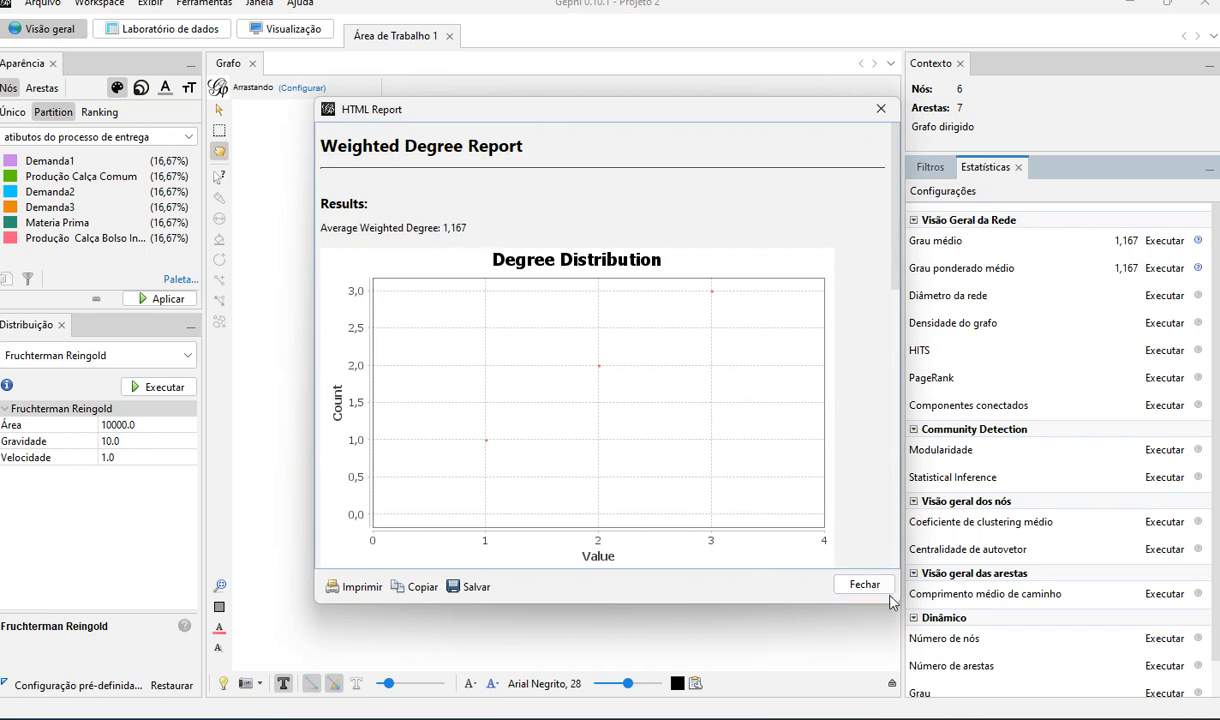
left_click(468, 589)
left_click(846, 203)
left_click(859, 587)
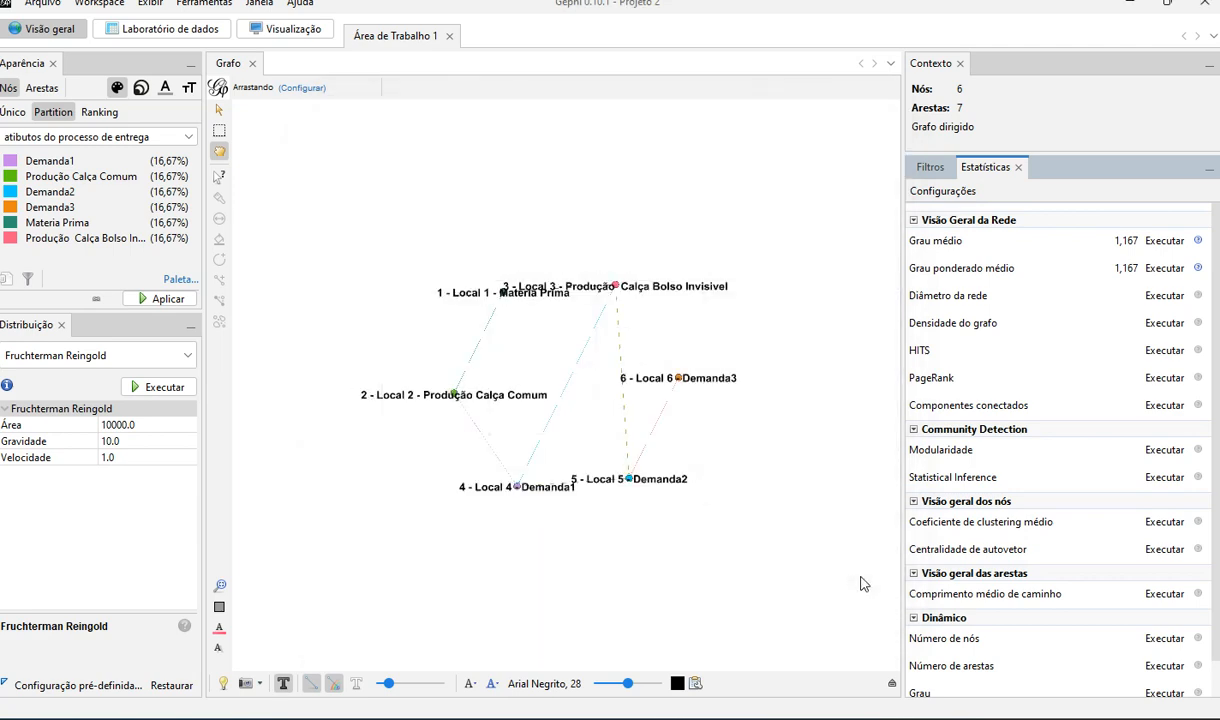
Step: Run the Diâmetro da rede statistic as Dirigido, without normalizing centralities, and close its report
left_click(1152, 298)
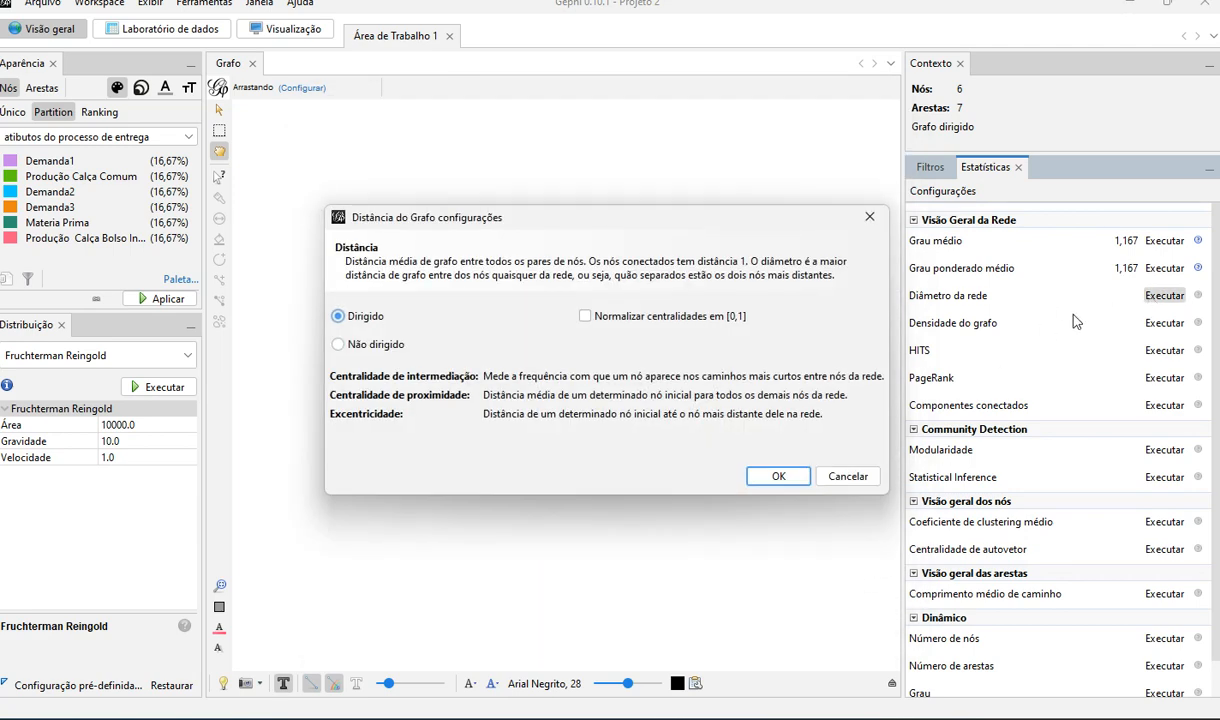
left_click(780, 476)
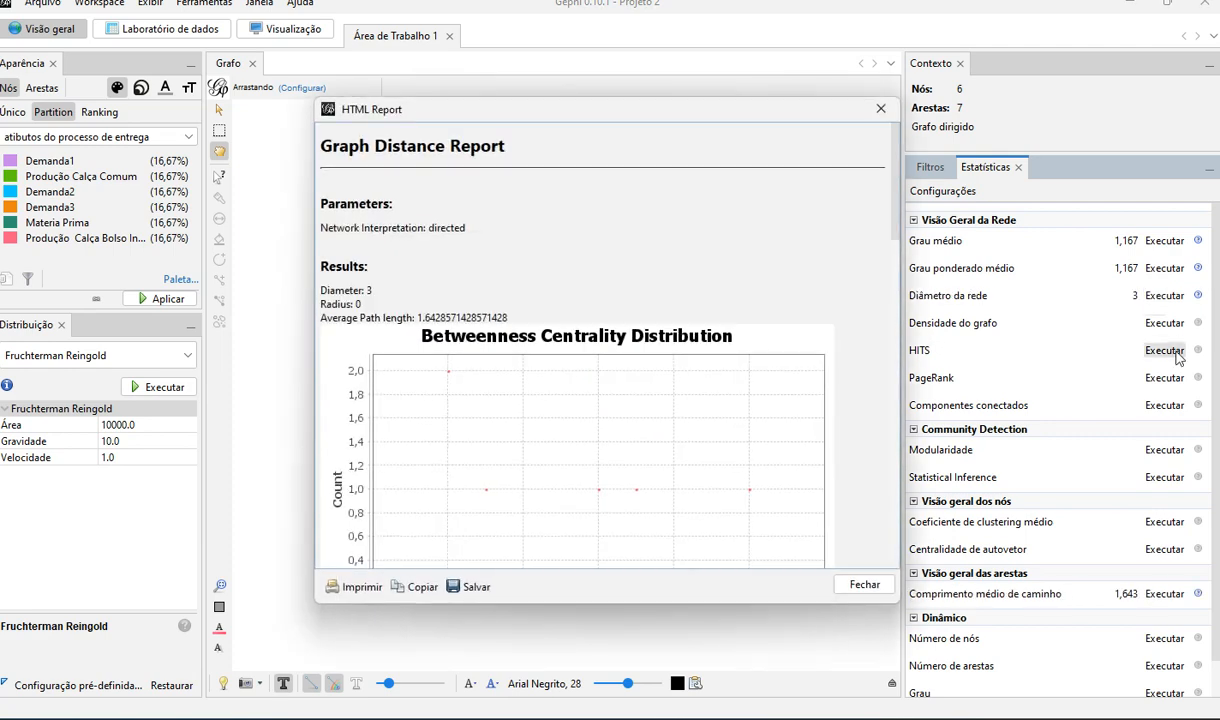
left_click(864, 584)
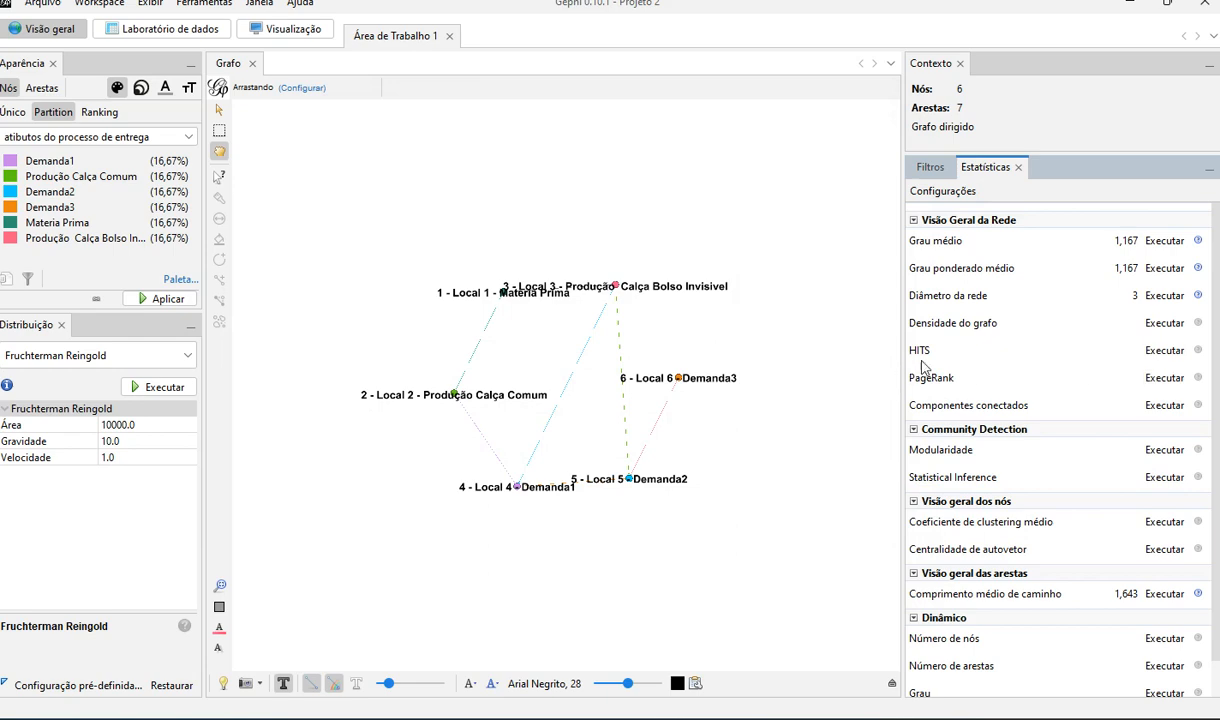
Step: Run the HITS statistic as Dirigido with epsilon 1.0E-4 and close its report
left_click(1180, 358)
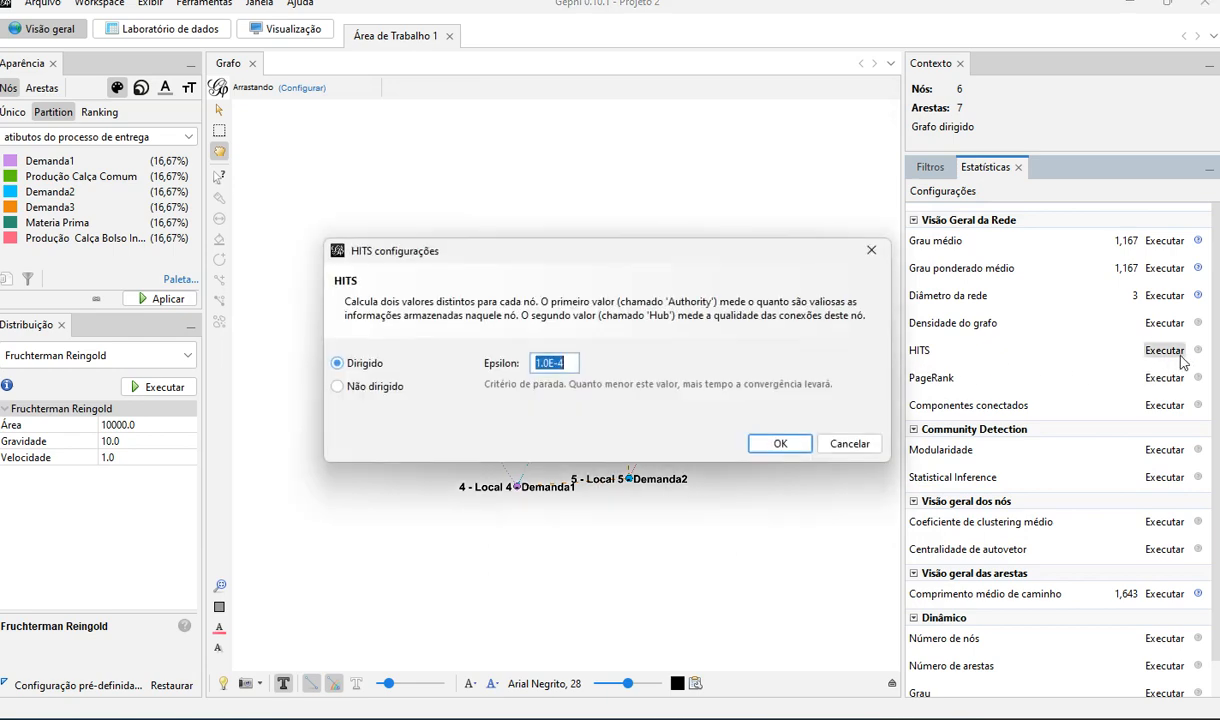
left_click(746, 430)
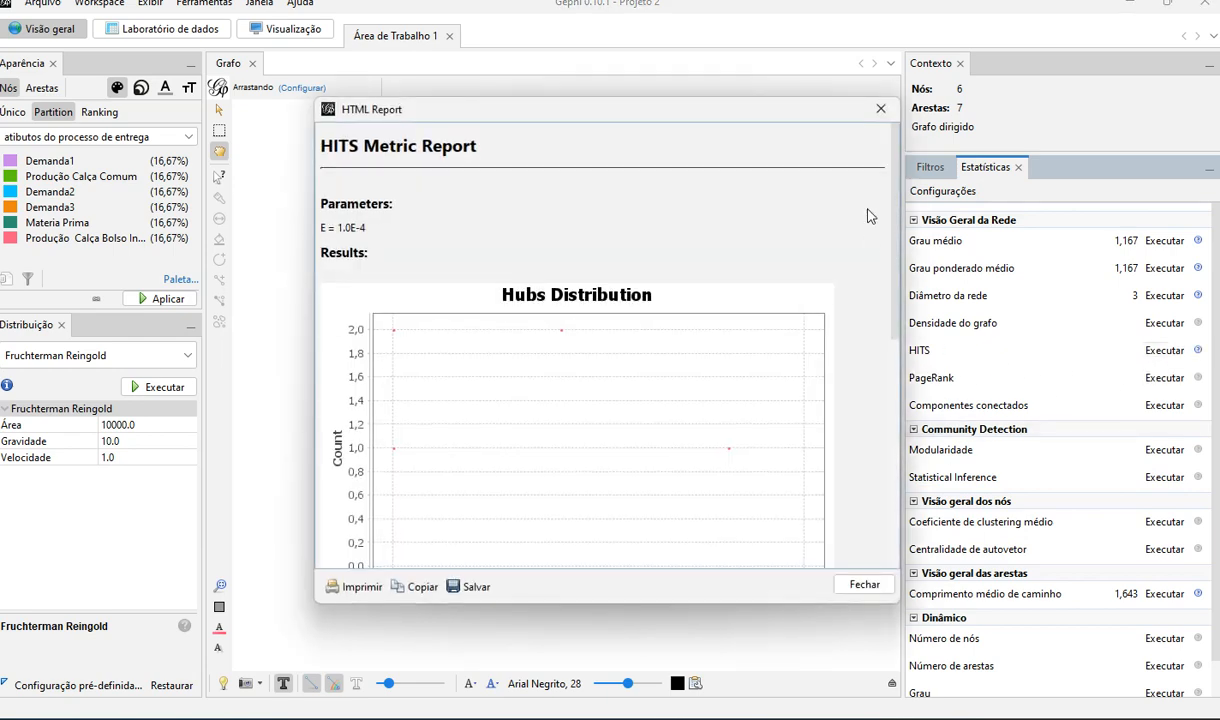
left_click(880, 108)
Step: Run the Densidade do grafo statistic as Dirigido and close its report
left_click(1162, 324)
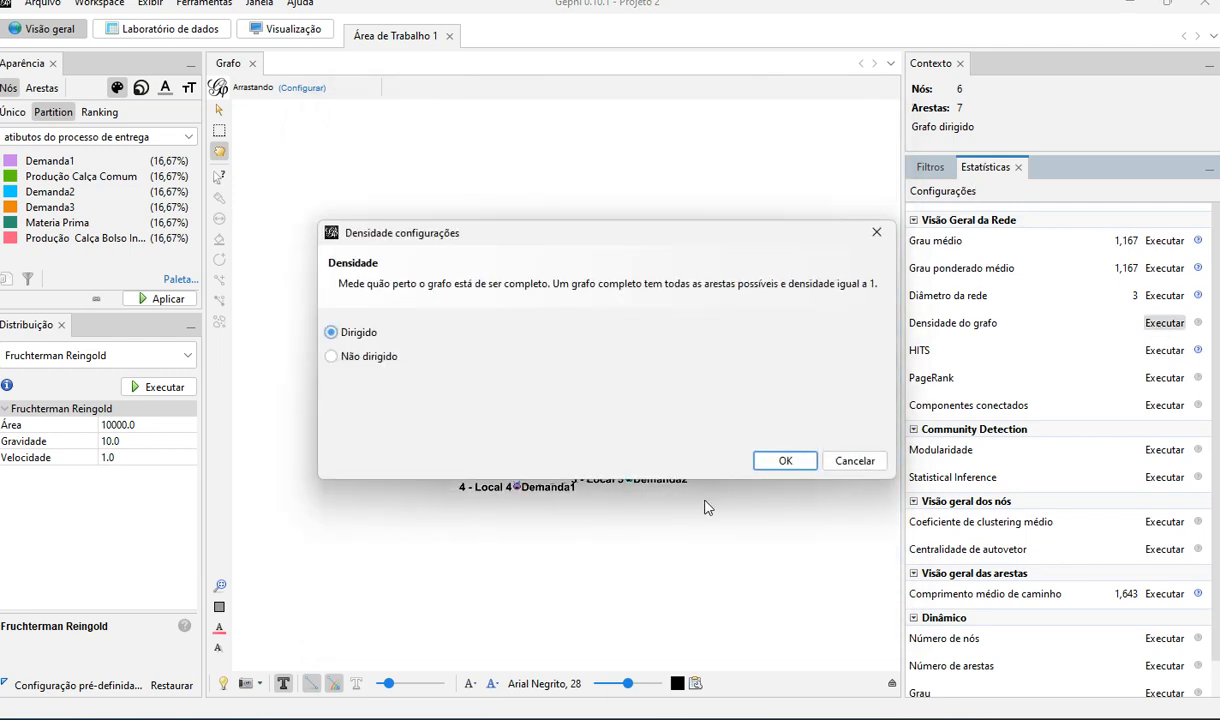
left_click(783, 461)
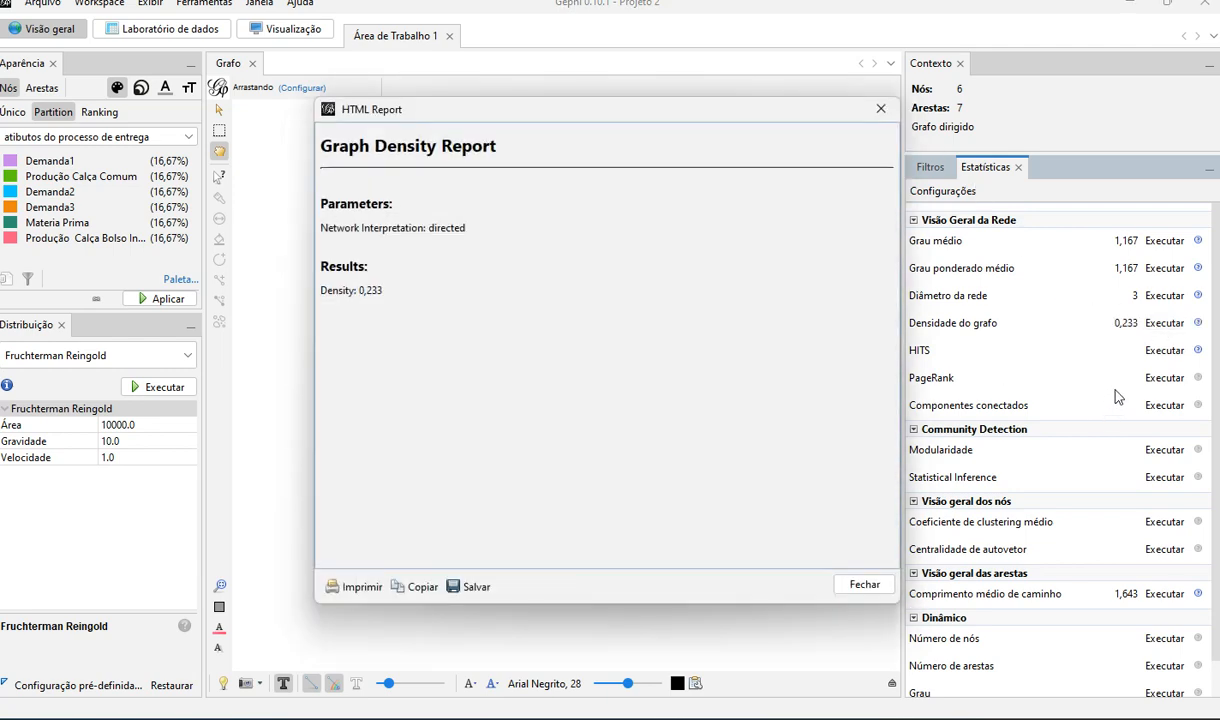
left_click(880, 110)
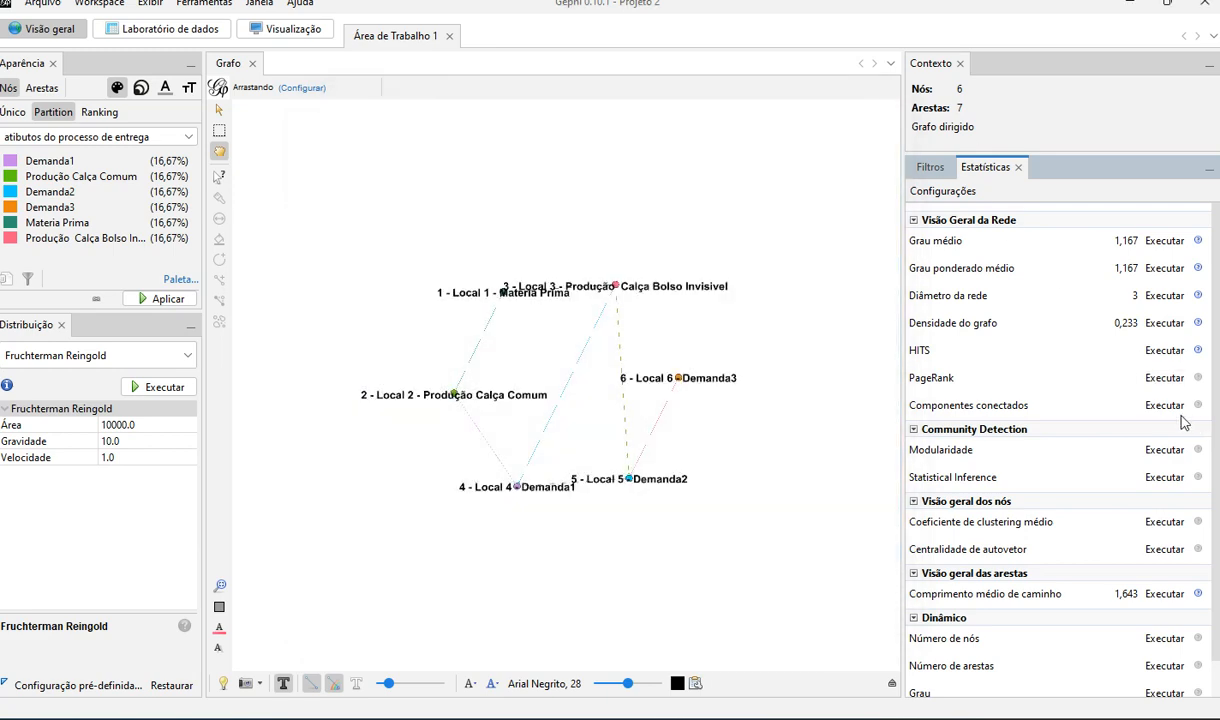
Step: Run the Componentes conectados statistic as Dirigido, look through its size distribution report and close it
left_click(1164, 405)
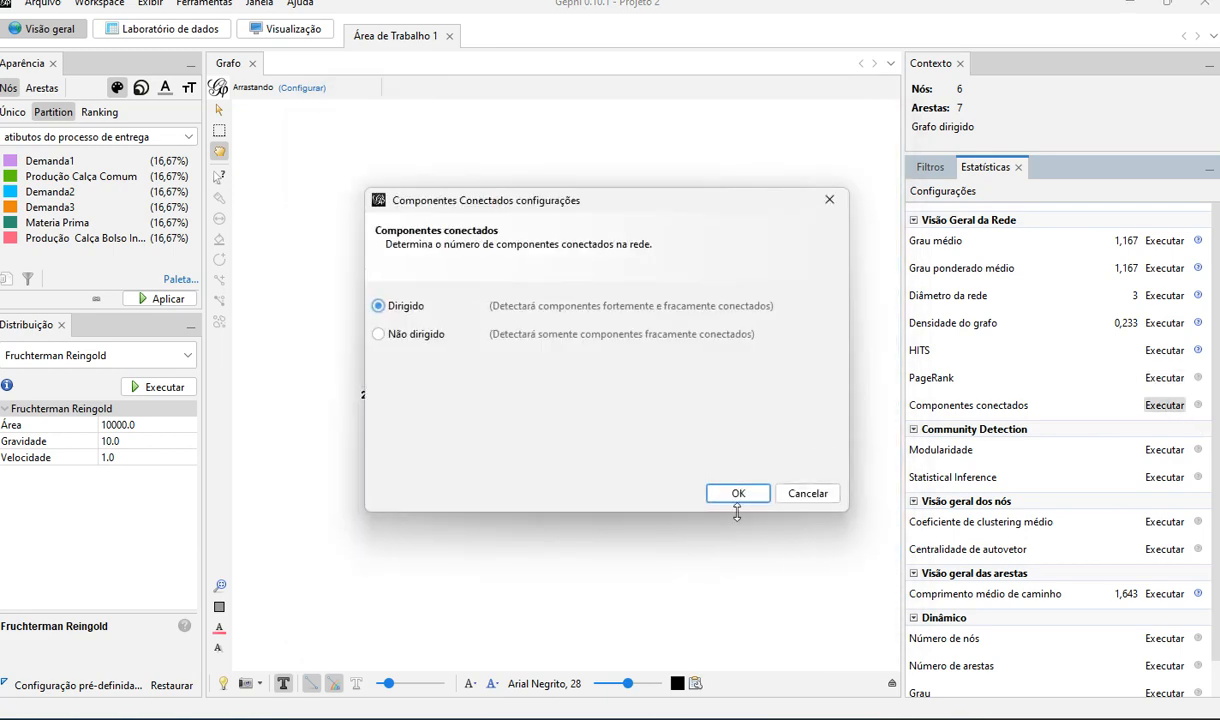
left_click(738, 494)
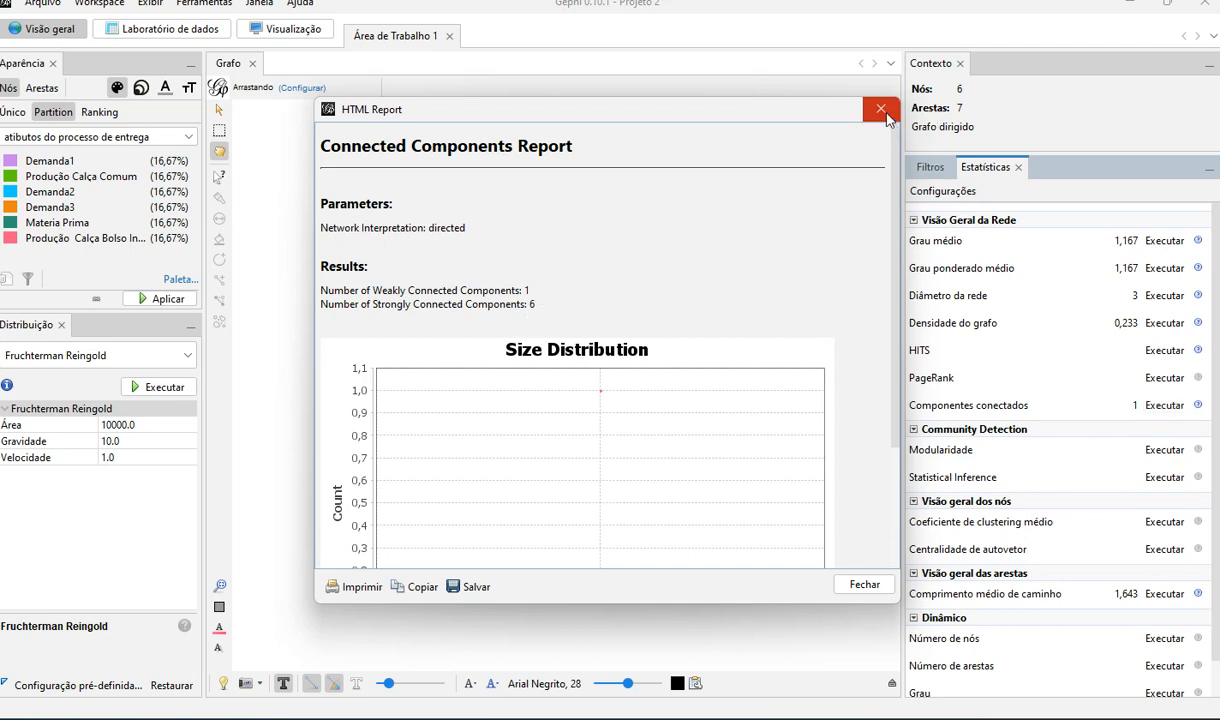
scroll(784, 290, "down", 3)
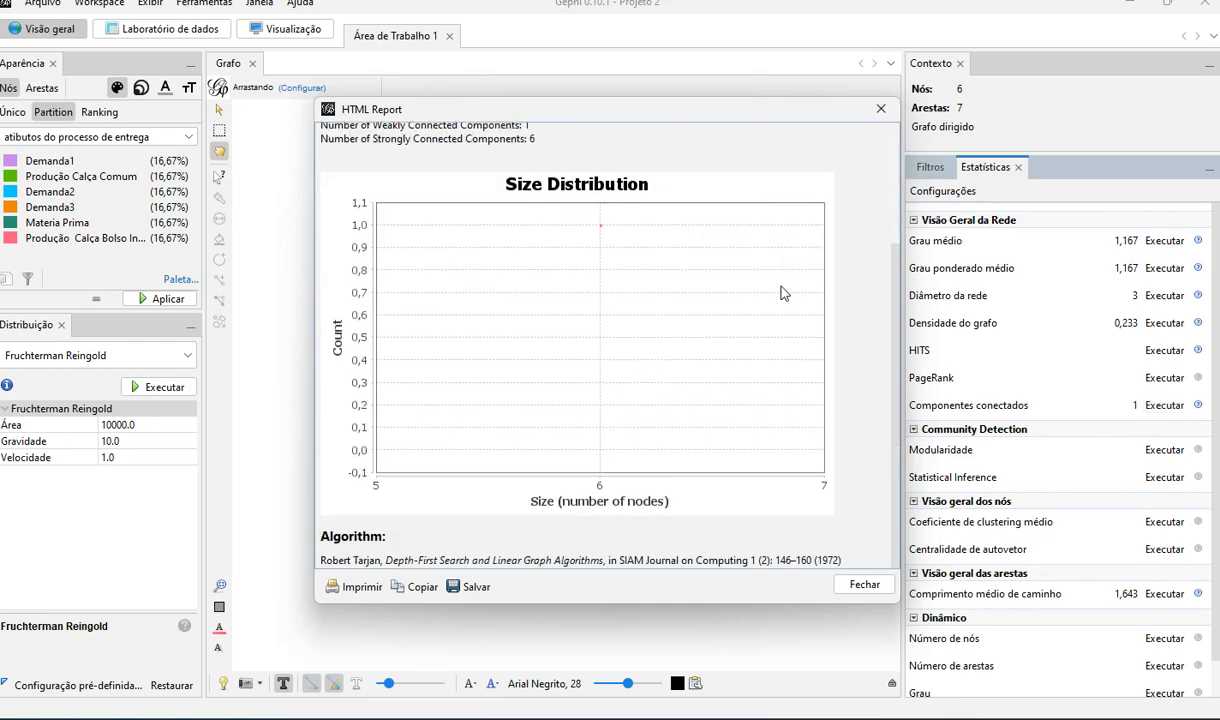
scroll(784, 290, "up", 3)
left_click(881, 110)
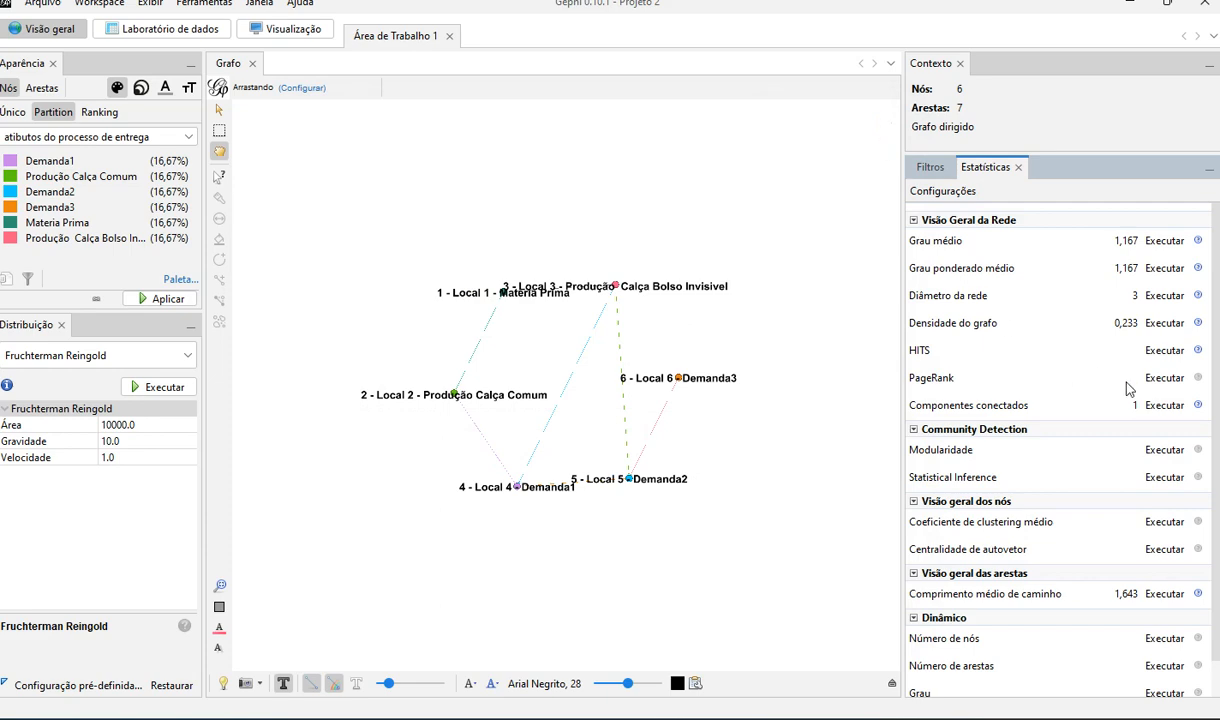
Step: Run Modularidade with random decomposition, edge weights and resolution 1.0, then run Statistical Inference, closing both reports
left_click(1166, 450)
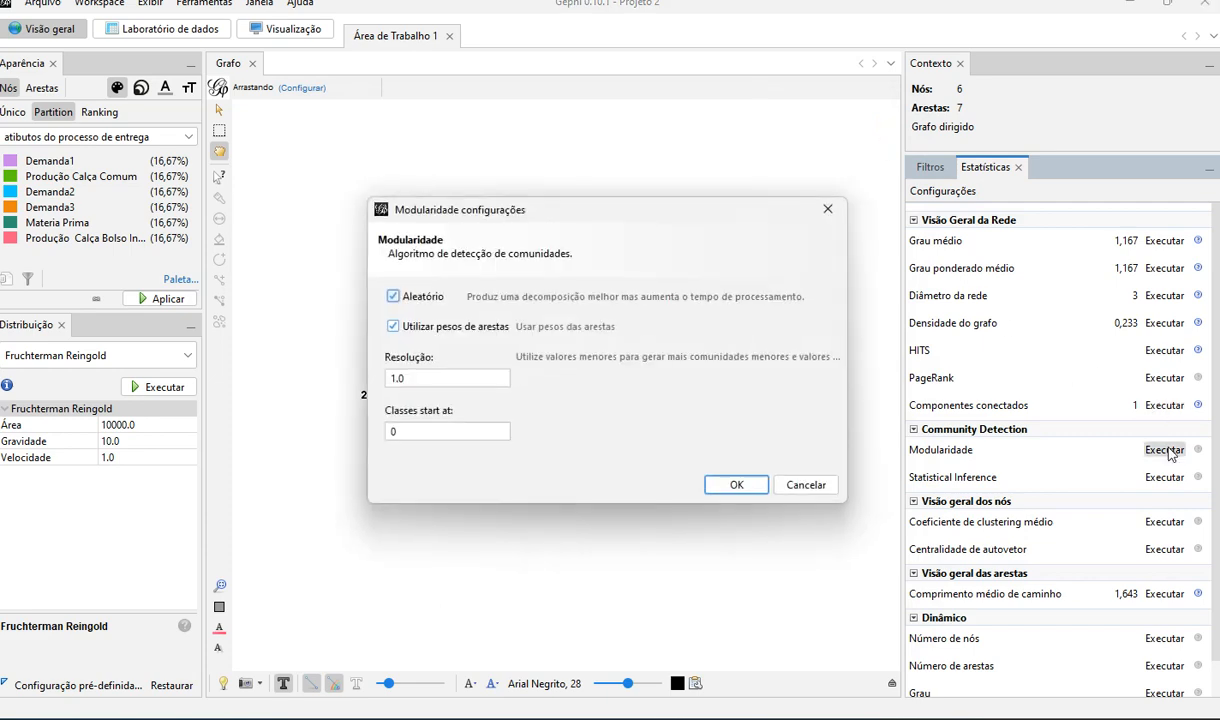
left_click(733, 485)
left_click(863, 585)
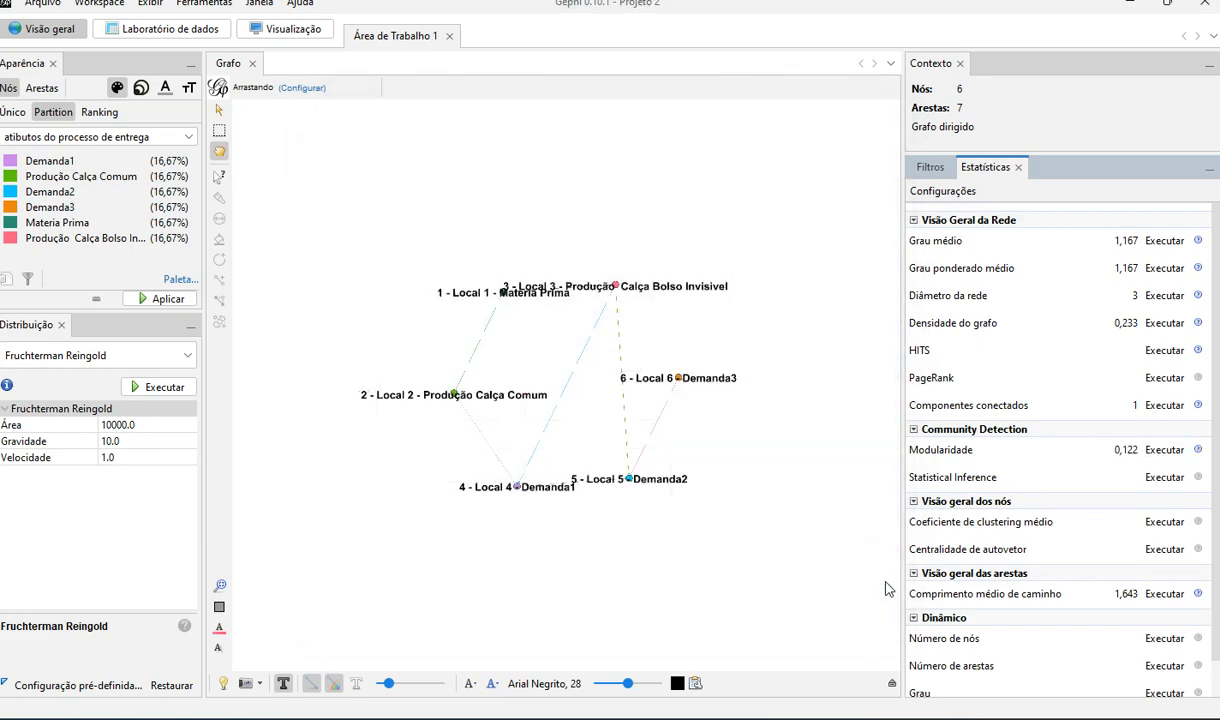
left_click(1165, 478)
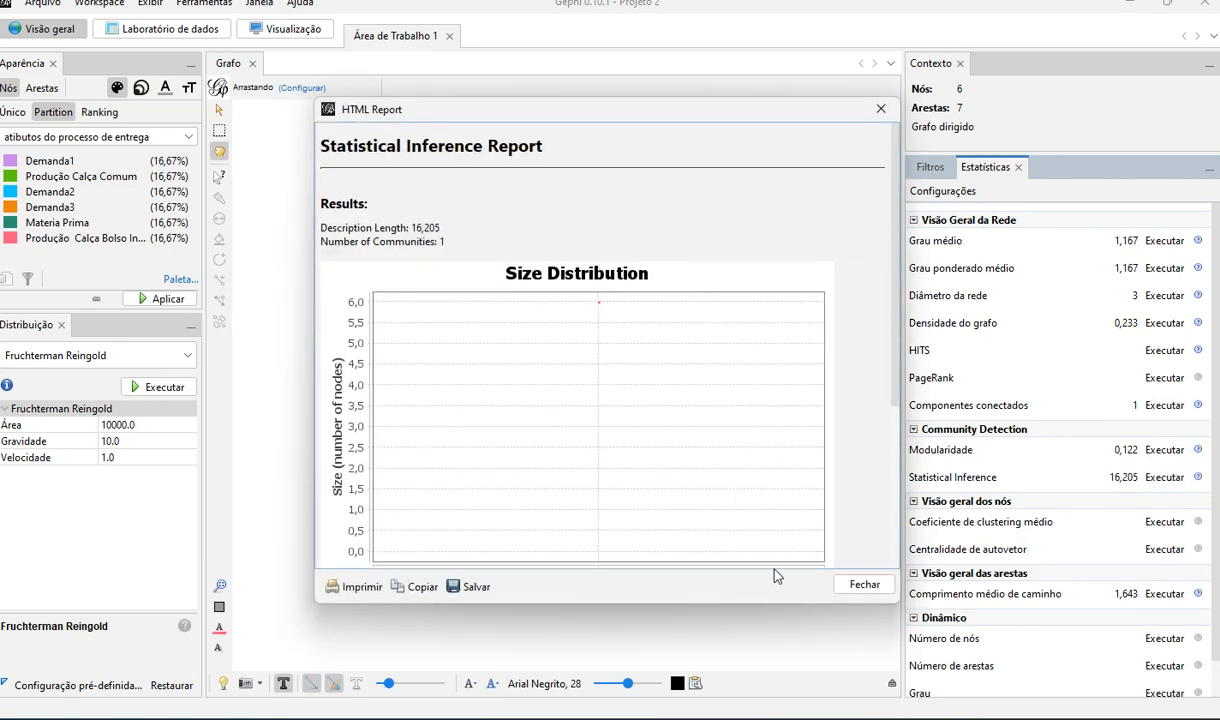
left_click(860, 588)
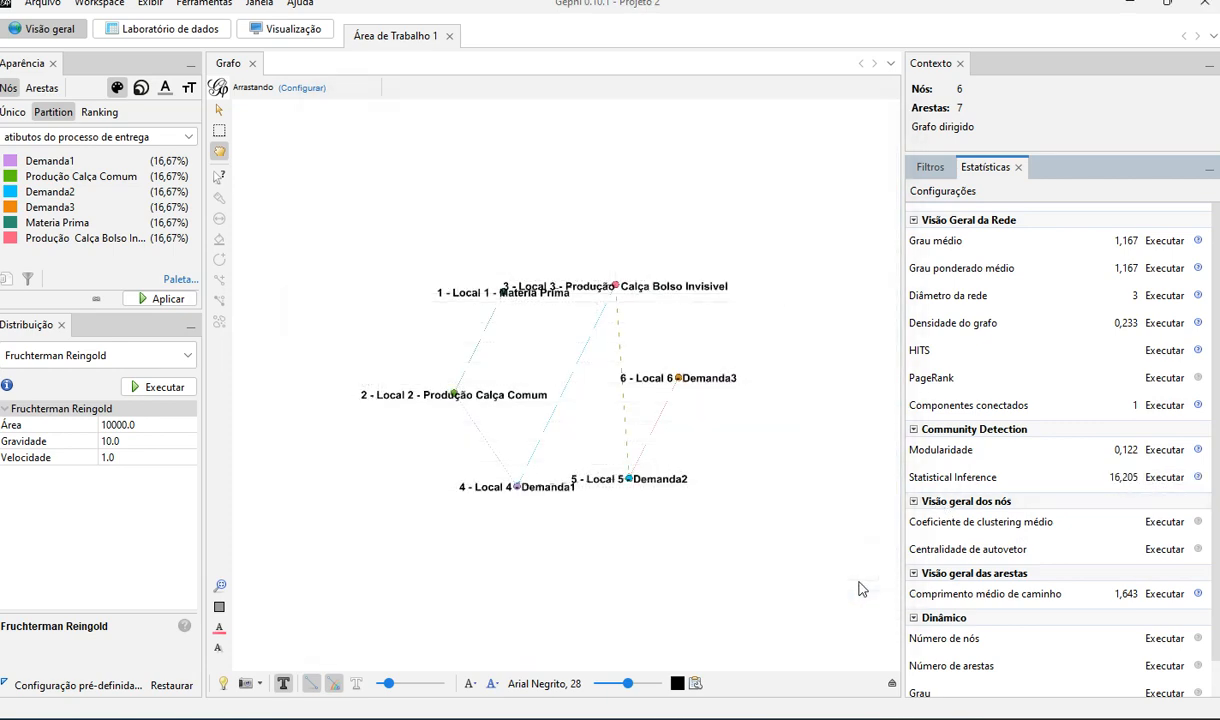
Step: Run the Coeficiente de clustering médio statistic as Dirigido, look through its distribution report and close it
left_click(1164, 521)
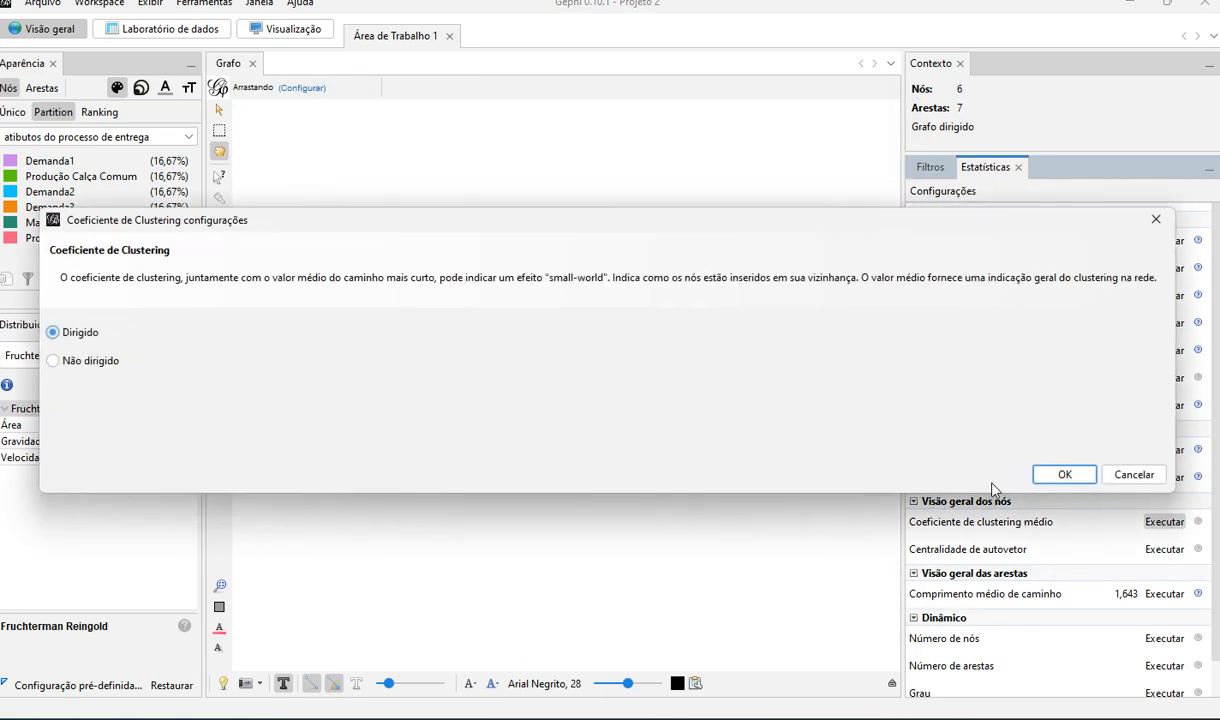
left_click(1040, 478)
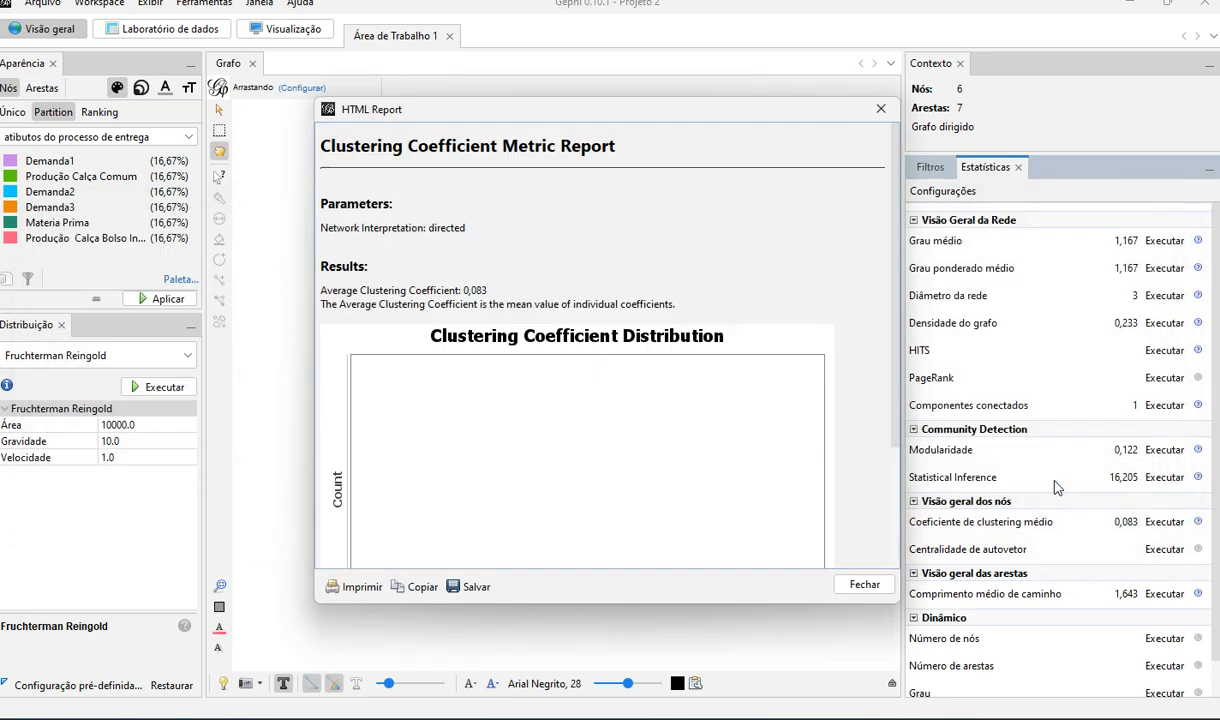
scroll(730, 421, "down", 5)
scroll(728, 427, "up", 5)
left_click(880, 108)
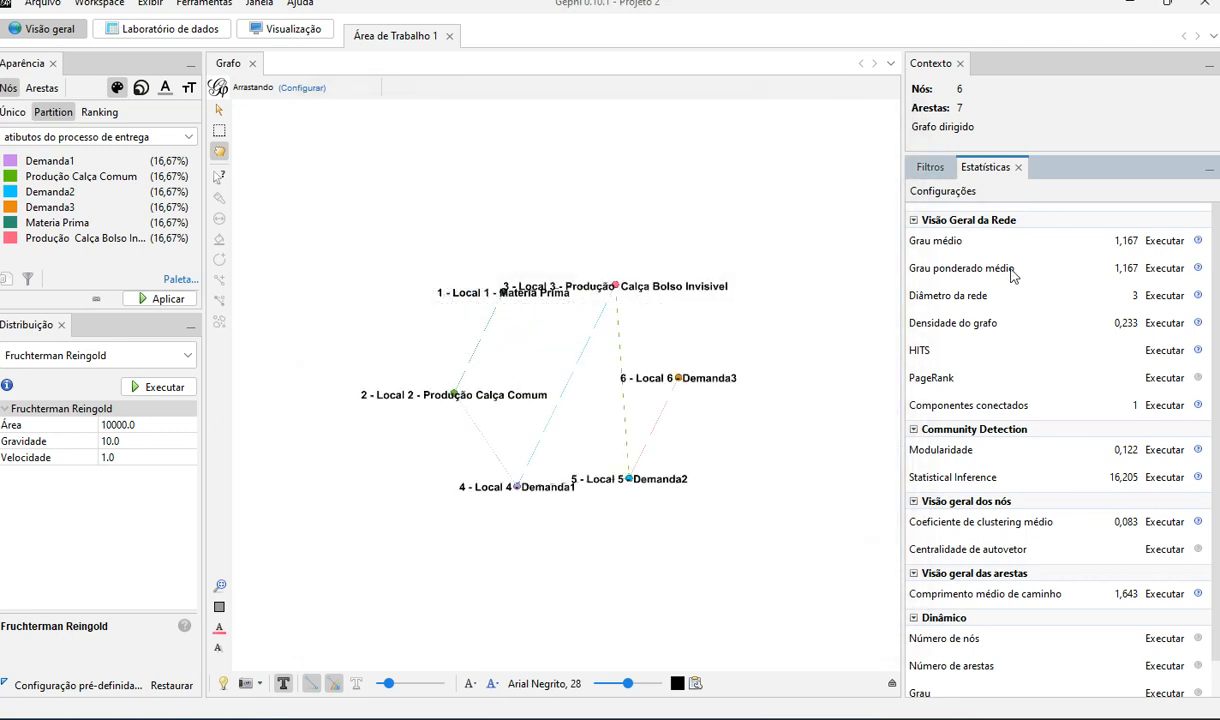
Step: Run the Centralidade de autovetor statistic as Dirigido with 100 iterations and close its report
left_click(1163, 549)
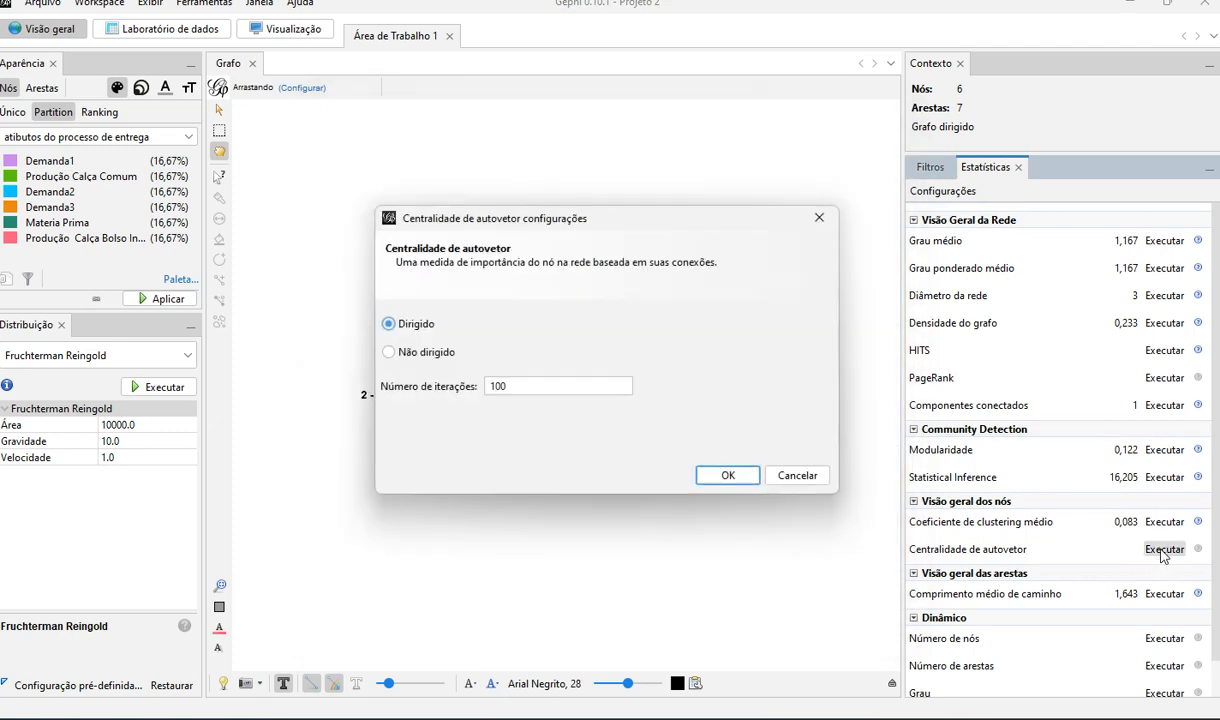
left_click(728, 476)
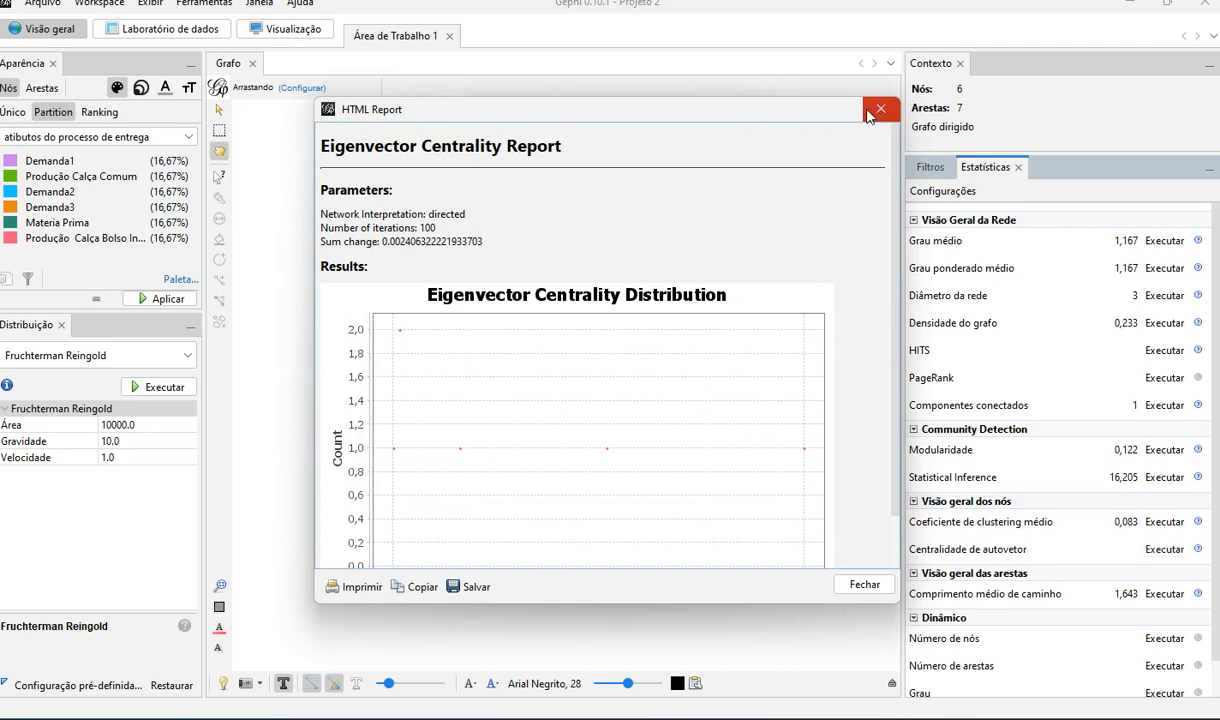
left_click(880, 108)
Step: Run the Comprimento médio de caminho statistic as Dirigido without normalizing centralities and close its distance report
scroll(1060, 530, "down", 1)
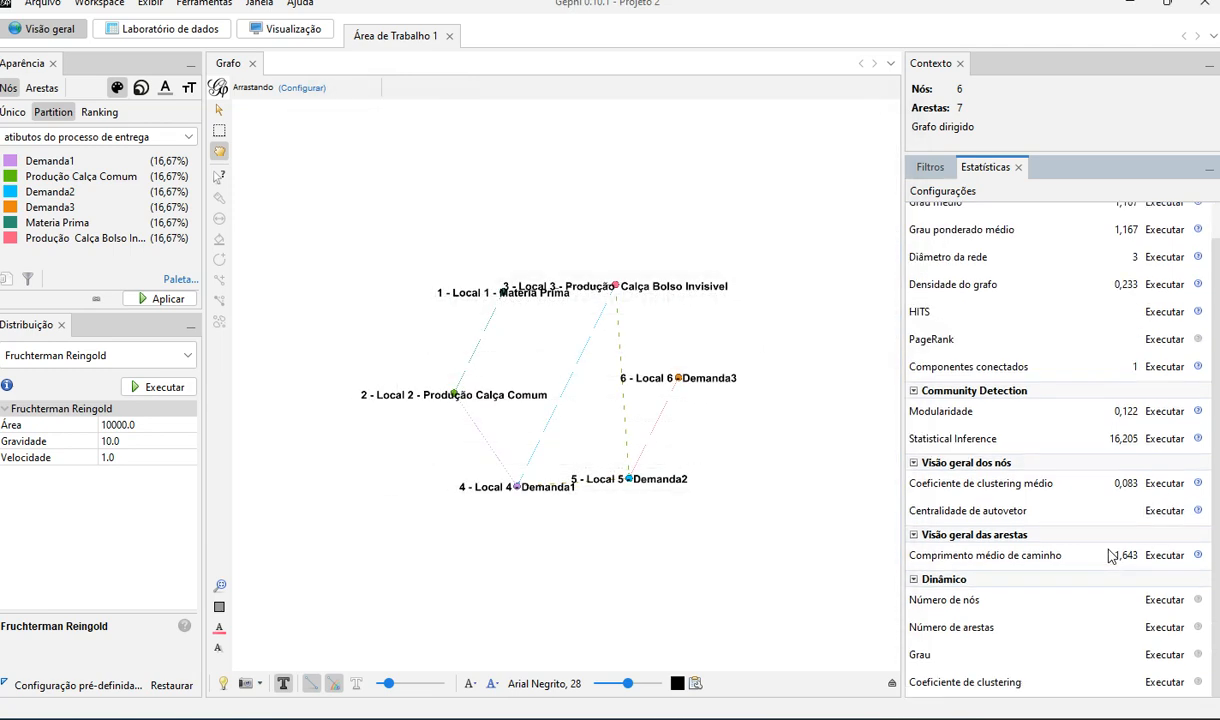
left_click(1163, 555)
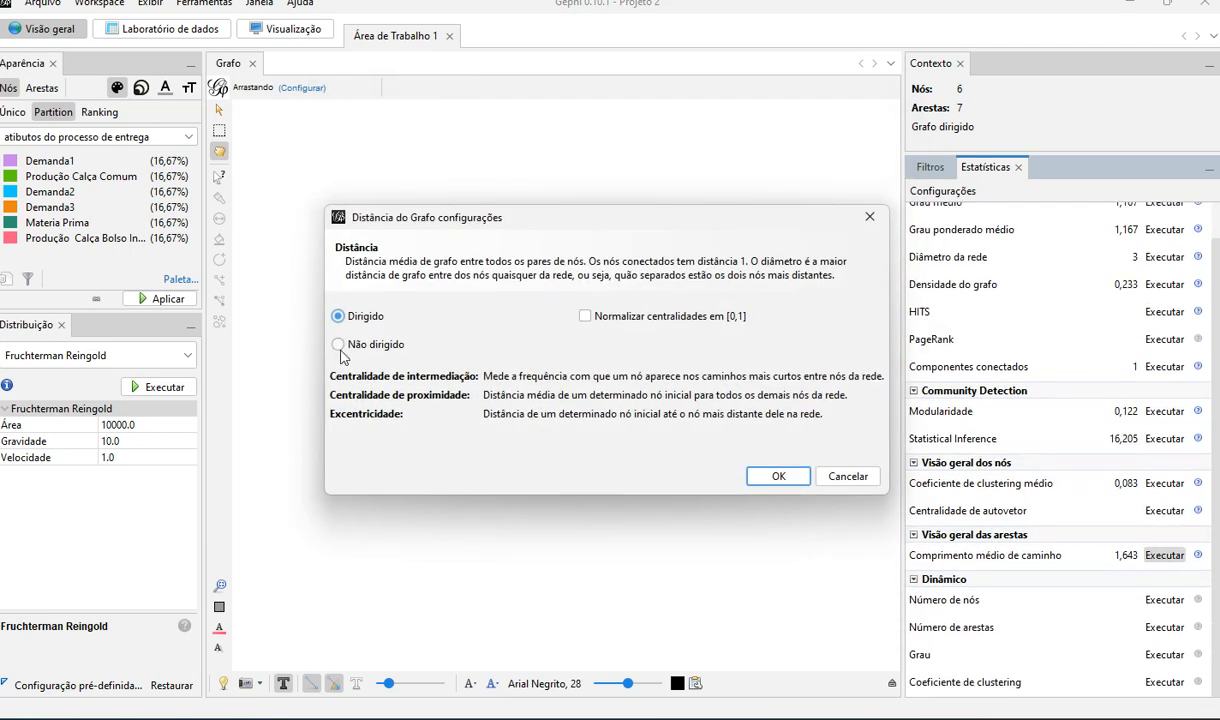
left_click(780, 477)
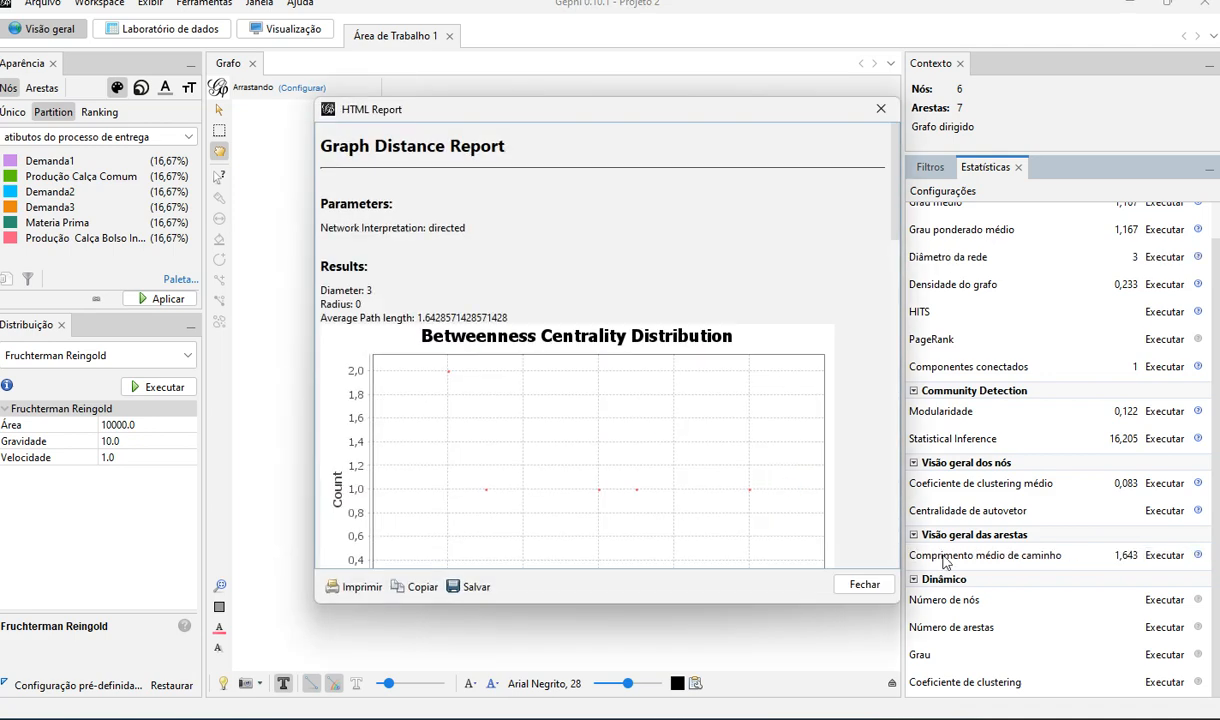
left_click(880, 109)
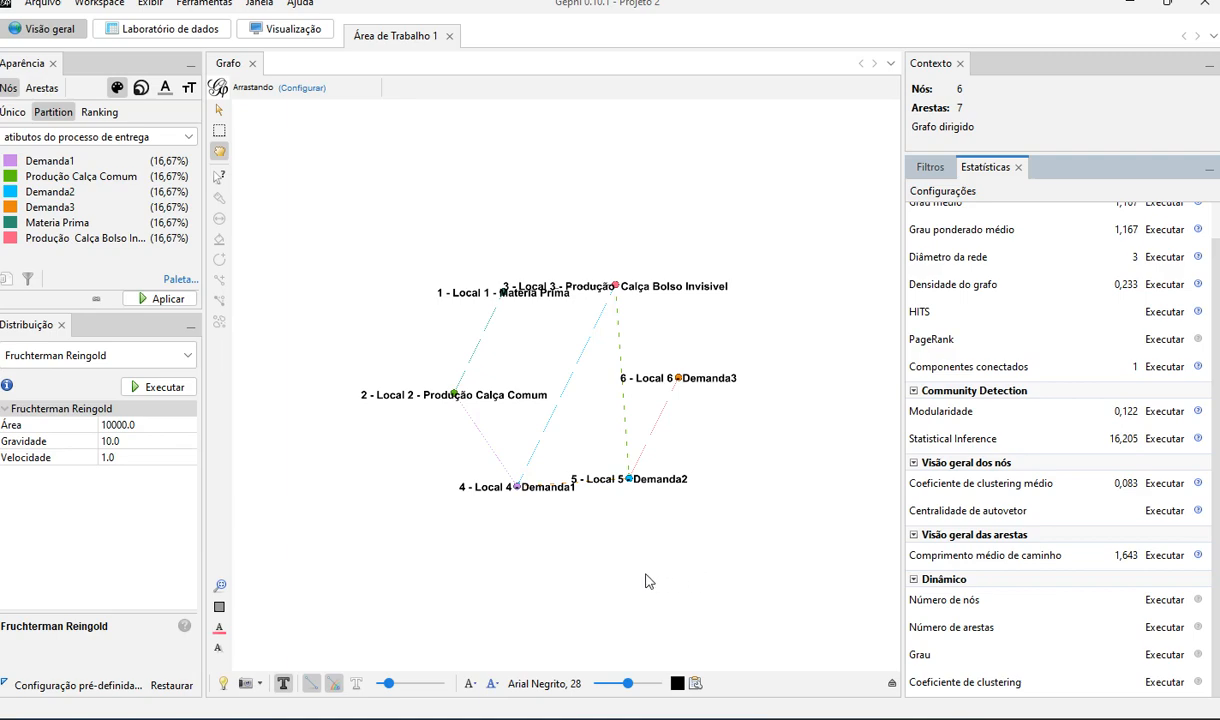
Step: Switch to the Word document and read through the table of network metrics, their values and explanations
key("alt+Tab")
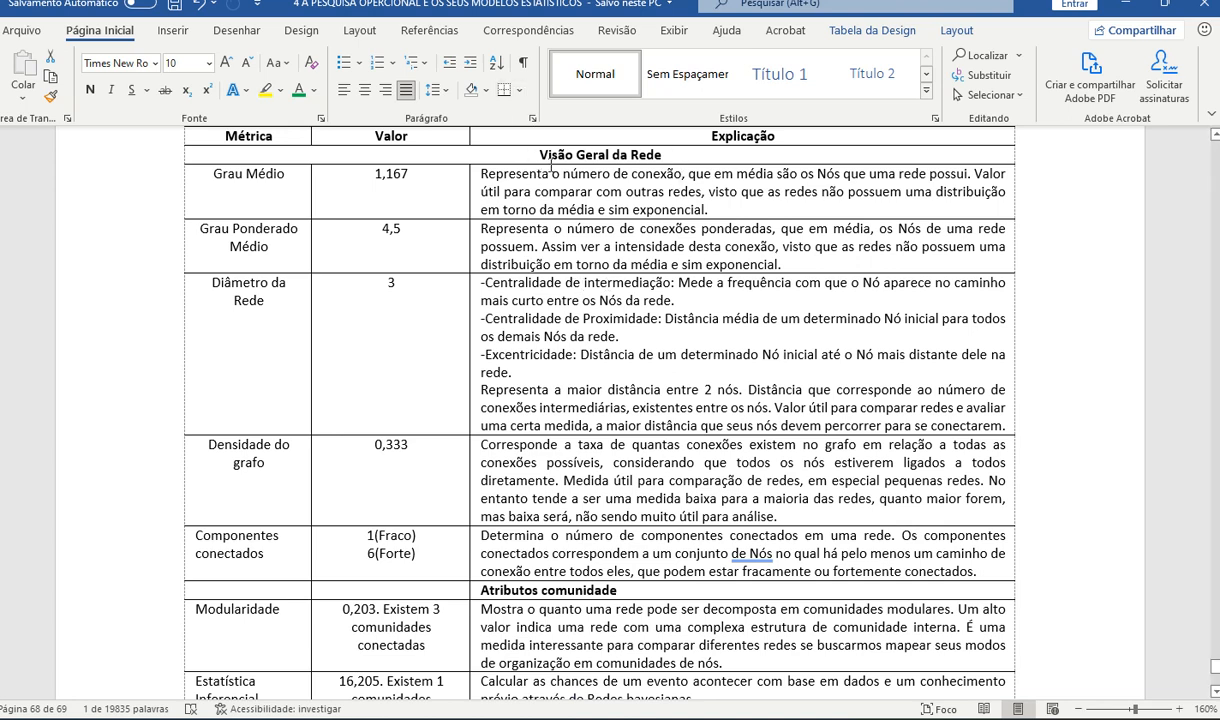
scroll(530, 609, "down", 6)
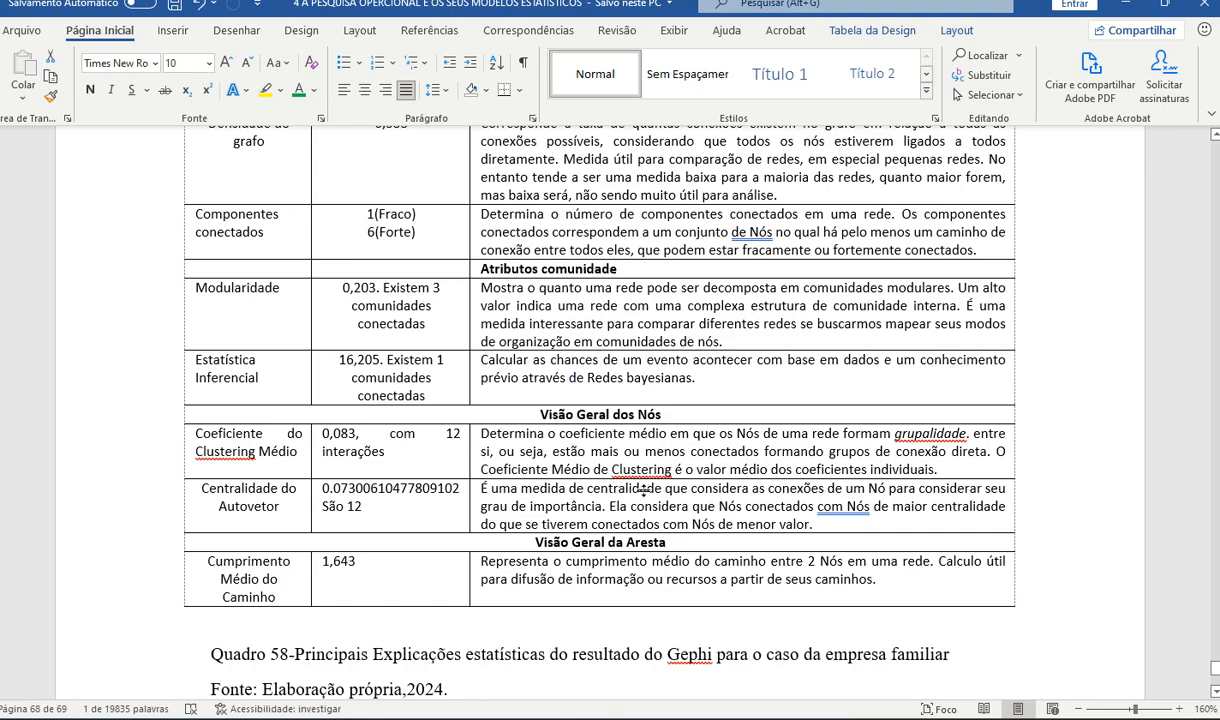
scroll(645, 490, "up", 8)
scroll(645, 490, "down", 3)
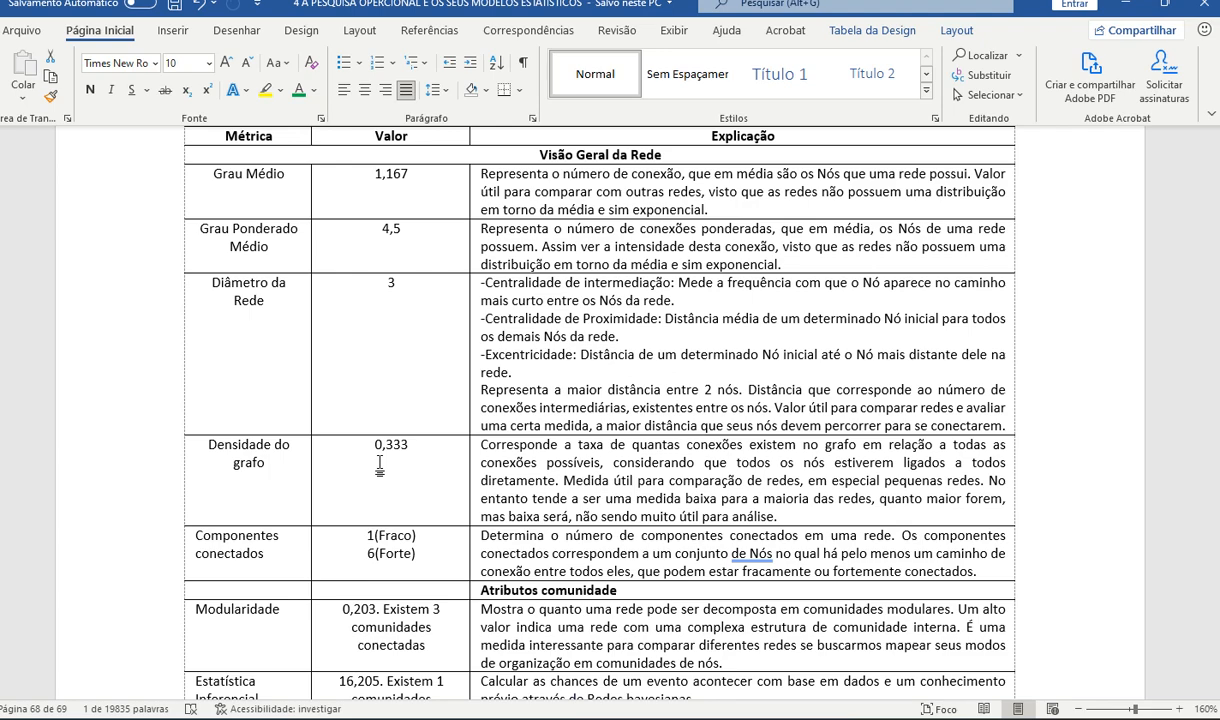
scroll(380, 470, "down", 3)
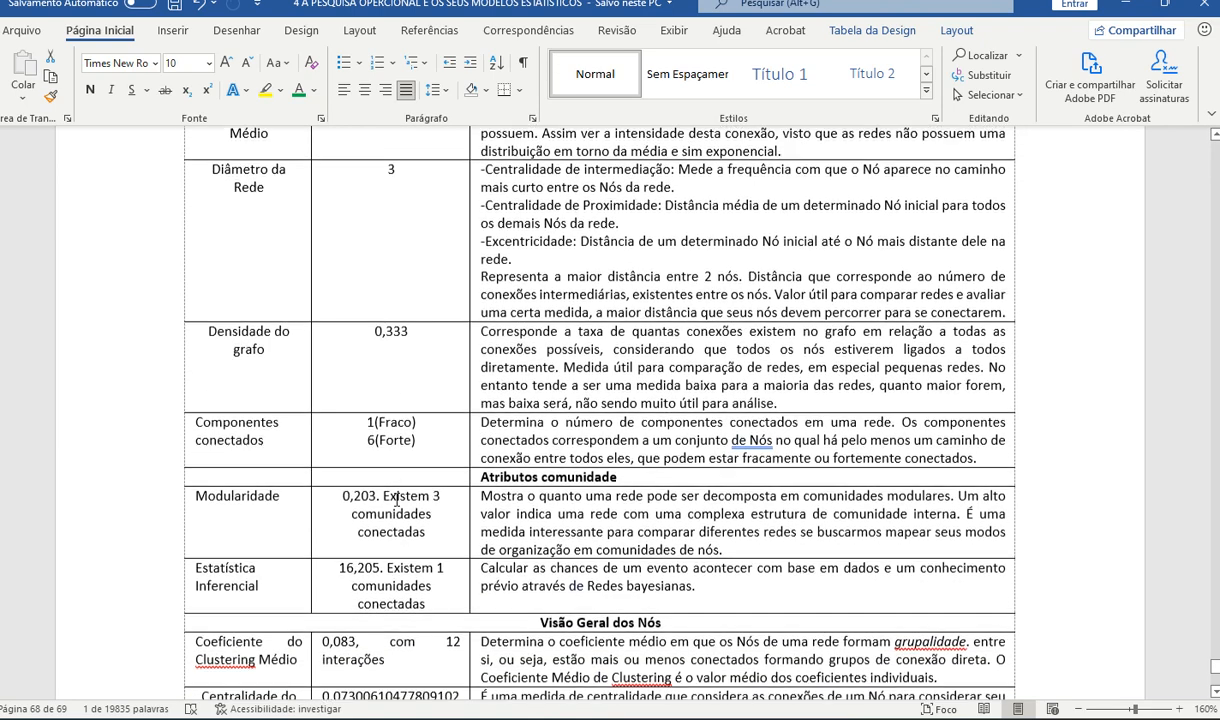
scroll(396, 497, "down", 2)
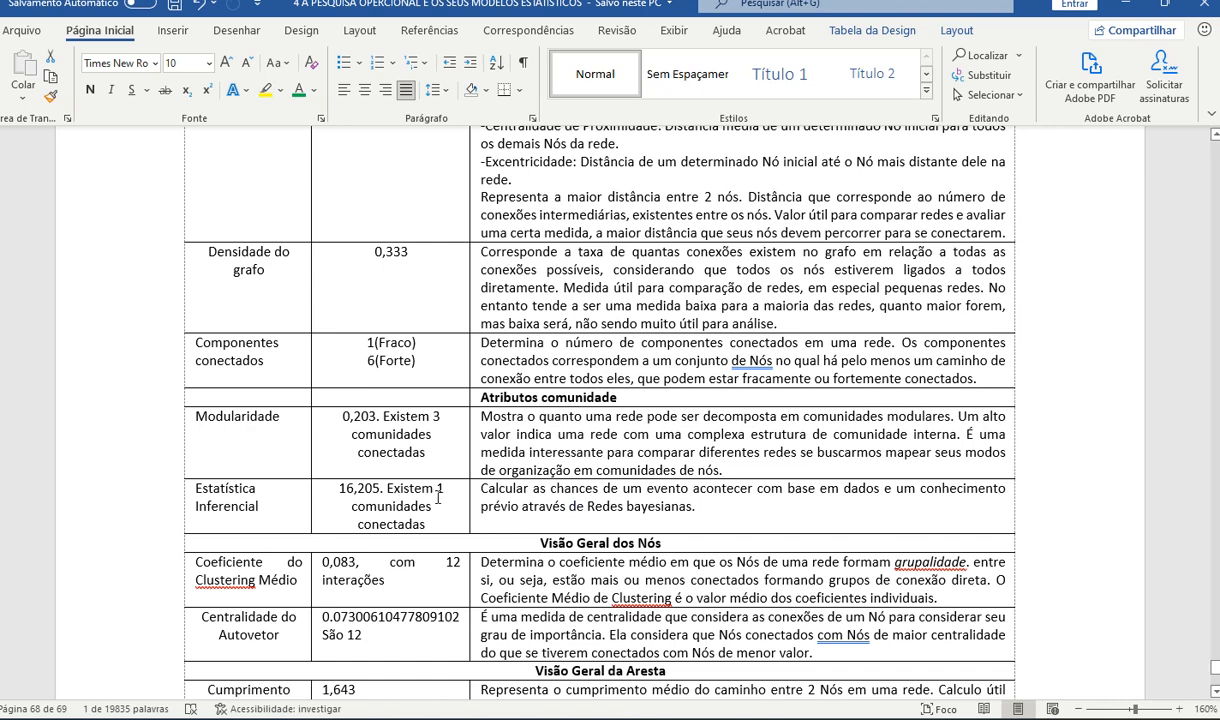
left_click_drag(436, 484, 453, 525)
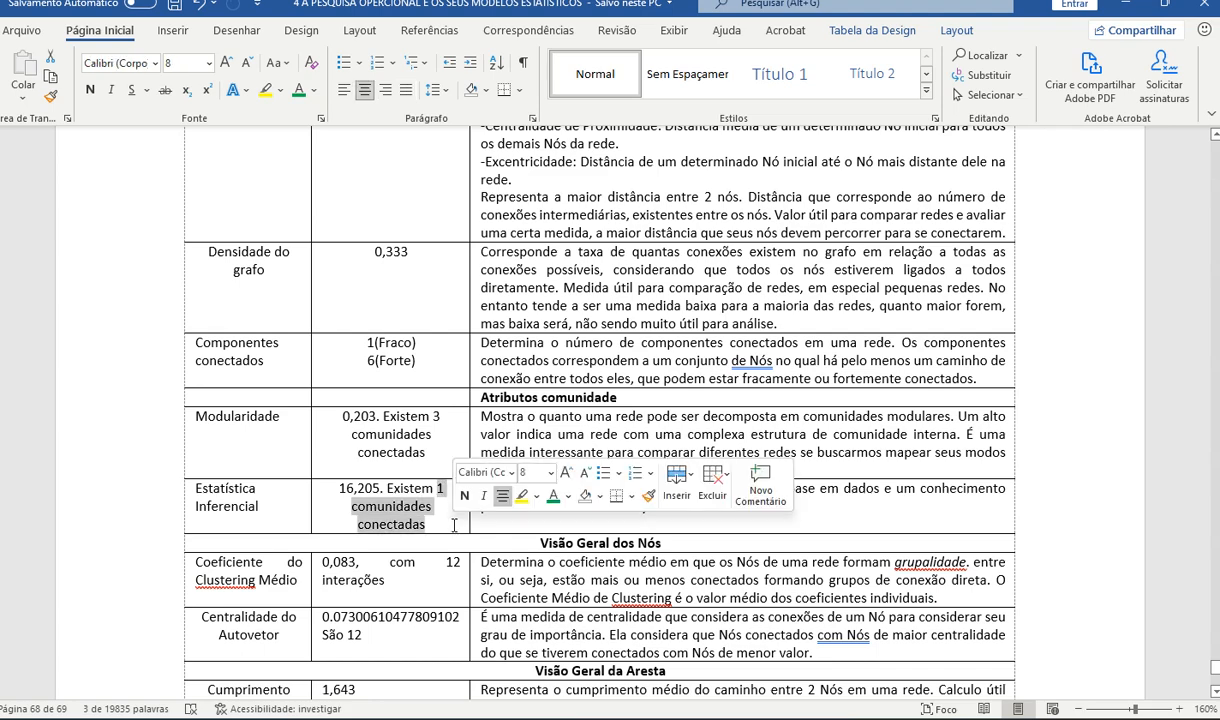
scroll(455, 540, "down", 4)
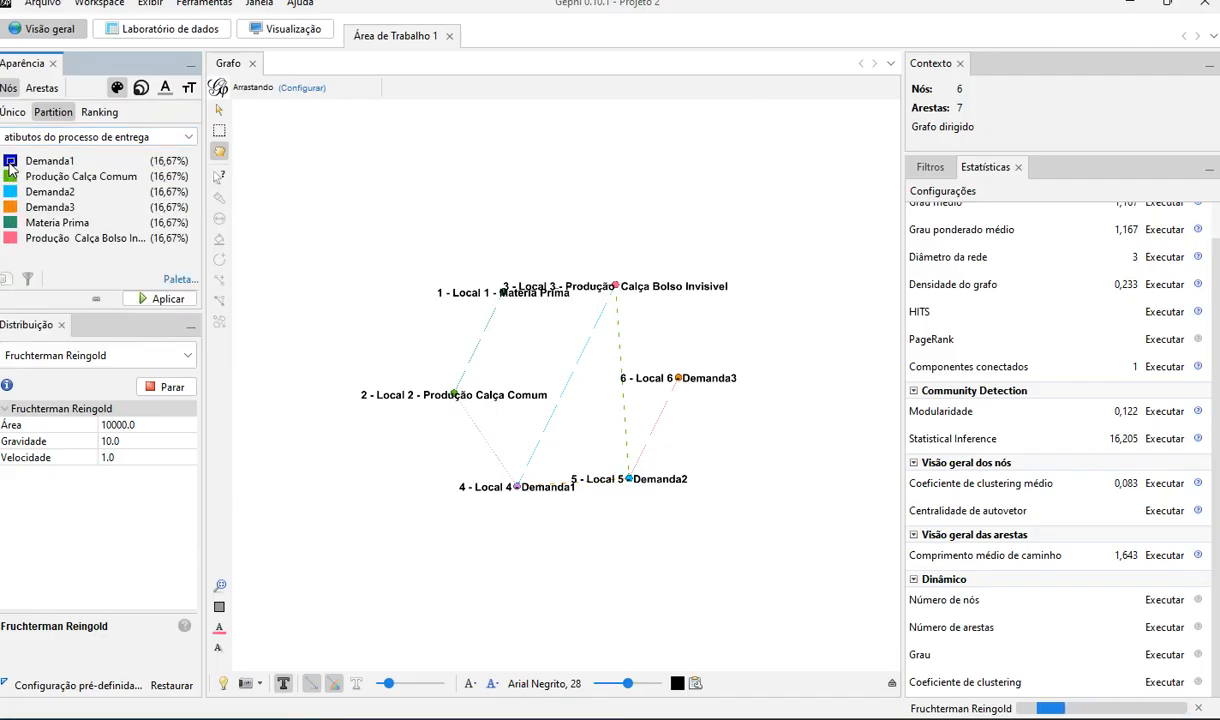
Step: Set the Demanda1 colour in the node partition to saturated blue
left_click(10, 163)
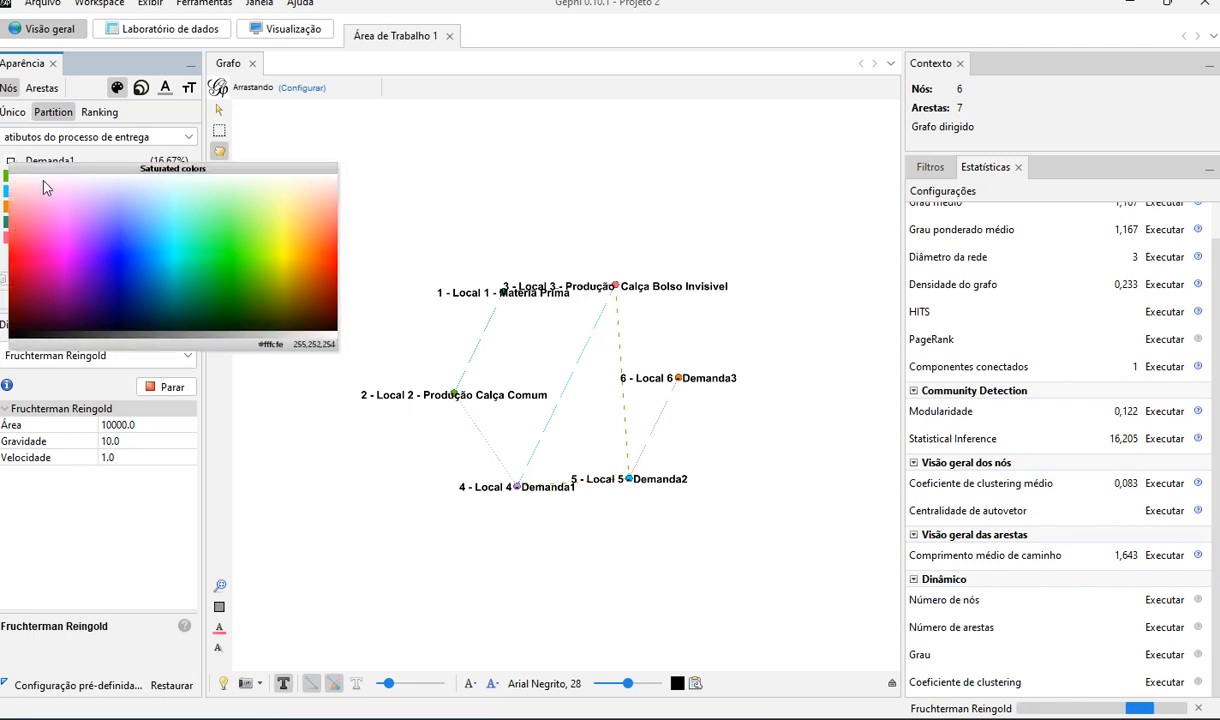
left_click(119, 258)
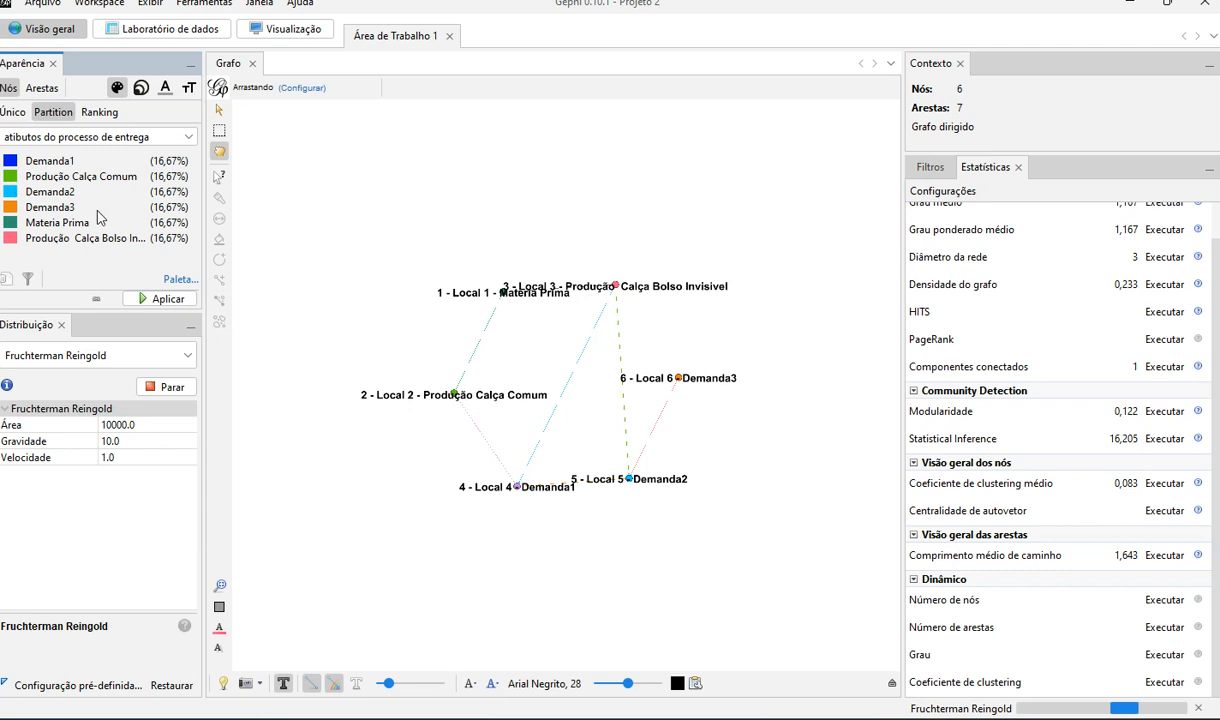
left_click(176, 280)
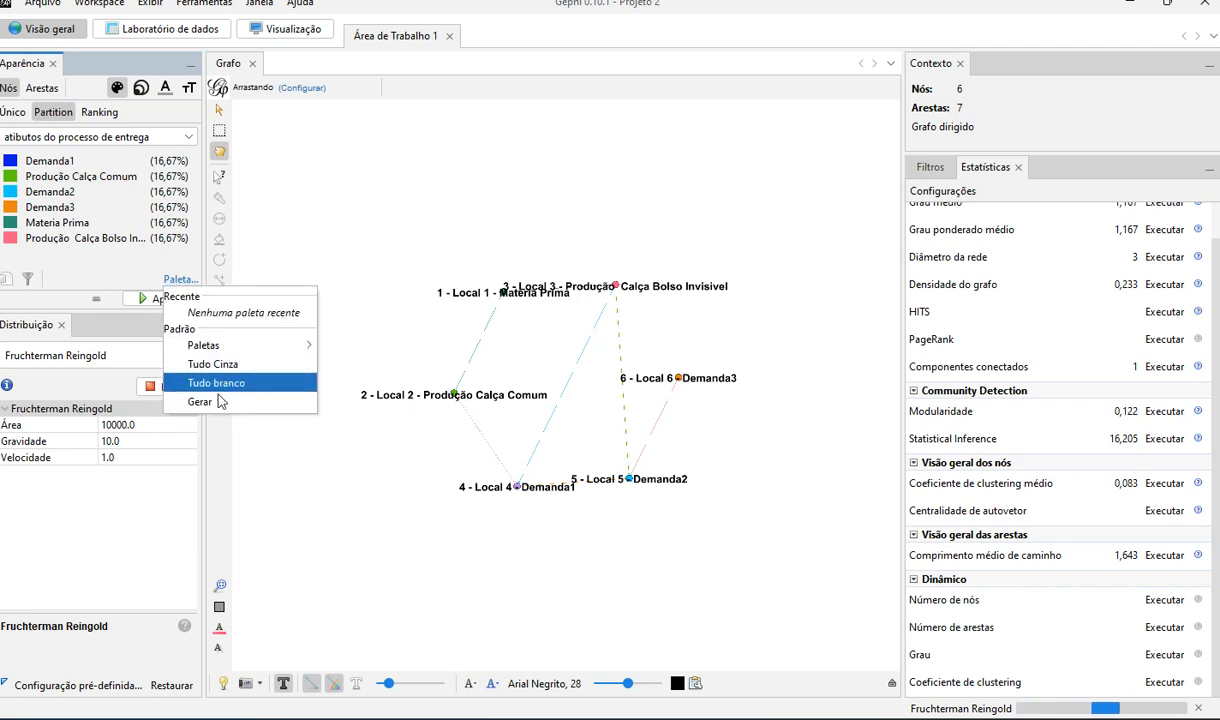
left_click(200, 402)
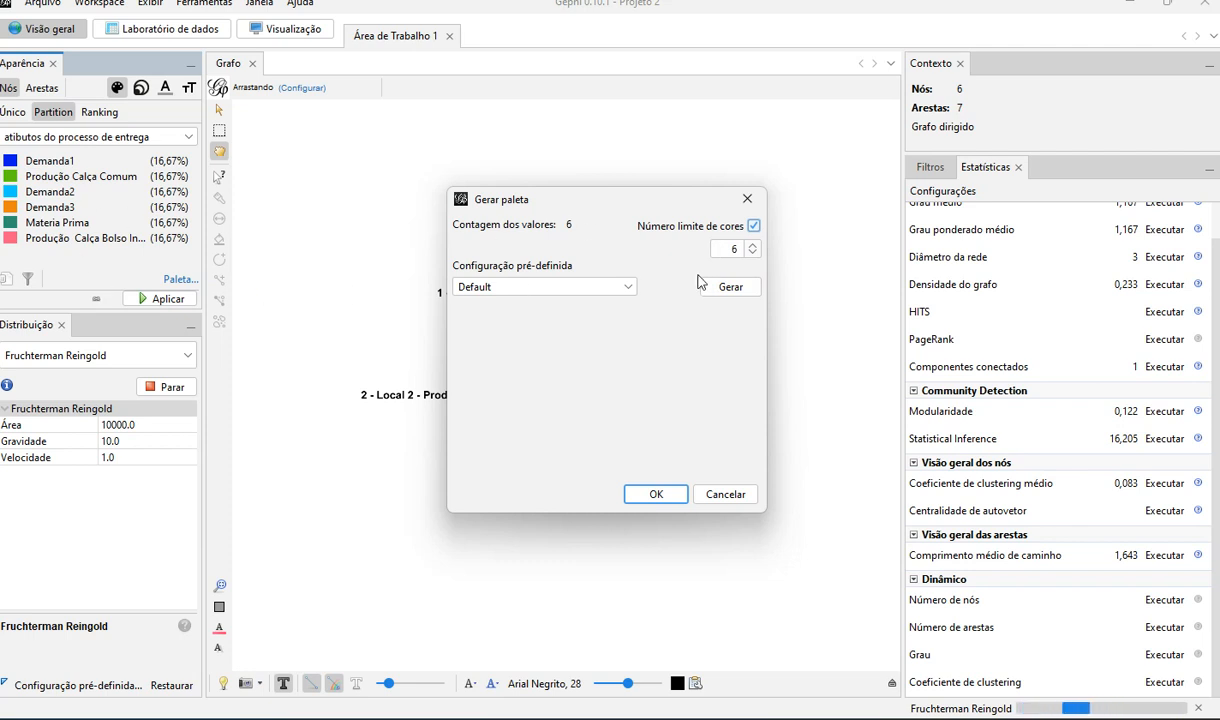
left_click(630, 288)
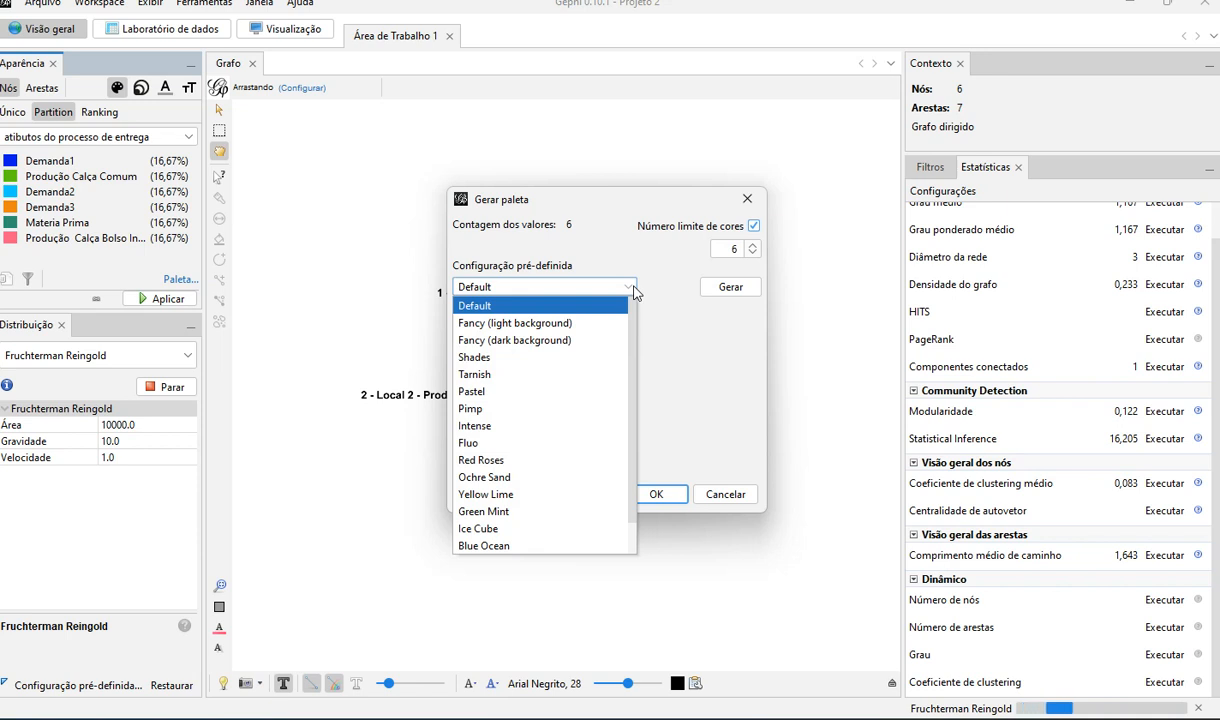
left_click(733, 252)
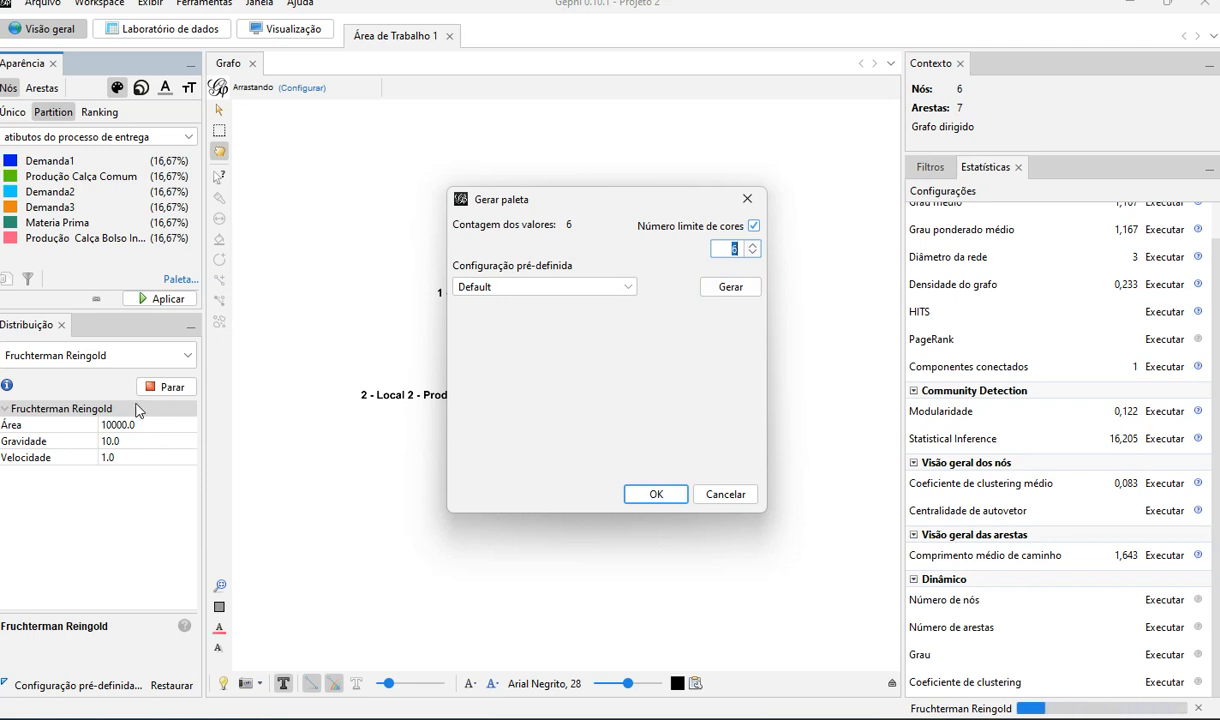
left_click(711, 496)
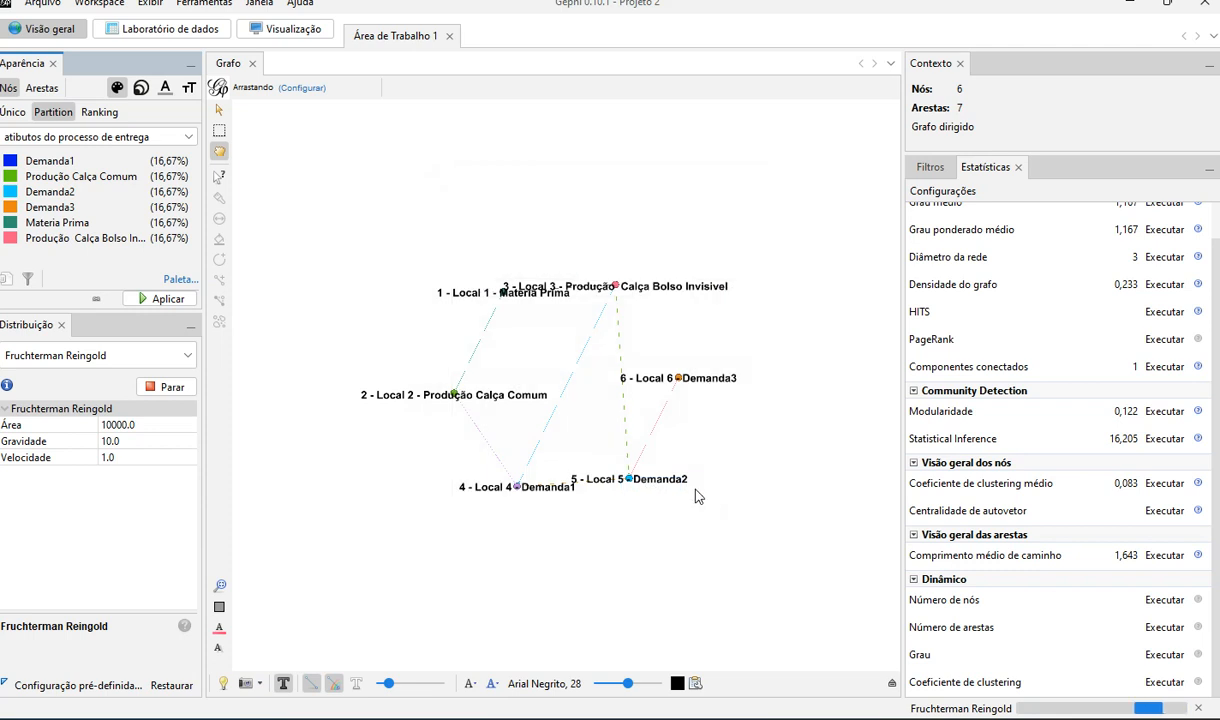
Step: Size the nodes by a ranking on Closeness Centrality with minimum size 1 and apply it
left_click(141, 89)
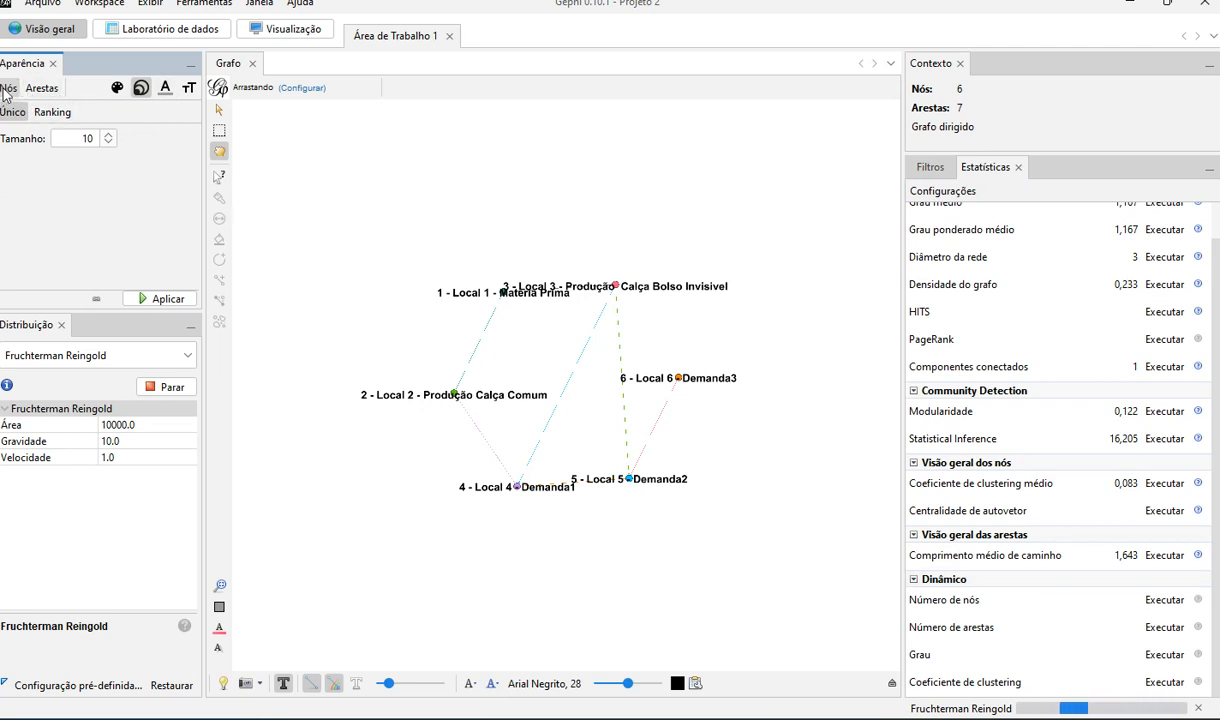
left_click(52, 112)
left_click(80, 139)
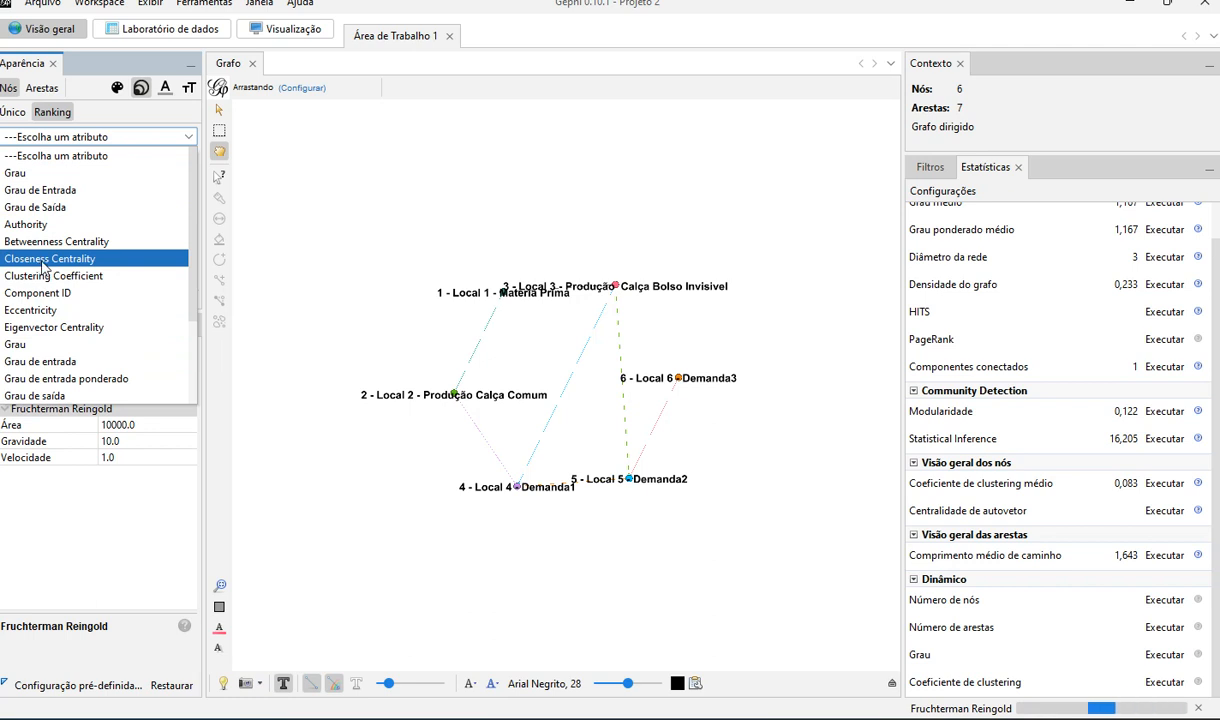
left_click(57, 259)
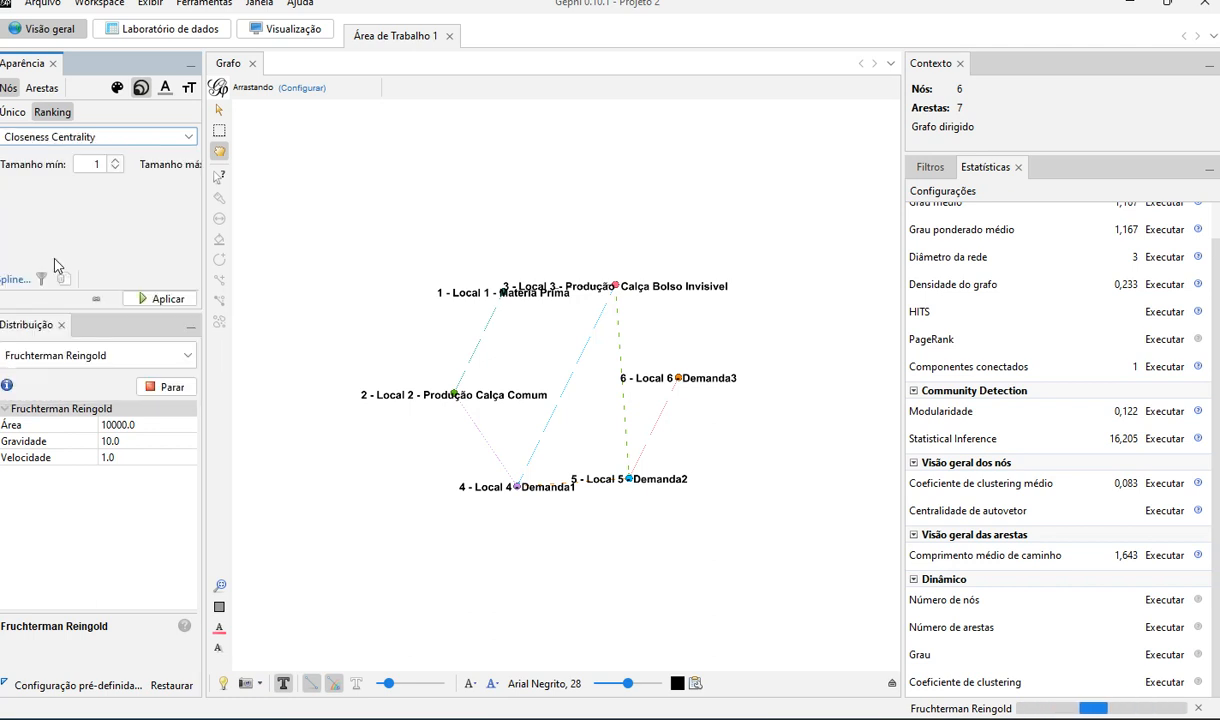
left_click(166, 298)
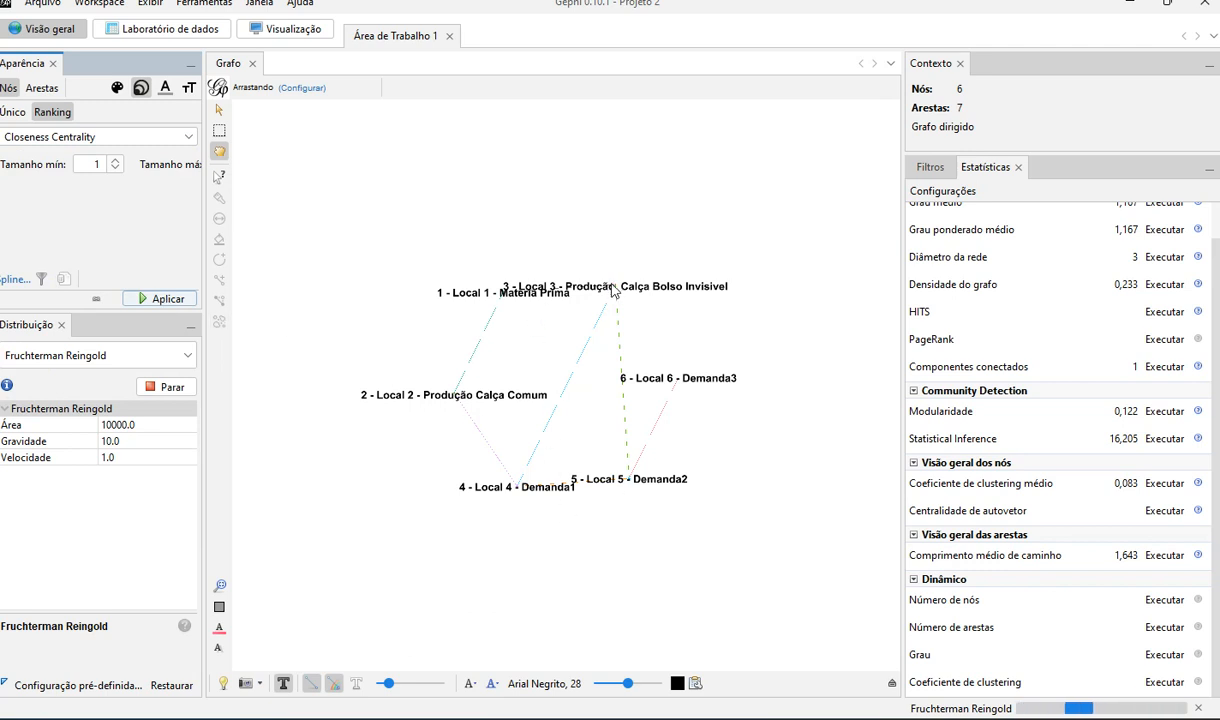
Step: Change the node size ranking attribute to Betweenness Centrality and apply it to the graph
left_click(69, 140)
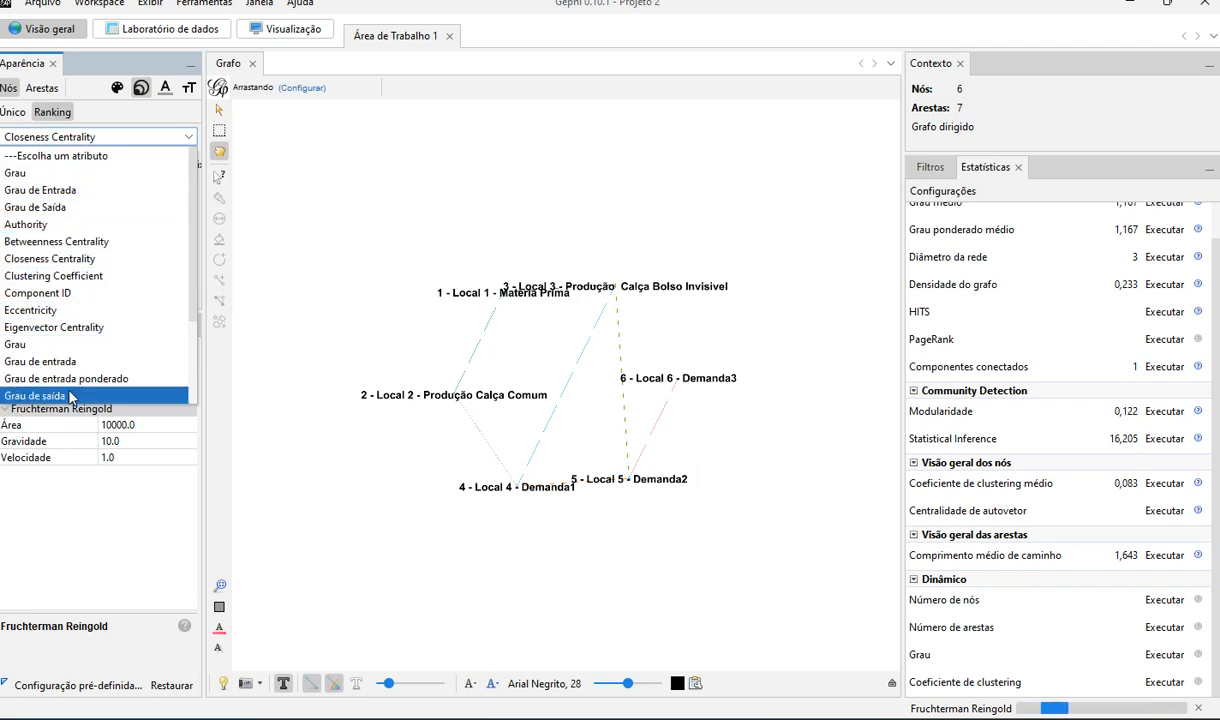
left_click(40, 242)
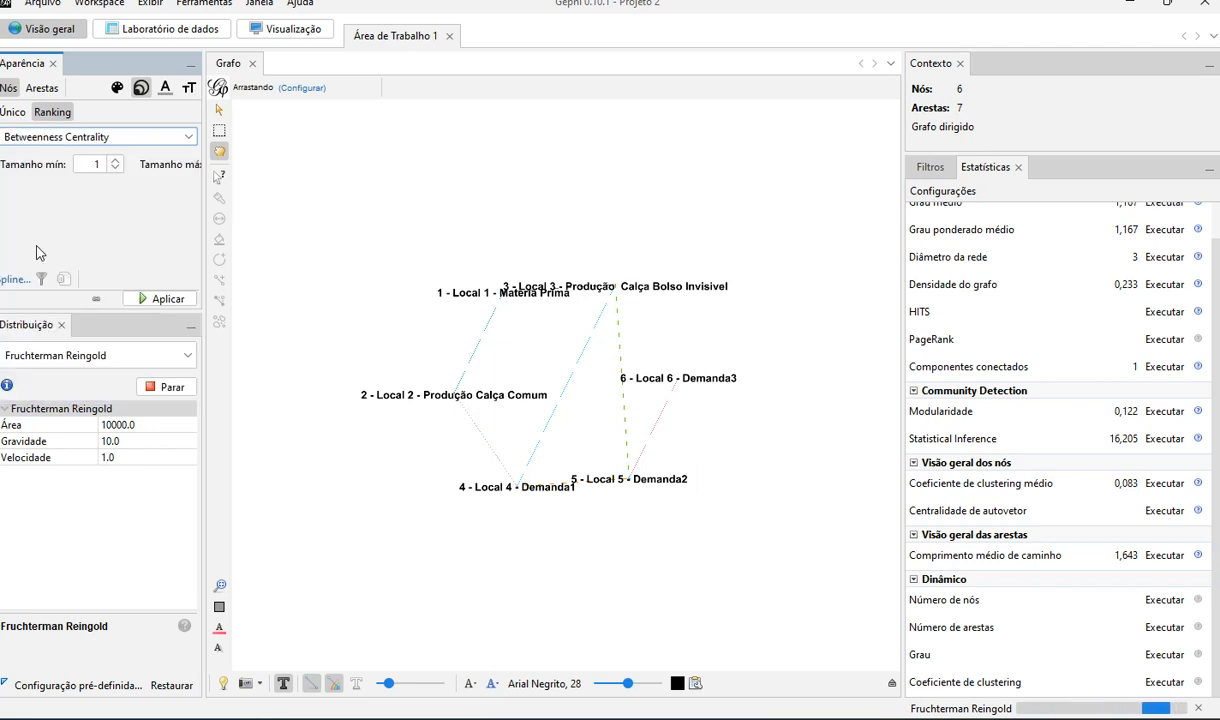
left_click(192, 300)
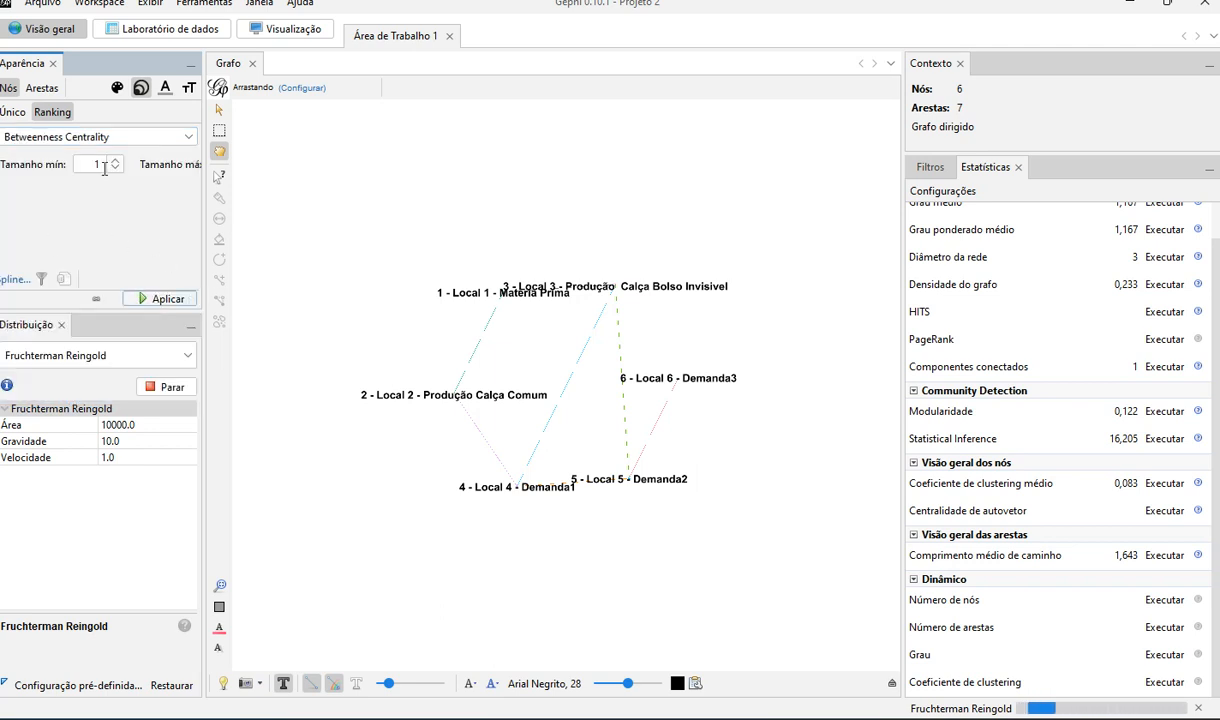
Step: Colour the edges by a ranking on Peso using the white-to-green gradient and apply it
left_click(40, 92)
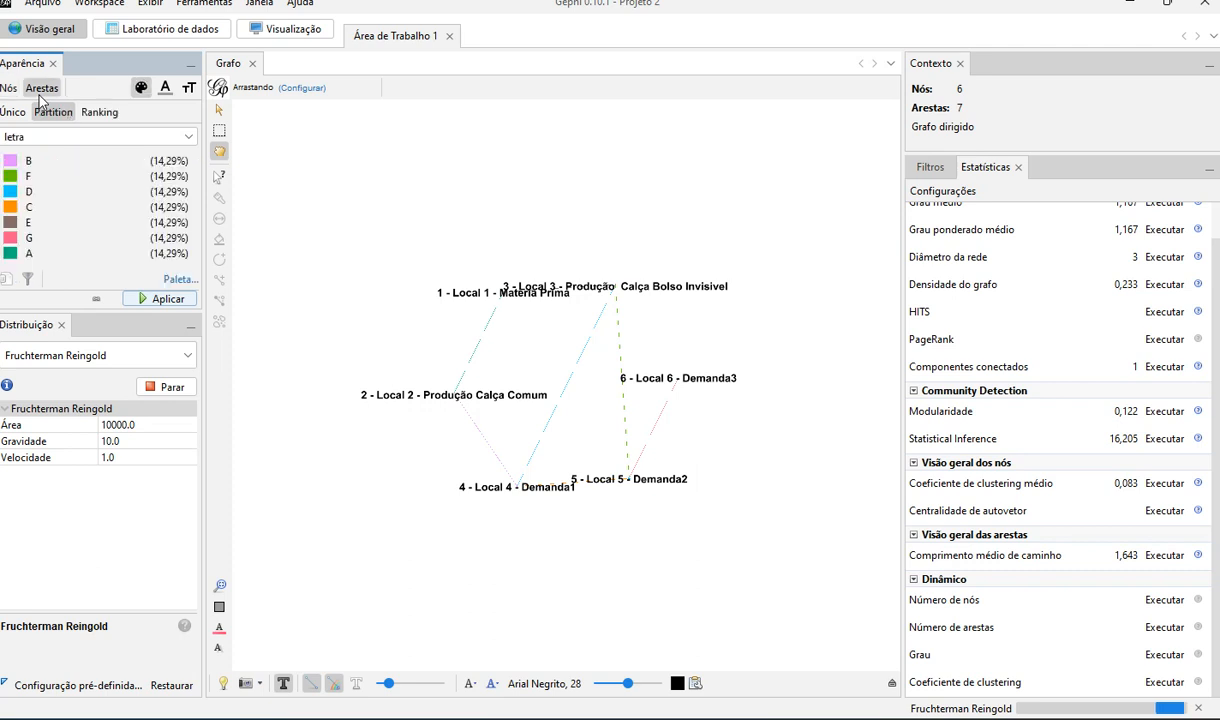
left_click(65, 137)
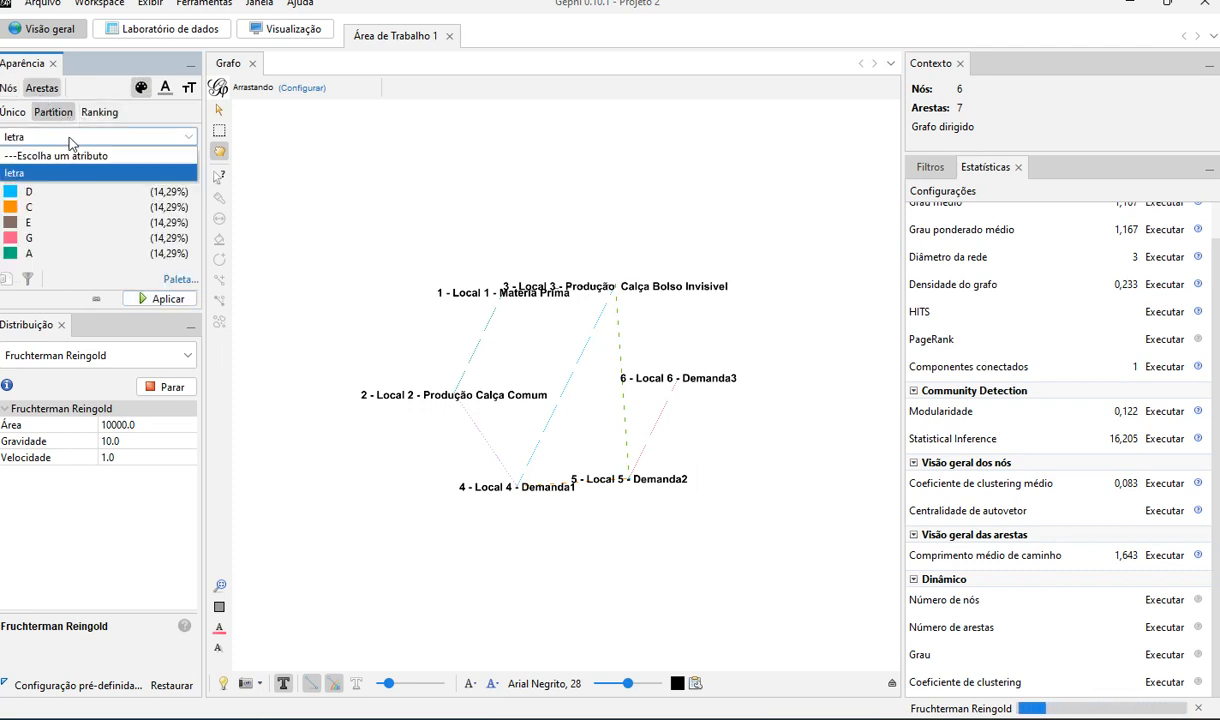
left_click(103, 113)
left_click(111, 136)
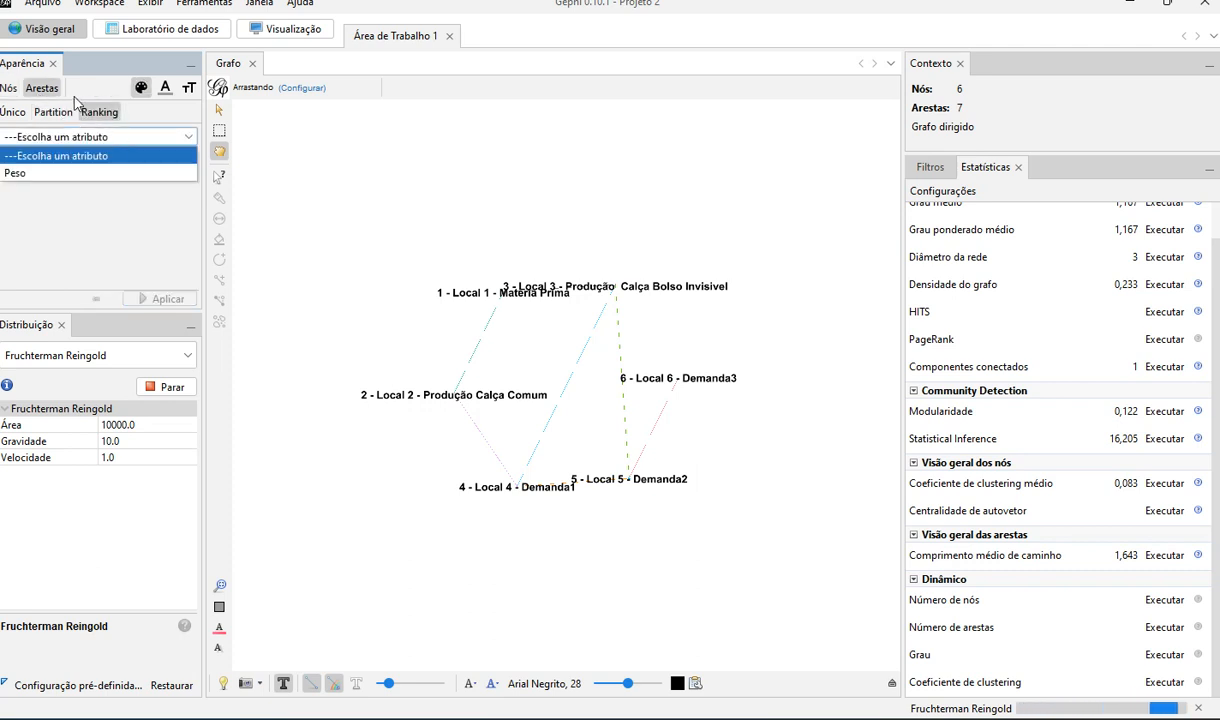
left_click(80, 174)
mouse_move(40, 165)
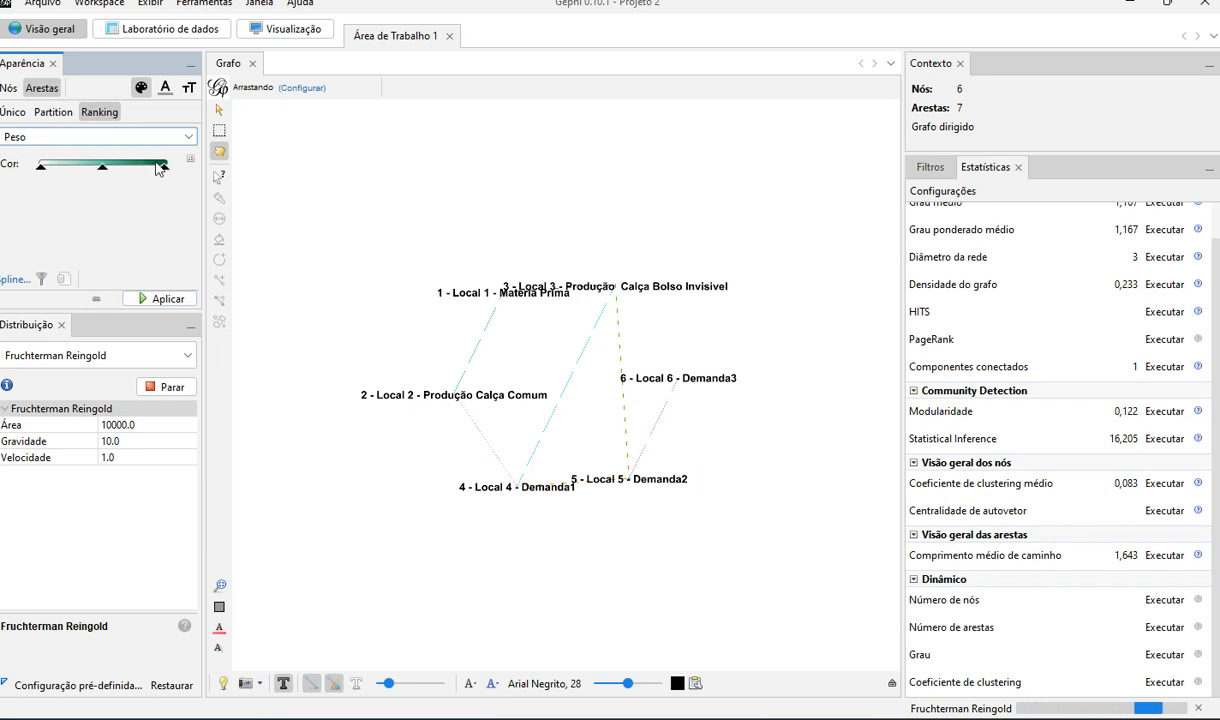
left_click(157, 299)
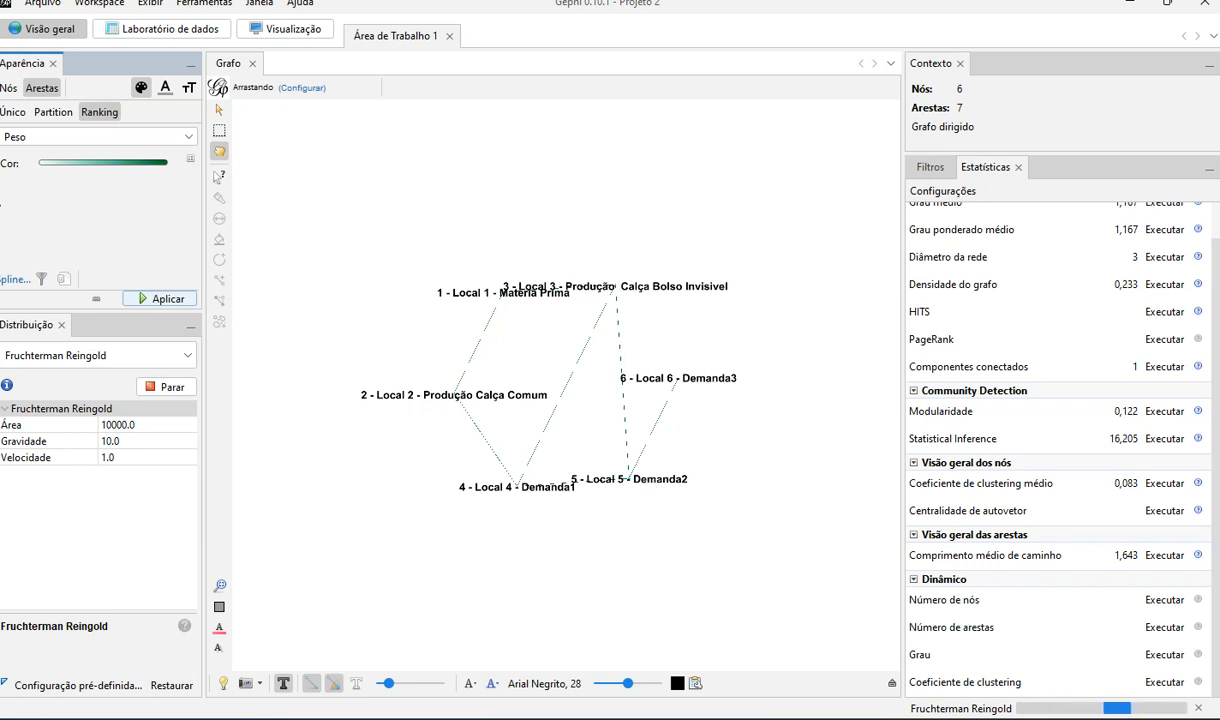
Step: Refresh the graph preview with the Contorno de texto preset and display it
left_click(285, 30)
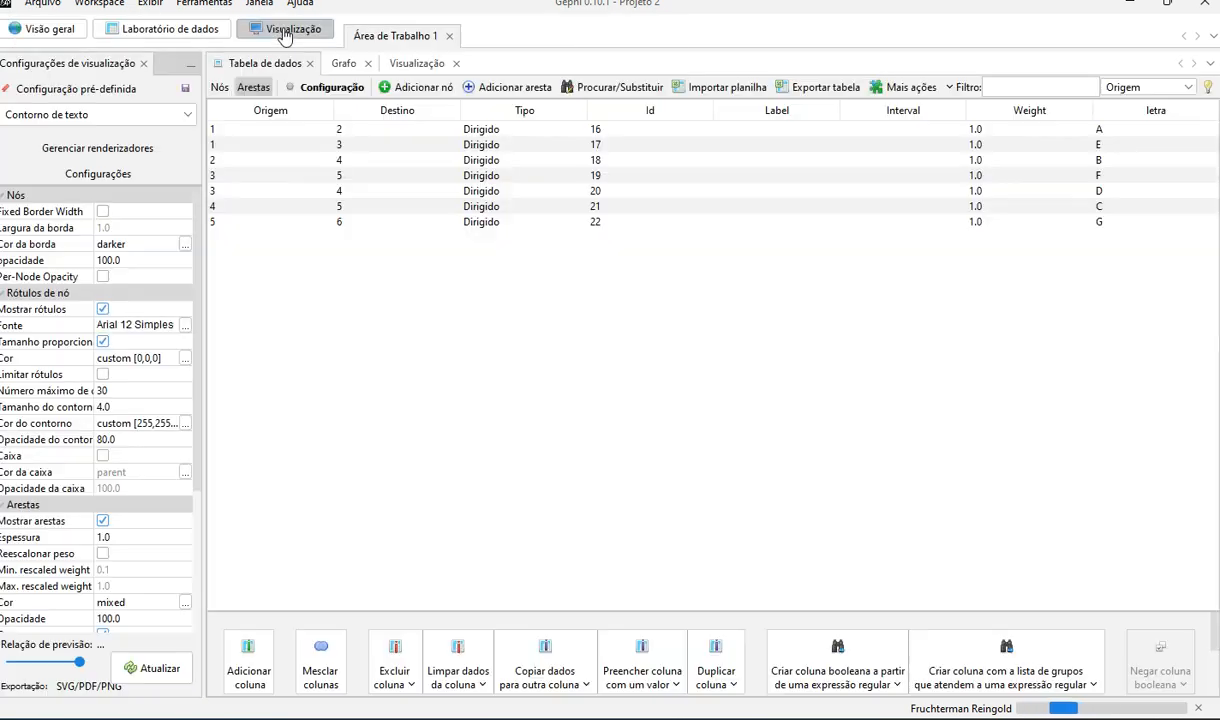
left_click(82, 115)
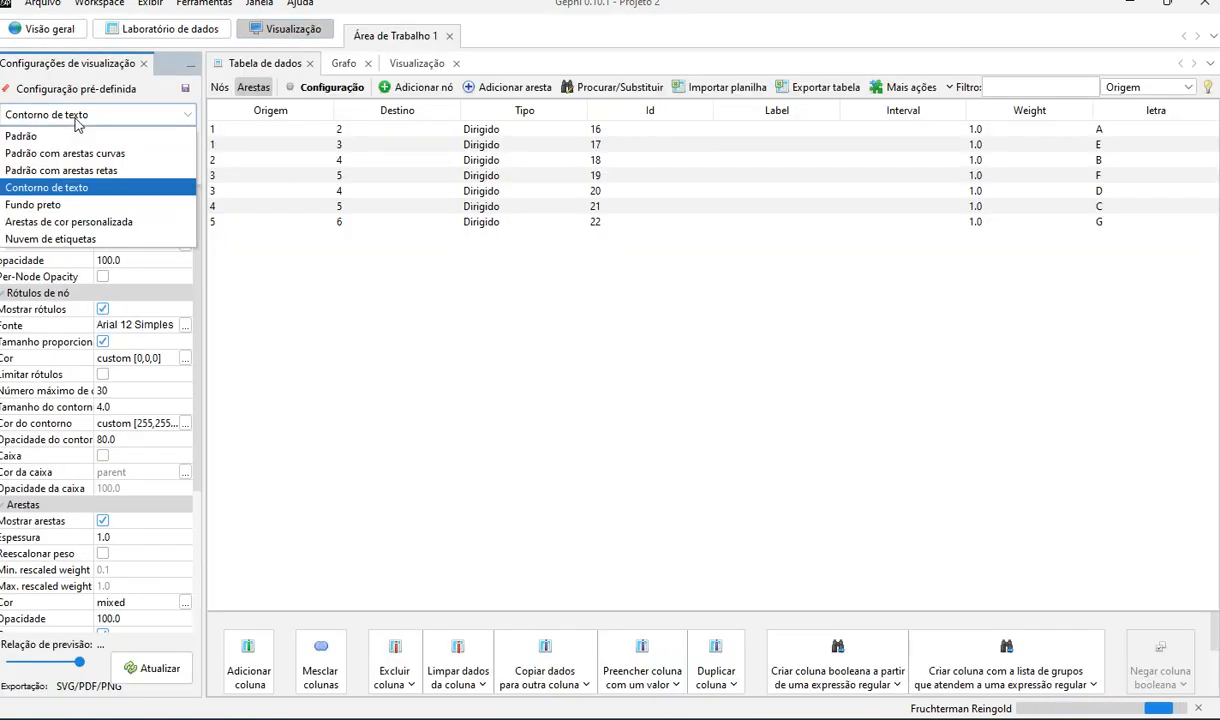
left_click(155, 667)
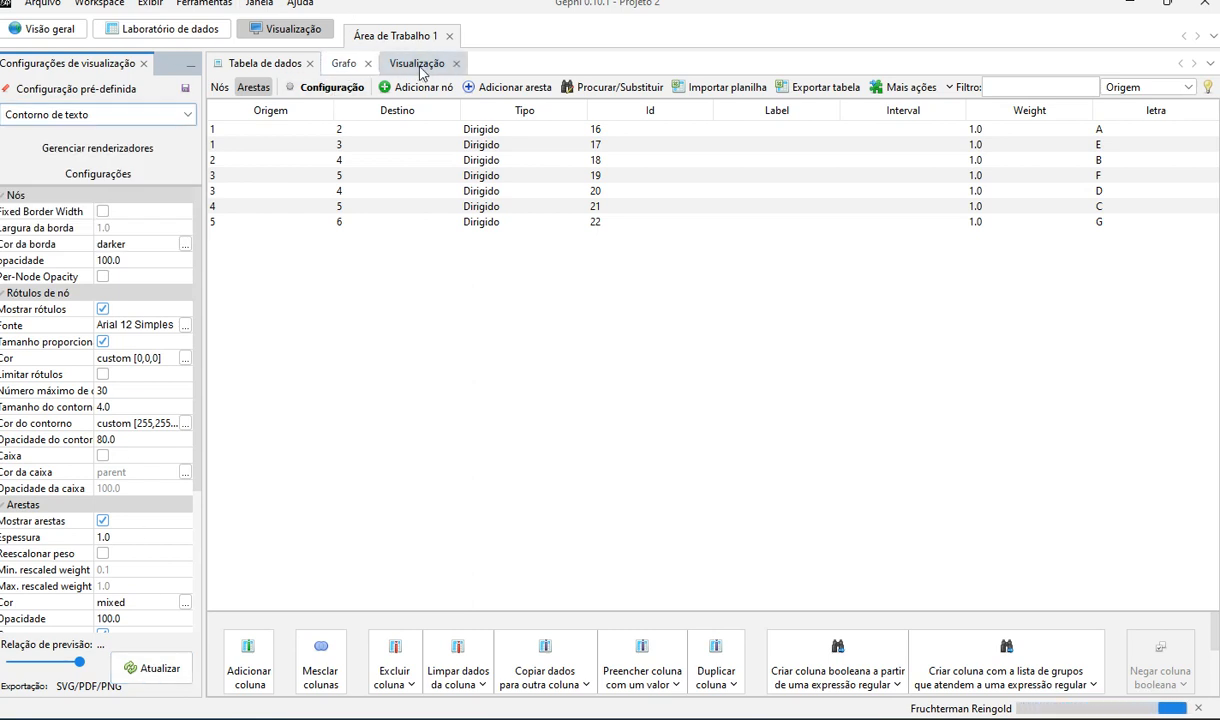
left_click(345, 65)
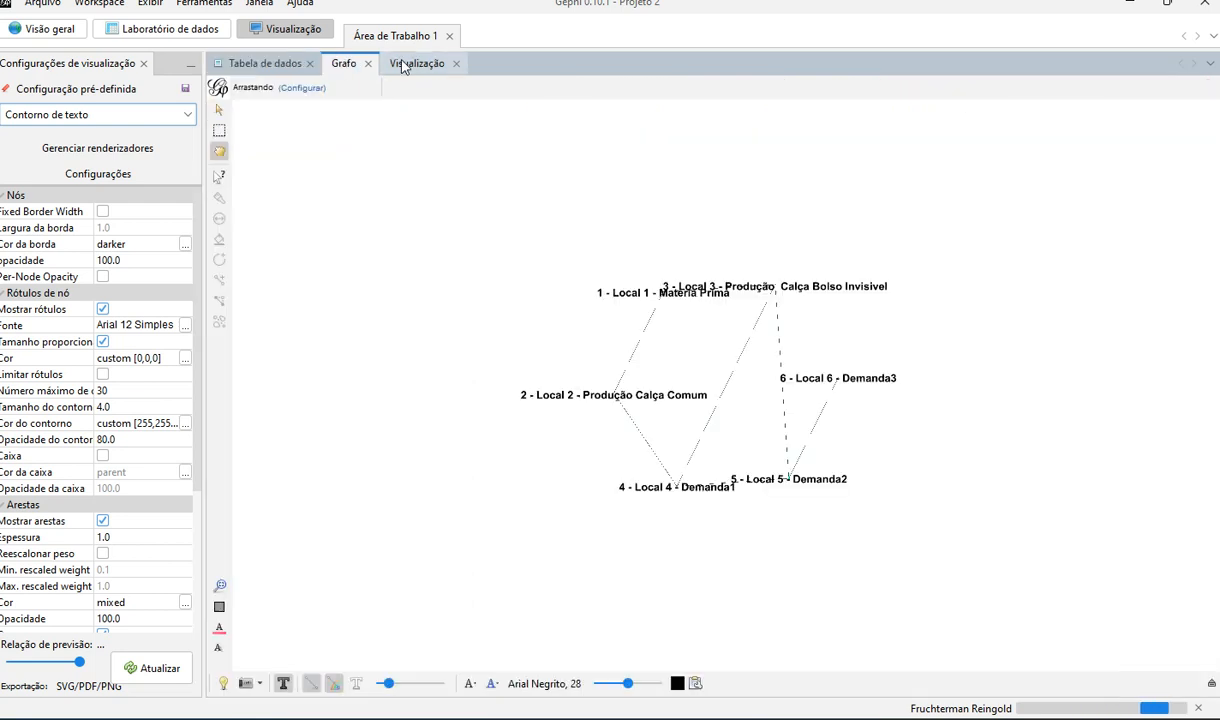
left_click(420, 66)
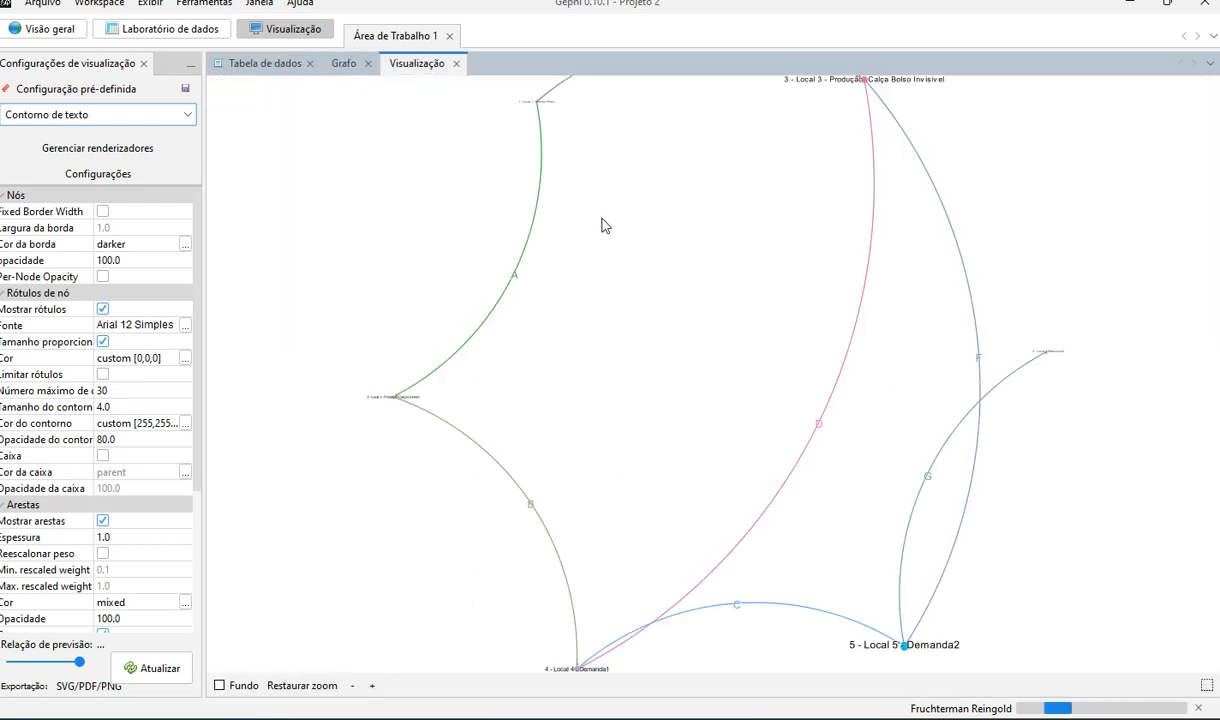
Step: Examine the curved-edge preview up close and as a whole, ending with the entire network in view
scroll(640, 319, "up", 3)
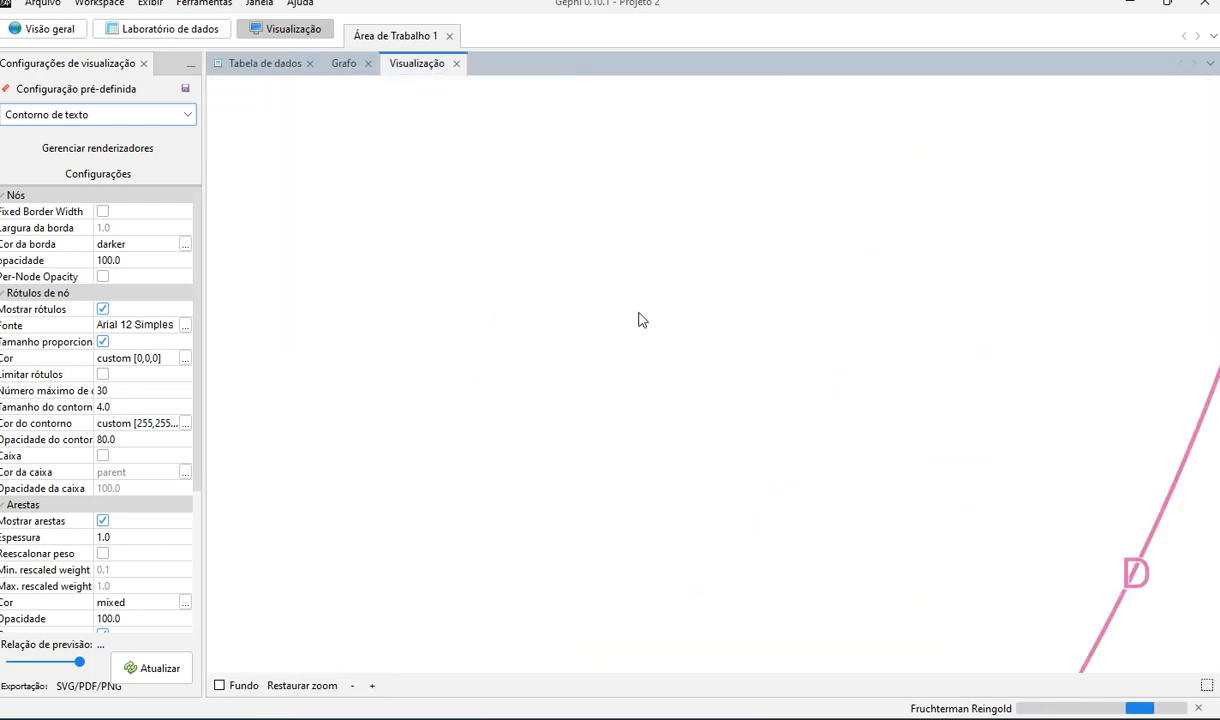
scroll(640, 319, "down", 2)
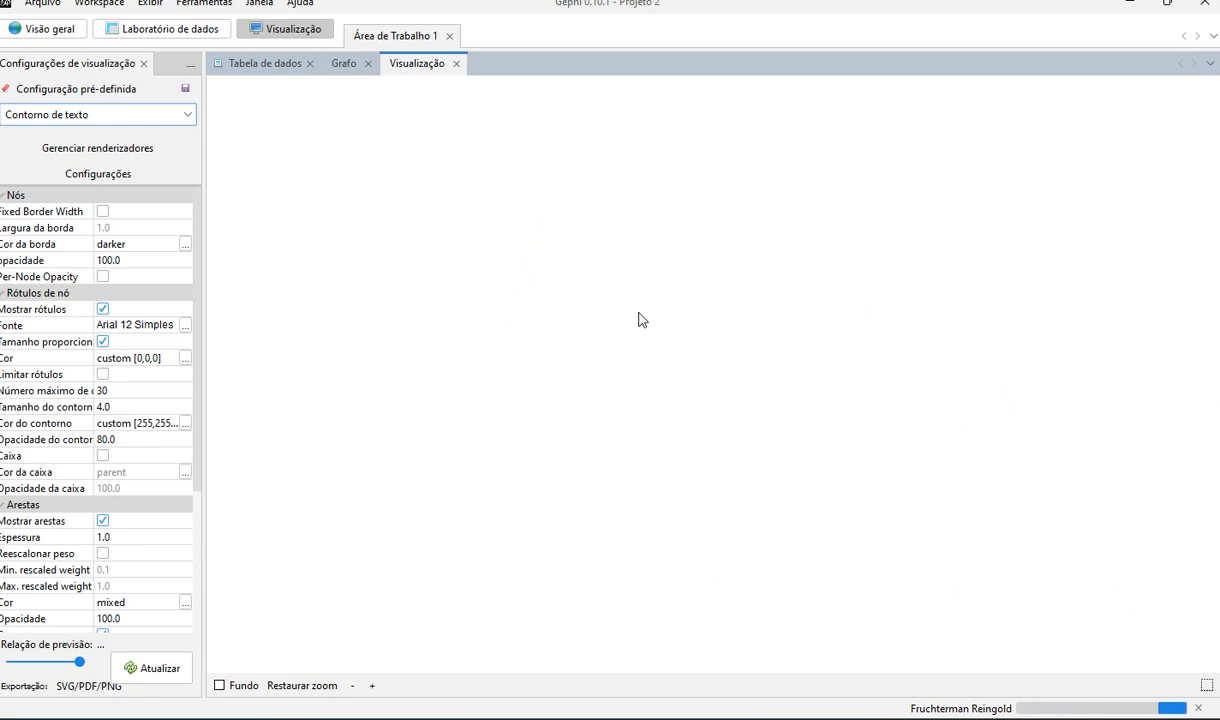
left_click(353, 686)
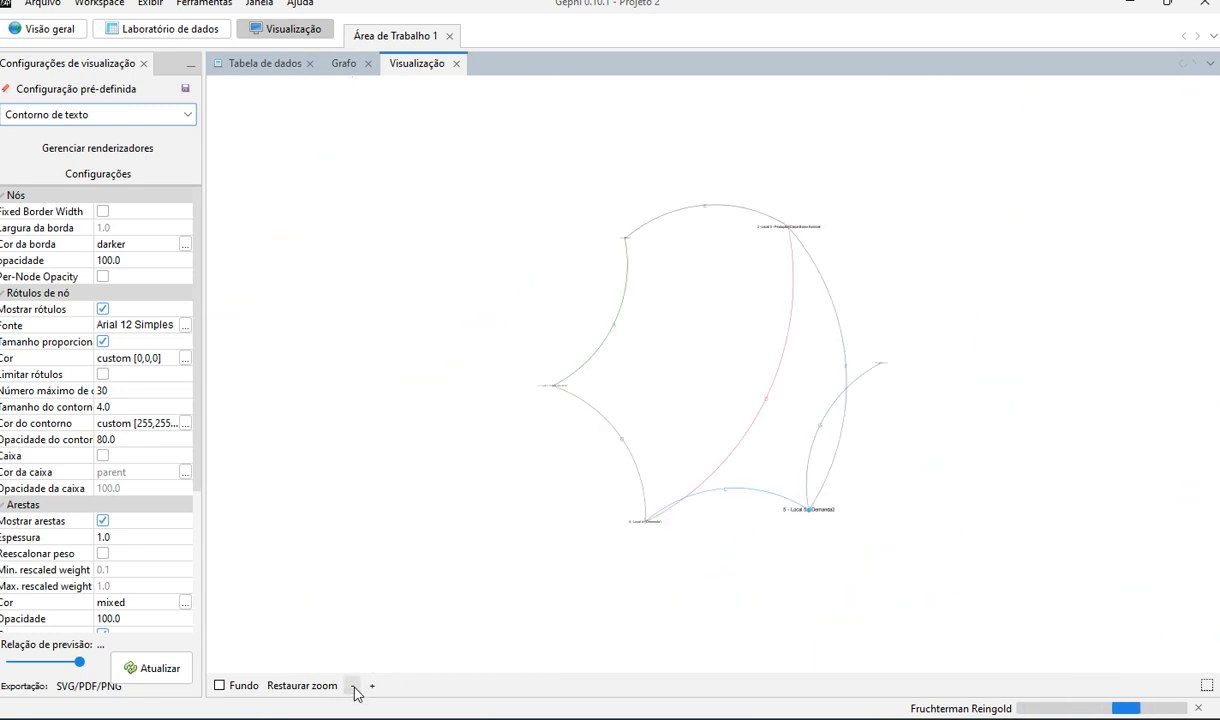
left_click(353, 686)
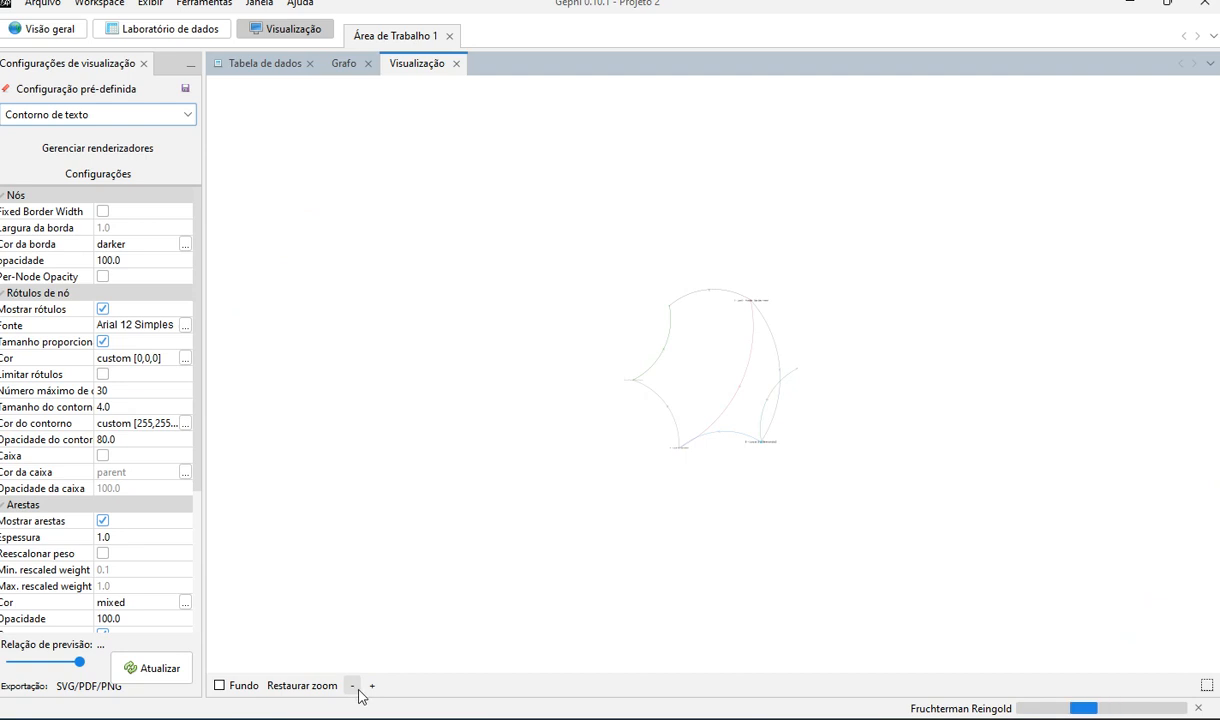
left_click(372, 687)
left_click(372, 687)
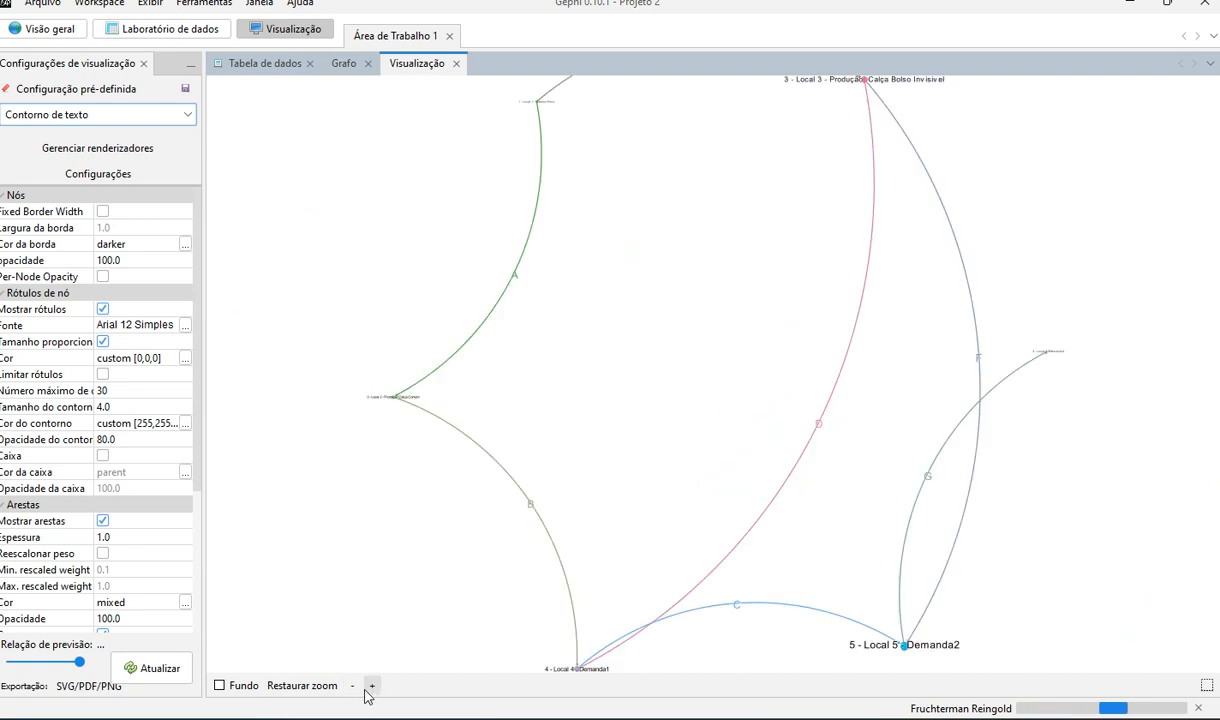
left_click(353, 686)
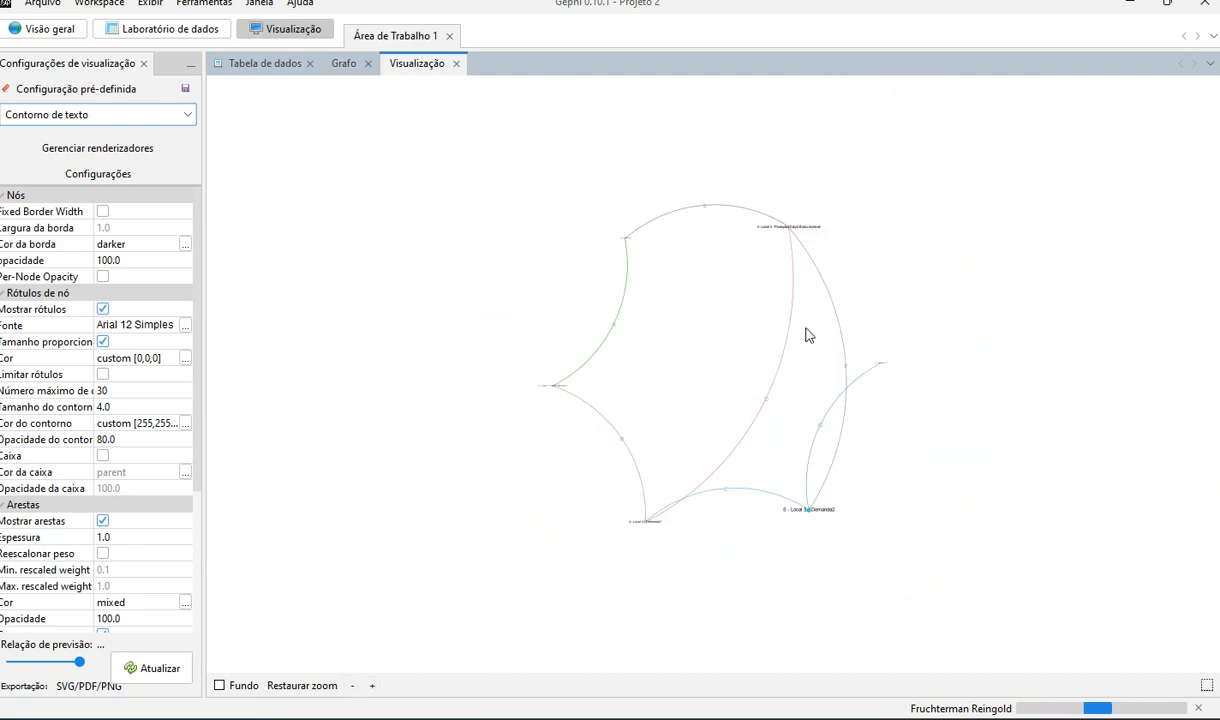
Step: Switch the preview preset to Padrão com arestas retas and refresh the preview
left_click(57, 118)
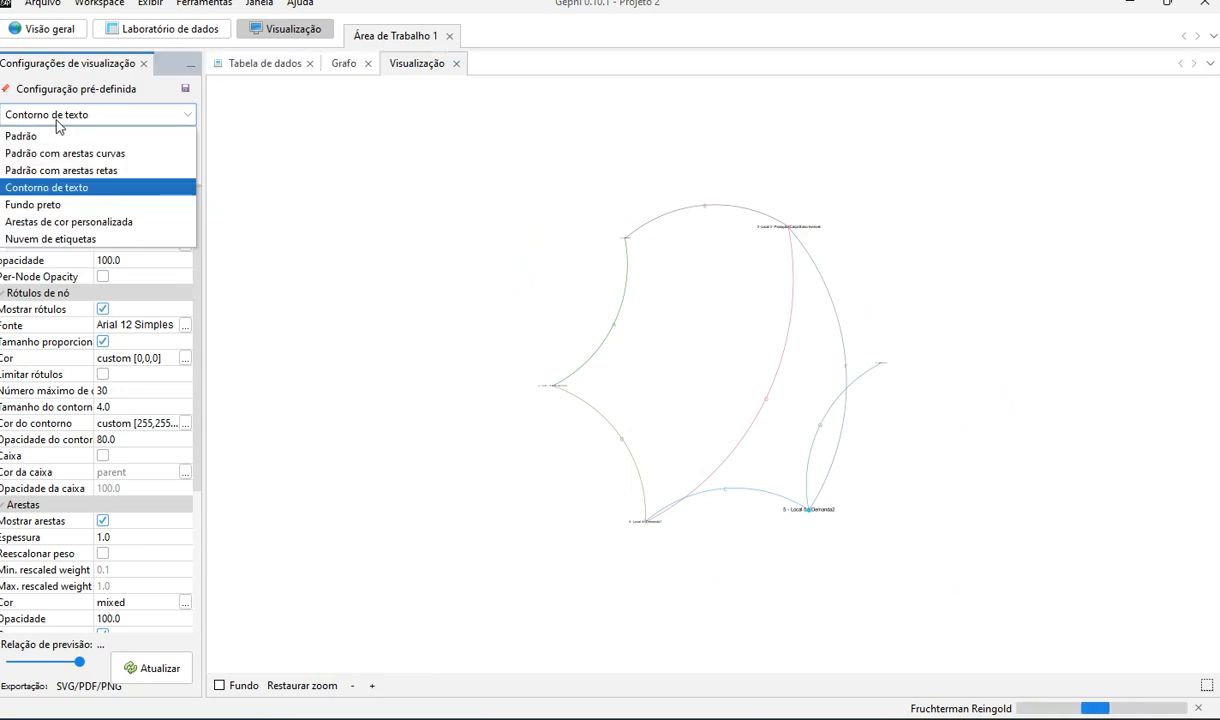
left_click(61, 170)
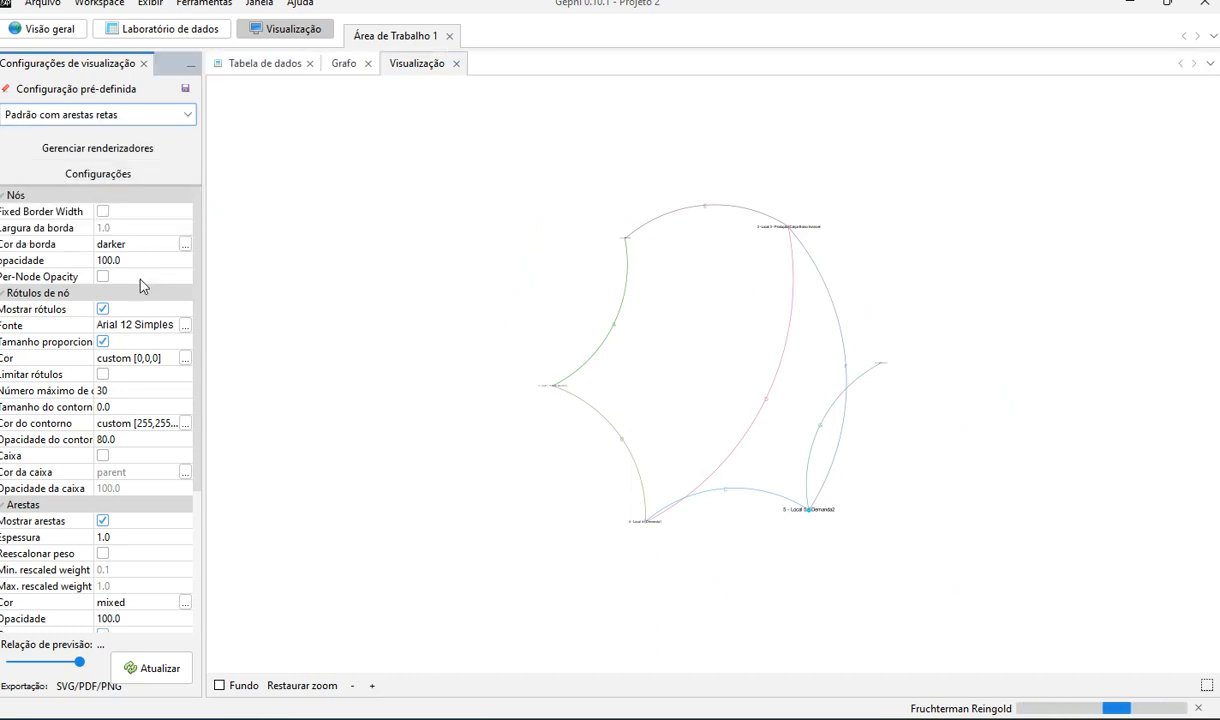
left_click(158, 672)
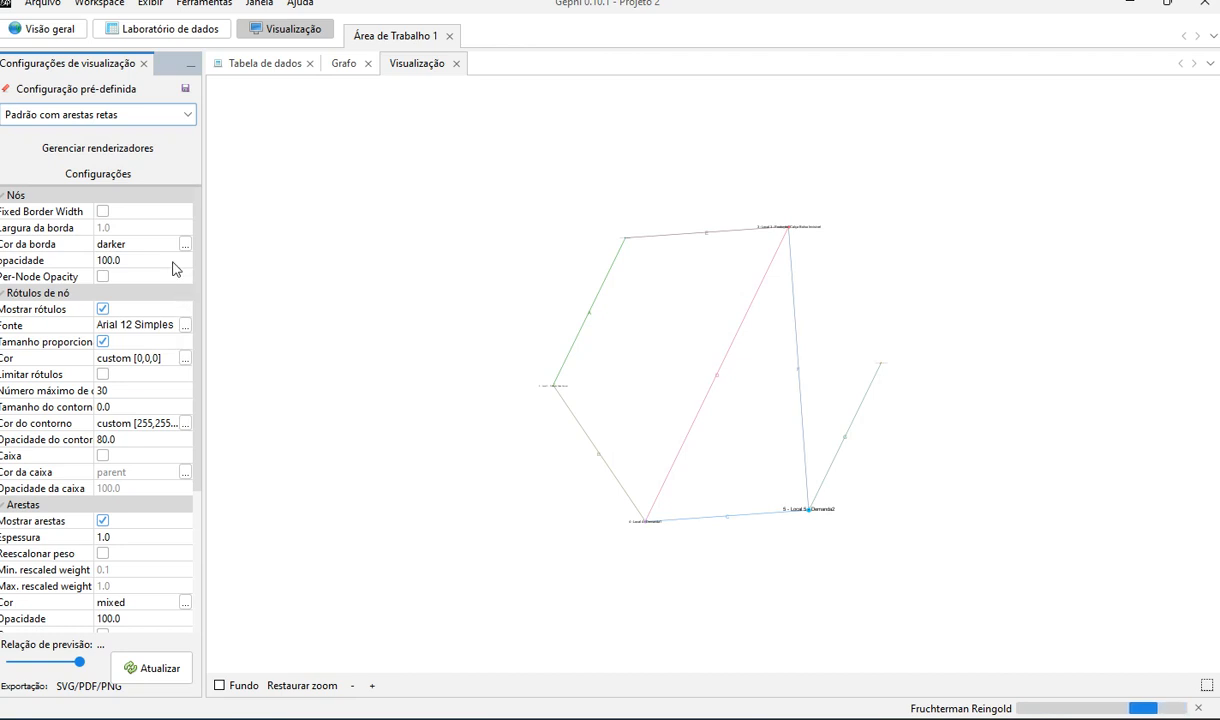
Step: Enable the fixed border width for nodes, set the node label font to Arial 12 Negrito, and refresh the preview
left_click(102, 211)
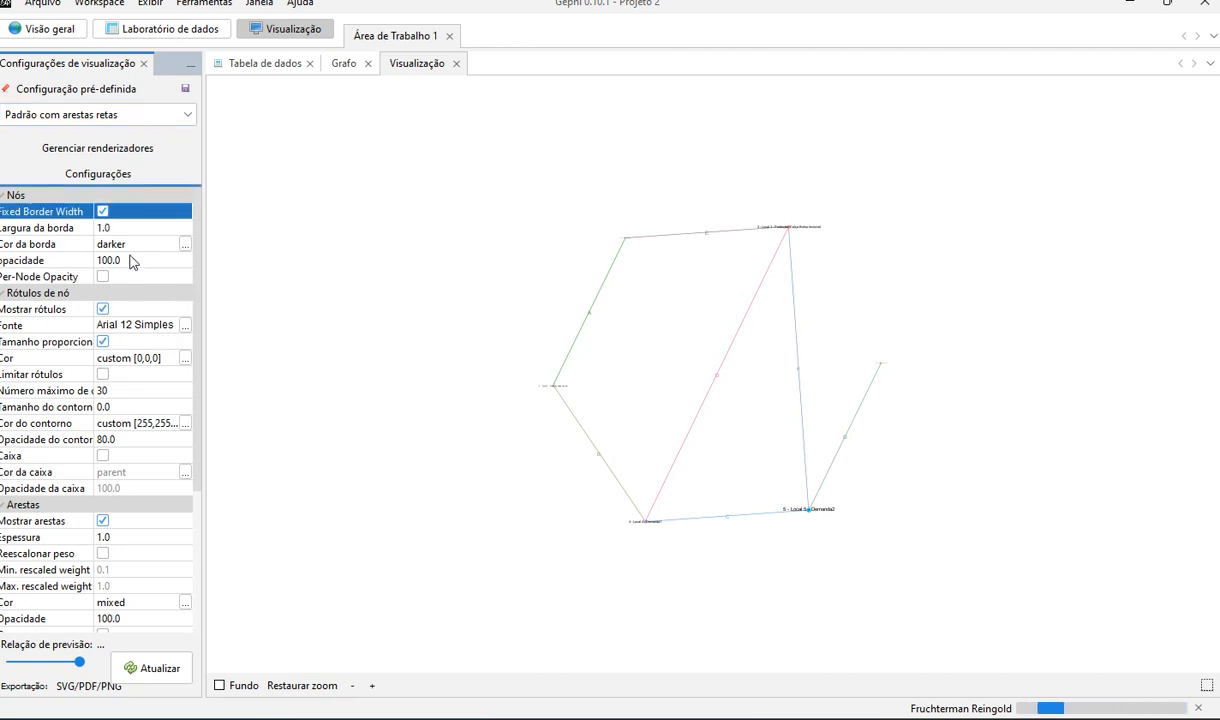
left_click(185, 326)
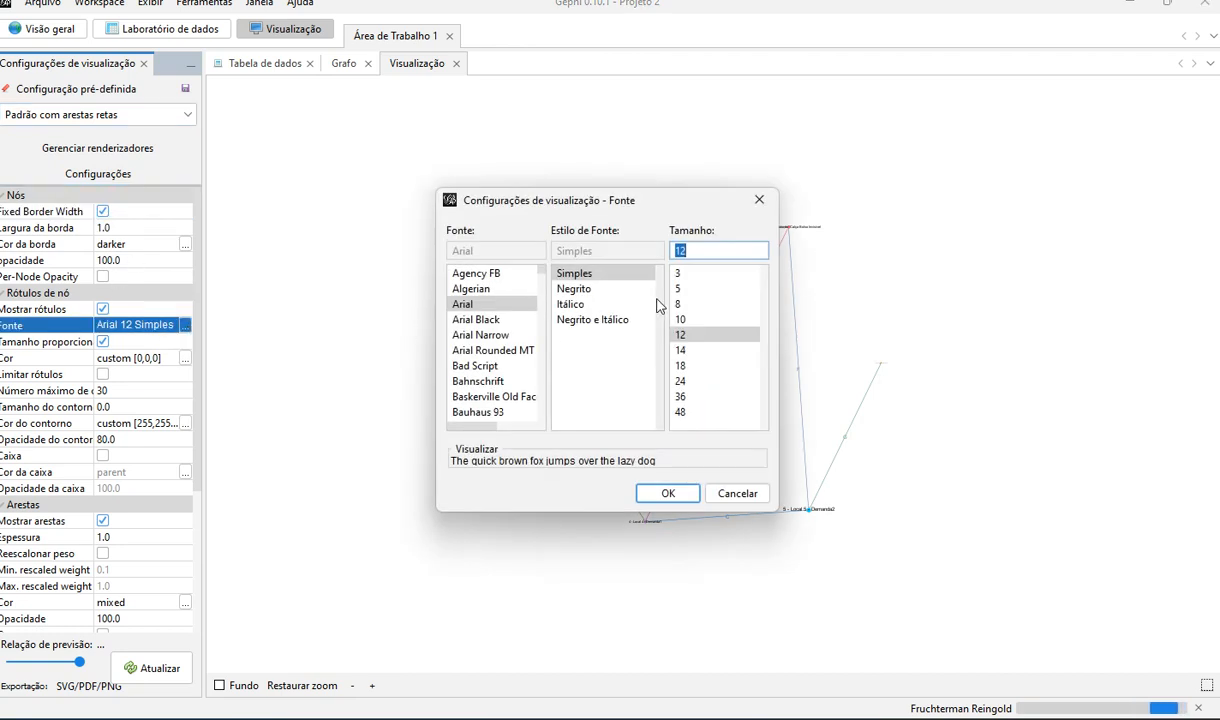
left_click(624, 289)
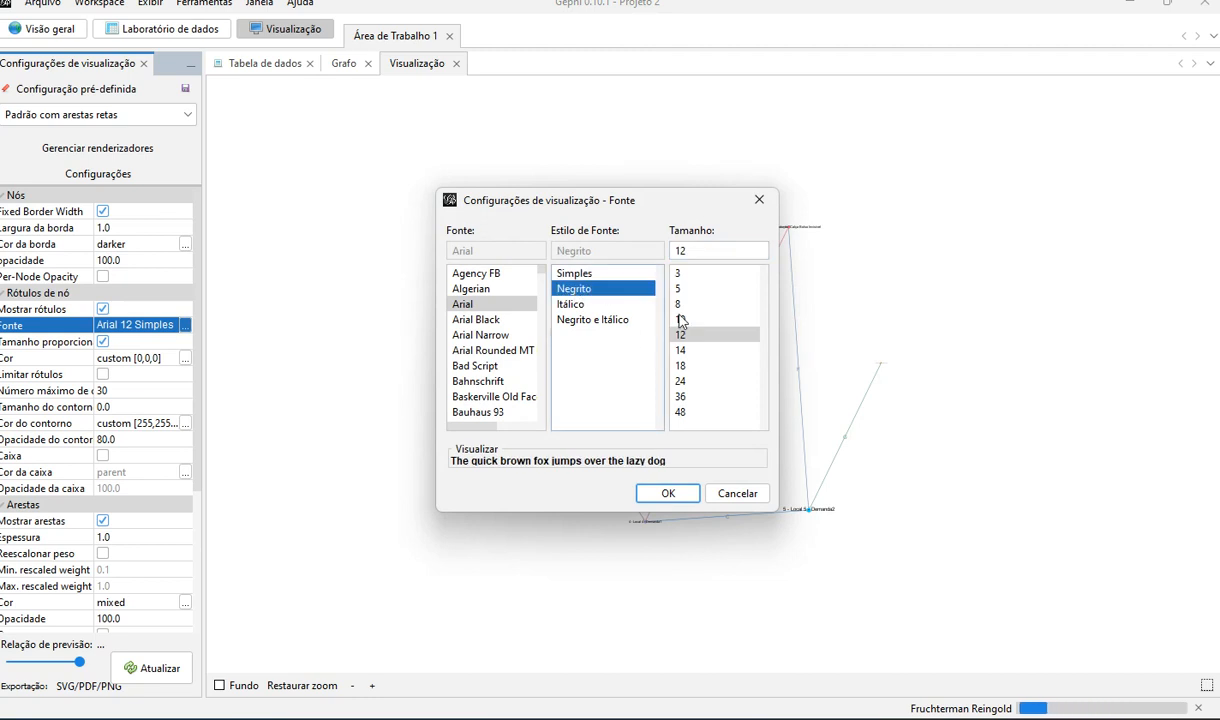
left_click(666, 493)
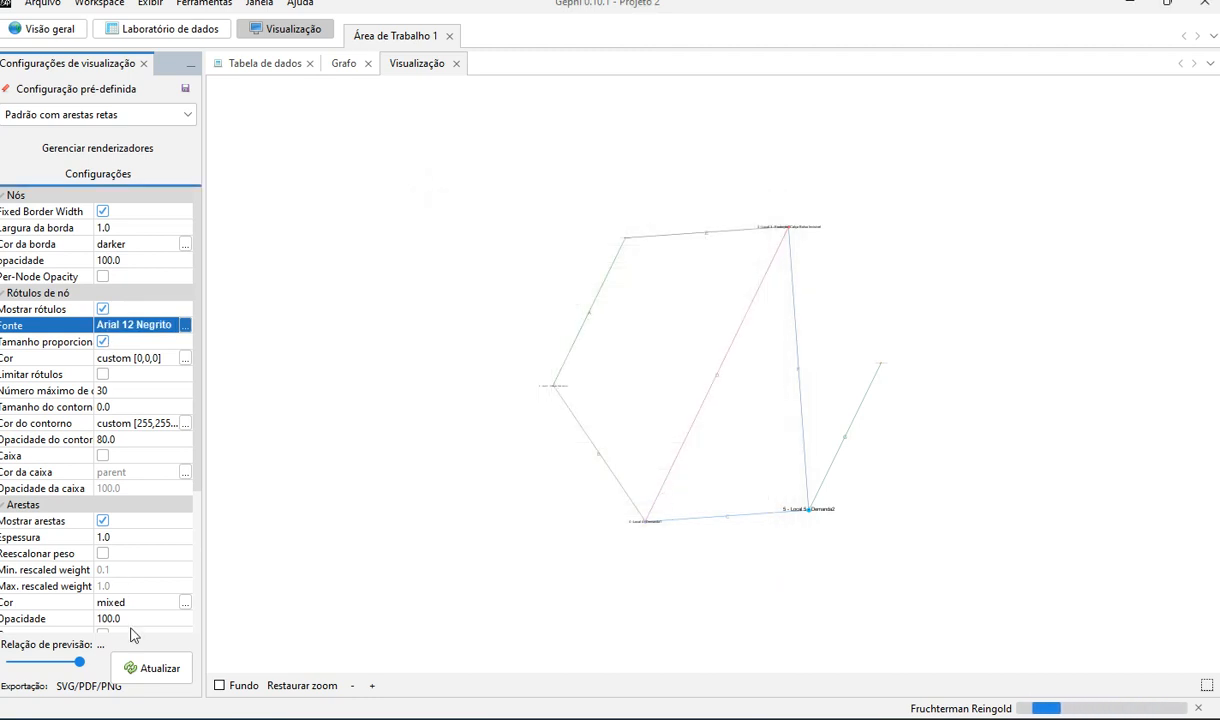
left_click(130, 666)
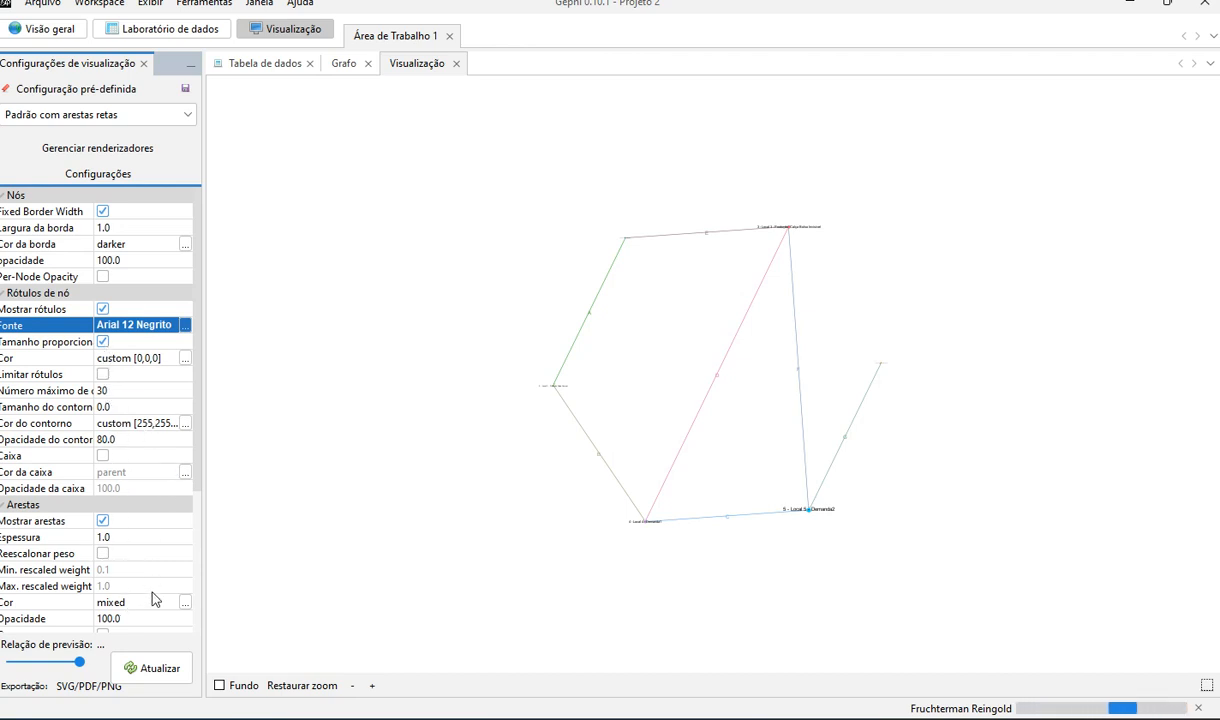
Step: Set the edge label font to Arial 12 Negrito and refresh the preview
scroll(155, 596, "down", 3)
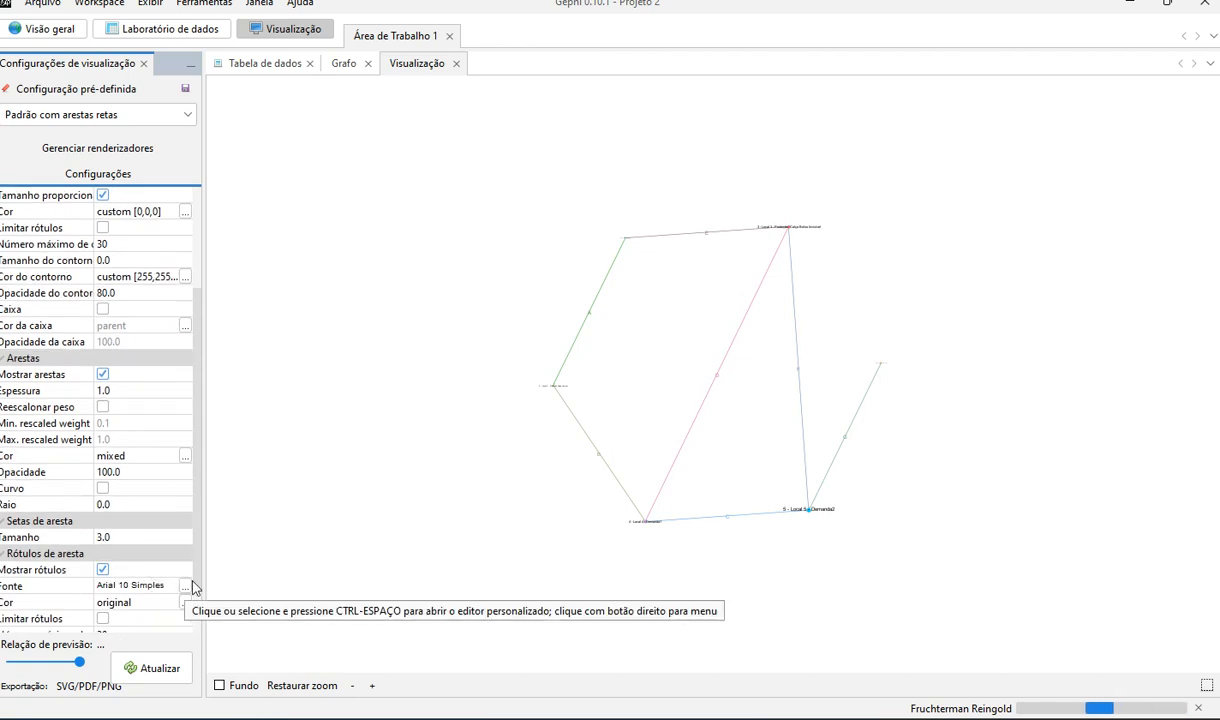
left_click(186, 586)
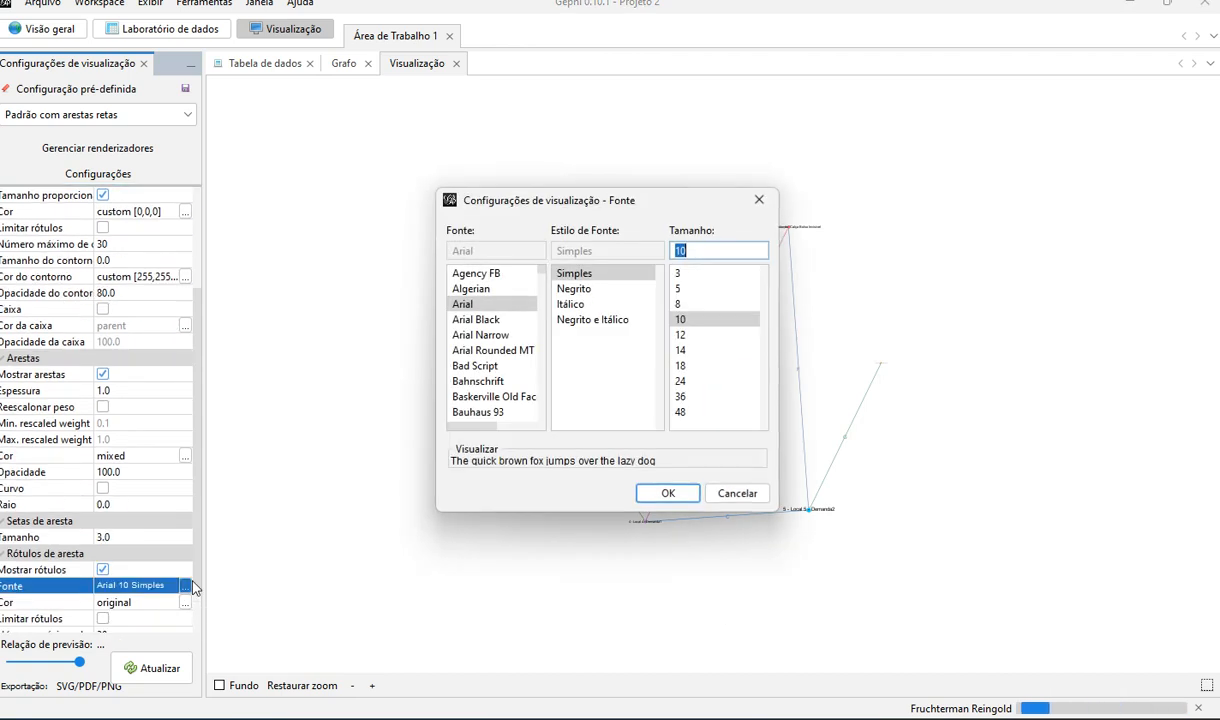
left_click(572, 288)
left_click(688, 335)
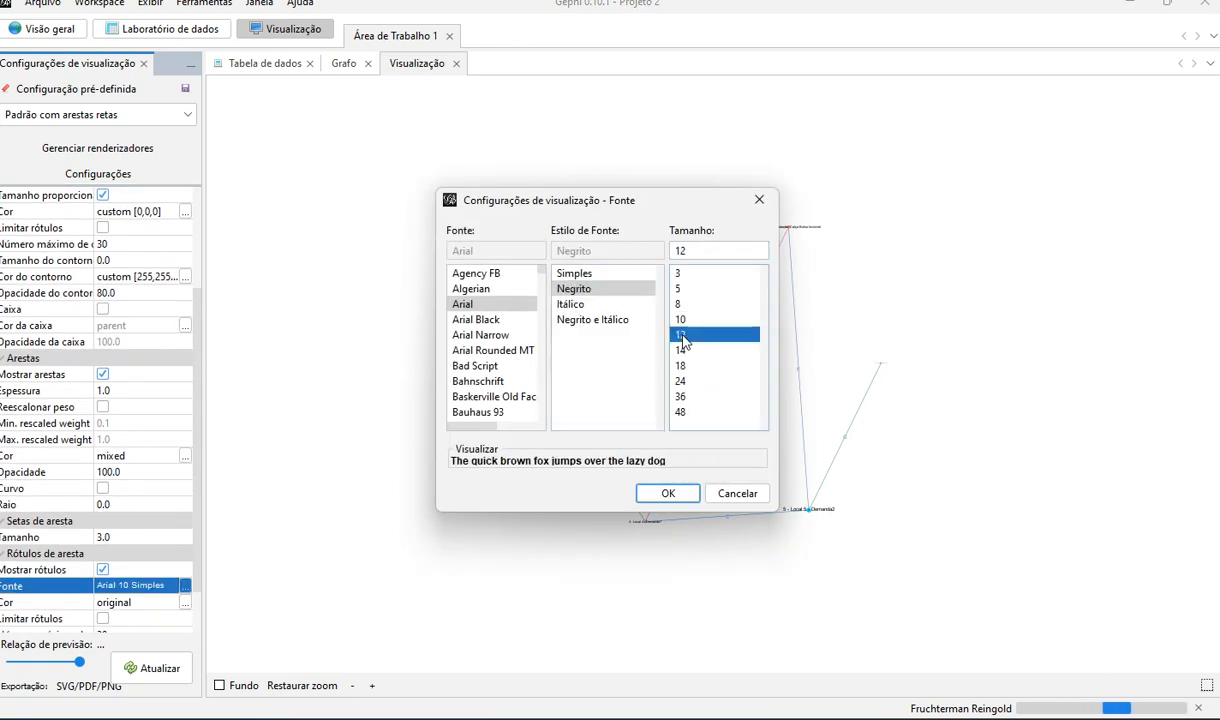
left_click(668, 493)
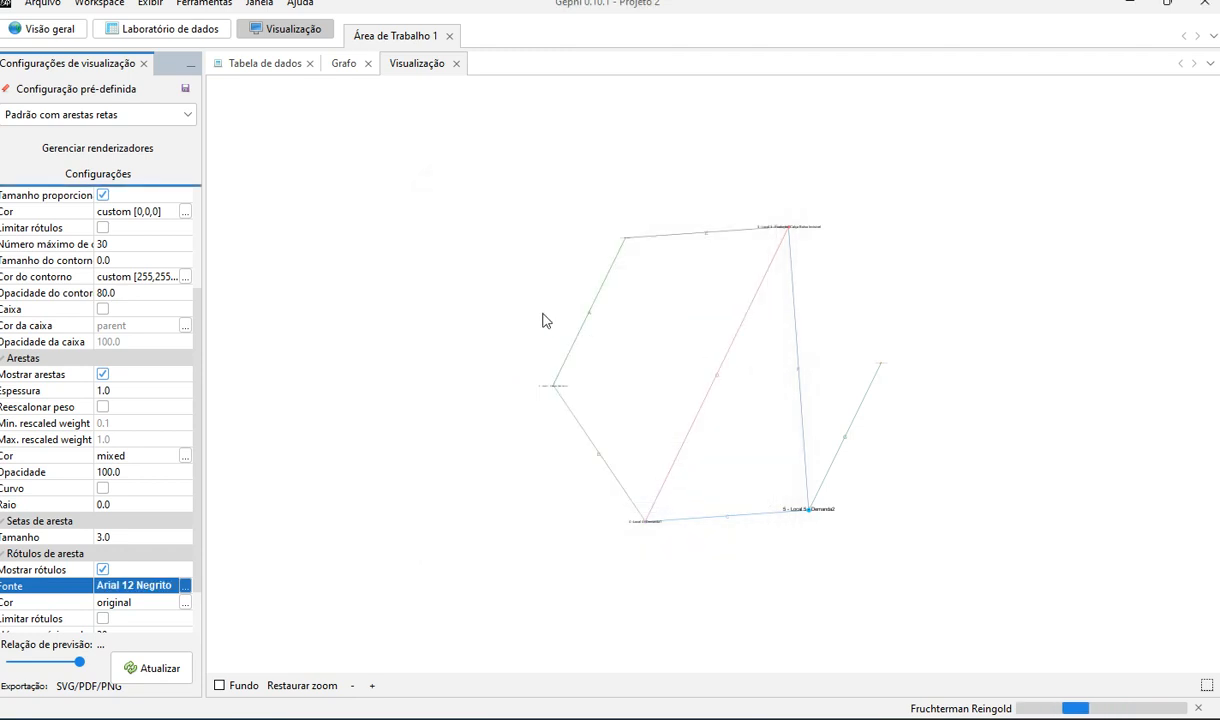
left_click(125, 667)
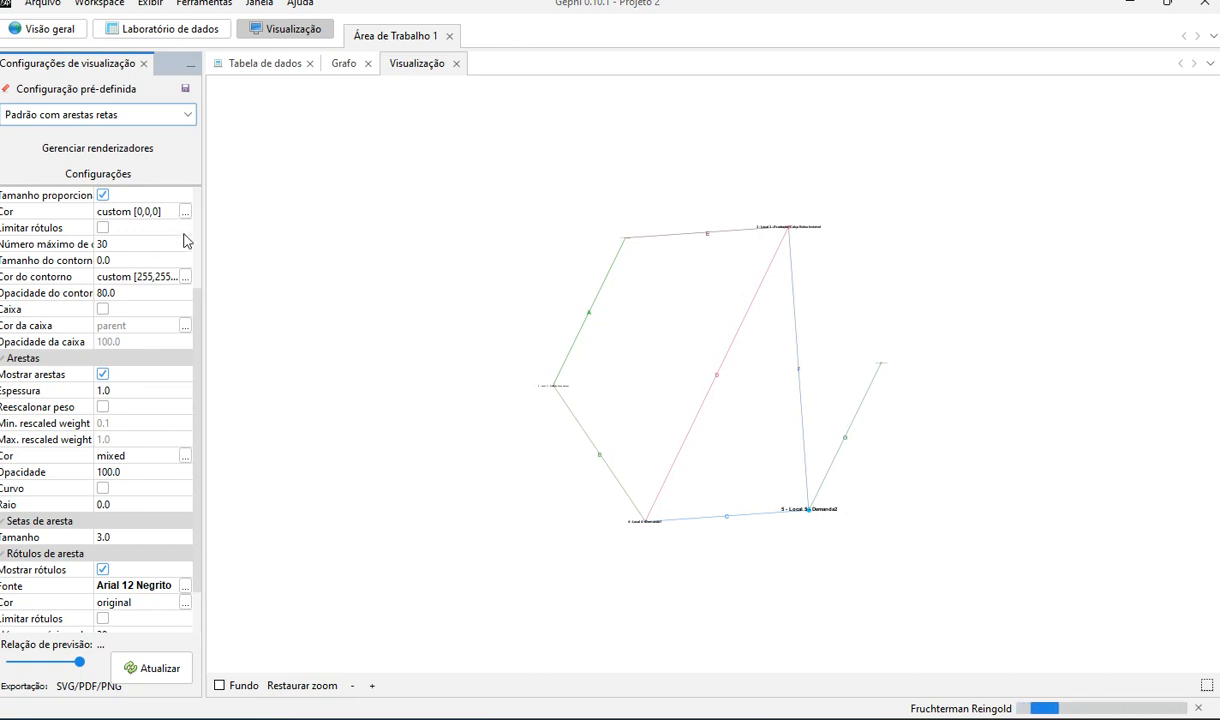
Step: Increase the node label font size to 18 and refresh the preview
scroll(178, 300, "up", 2)
left_click(185, 276)
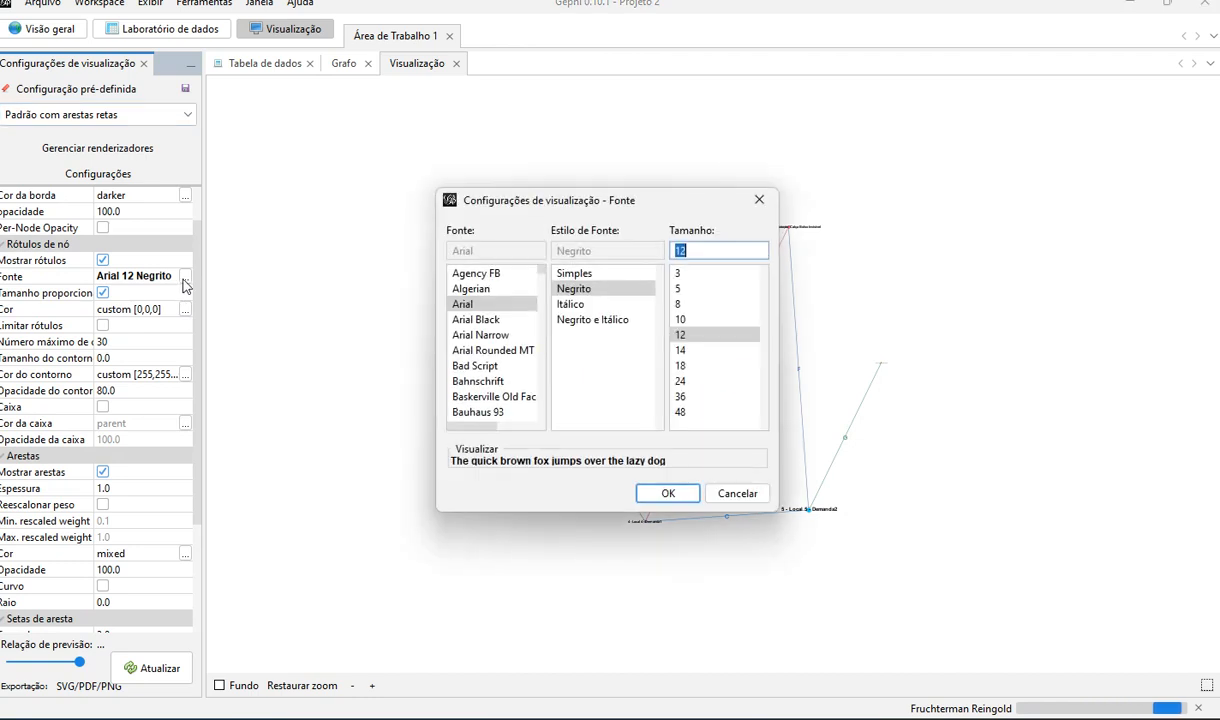
left_click(686, 367)
left_click(668, 493)
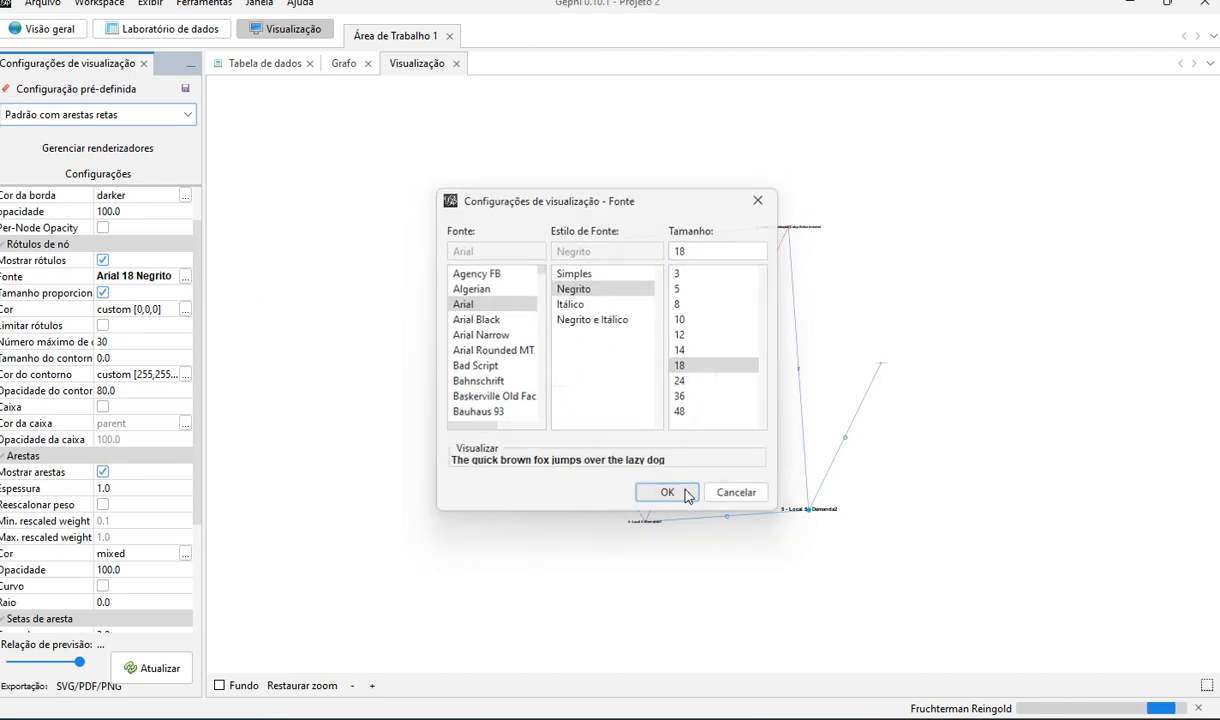
left_click(150, 668)
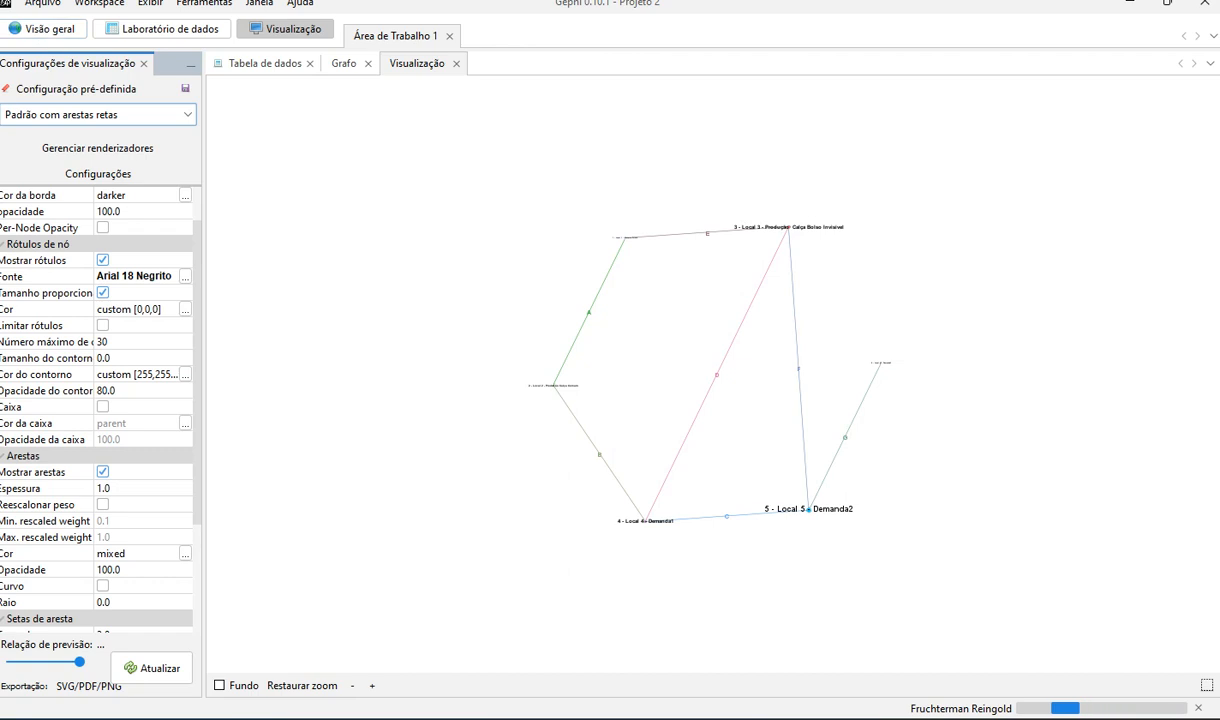
Step: Return to the graph overview and stop the running Fruchterman Reingold layout
left_click(68, 32)
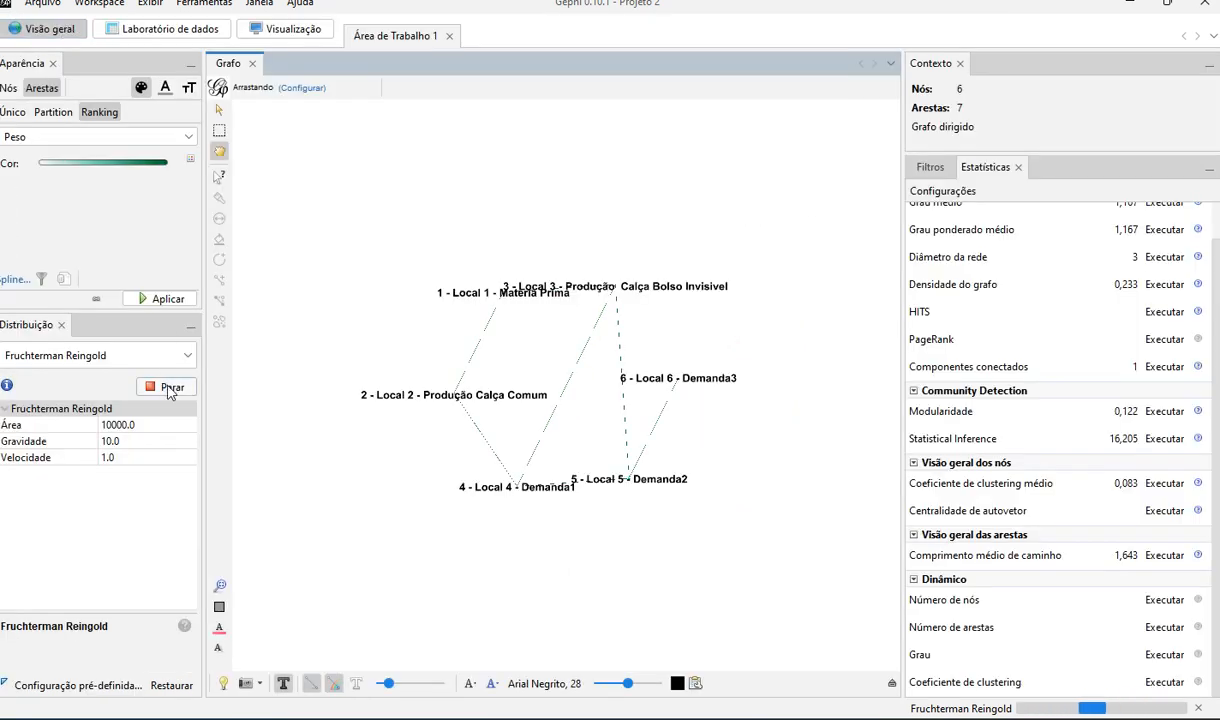
left_click(168, 388)
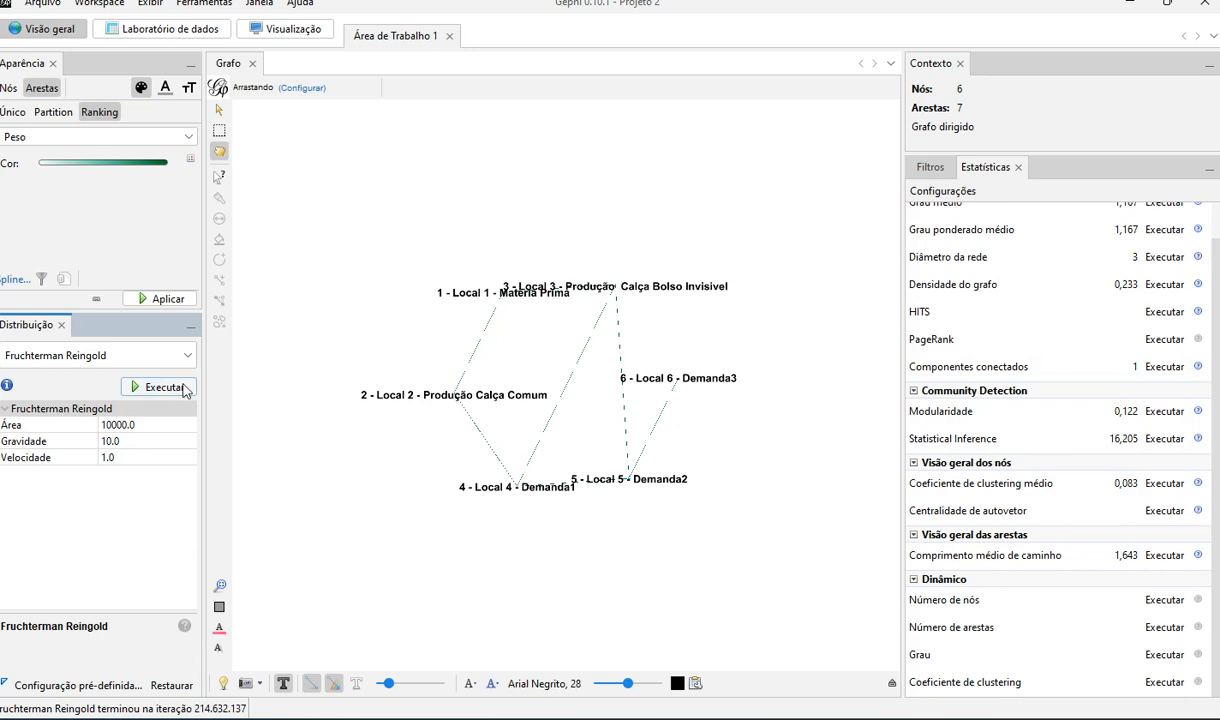
Step: Examine the node size settings, comparing the single size option with the attributes available for ranking
left_click(20, 115)
left_click(7, 89)
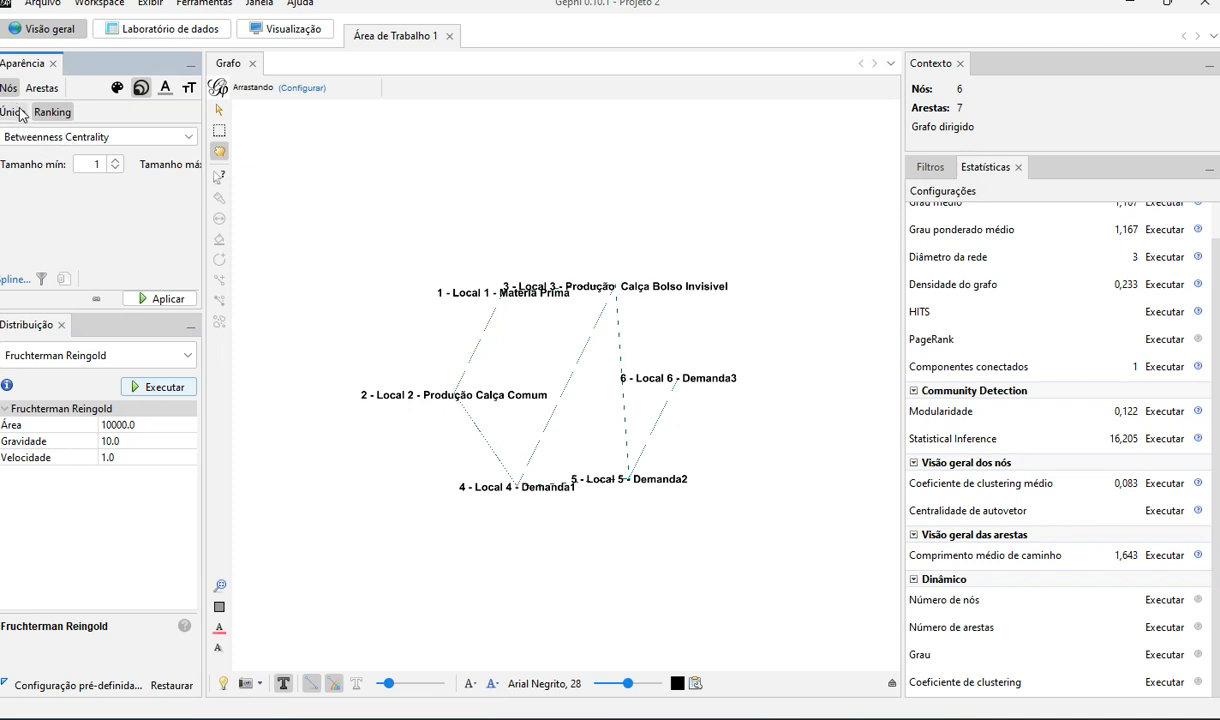
left_click(14, 111)
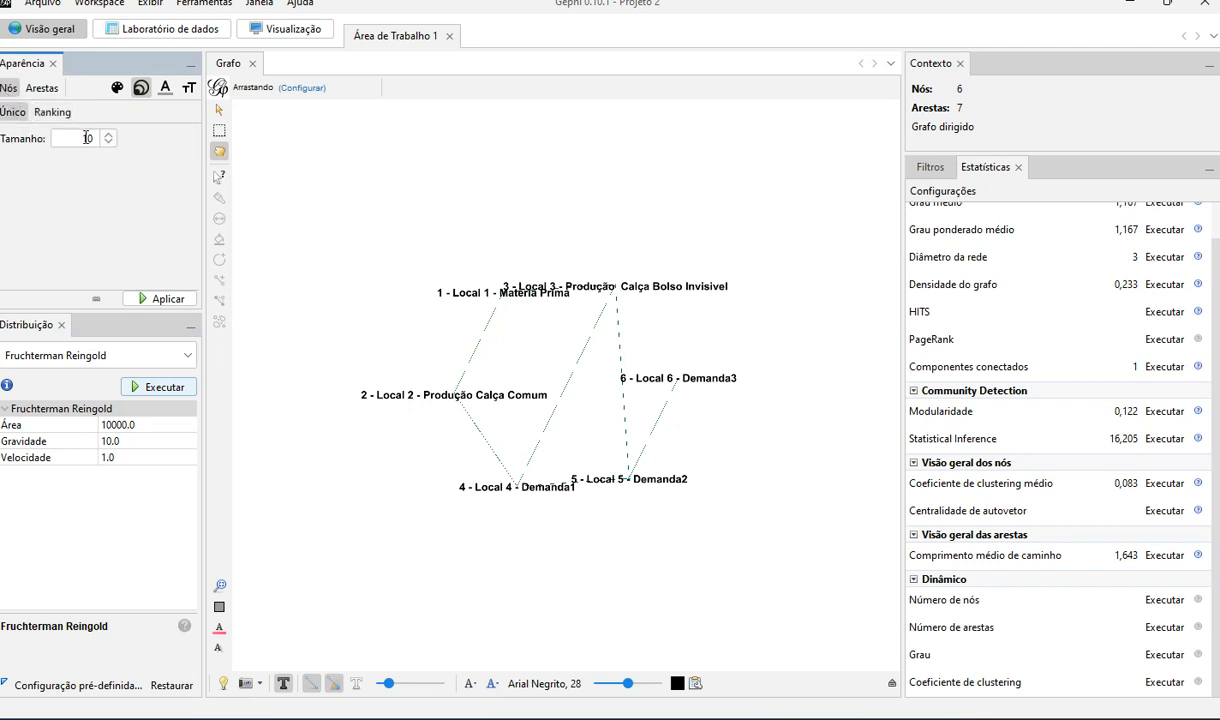
left_click(52, 113)
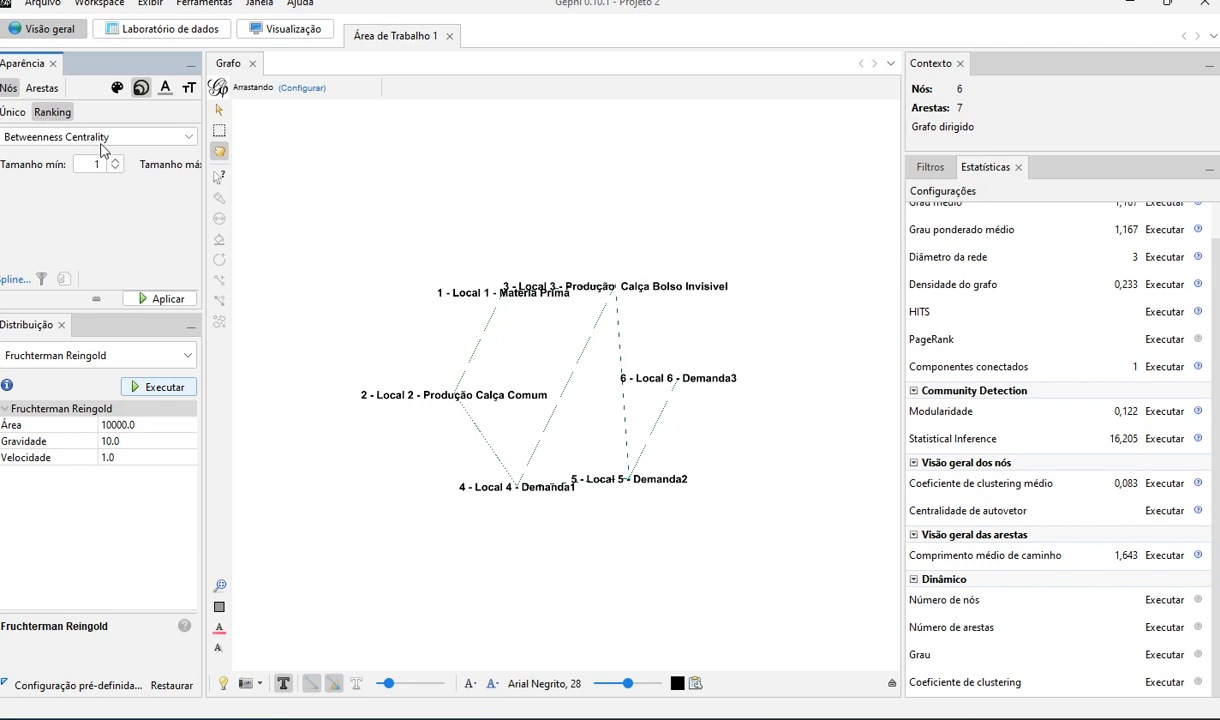
left_click(145, 144)
scroll(85, 195, "up", 2)
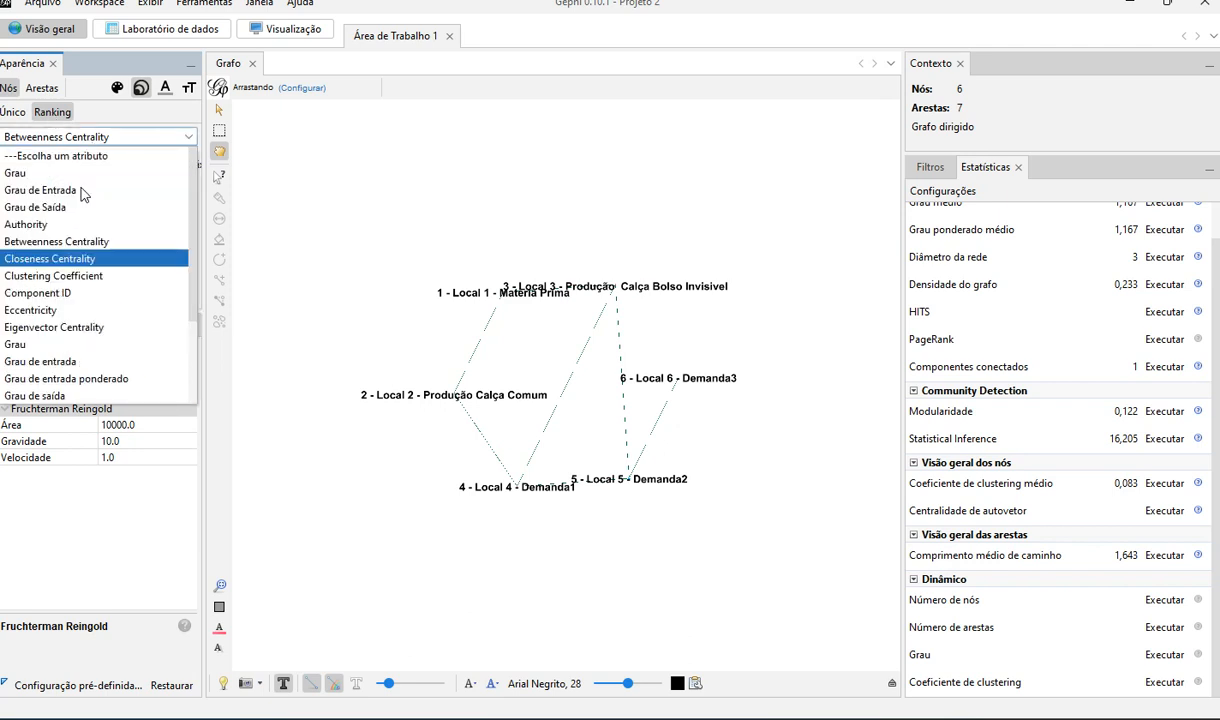
scroll(86, 238, "down", 3)
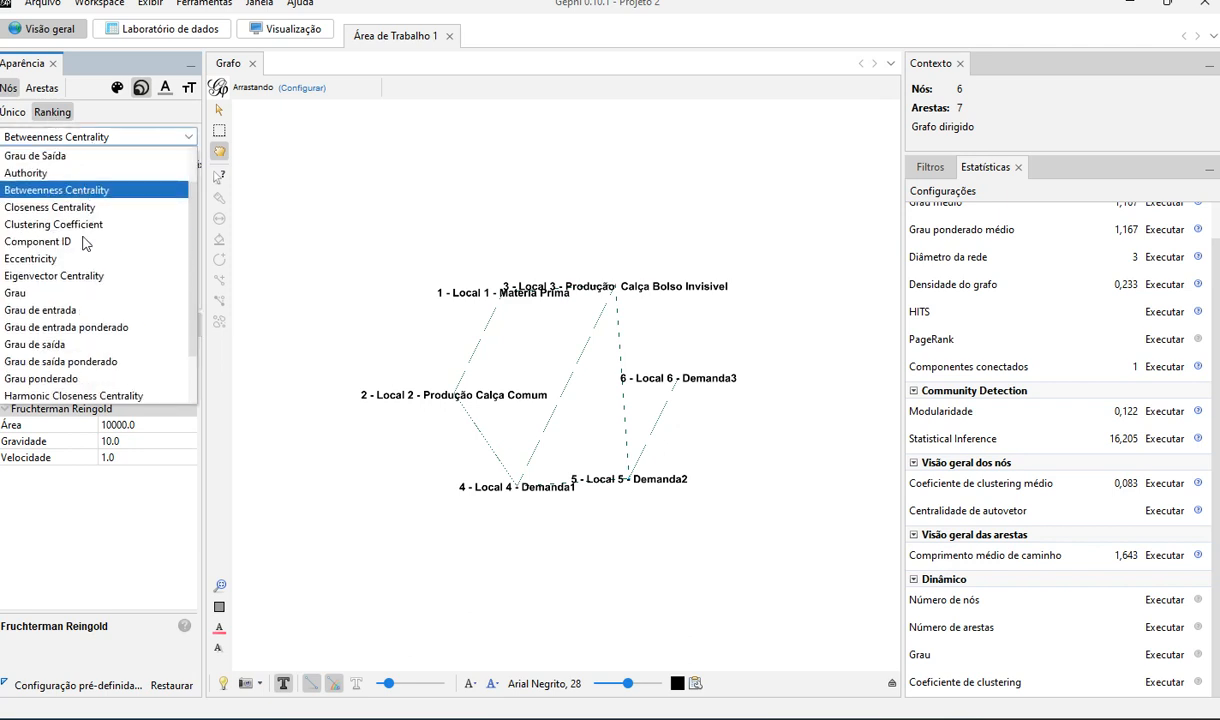
scroll(85, 246, "up", 3)
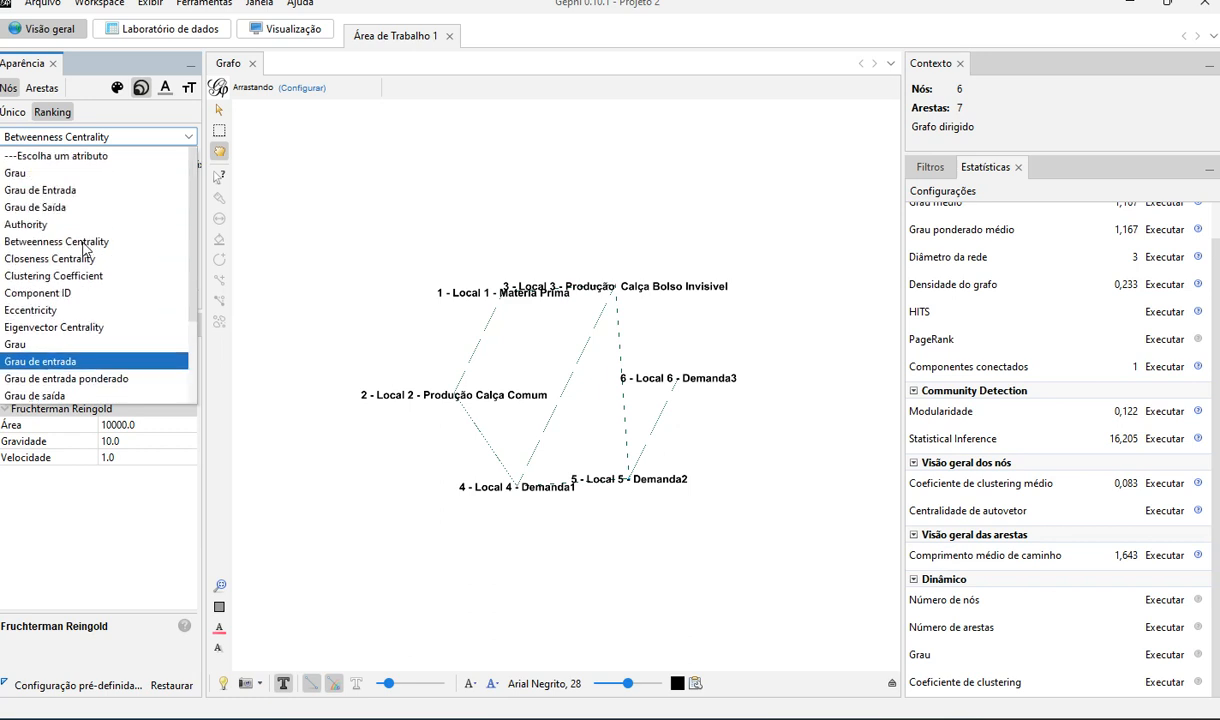
left_click(24, 116)
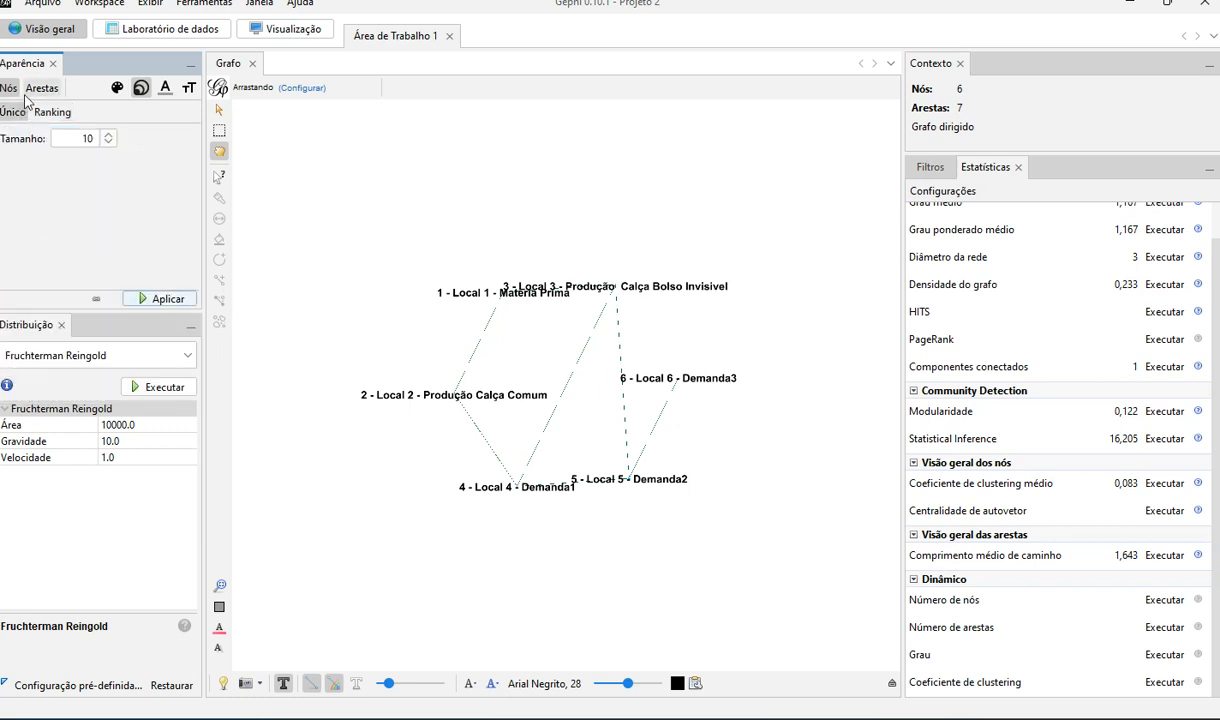
Step: Color the edges by the letra partition and apply it to the graph
left_click(34, 92)
left_click(49, 112)
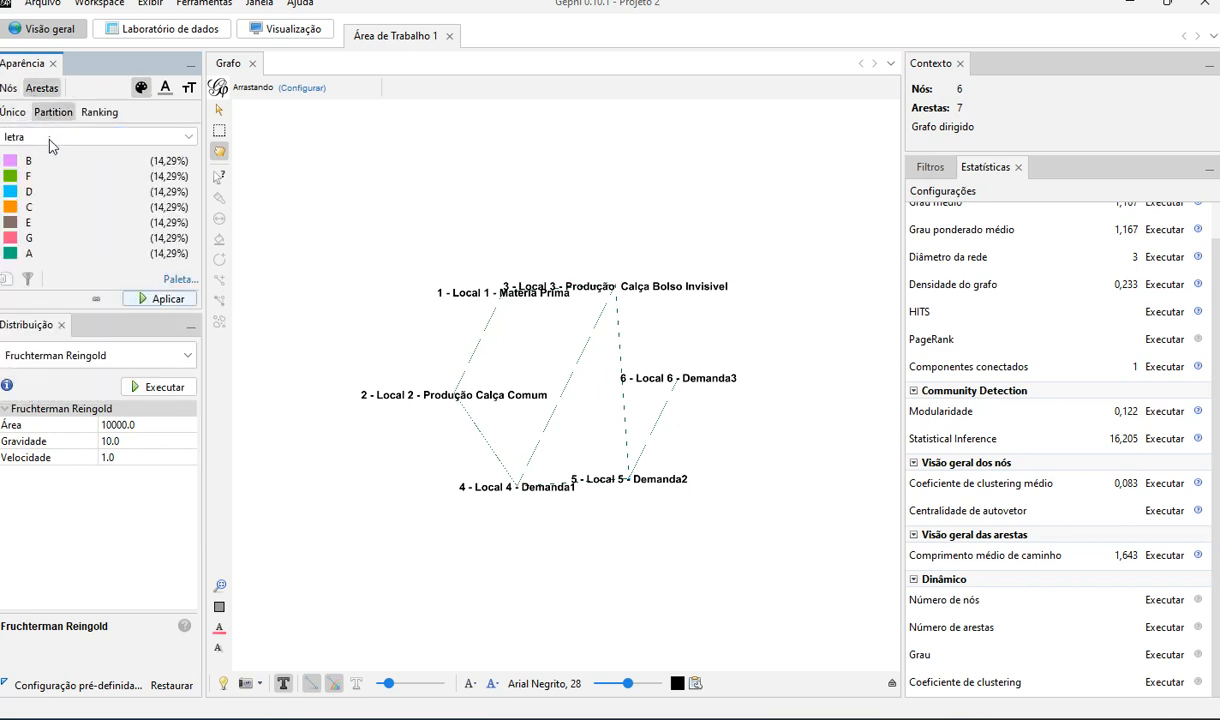
left_click(168, 299)
Step: Review which attributes are selected as node labels in the label text settings, keeping the current selection
left_click(695, 684)
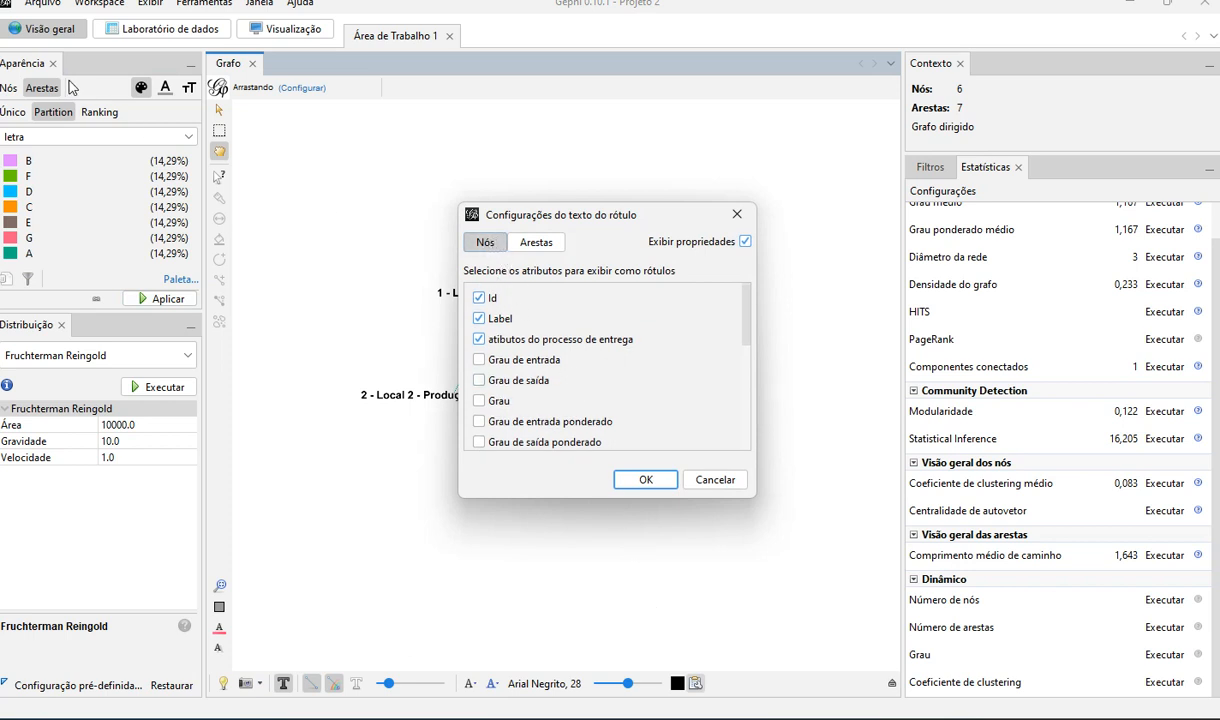
left_click(708, 481)
left_click(10, 89)
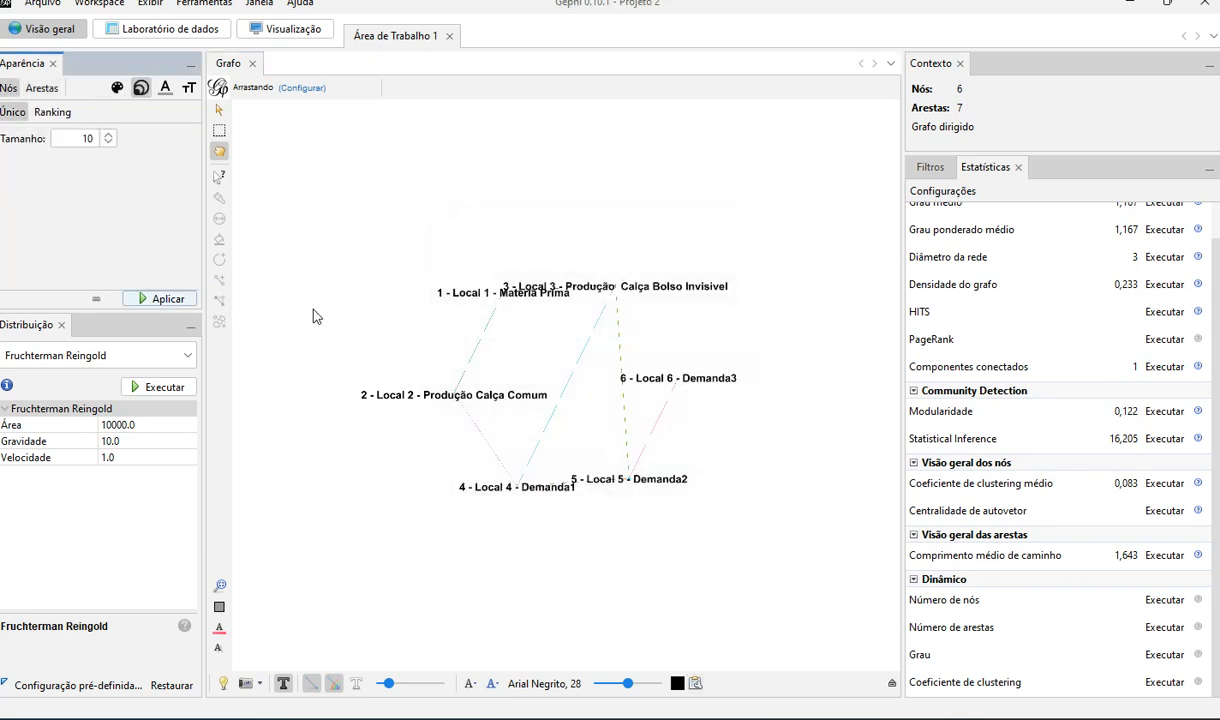
left_click(695, 683)
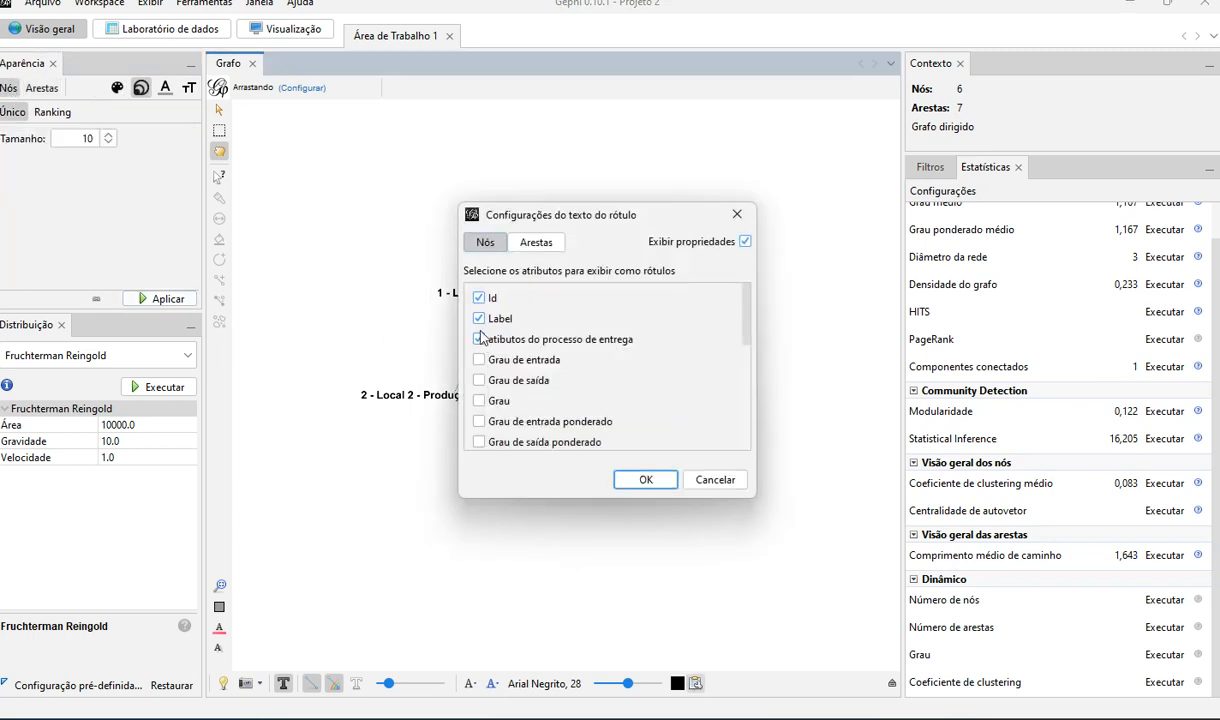
scroll(493, 385, "up", 1)
scroll(648, 405, "down", 1)
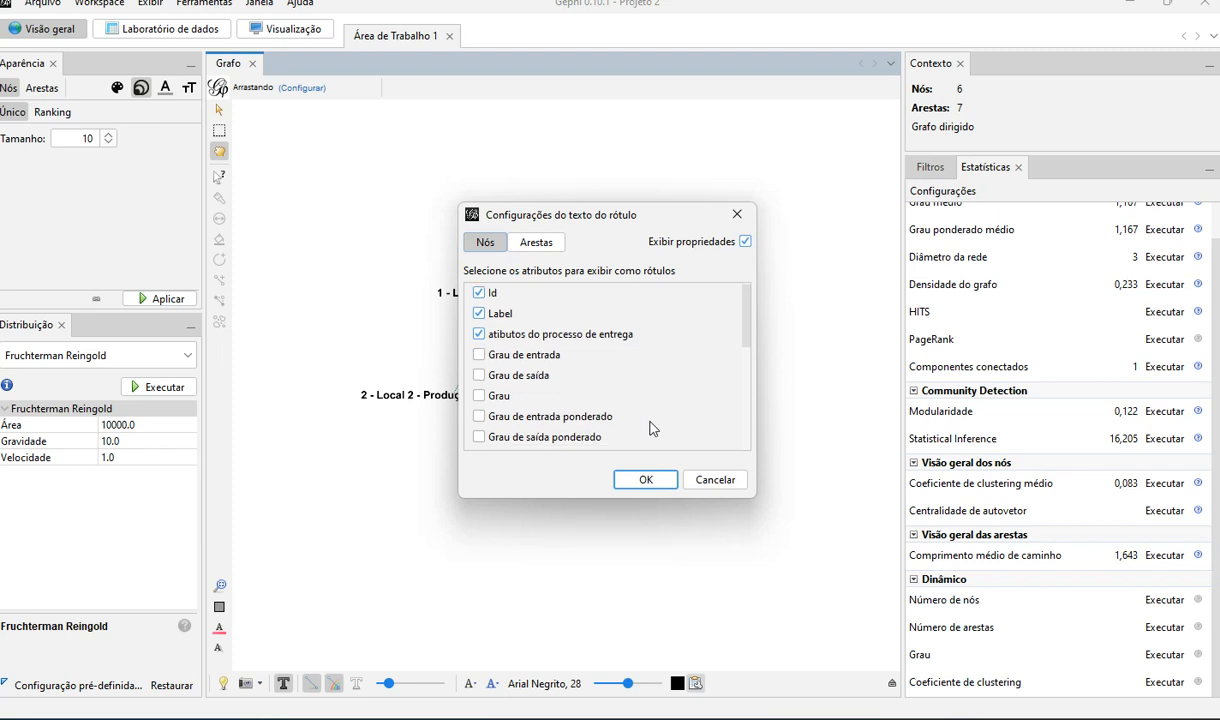
left_click(645, 480)
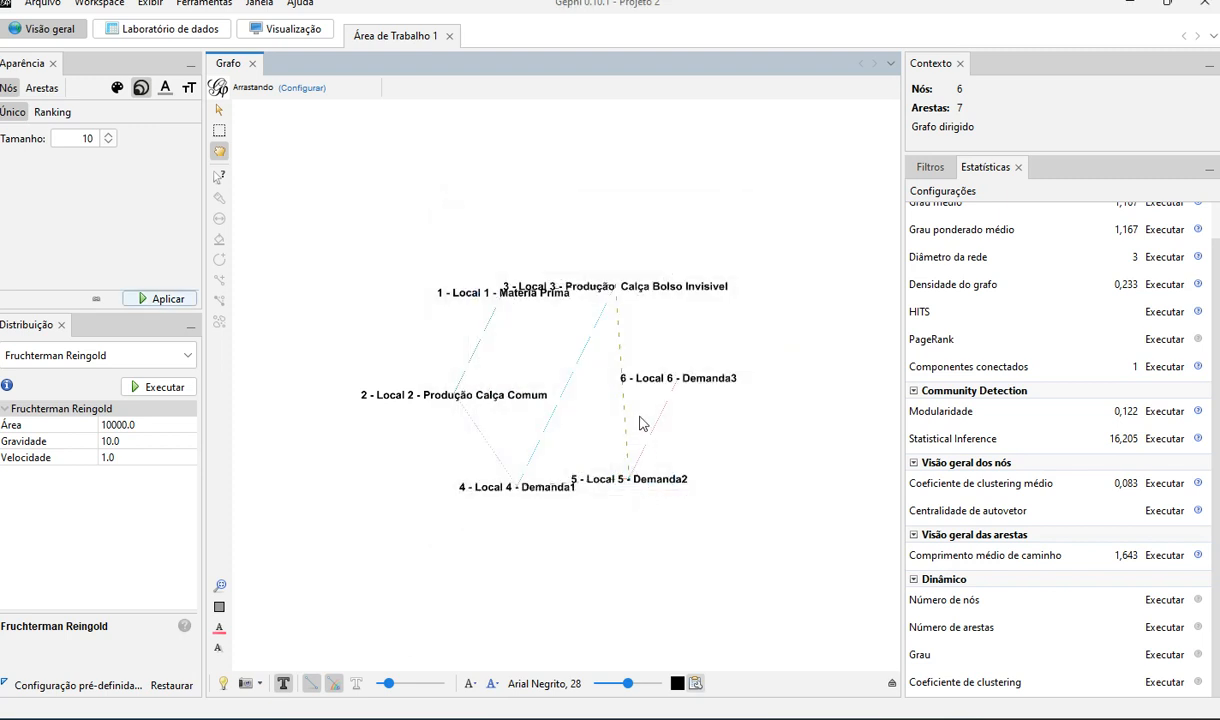
Step: Set the graph's node label font size to 36
left_click(544, 683)
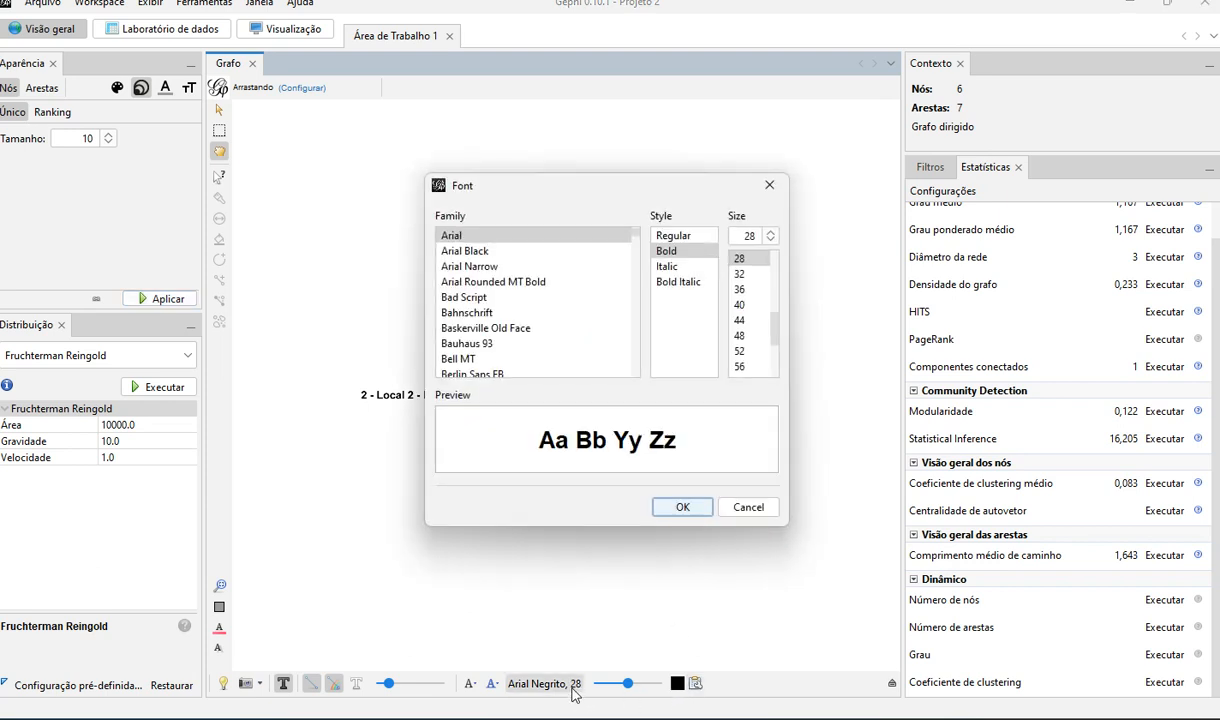
left_click(740, 289)
left_click(698, 507)
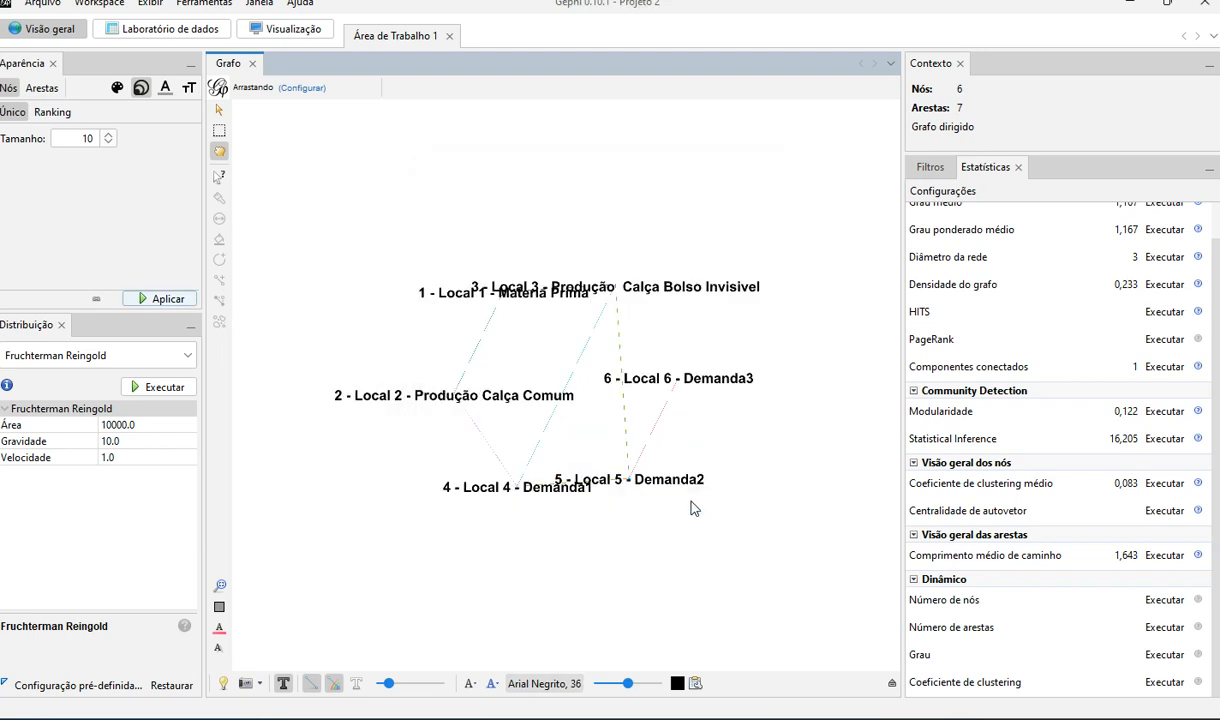
left_click(38, 5)
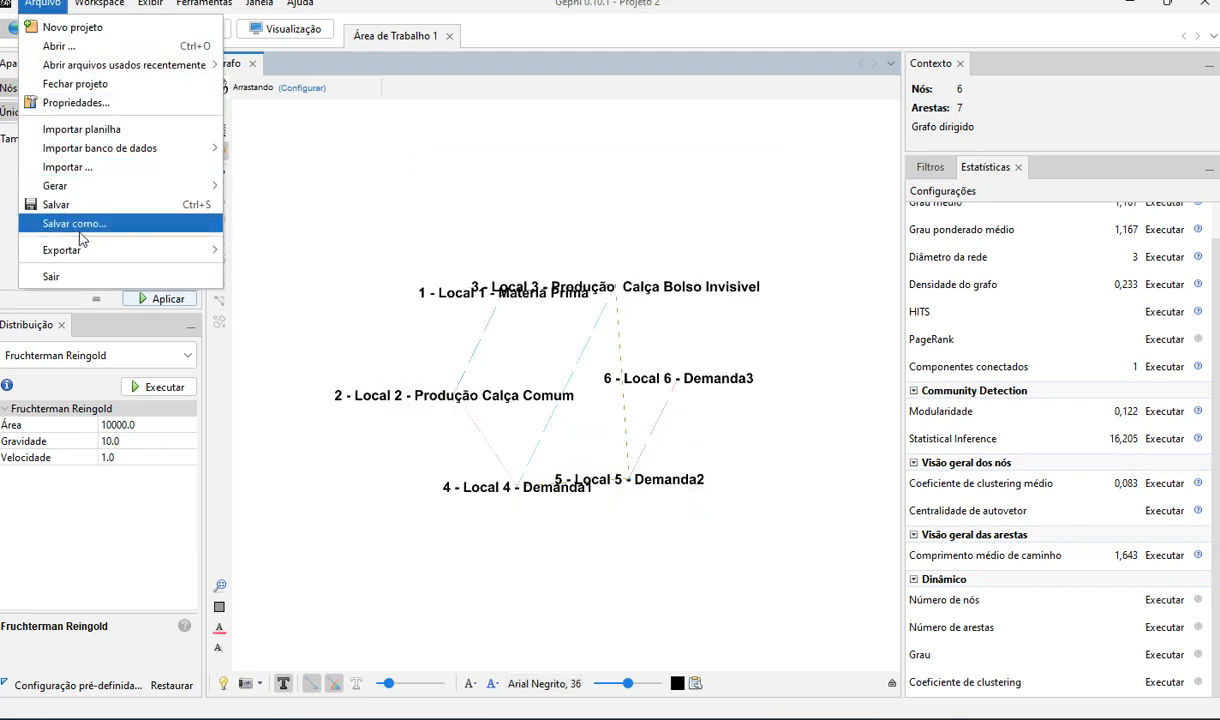
mouse_move(82, 250)
left_click(311, 268)
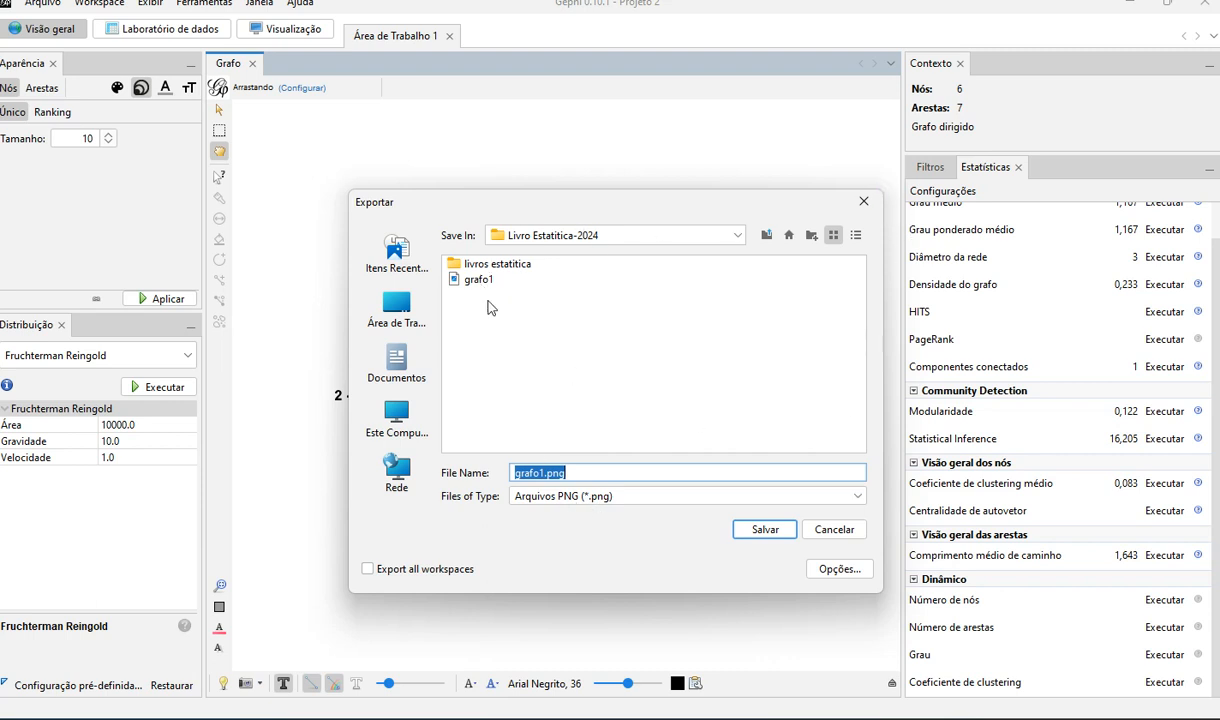
left_click(865, 204)
Step: Generate the built-in dynamic graph example in a new workspace
left_click(40, 5)
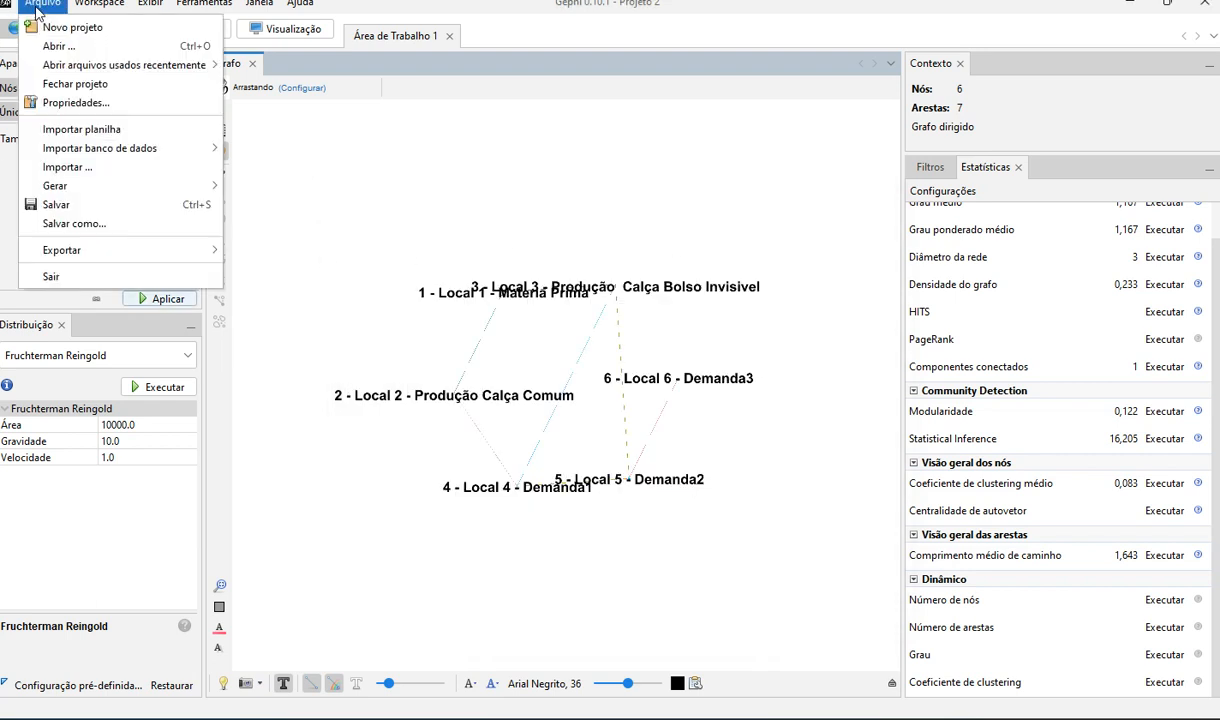
mouse_move(68, 185)
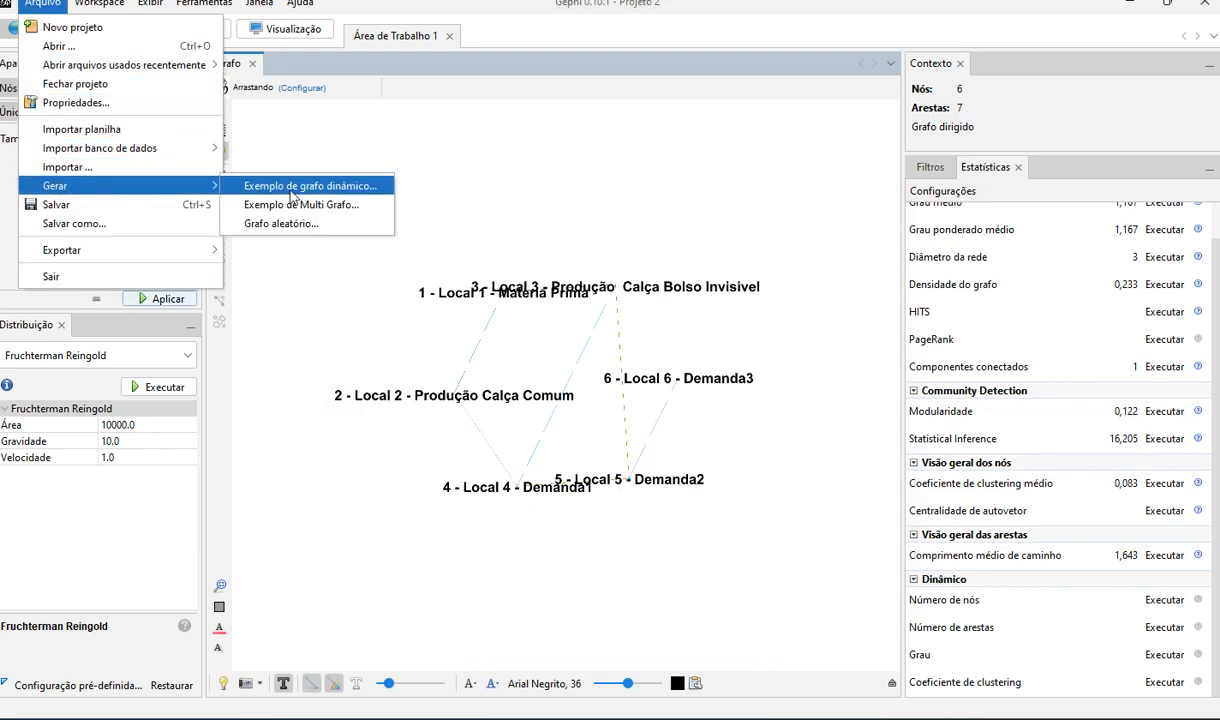
left_click(293, 188)
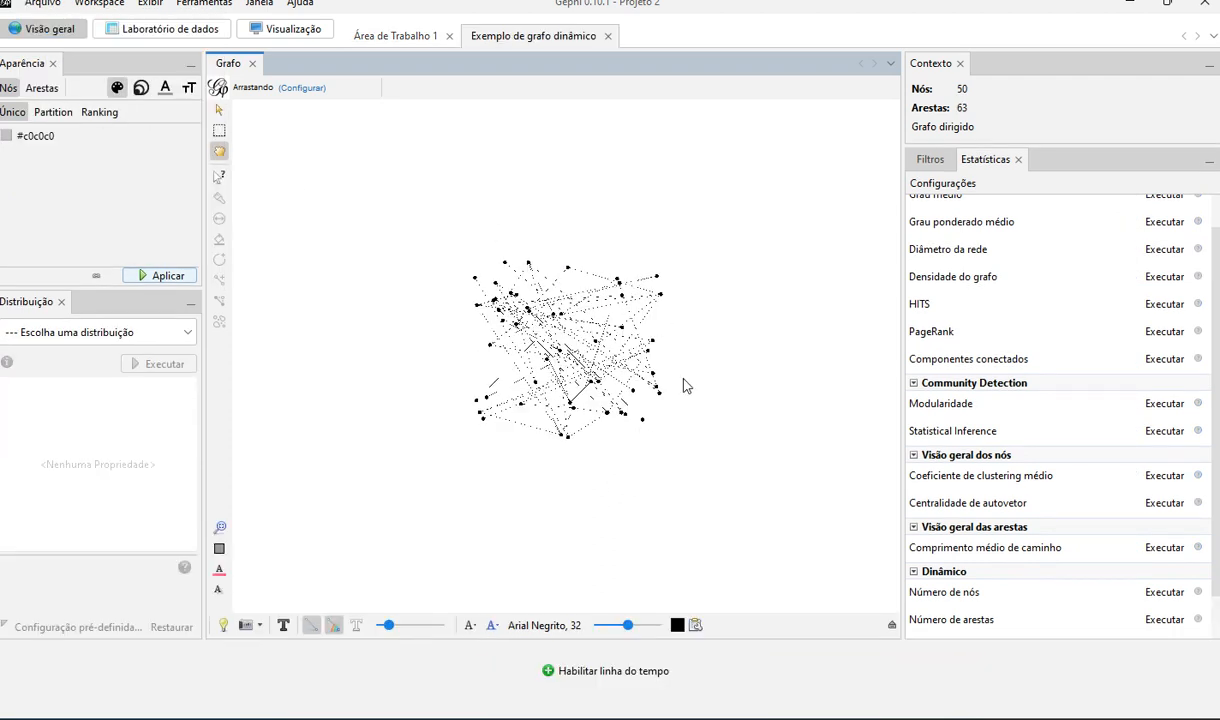
Step: Generate the built-in multi-graph example in a new workspace
left_click(42, 4)
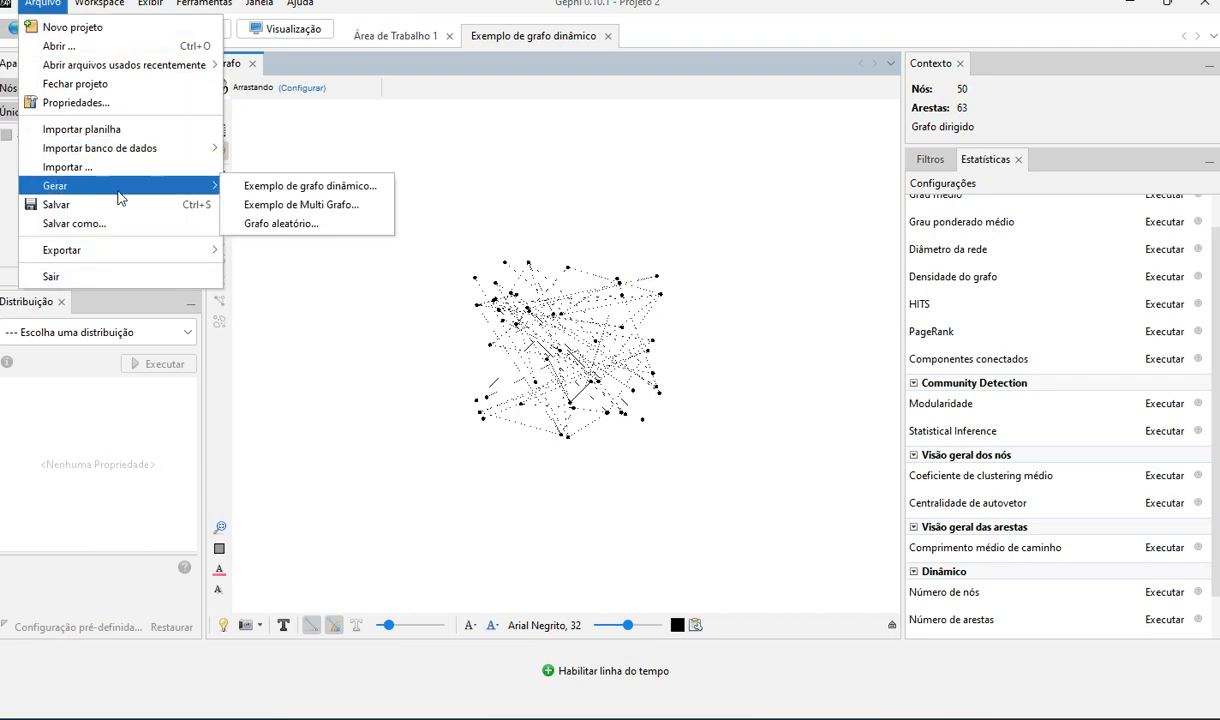
left_click(294, 207)
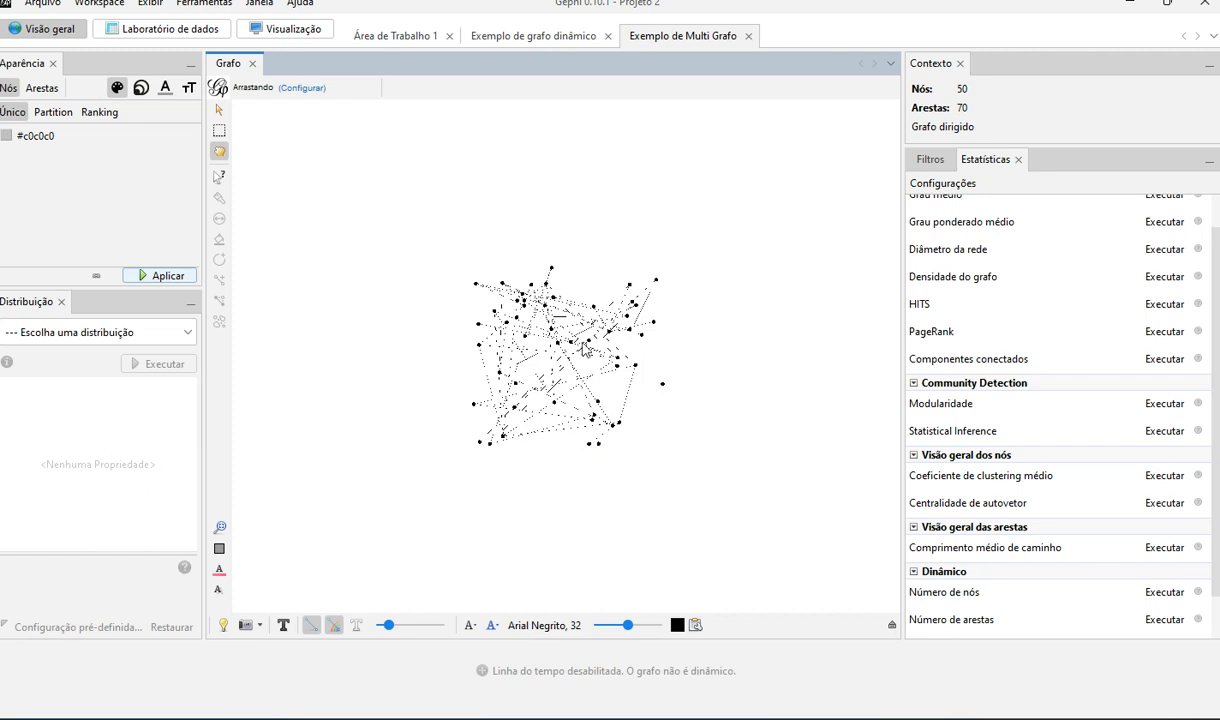
scroll(576, 392, "up", 2)
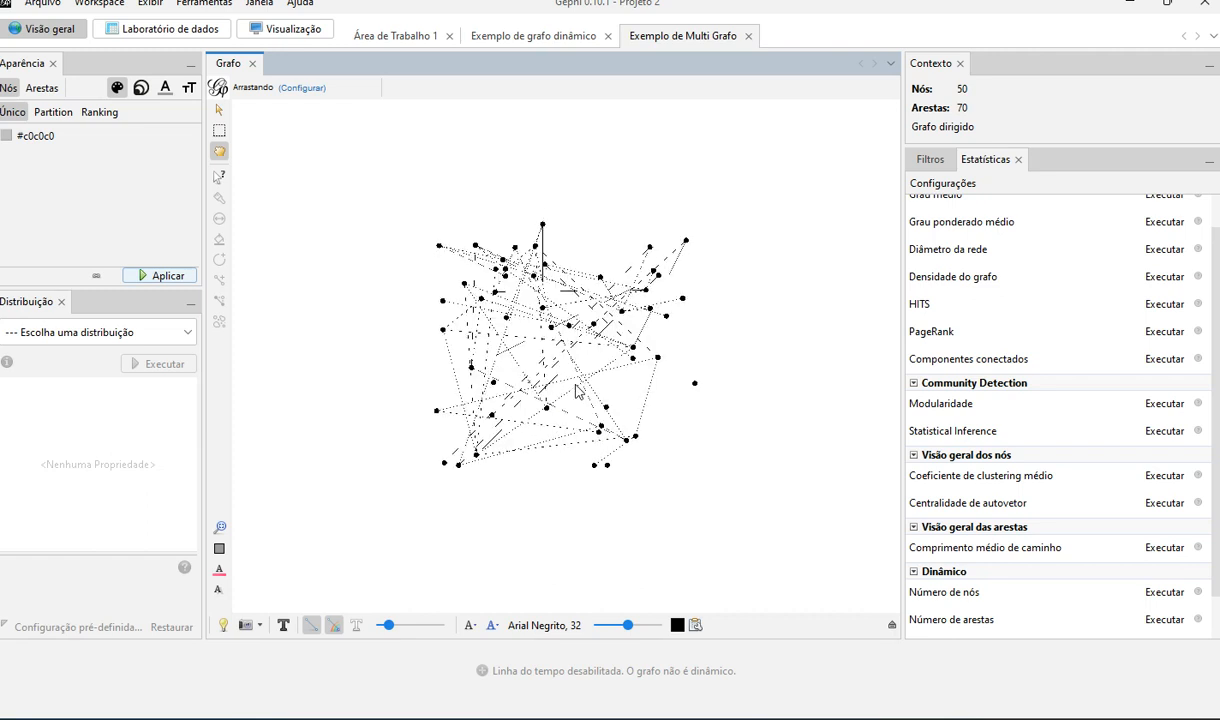
Step: Generate a random graph with 50 nodes and a connection probability of 0.05
left_click(42, 5)
mouse_move(65, 186)
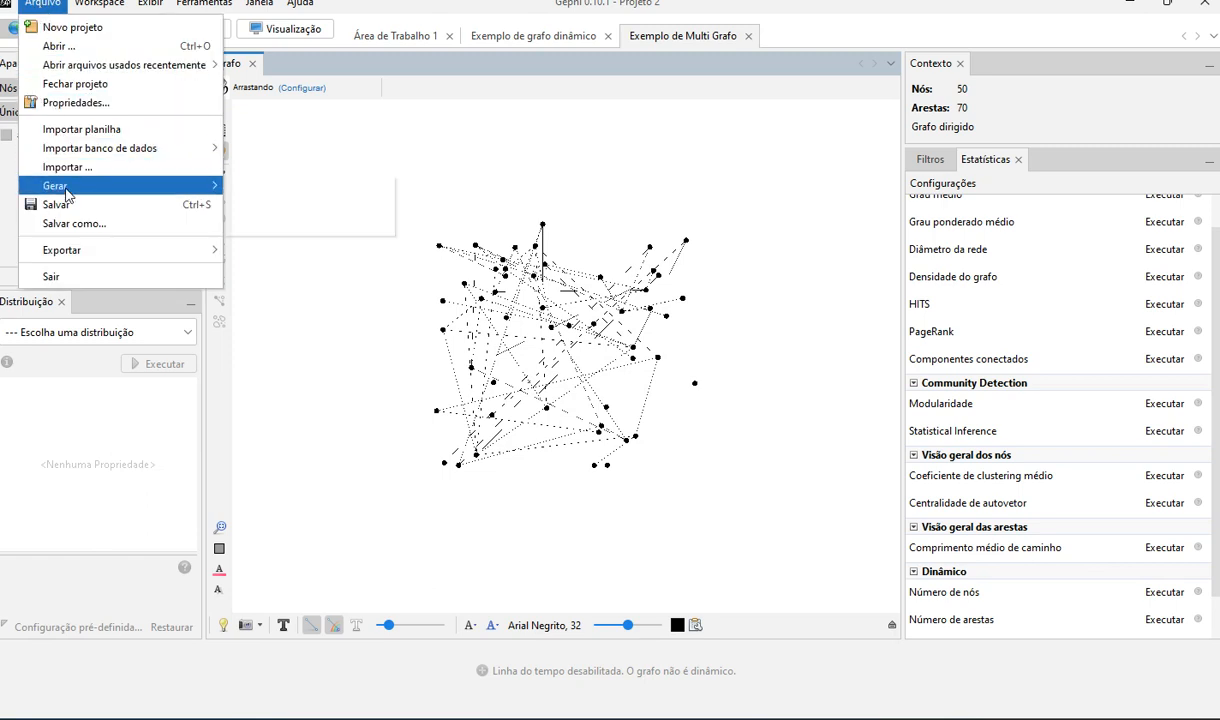
left_click(295, 222)
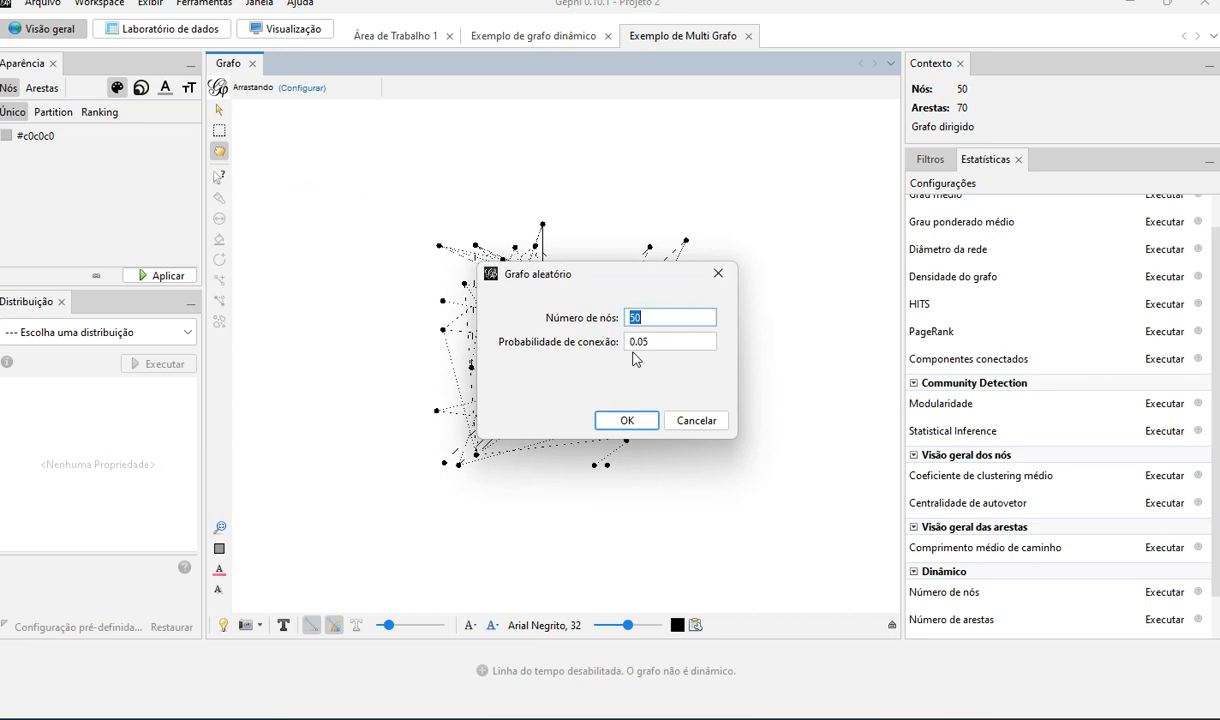
left_click(603, 422)
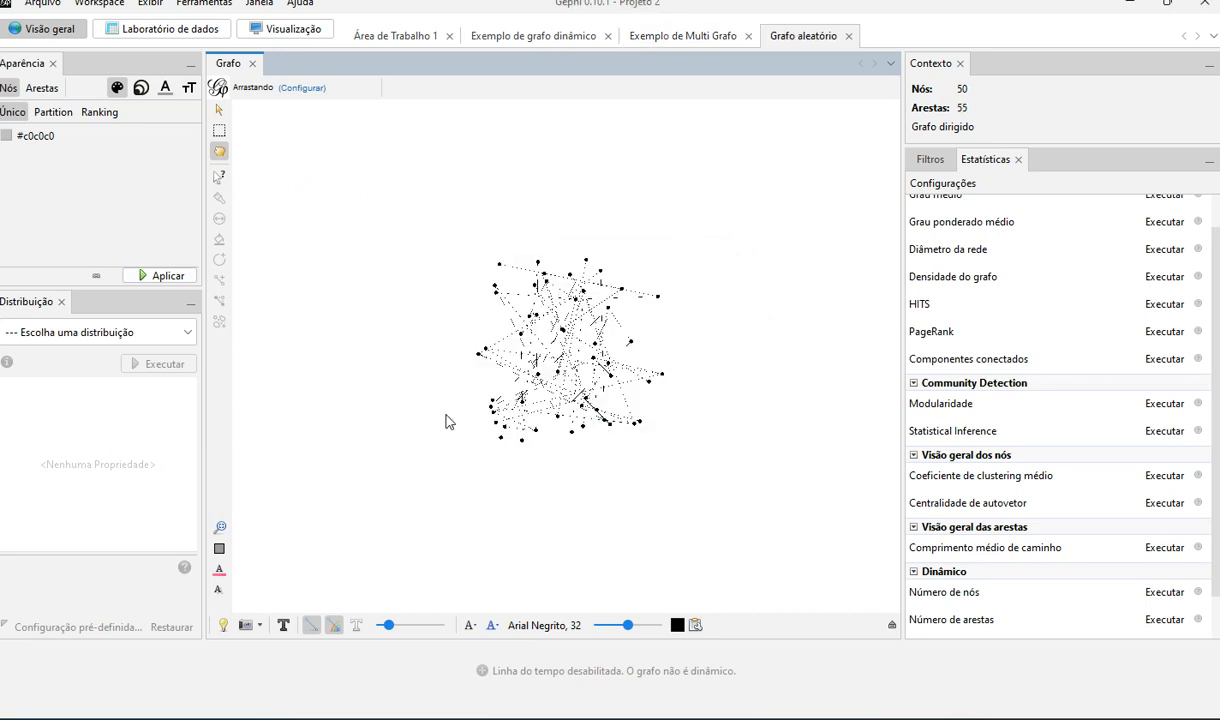
Step: View the dynamic graph and multi-graph example workspaces, and decline deleting the random graph workspace
left_click(519, 36)
left_click(658, 40)
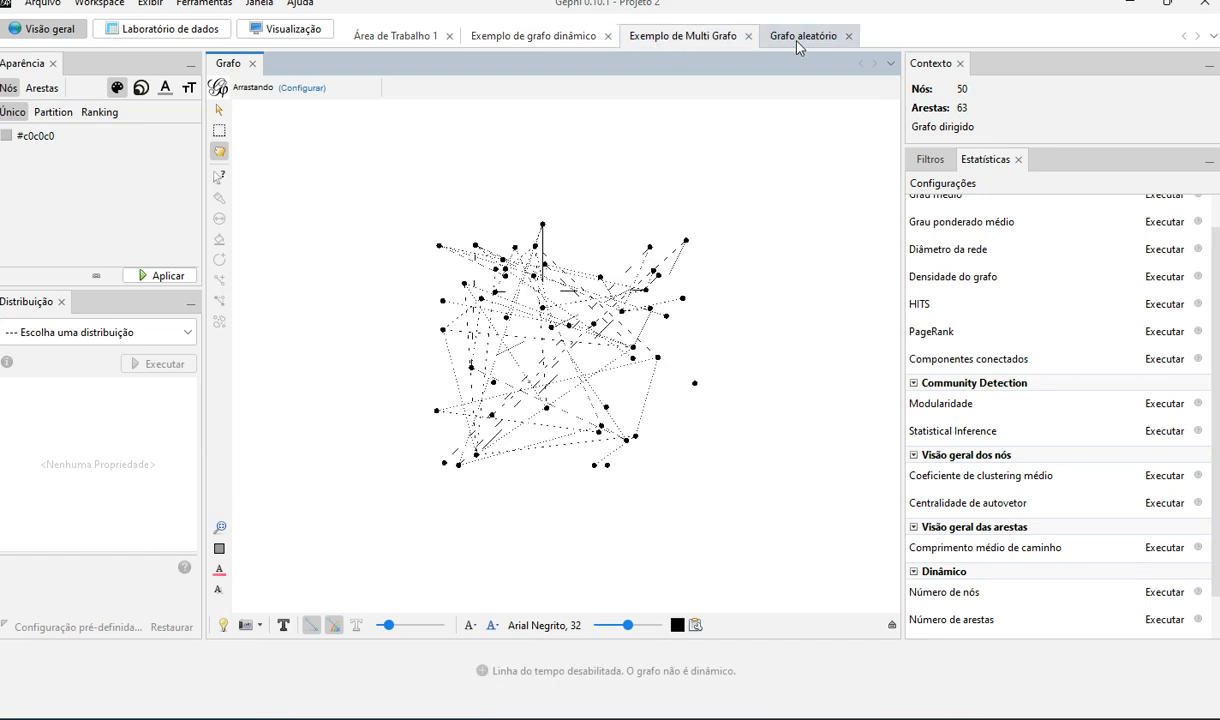
left_click(847, 37)
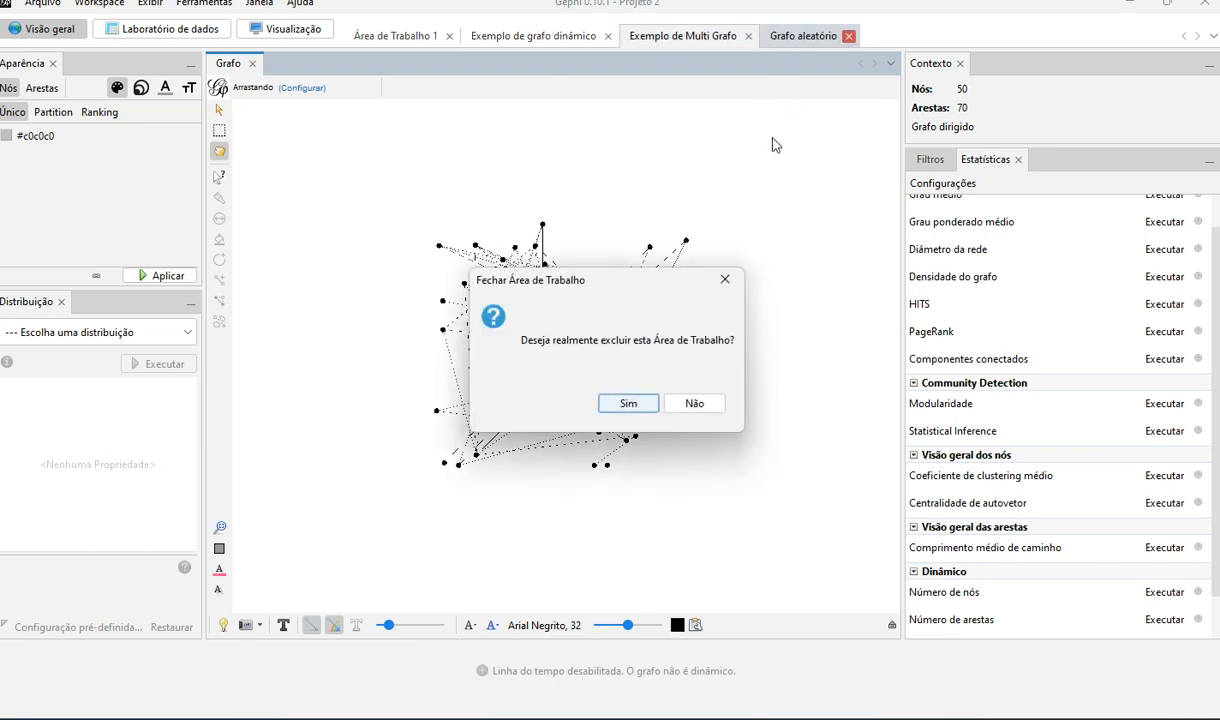
left_click(684, 405)
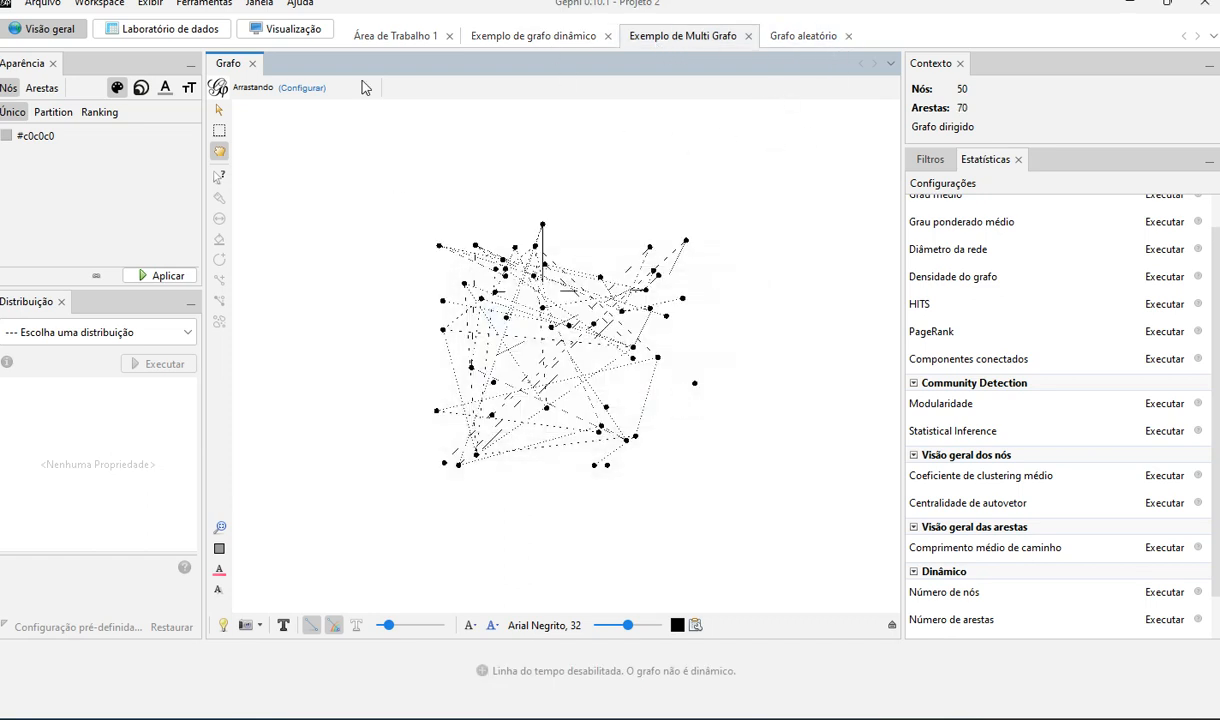